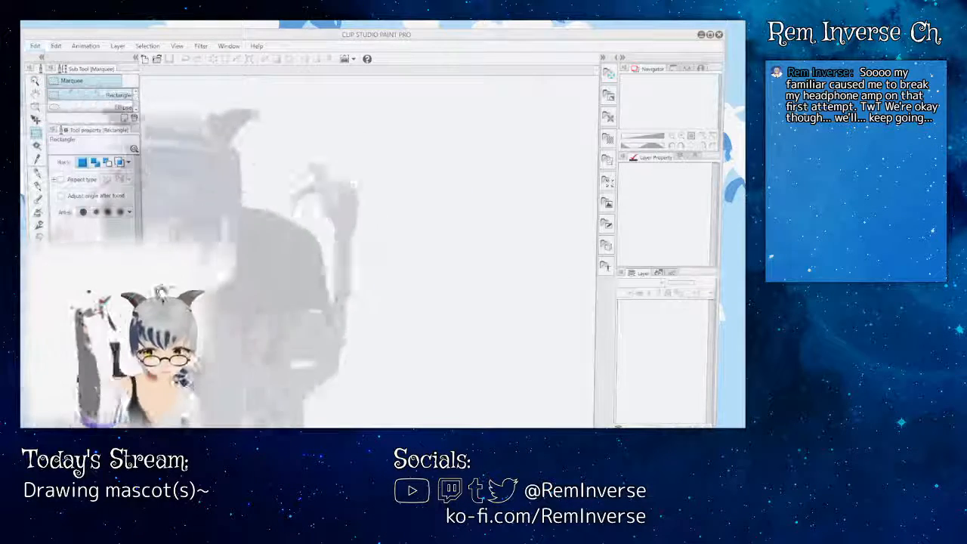
# - Create a new 1440 x 900 px canvas at 72 dpi and paste the brown bunny reference image into it
pyautogui.click(380, 82)
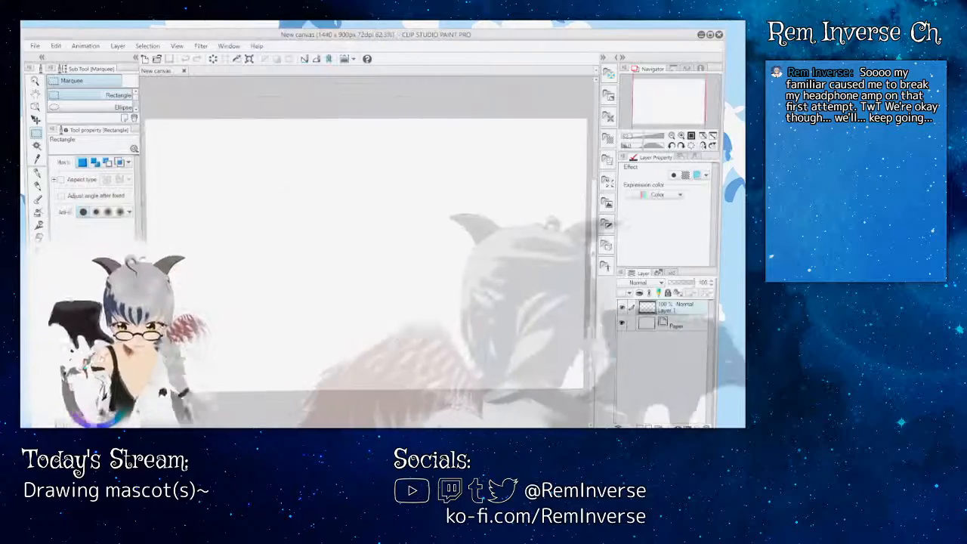
pyautogui.hotkey('ctrl', 'v')
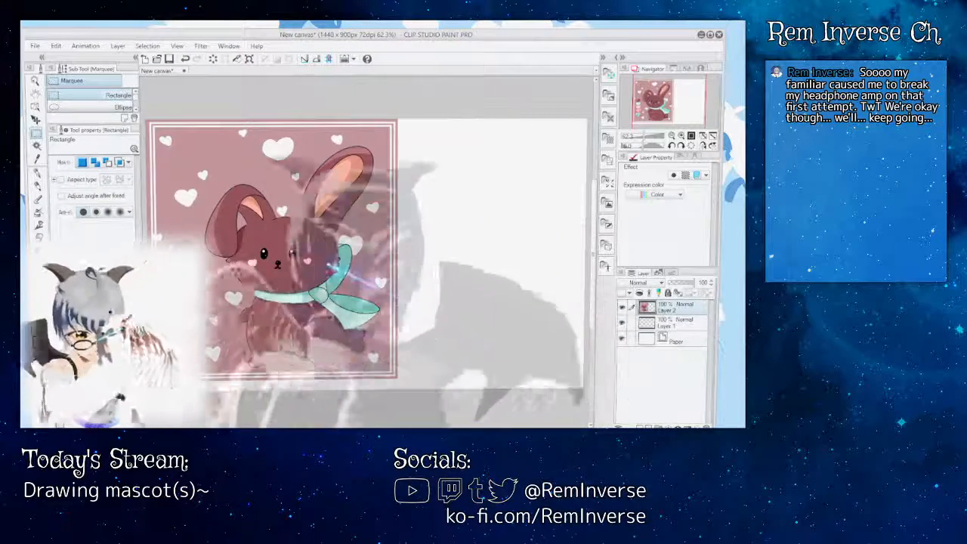
pyautogui.press('k')
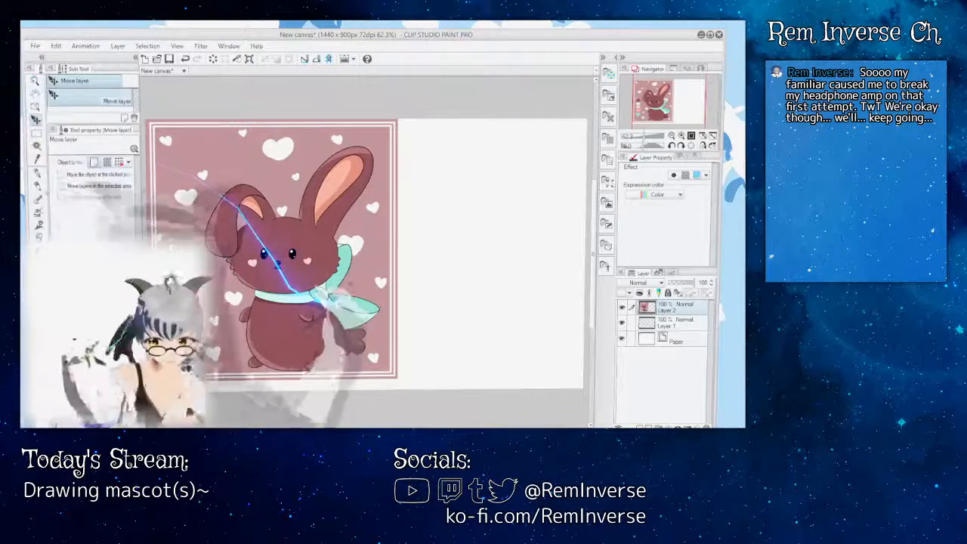
# - Select the pasted bunny image, scale it down proportionally to 54% in the canvas's upper-left corner, and deselect it
pyautogui.press('m')
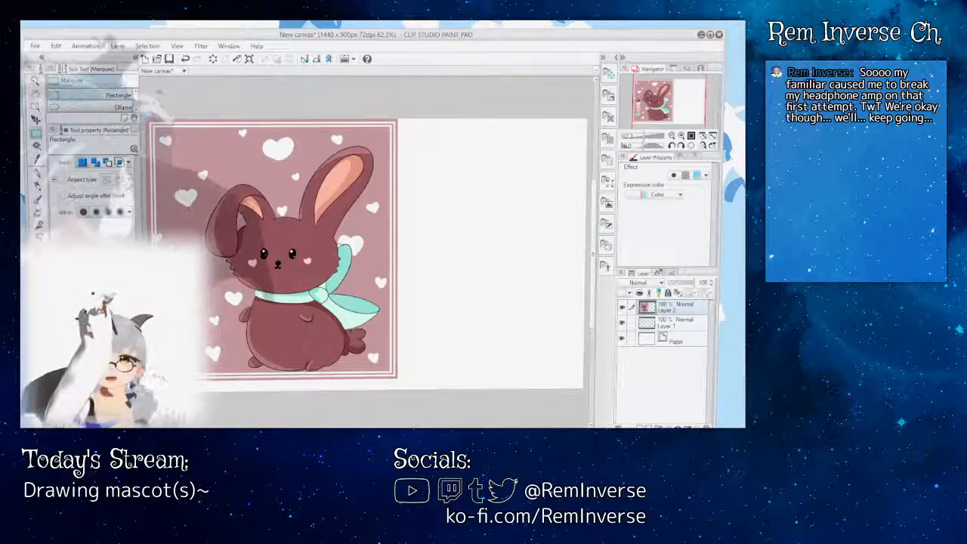
pyautogui.moveTo(411, 293); pyautogui.dragTo(419, 384)
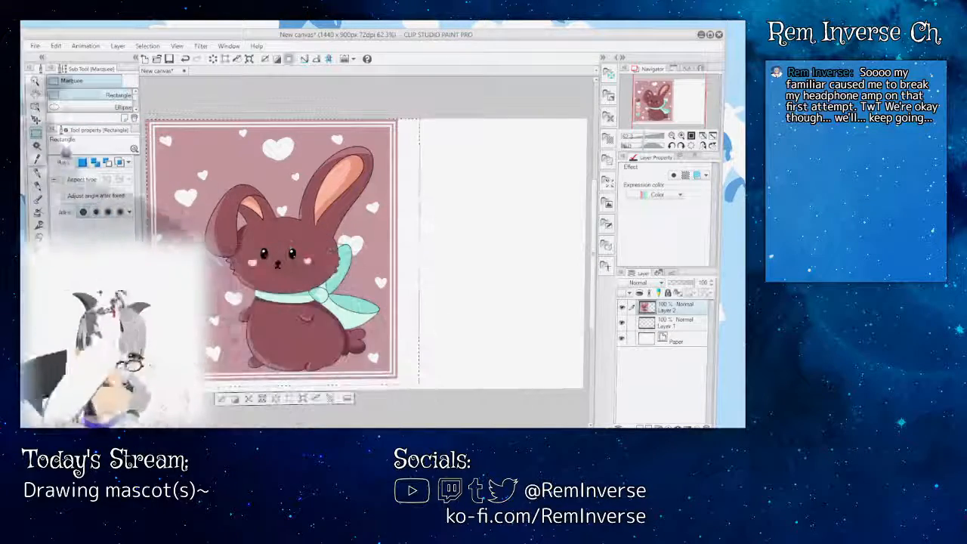
pyautogui.press('k')
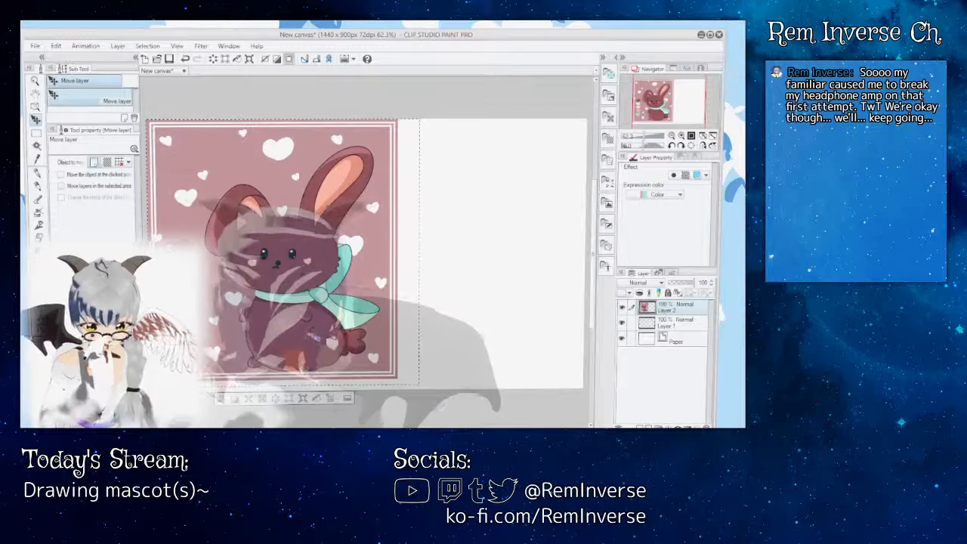
pyautogui.click(303, 399)
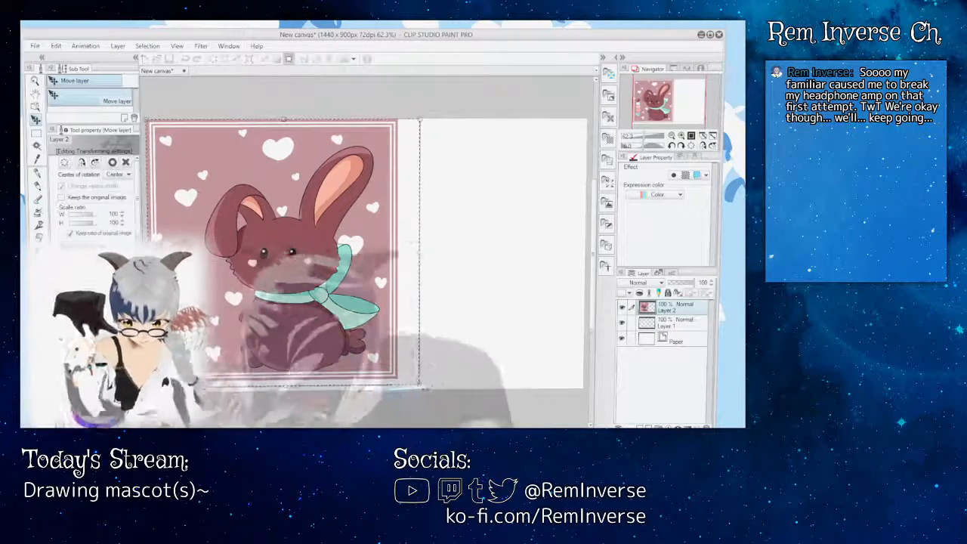
pyautogui.moveTo(419, 384); pyautogui.dragTo(298, 310)
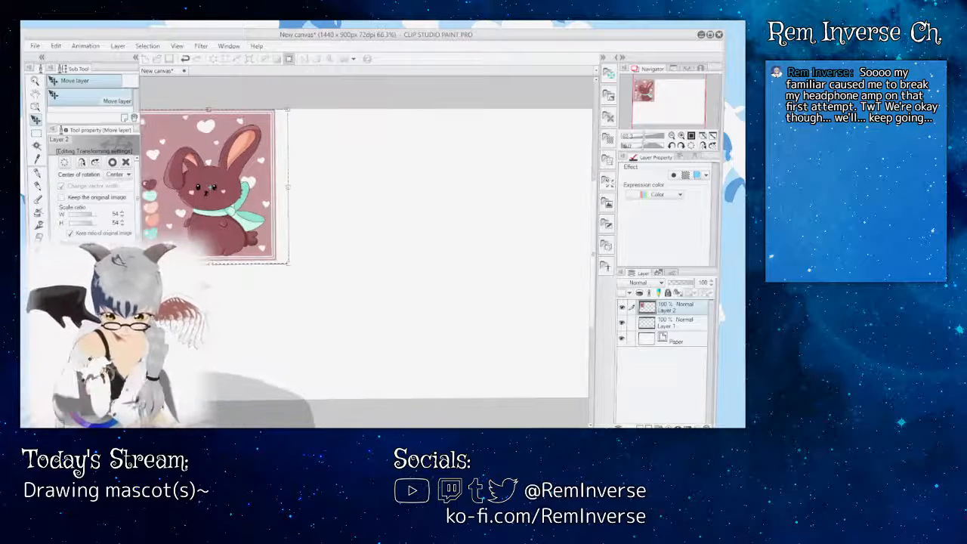
pyautogui.hotkey('ctrl', 'alt', '0')
pyautogui.hotkey('ctrl', '+')
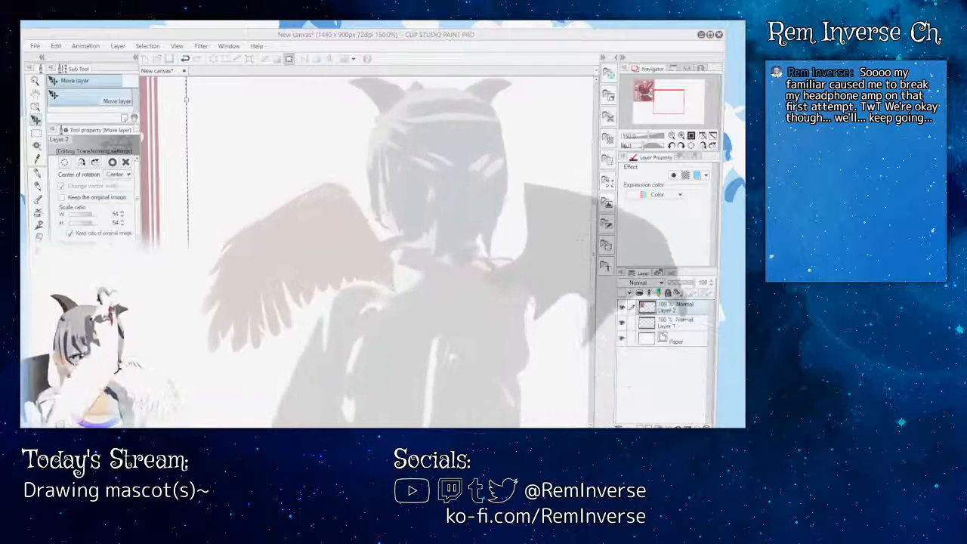
pyautogui.press('Return')
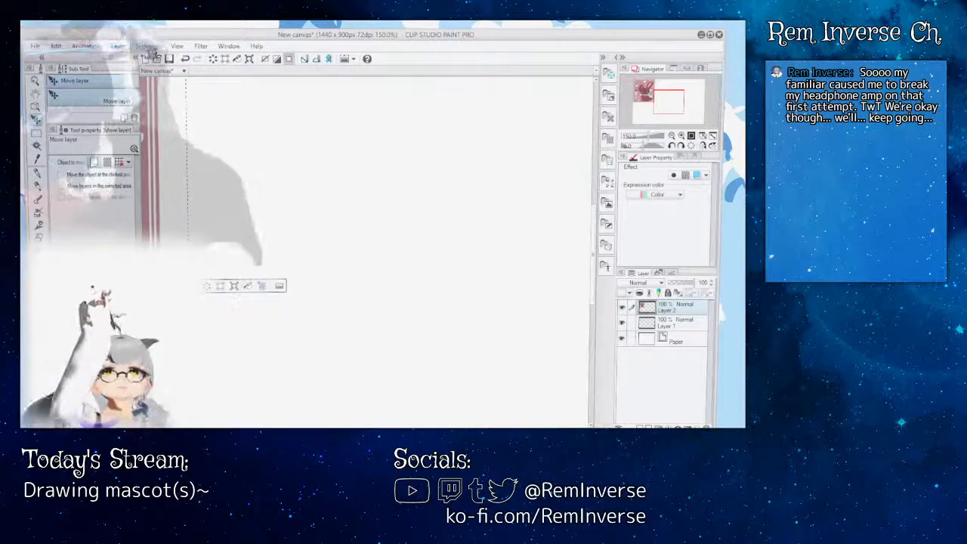
pyautogui.hotkey('ctrl', 'd')
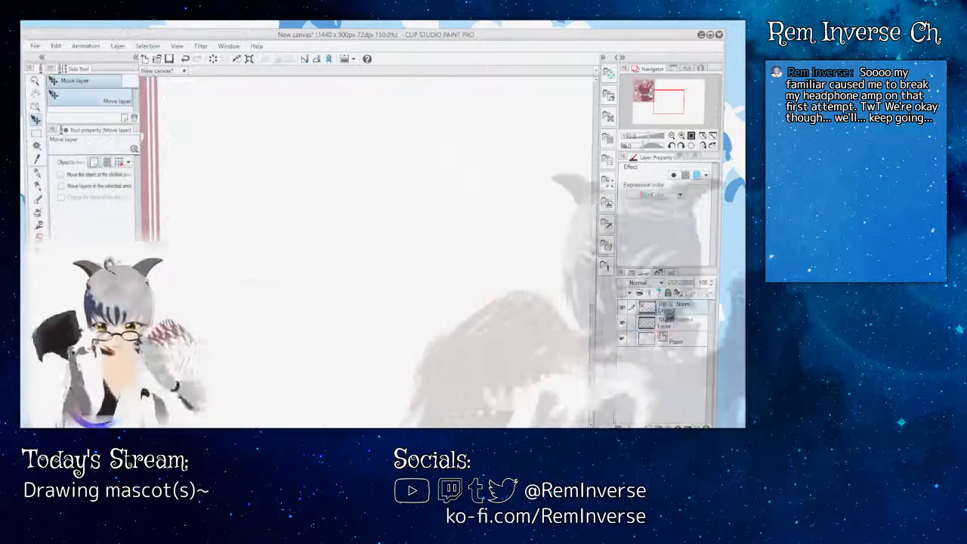
# - Move the empty Layer 1 above the bunny reference layer in the layer order
pyautogui.click(664, 310)
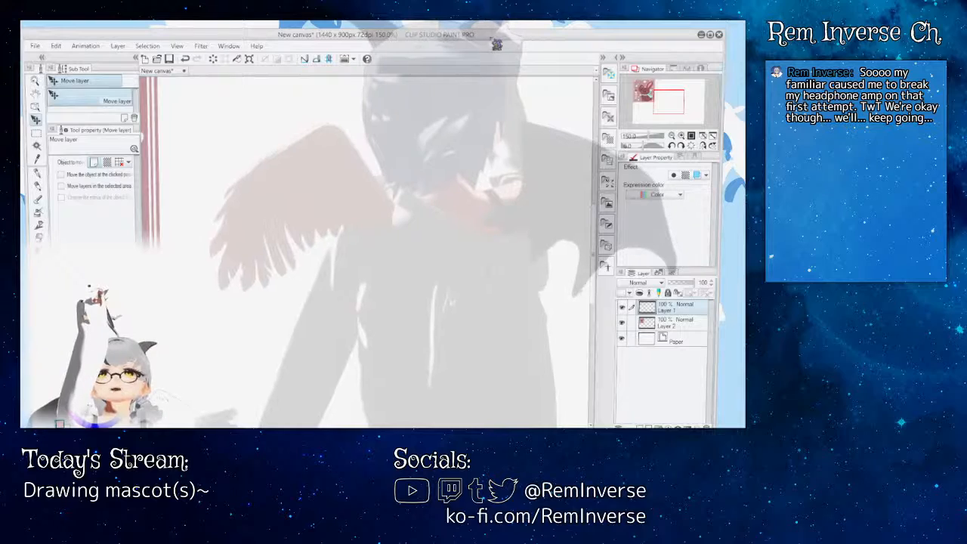
pyautogui.moveTo(367, 431); pyautogui.dragTo(325, 431)
pyautogui.scroll(3, 242, 227)
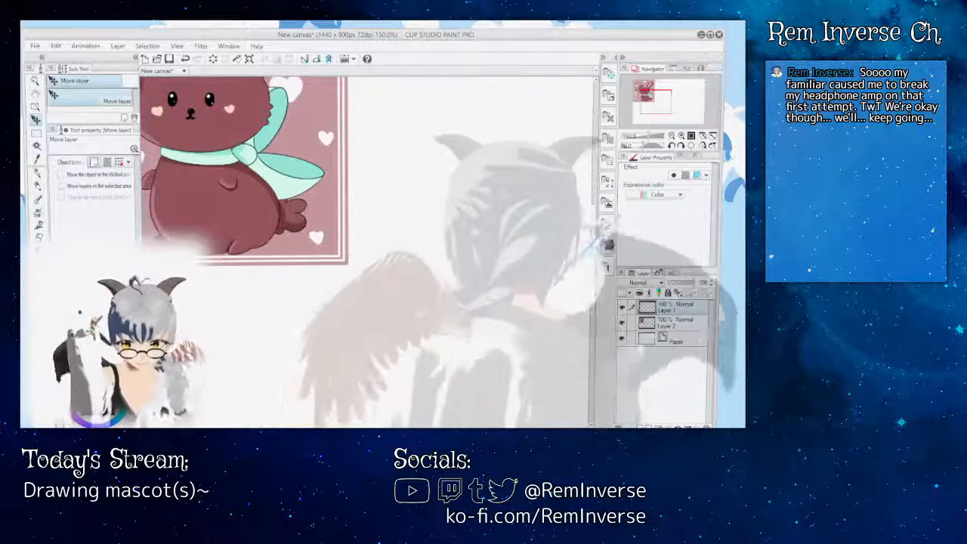
pyautogui.scroll(1, 242, 227)
# - Sketch a pear-shaped body outline with the G-pen in the blank area beside the bunny reference
pyautogui.press('p')
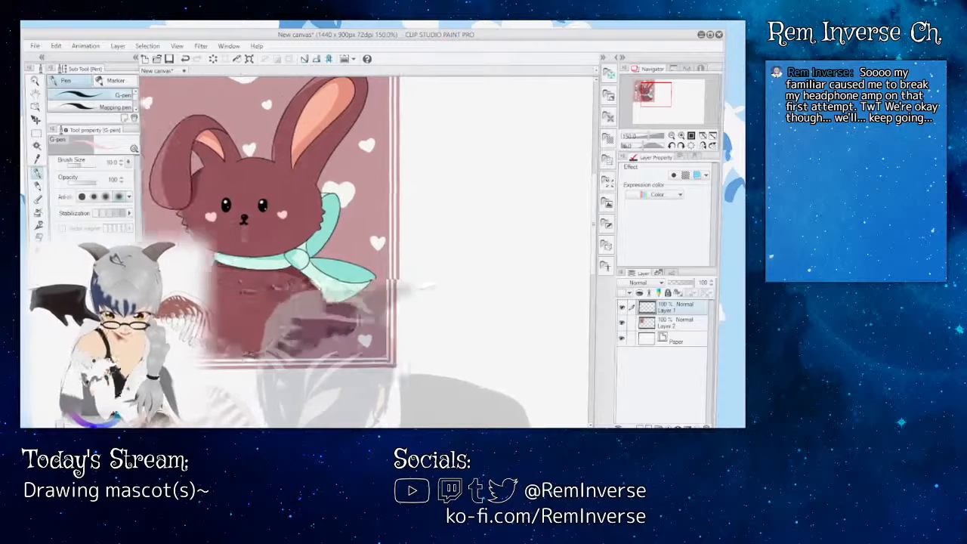
pyautogui.hscroll(-3, 366, 249)
pyautogui.hscroll(5, 366, 249)
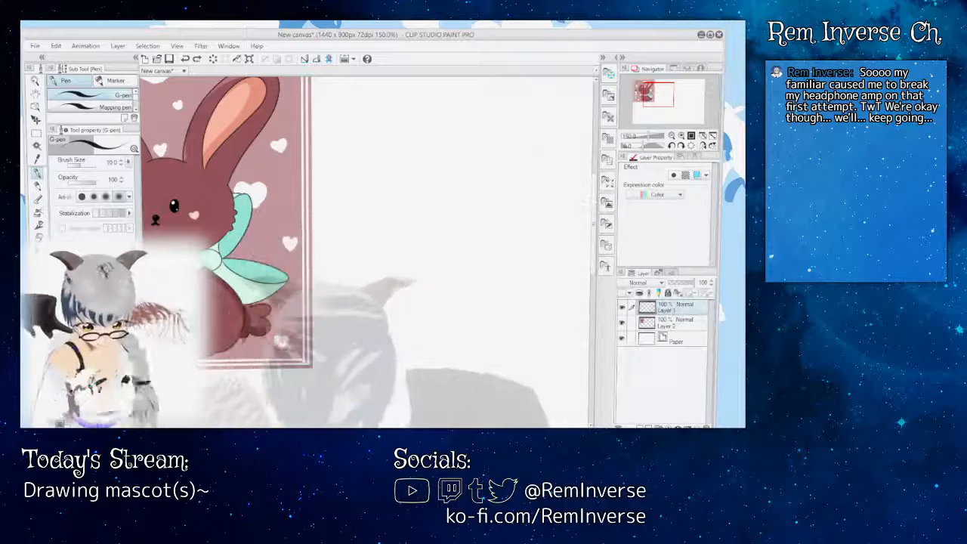
pyautogui.hscroll(-1, 355, 249)
pyautogui.moveTo(378, 416); pyautogui.dragTo(374, 416)
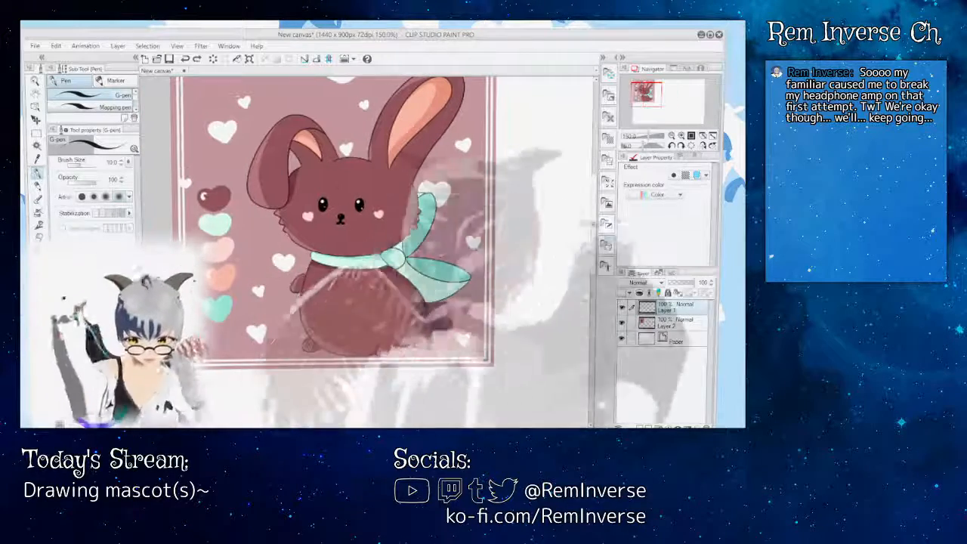
pyautogui.moveTo(596, 249)
pyautogui.mouseDown()
pyautogui.moveTo(600, 231)
pyautogui.moveTo(604, 260)
pyautogui.mouseUp()
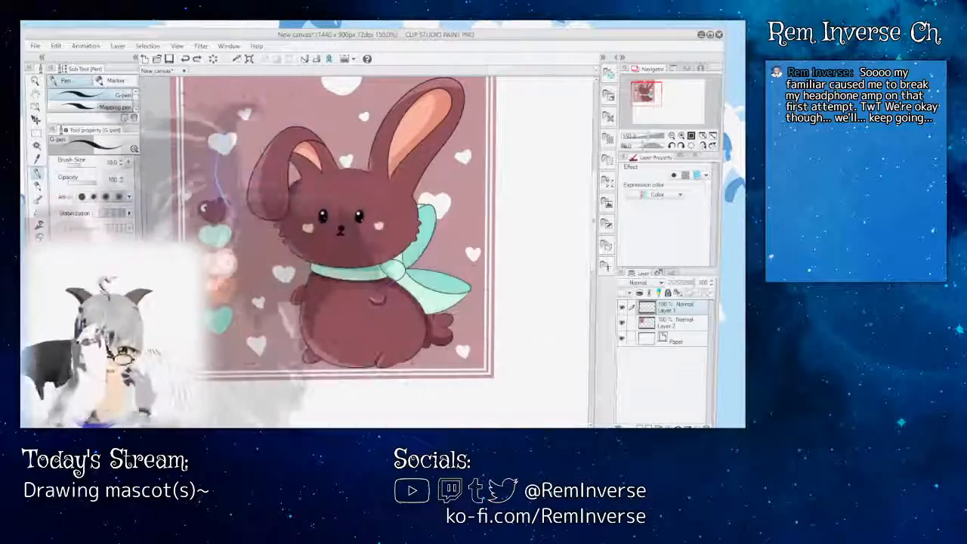
pyautogui.hscroll(8, 366, 249)
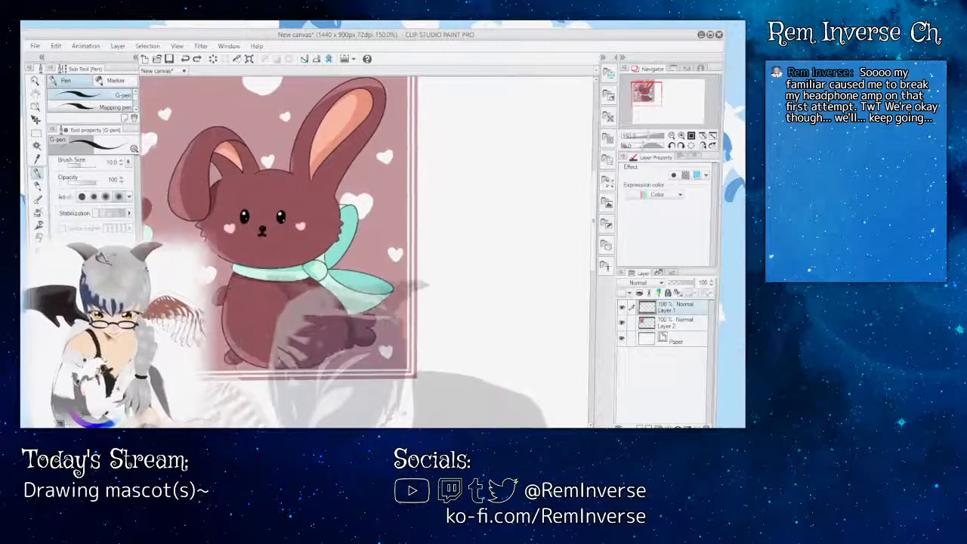
pyautogui.hscroll(-7, 366, 250)
pyautogui.hscroll(6, 366, 250)
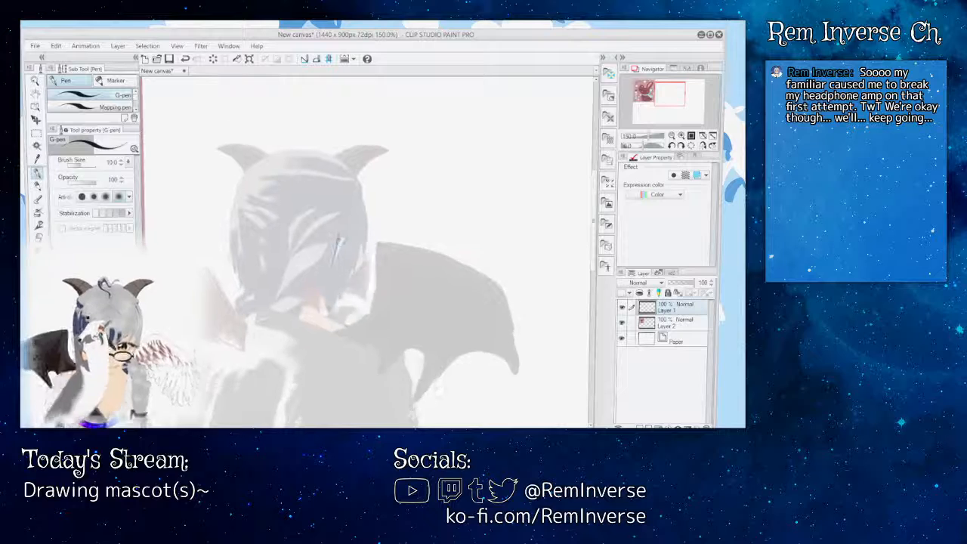
pyautogui.moveTo(368, 369)
pyautogui.mouseDown()
pyautogui.moveTo(447, 353)
pyautogui.moveTo(444, 270)
pyautogui.mouseUp()
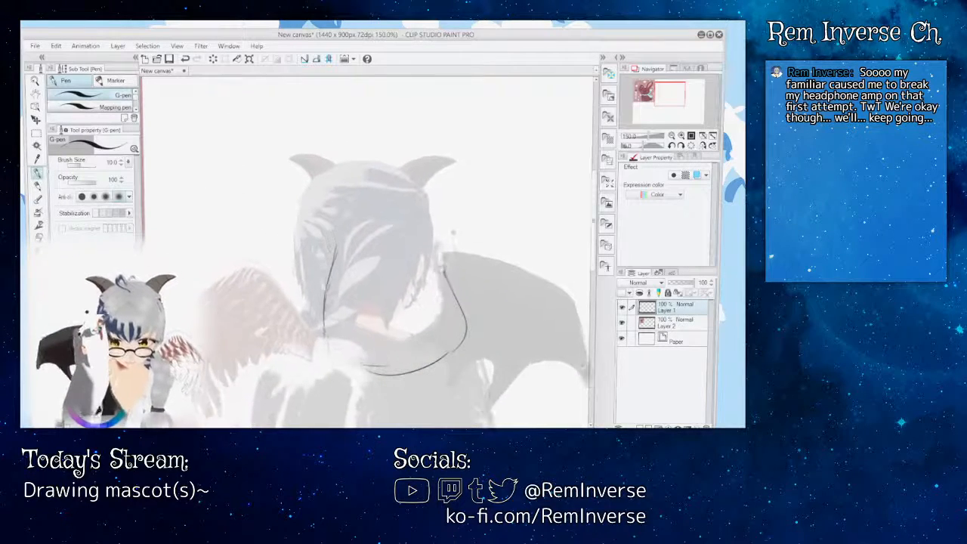
pyautogui.moveTo(438, 236); pyautogui.dragTo(468, 321)
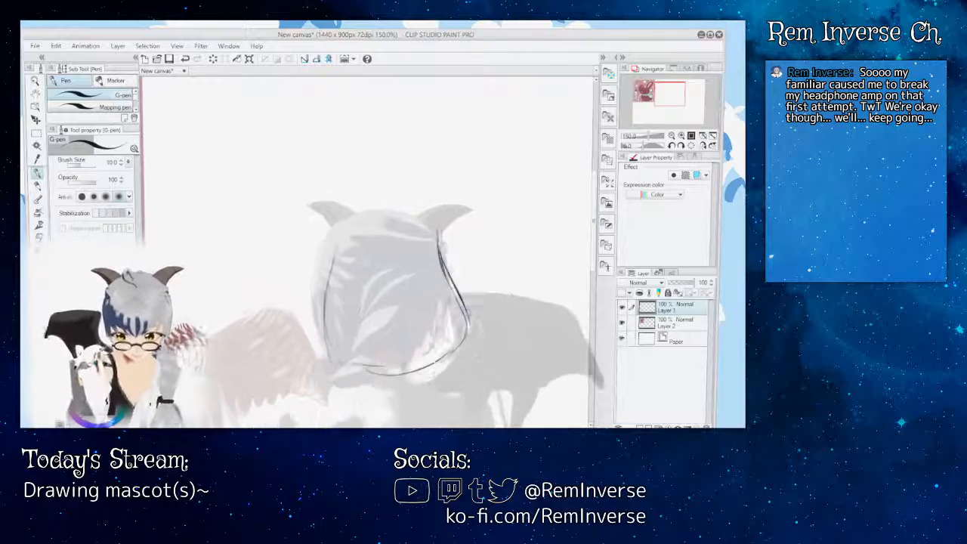
pyautogui.moveTo(345, 219); pyautogui.dragTo(334, 255)
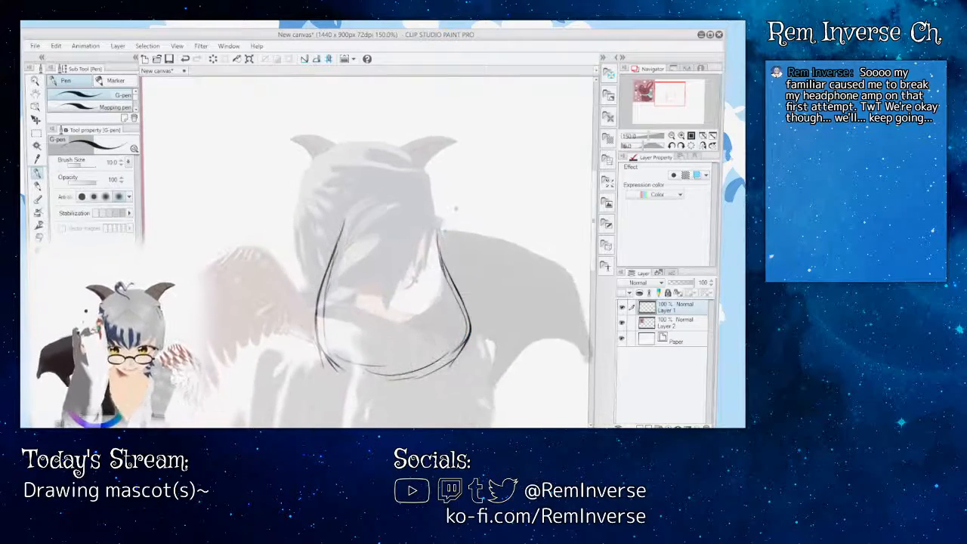
# - Sketch a wide oval head on top of the body with loose overlapping strokes
pyautogui.moveTo(370, 425)
pyautogui.mouseDown()
pyautogui.moveTo(280, 425)
pyautogui.moveTo(370, 425)
pyautogui.mouseUp()
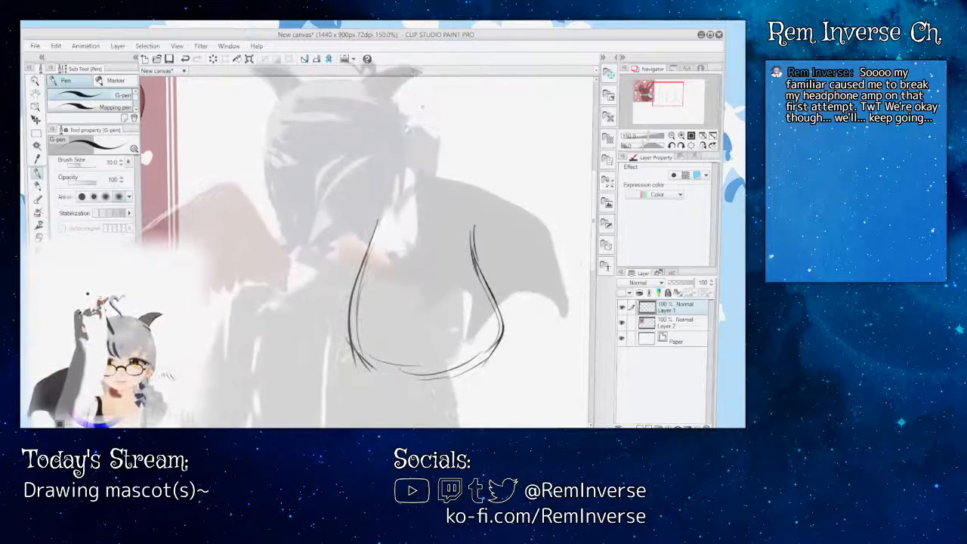
pyautogui.moveTo(404, 119)
pyautogui.mouseDown()
pyautogui.moveTo(343, 158)
pyautogui.moveTo(349, 200)
pyautogui.moveTo(377, 117)
pyautogui.moveTo(435, 112)
pyautogui.moveTo(489, 142)
pyautogui.moveTo(378, 220)
pyautogui.mouseUp()
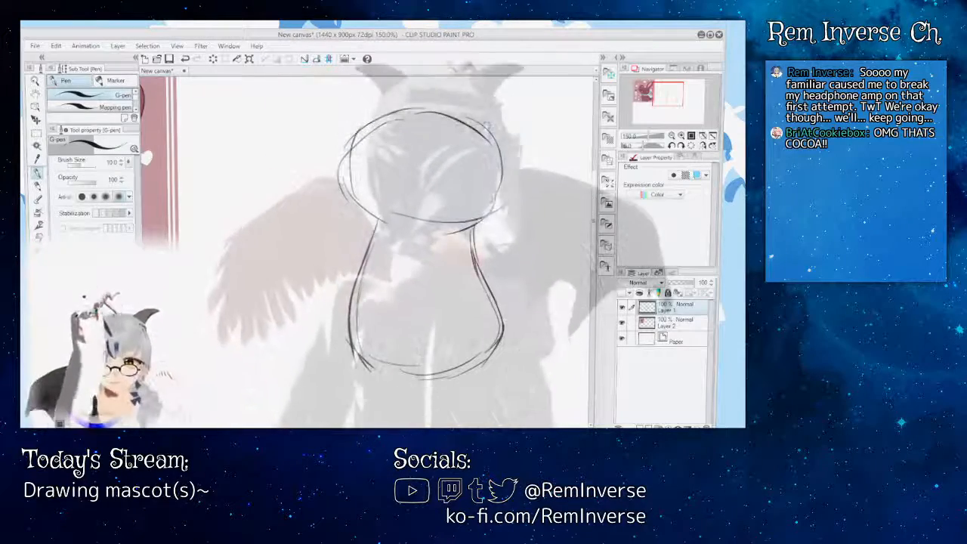
pyautogui.moveTo(491, 125); pyautogui.dragTo(511, 189)
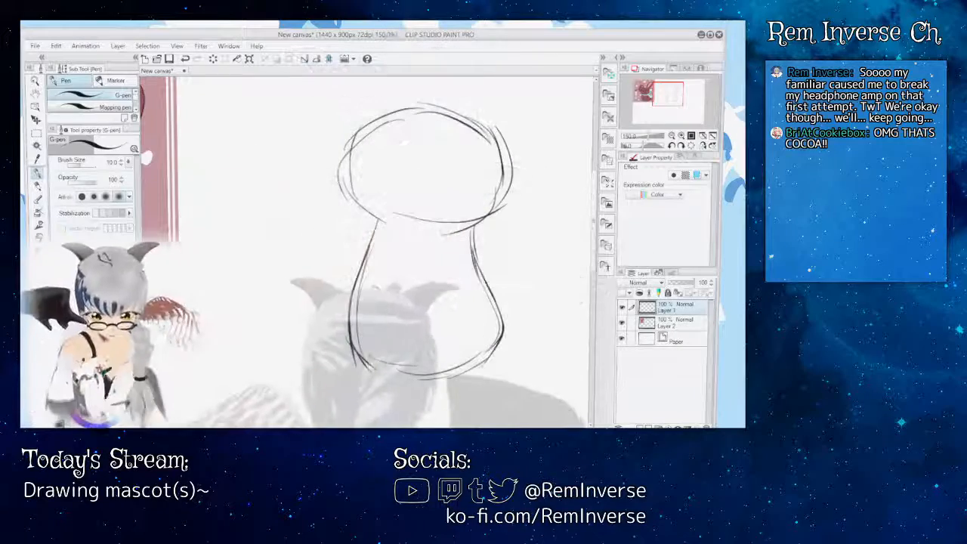
# - Reinforce the body outline and sketch two small V-shaped arms on the front of the body
pyautogui.moveTo(423, 264)
pyautogui.mouseDown()
pyautogui.moveTo(700, 263)
pyautogui.moveTo(344, 264)
pyautogui.moveTo(399, 263)
pyautogui.mouseUp()
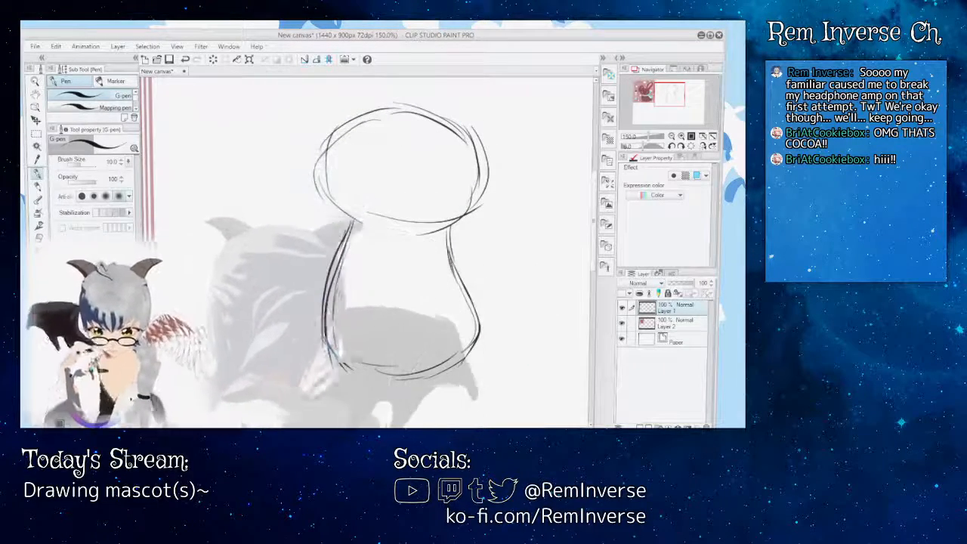
pyautogui.moveTo(378, 425)
pyautogui.mouseDown()
pyautogui.moveTo(289, 424)
pyautogui.moveTo(380, 424)
pyautogui.mouseUp()
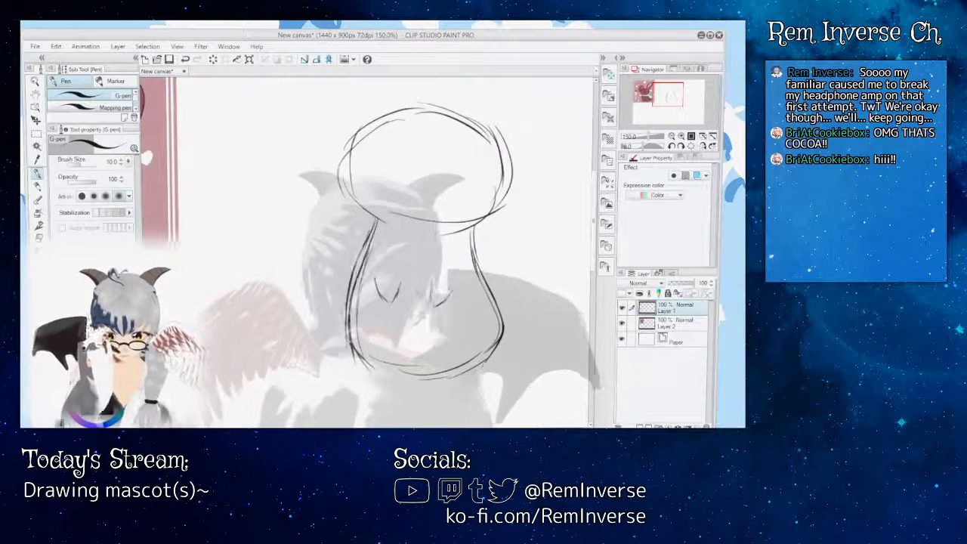
pyautogui.moveTo(427, 279)
pyautogui.mouseDown()
pyautogui.moveTo(430, 303)
pyautogui.moveTo(586, 305)
pyautogui.mouseUp()
pyautogui.moveTo(454, 265); pyautogui.dragTo(325, 265)
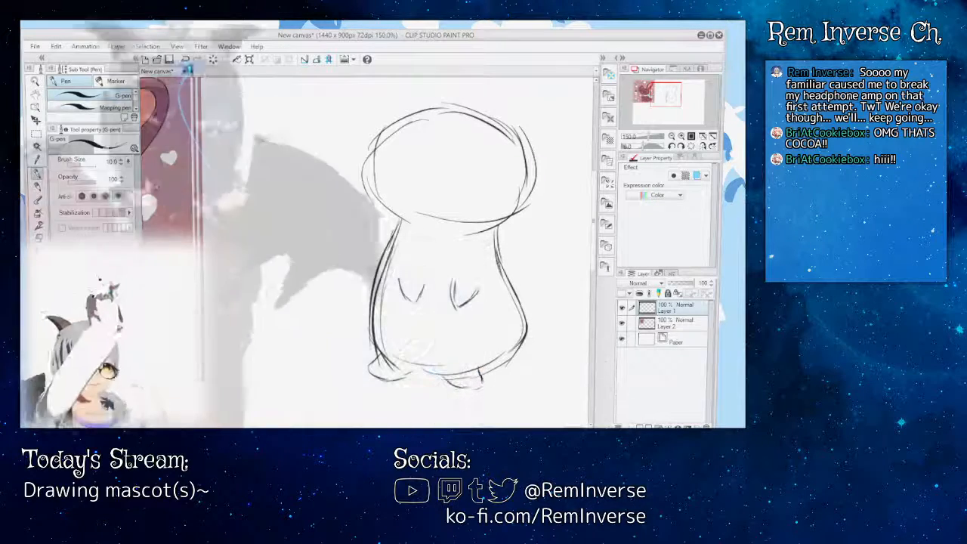
# - Undo the foot strokes and redraw two small rounded feet along the underside of the body
pyautogui.hotkey('ctrl', 'z')
pyautogui.hotkey('ctrl', 'z')
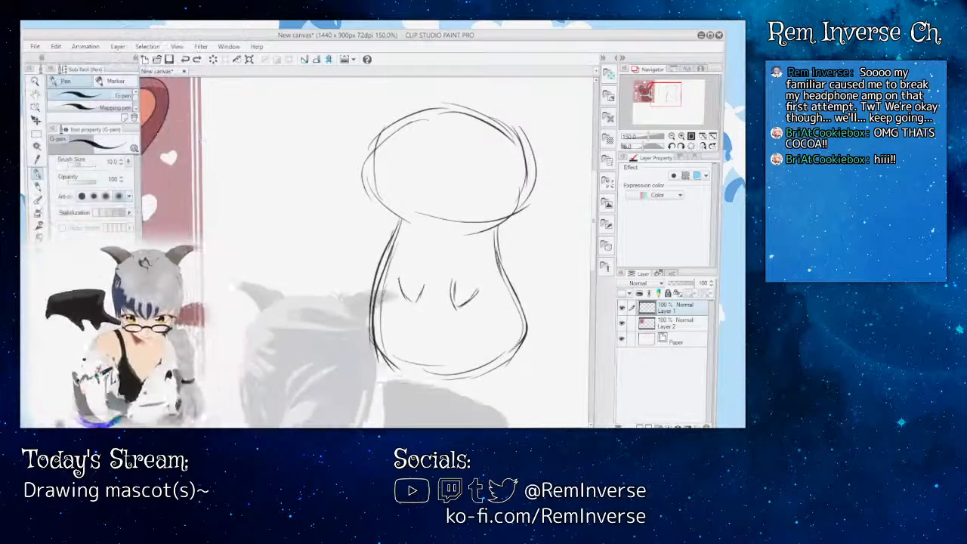
pyautogui.moveTo(363, 241)
pyautogui.mouseDown()
pyautogui.moveTo(551, 242)
pyautogui.moveTo(431, 242)
pyautogui.mouseUp()
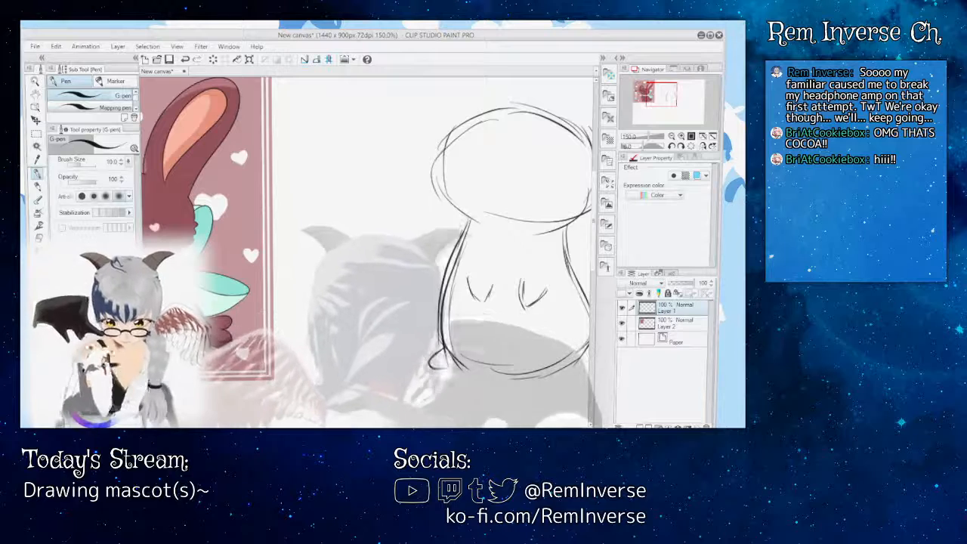
pyautogui.hotkey('ctrl', '-')
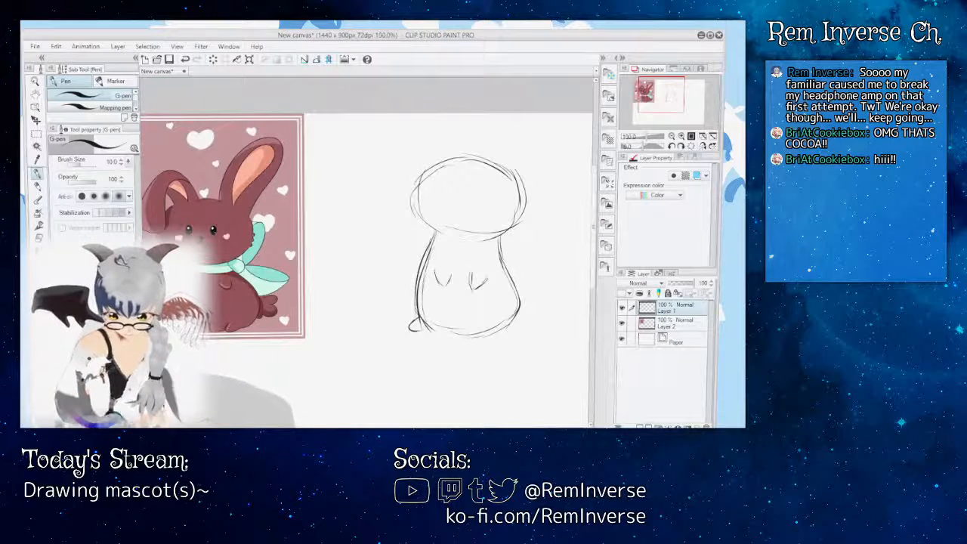
pyautogui.hotkey('ctrl', '+')
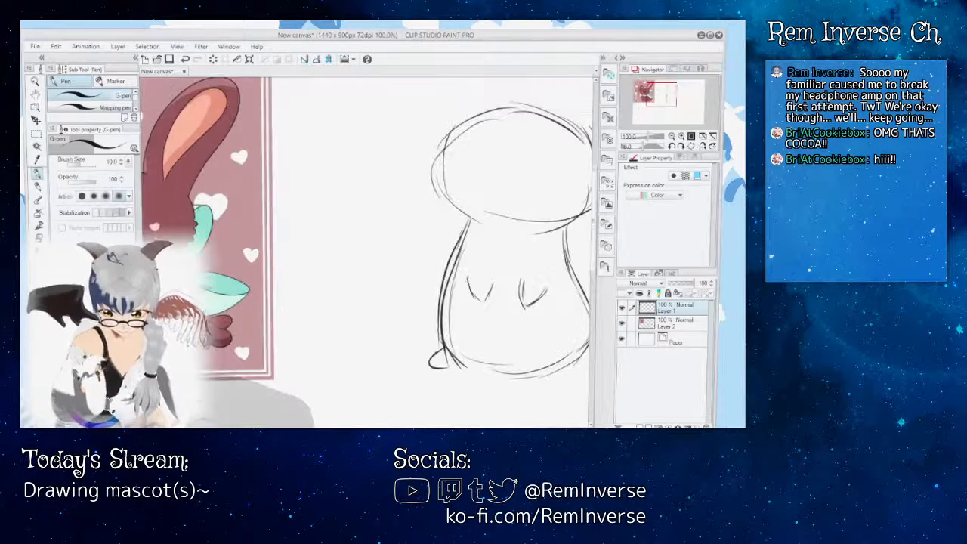
pyautogui.moveTo(454, 242); pyautogui.dragTo(328, 243)
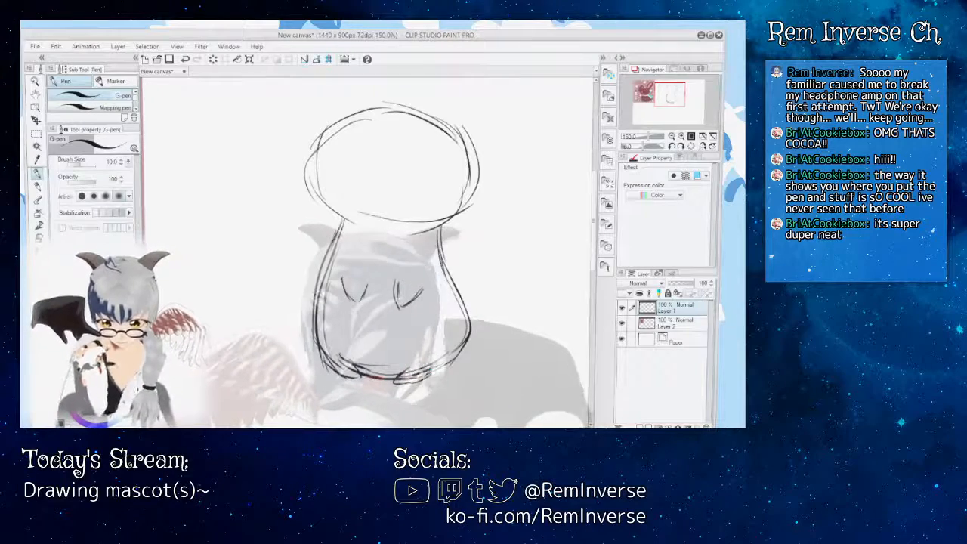
# - Sketch a fluffy round tail beside the lower body, erasing and redrawing parts of its outline with the G-pen
pyautogui.moveTo(219, 226)
pyautogui.mouseDown()
pyautogui.moveTo(525, 227)
pyautogui.moveTo(198, 226)
pyautogui.mouseUp()
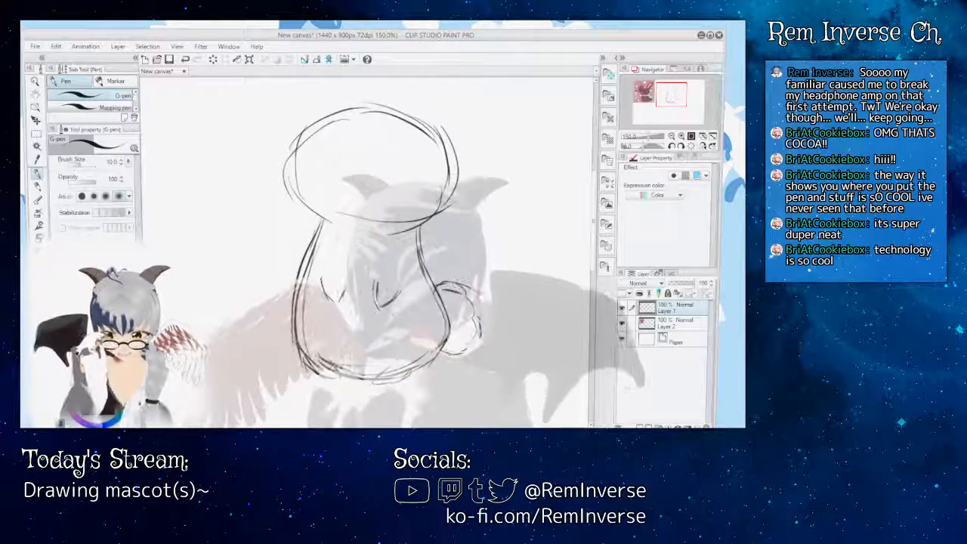
pyautogui.hscroll(-4, 366, 249)
pyautogui.hscroll(5, 365, 249)
pyautogui.press('e')
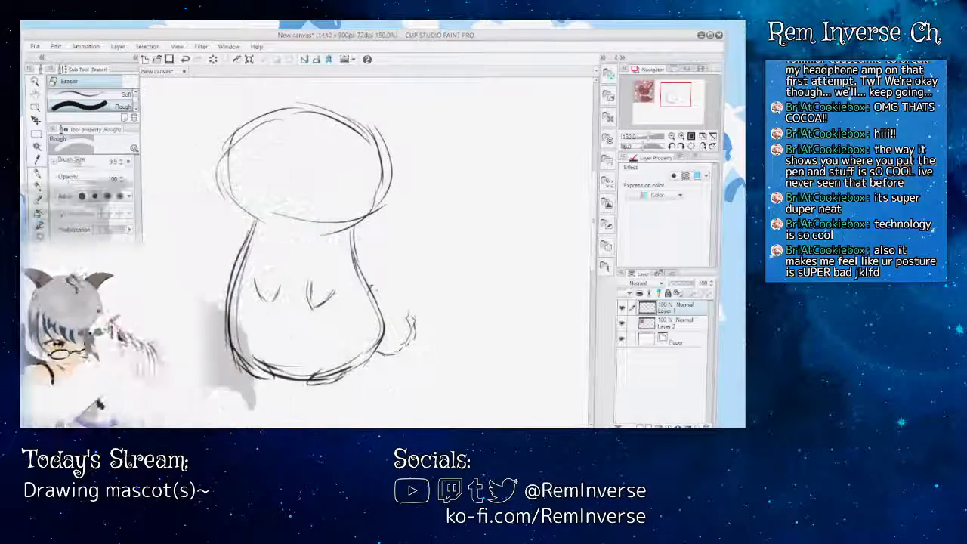
pyautogui.press('p')
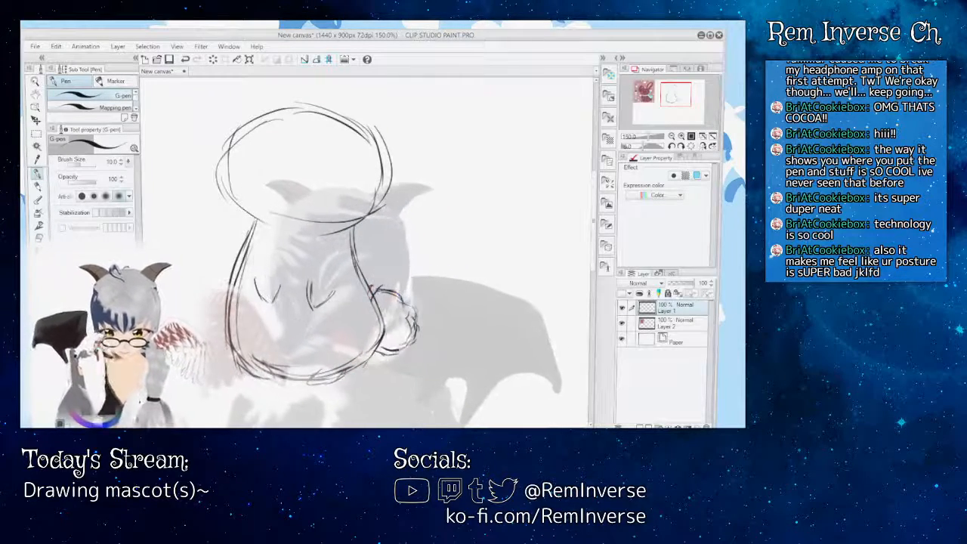
# - Move the bunny reference artwork on Layer 2 closer to the mascot sketch
pyautogui.hscroll(-10, 363, 250)
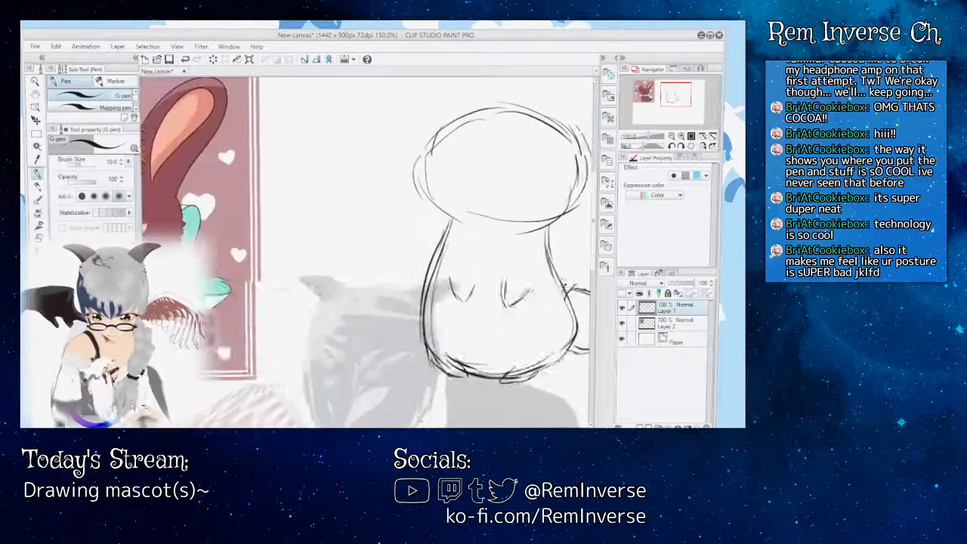
pyautogui.hscroll(2, 363, 249)
pyautogui.hscroll(-3, 362, 249)
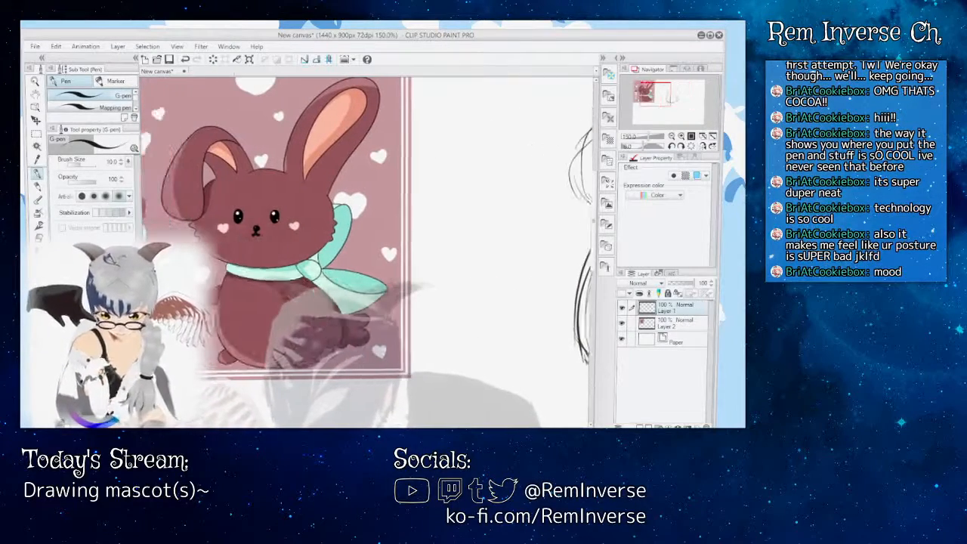
pyautogui.click(36, 121)
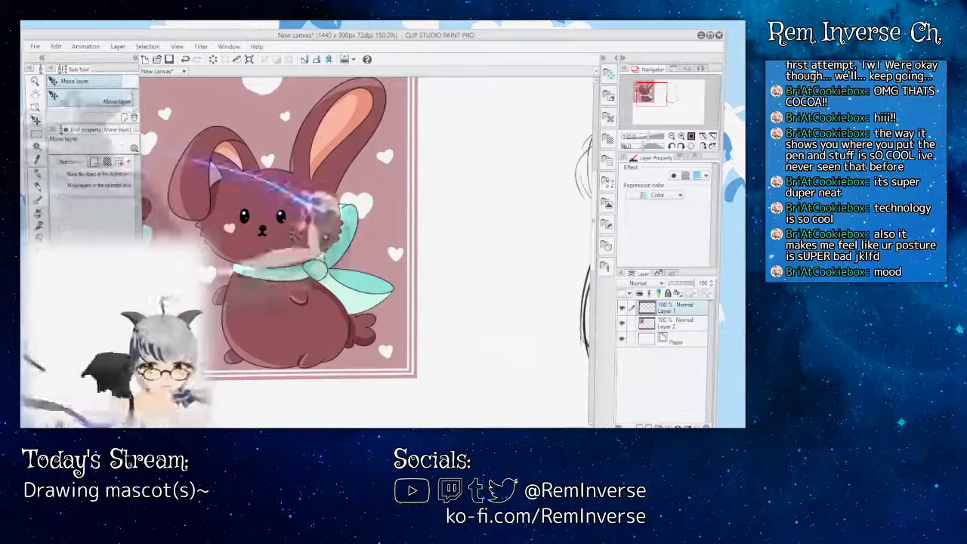
pyautogui.click(675, 324)
pyautogui.moveTo(294, 238); pyautogui.dragTo(417, 254)
pyautogui.hscroll(6, 362, 249)
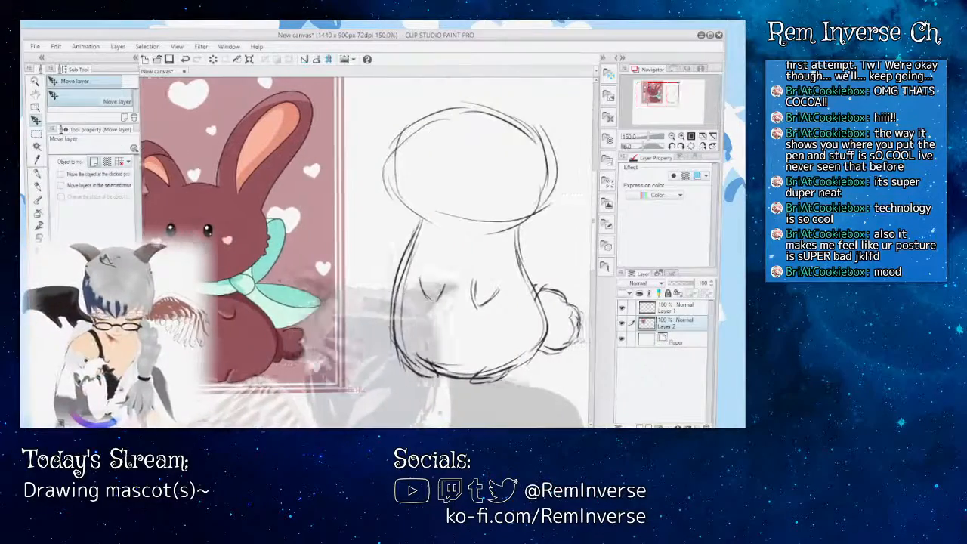
# - Sketch oval eyes, a small nose and mouth and heart-shaped cheeks on the head, and widen the head outline with extra strokes
pyautogui.press('p')
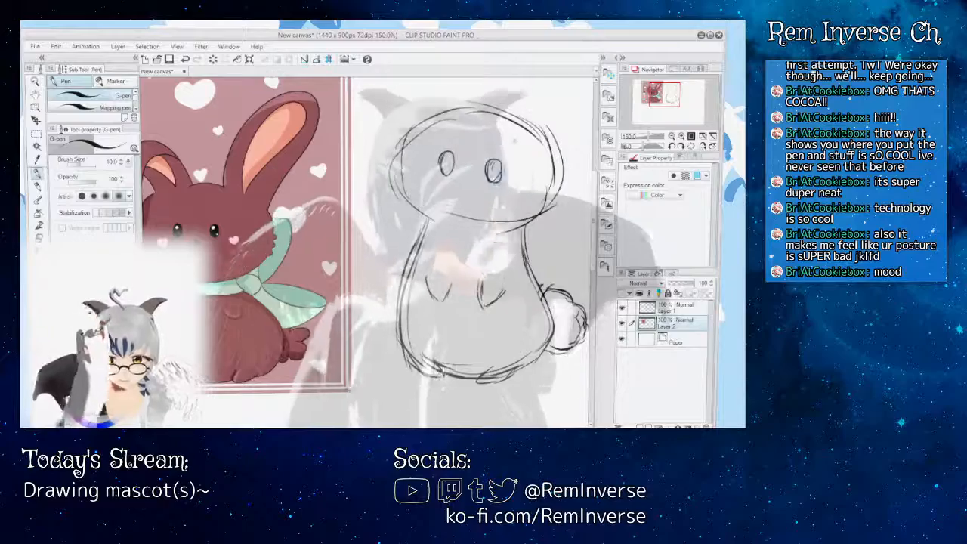
pyautogui.hotkey('ctrl', 'z')
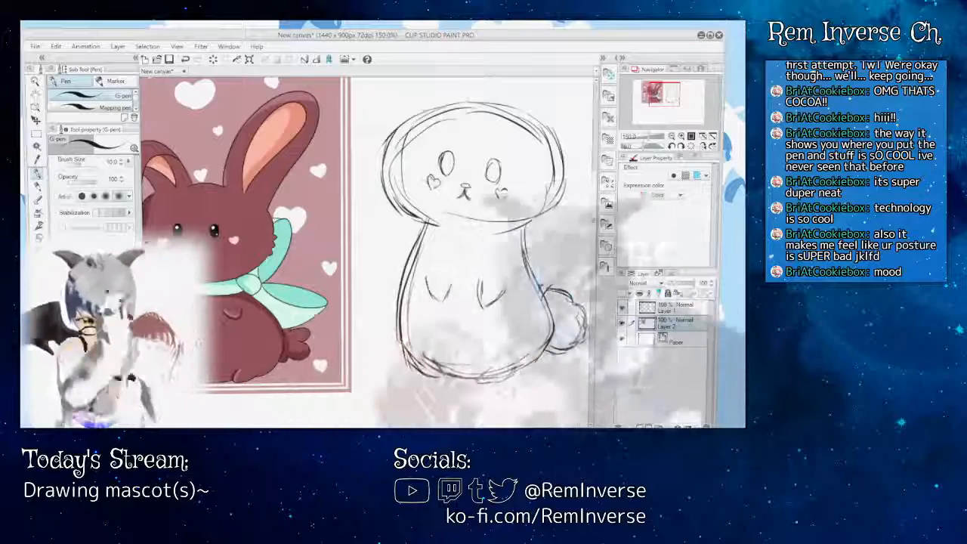
pyautogui.scroll(2, 453, 253)
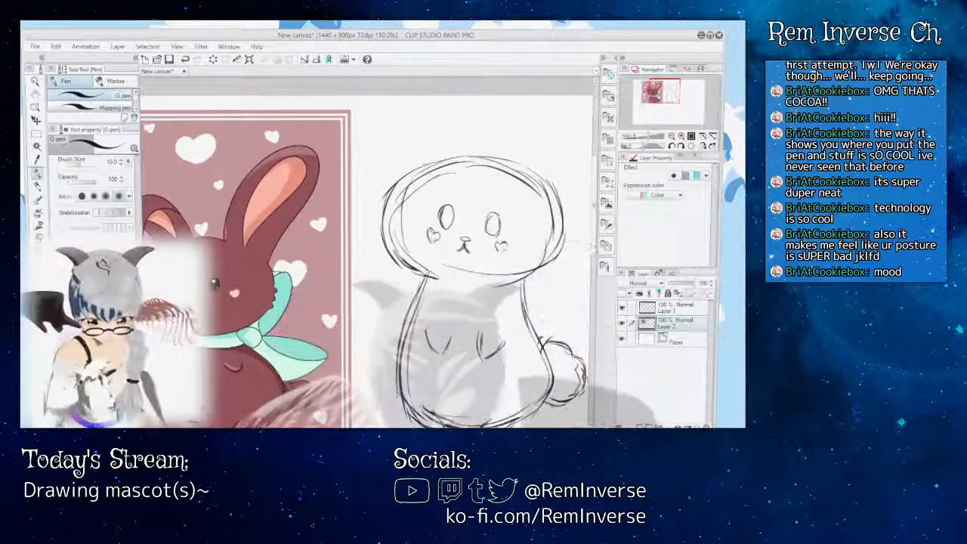
pyautogui.hscroll(-4, 453, 253)
pyautogui.hscroll(8, 377, 249)
# - Select the face with a rectangular marquee and transfer it from the reference layer onto a separate layer above Layer 1
pyautogui.click(675, 308)
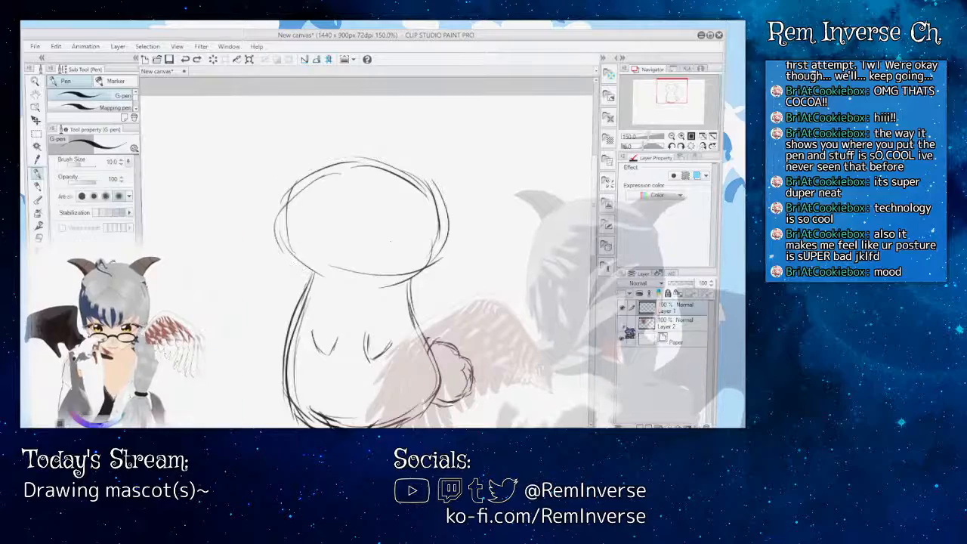
pyautogui.press('m')
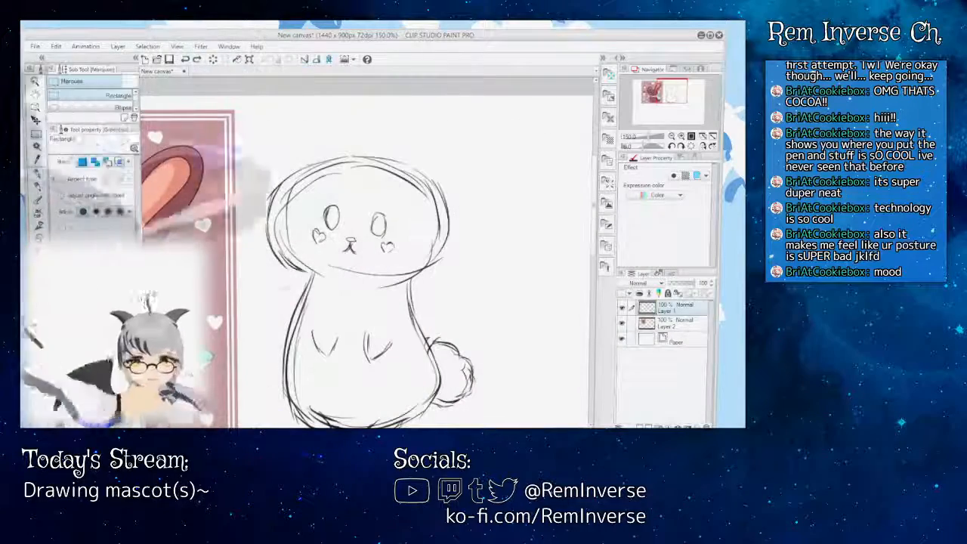
pyautogui.moveTo(308, 202); pyautogui.dragTo(403, 261)
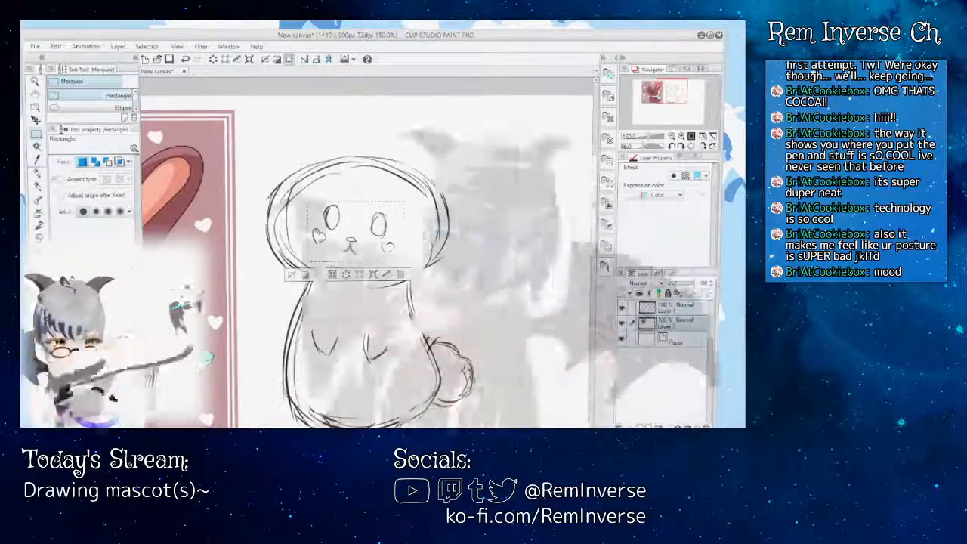
pyautogui.press('Delete')
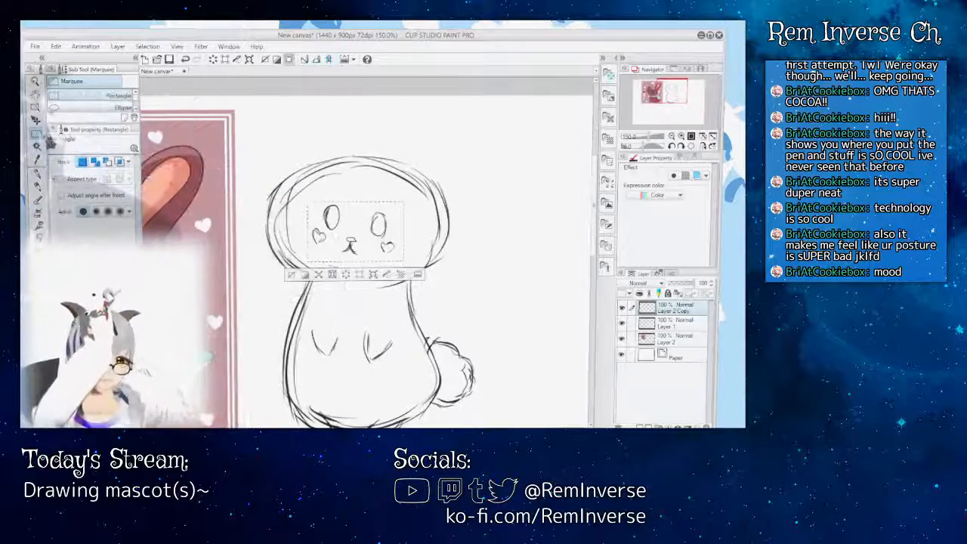
pyautogui.hotkey('ctrl', 'd')
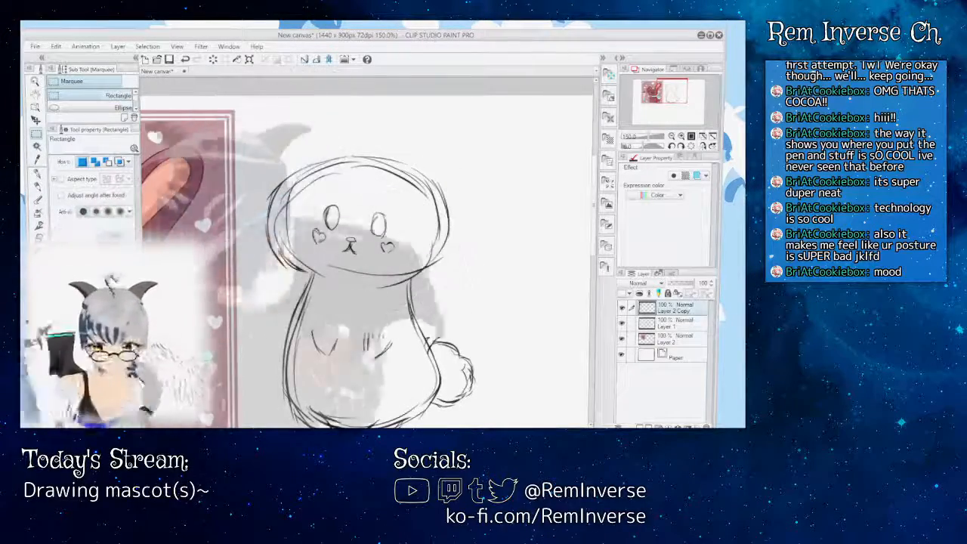
# - Hide and show the sketch layers to check their contents, and merge the separated face into Layer 1
pyautogui.click(621, 308)
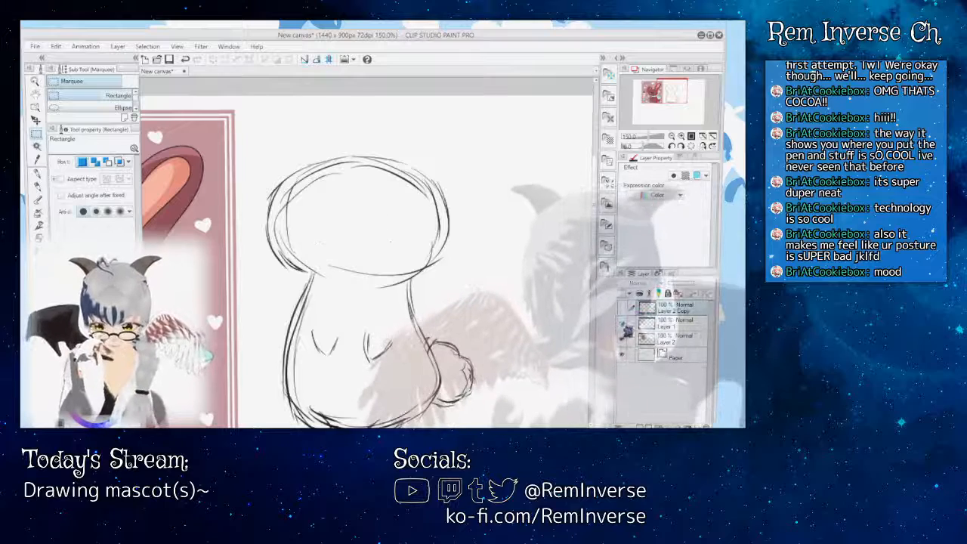
pyautogui.click(622, 323)
pyautogui.click(622, 323)
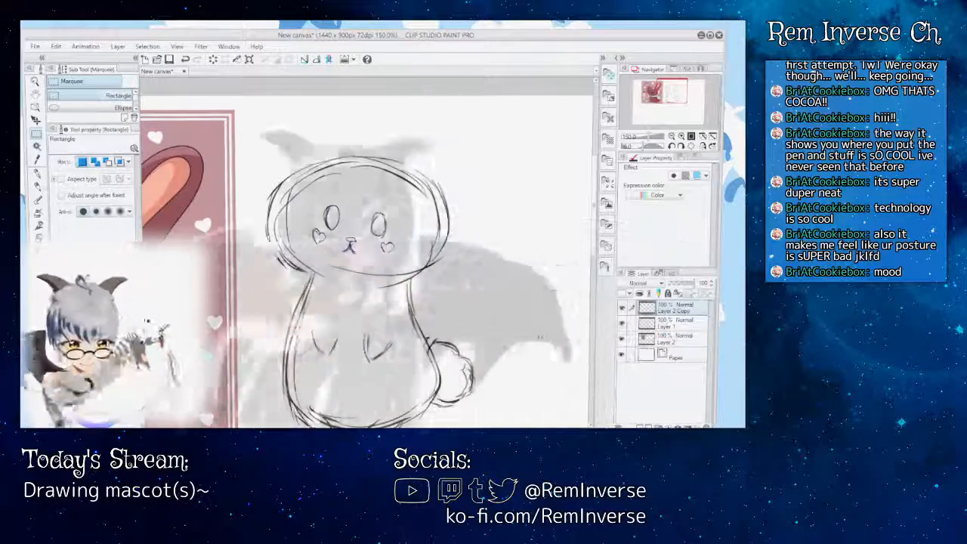
pyautogui.press('p')
pyautogui.hscroll(3, 393, 268)
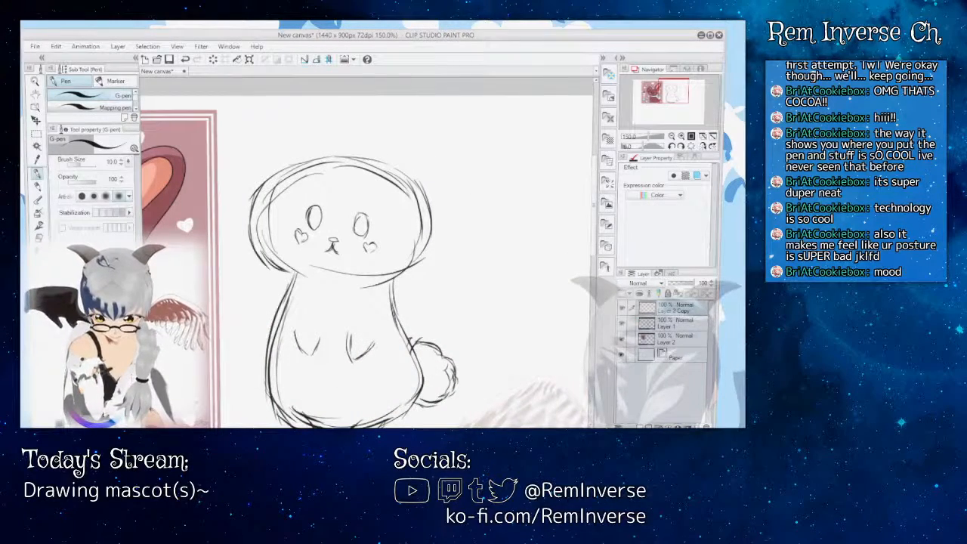
pyautogui.hotkey('ctrl', 'z')
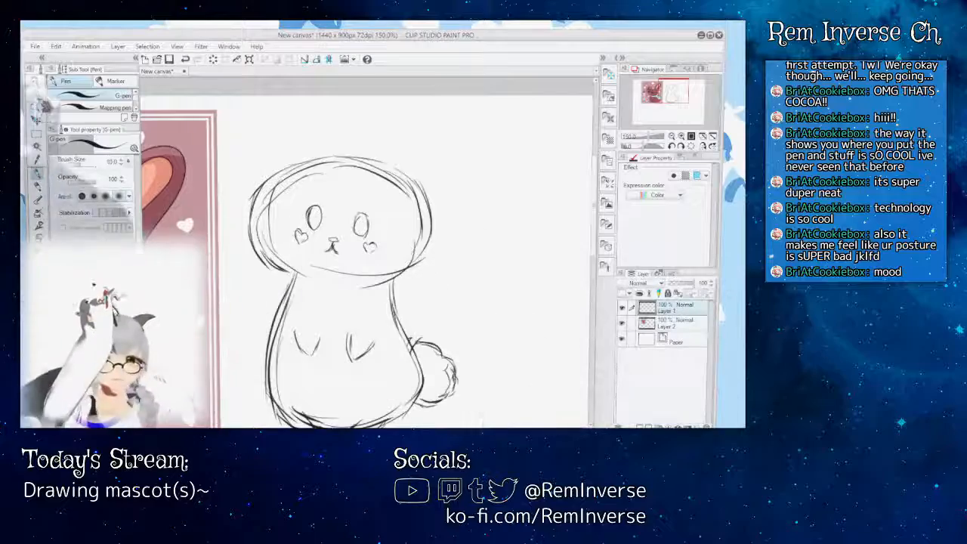
# - Select the whole head with a rectangular marquee and transfer the remaining outline strokes from Layer 2 onto a separate layer
pyautogui.press('k')
pyautogui.moveTo(361, 224)
pyautogui.mouseDown()
pyautogui.moveTo(421, 290)
pyautogui.moveTo(410, 287)
pyautogui.moveTo(377, 227)
pyautogui.moveTo(358, 223)
pyautogui.mouseUp()
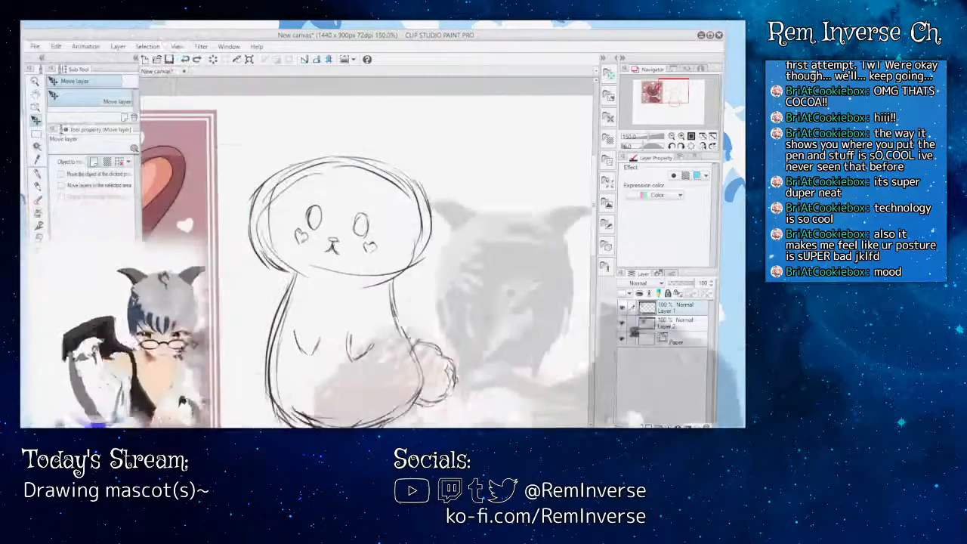
pyautogui.click(623, 324)
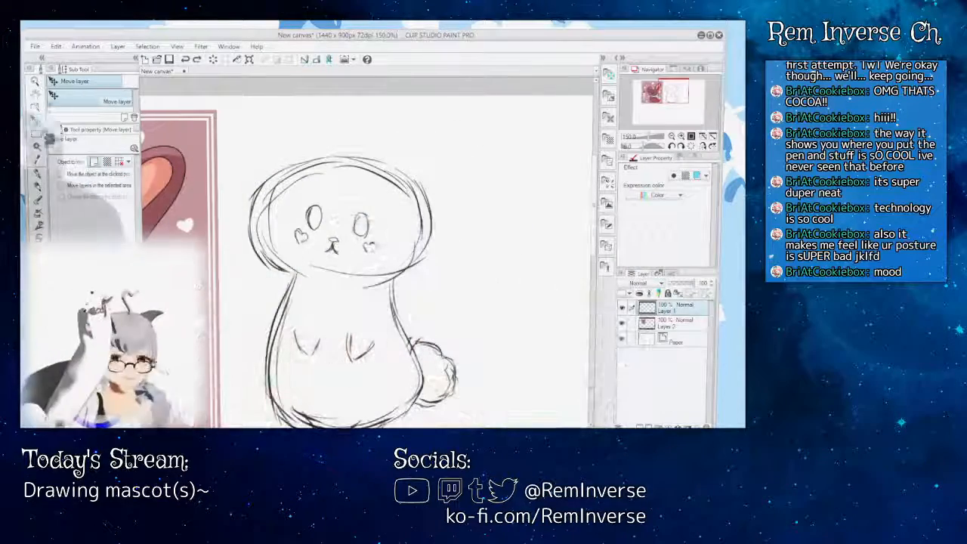
pyautogui.press('m')
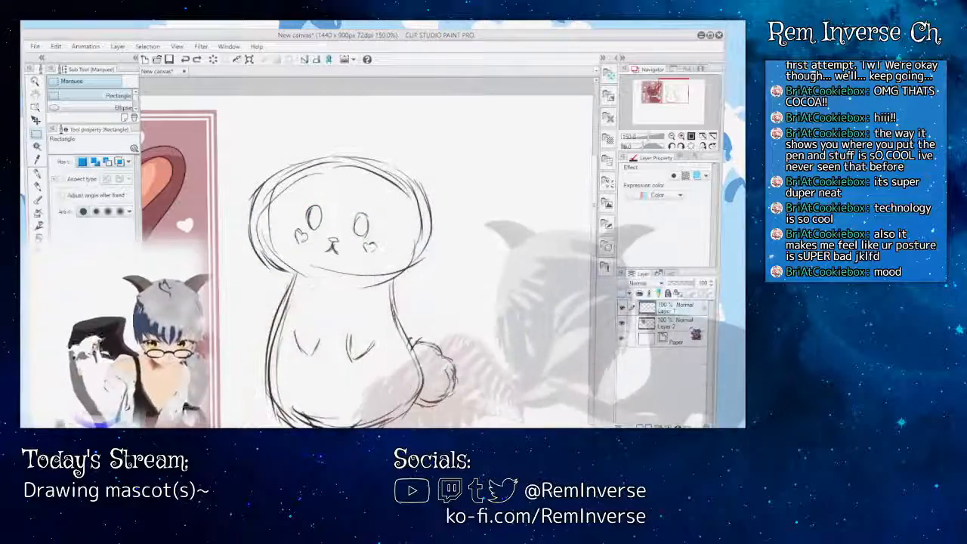
pyautogui.moveTo(243, 138); pyautogui.dragTo(457, 292)
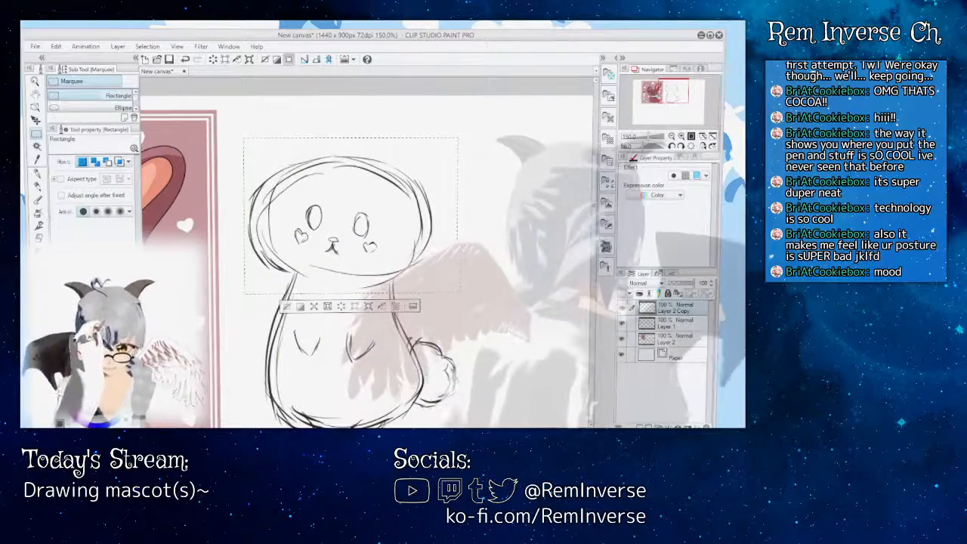
pyautogui.hotkey('ctrl', 'd')
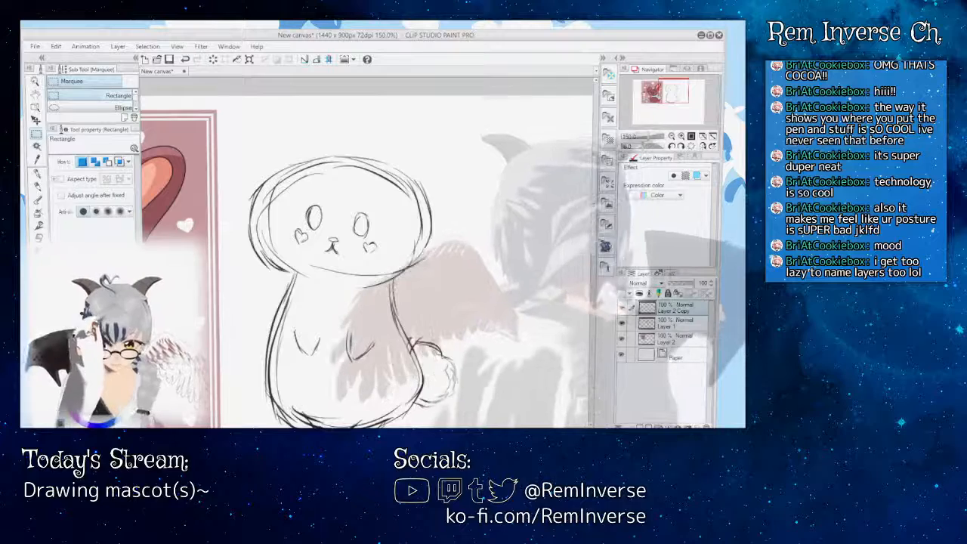
# - Merge the separated head strokes into Layer 1 and move the whole sketch lower on the canvas and farther from the reference
pyautogui.scroll(-4, 365, 253)
pyautogui.scroll(4, 365, 253)
pyautogui.scroll(-1, 366, 253)
pyautogui.scroll(-1, 366, 253)
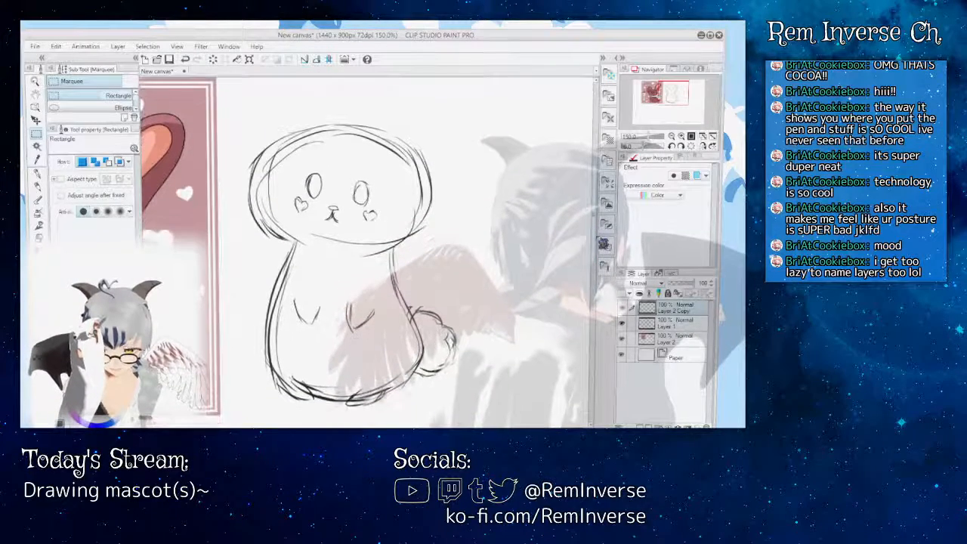
pyautogui.scroll(2, 366, 253)
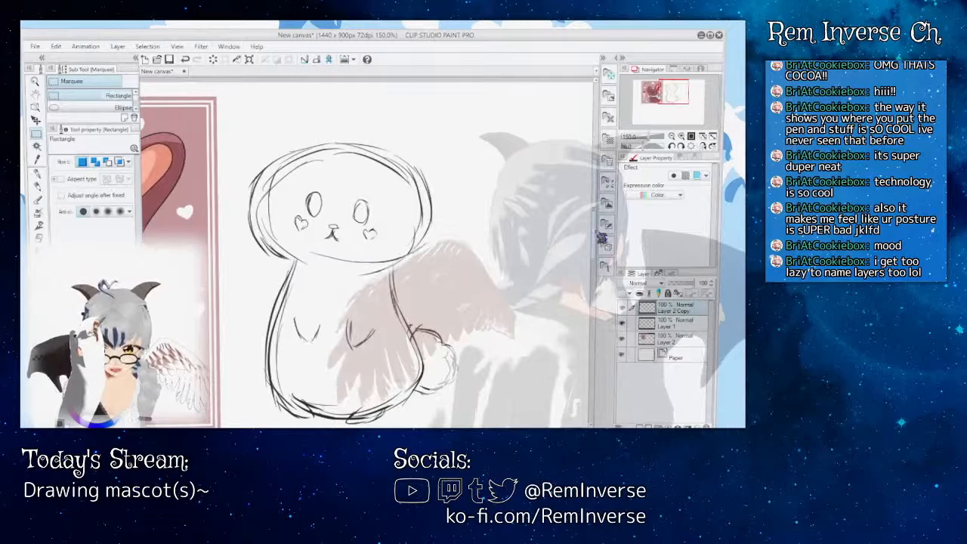
pyautogui.moveTo(595, 234); pyautogui.dragTo(595, 239)
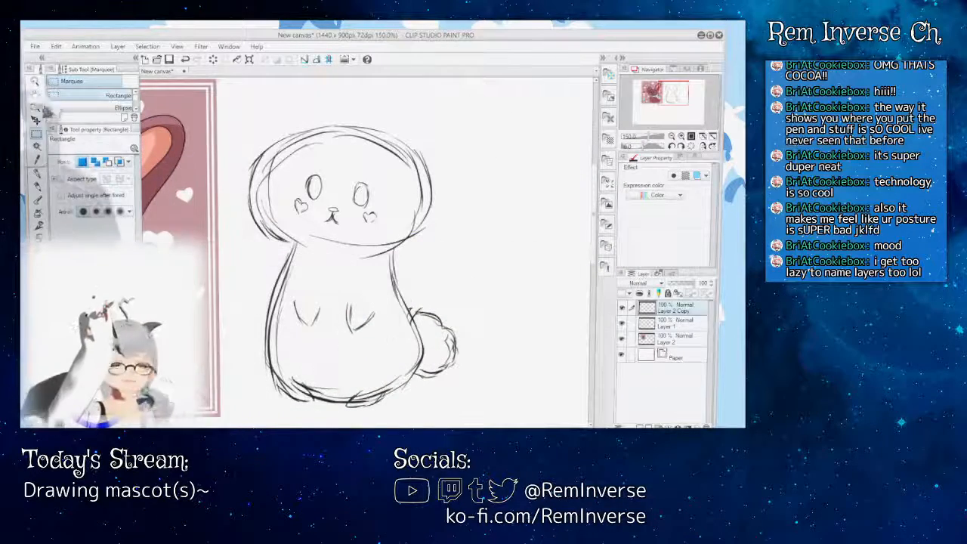
pyautogui.click(37, 120)
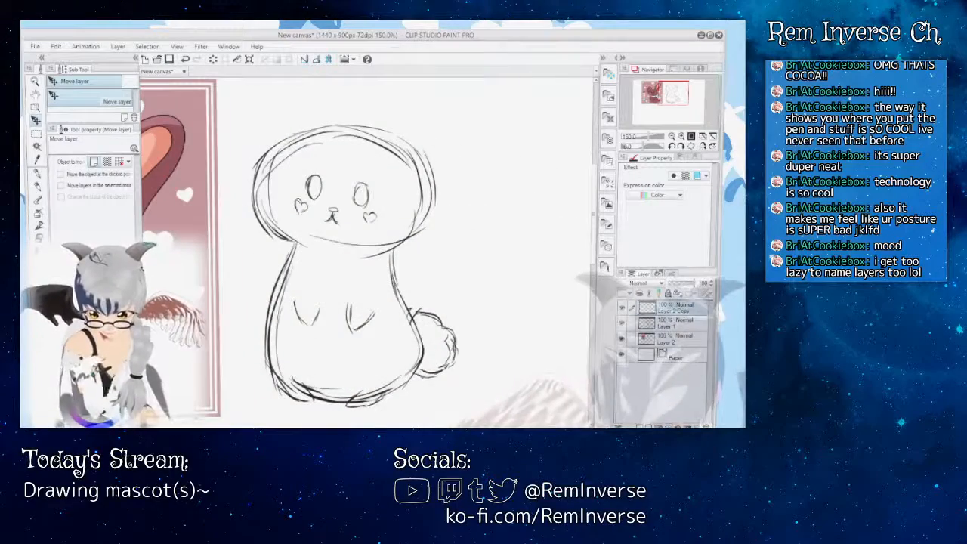
pyautogui.moveTo(344, 264)
pyautogui.mouseDown()
pyautogui.moveTo(386, 301)
pyautogui.moveTo(389, 323)
pyautogui.mouseUp()
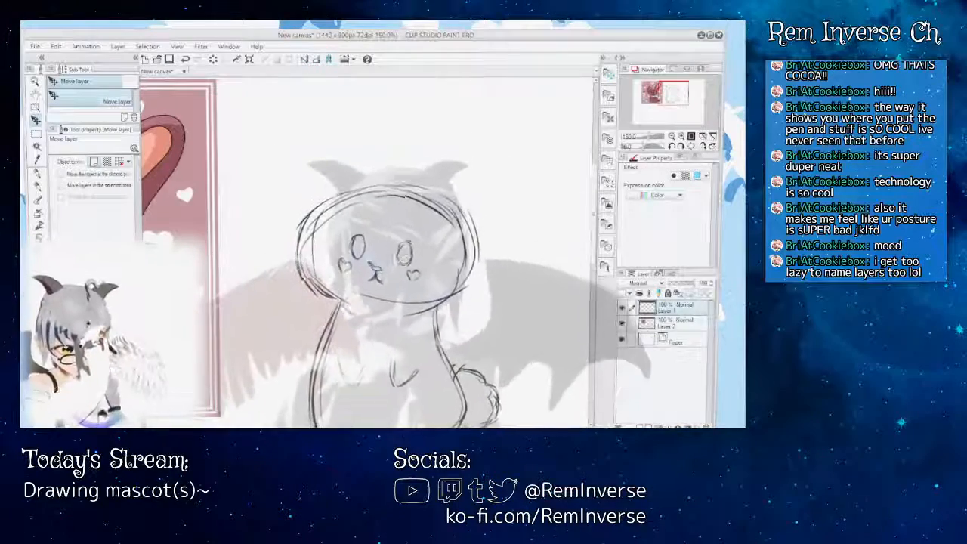
pyautogui.moveTo(404, 274); pyautogui.dragTo(411, 275)
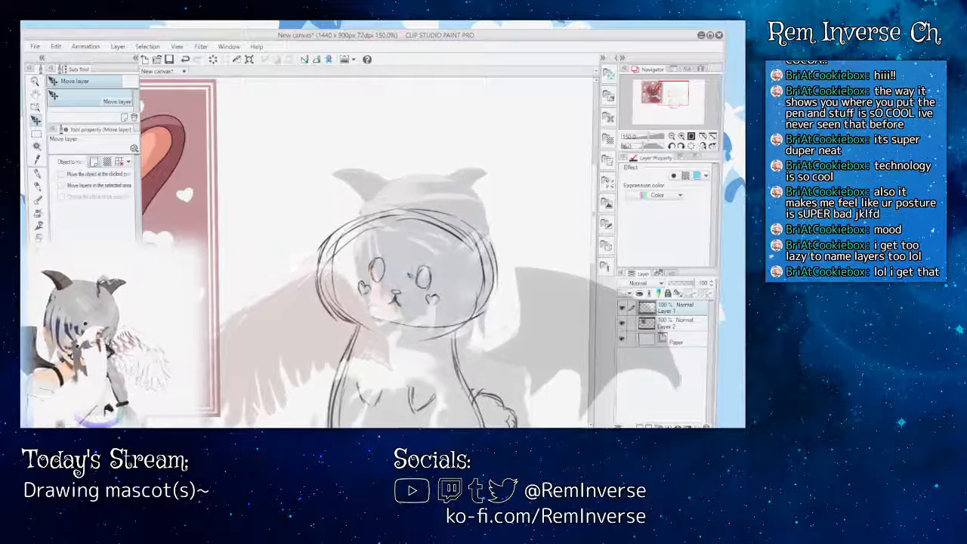
# - Sketch a large floppy ear folding down beside the left of the head with the G-pen, following the reference bunny
pyautogui.press('p')
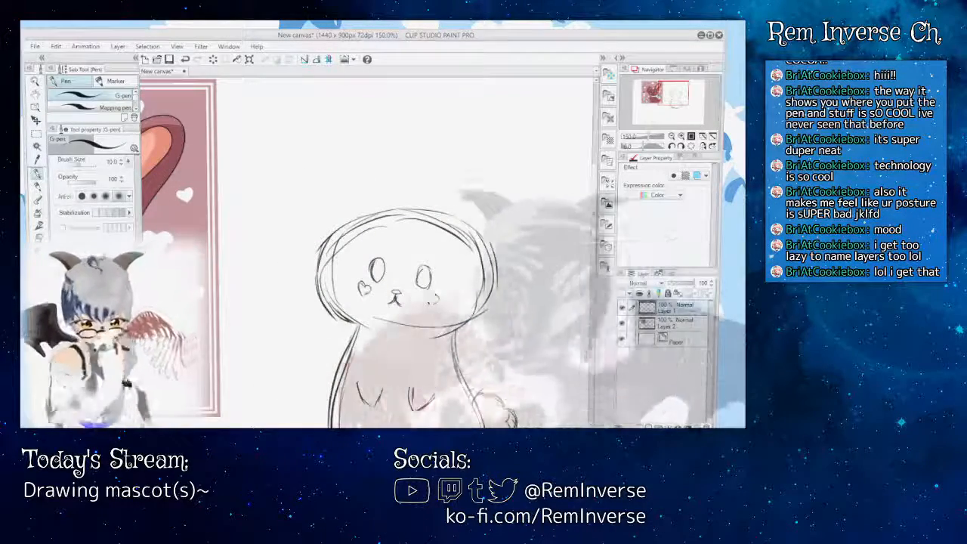
pyautogui.moveTo(594, 204); pyautogui.dragTo(594, 226)
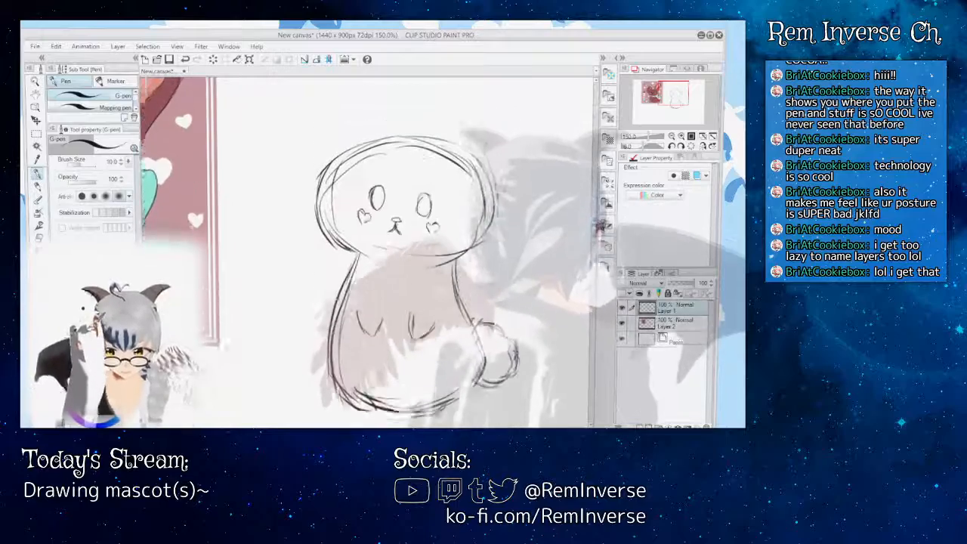
pyautogui.moveTo(390, 426); pyautogui.dragTo(338, 426)
pyautogui.moveTo(587, 232)
pyautogui.mouseDown()
pyautogui.moveTo(517, 211)
pyautogui.moveTo(510, 153)
pyautogui.moveTo(429, 240)
pyautogui.mouseUp()
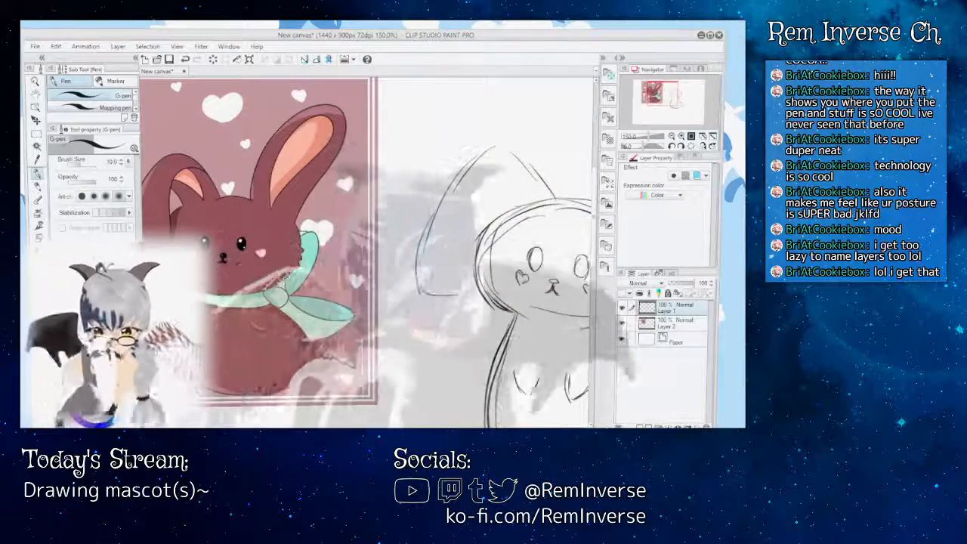
pyautogui.moveTo(484, 155); pyautogui.dragTo(476, 284)
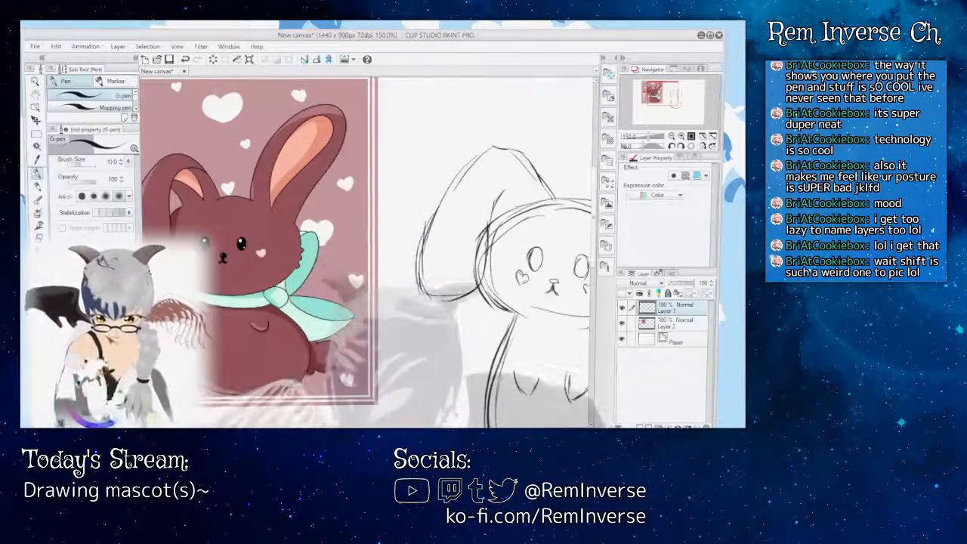
# - Sketch a raised ear slanting up and outward from the right side of the bunny's head with the G-pen
pyautogui.hscroll(5, 366, 249)
pyautogui.moveTo(398, 202); pyautogui.dragTo(538, 123)
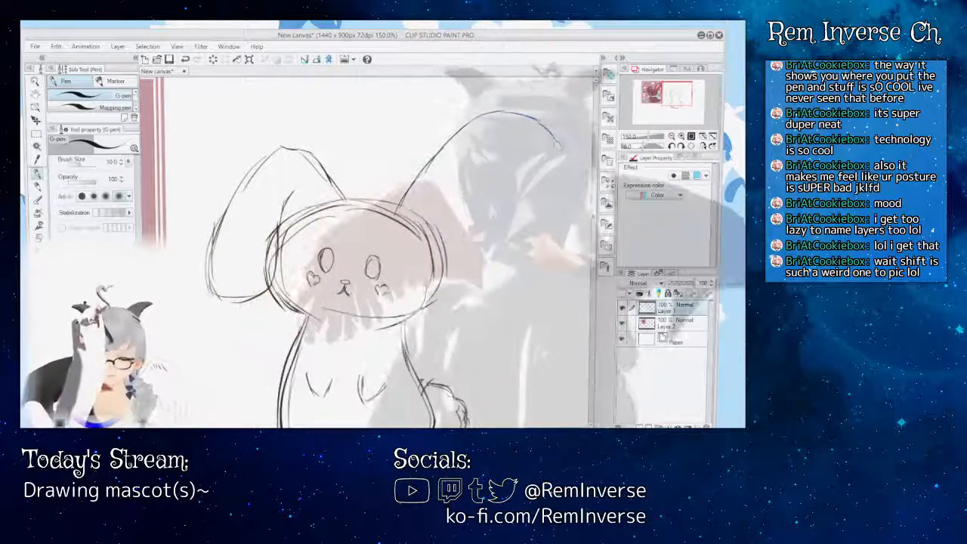
pyautogui.moveTo(533, 114)
pyautogui.mouseDown()
pyautogui.moveTo(496, 173)
pyautogui.moveTo(460, 199)
pyautogui.mouseUp()
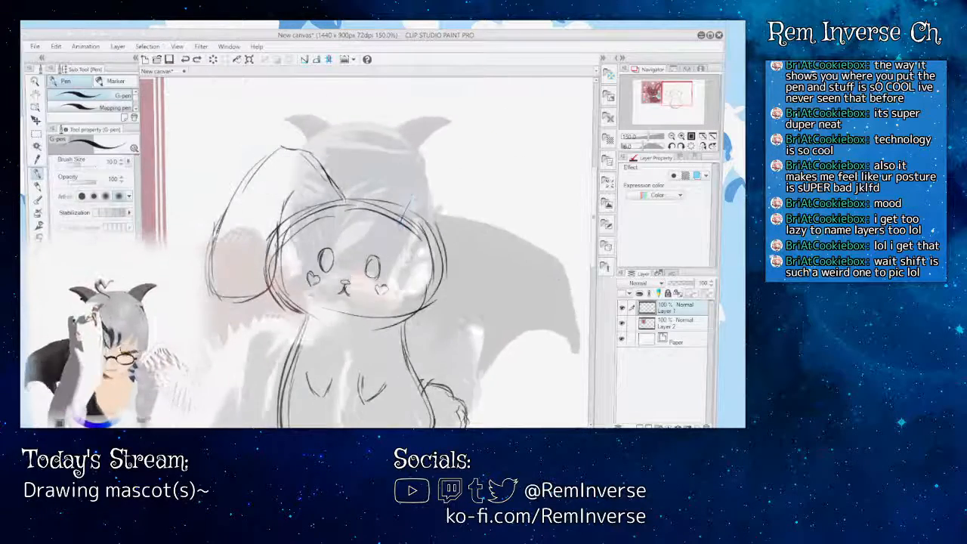
pyautogui.moveTo(409, 200)
pyautogui.mouseDown()
pyautogui.moveTo(475, 131)
pyautogui.moveTo(497, 125)
pyautogui.moveTo(544, 141)
pyautogui.moveTo(546, 172)
pyautogui.moveTo(483, 197)
pyautogui.moveTo(490, 185)
pyautogui.moveTo(436, 237)
pyautogui.mouseUp()
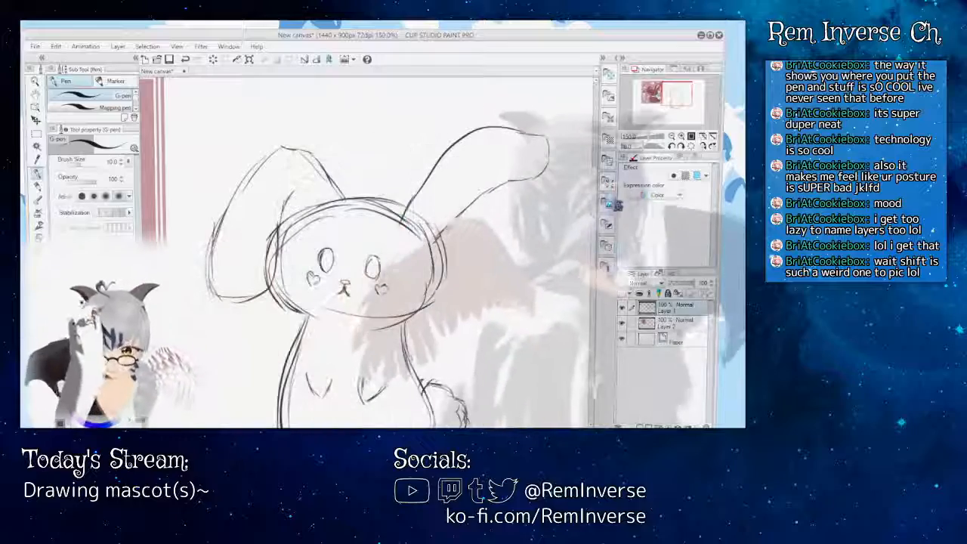
# - Sketch a ribbon band around the bunny's neck and a large bow loop extending to its right, following the reference
pyautogui.moveTo(362, 264)
pyautogui.mouseDown()
pyautogui.moveTo(362, 167)
pyautogui.moveTo(363, 221)
pyautogui.mouseUp()
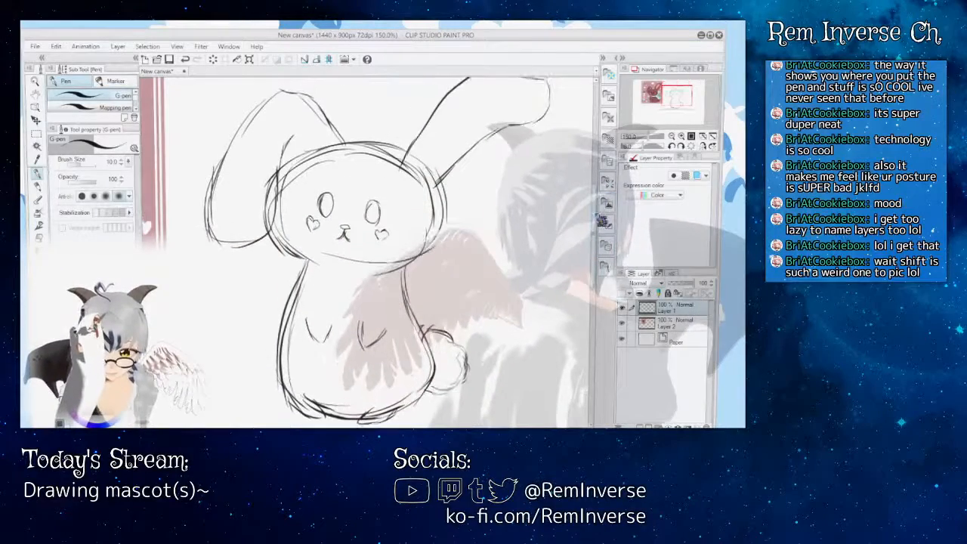
pyautogui.moveTo(596, 214); pyautogui.dragTo(596, 221)
pyautogui.moveTo(393, 425)
pyautogui.mouseDown()
pyautogui.moveTo(362, 426)
pyautogui.moveTo(381, 425)
pyautogui.mouseUp()
pyautogui.moveTo(362, 264); pyautogui.dragTo(323, 264)
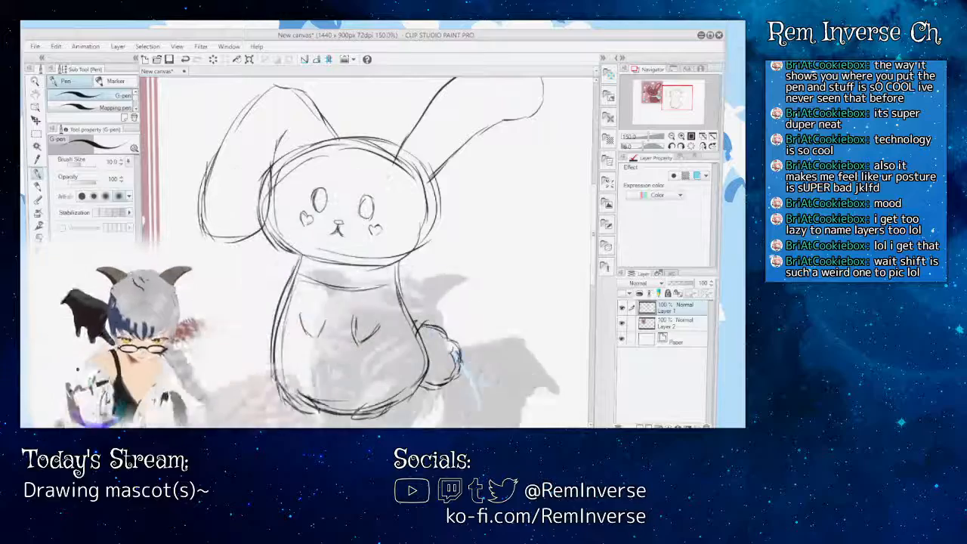
pyautogui.moveTo(330, 264)
pyautogui.mouseDown()
pyautogui.moveTo(425, 264)
pyautogui.moveTo(383, 264)
pyautogui.mouseUp()
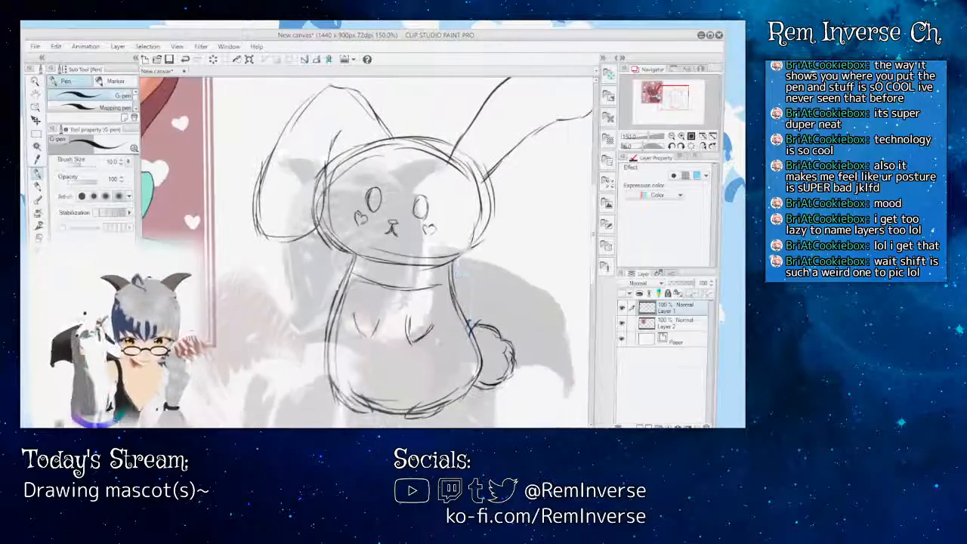
pyautogui.moveTo(504, 212); pyautogui.dragTo(523, 298)
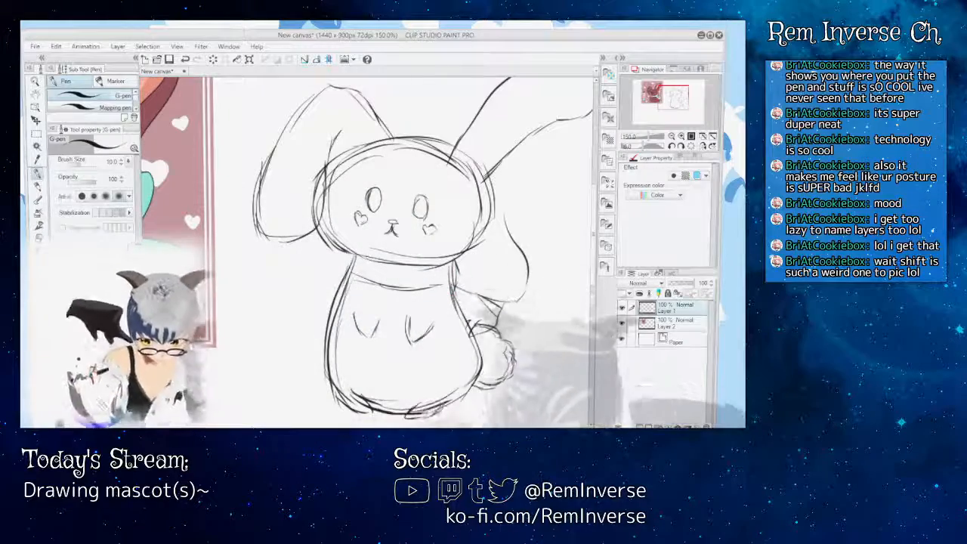
# - Lower Layer 1's opacity to 50% and ink the body outline and feet on a new layer above it
pyautogui.moveTo(693, 283); pyautogui.dragTo(681, 283)
pyautogui.click(639, 427)
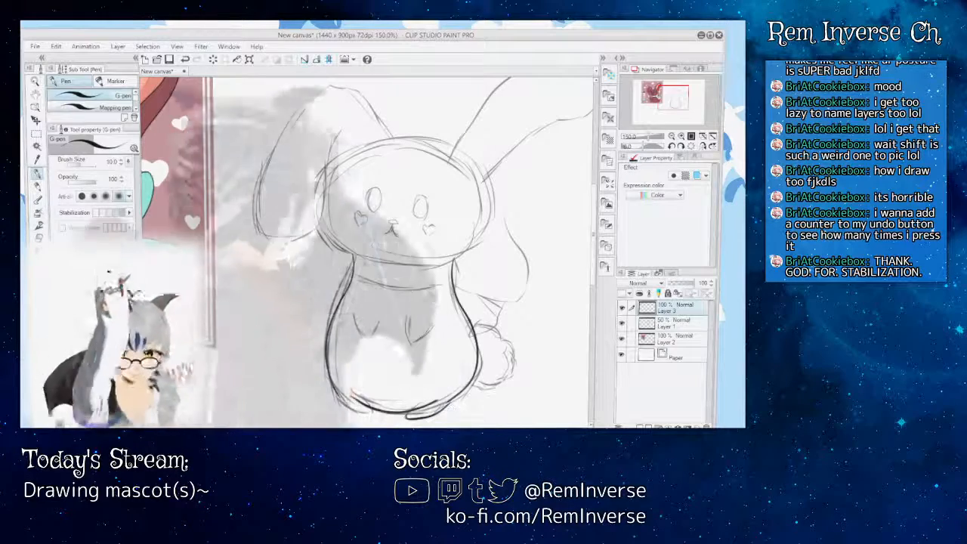
pyautogui.hotkey('ctrl', 'z')
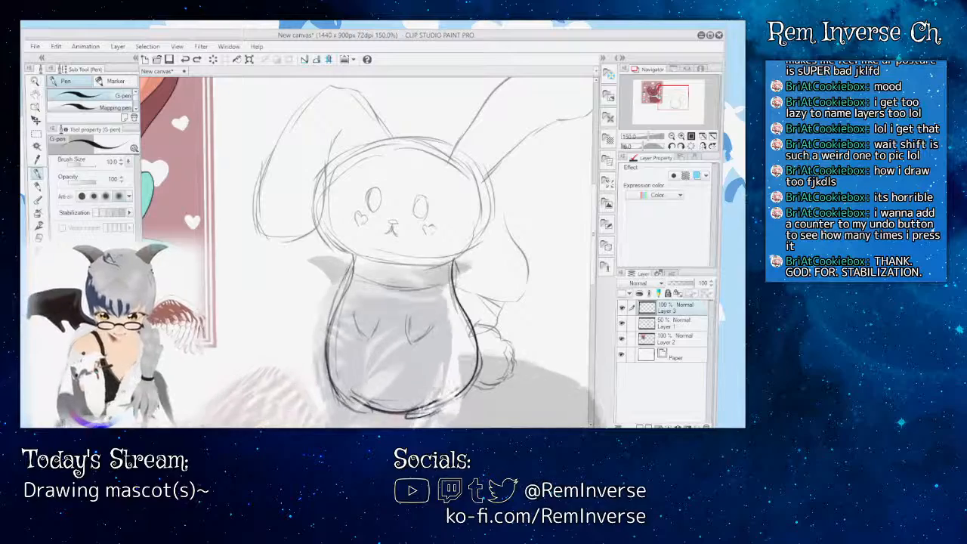
pyautogui.moveTo(406, 415); pyautogui.dragTo(448, 409)
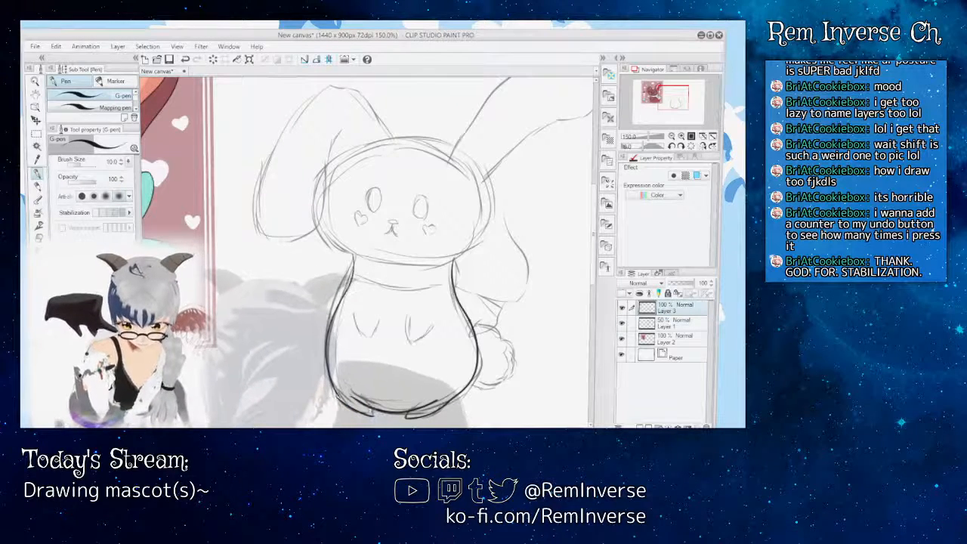
# - Ink the two small V-shaped paws on the chest, undoing and redrawing the left paw
pyautogui.moveTo(385, 428)
pyautogui.mouseDown()
pyautogui.moveTo(335, 427)
pyautogui.moveTo(381, 427)
pyautogui.moveTo(370, 427)
pyautogui.mouseUp()
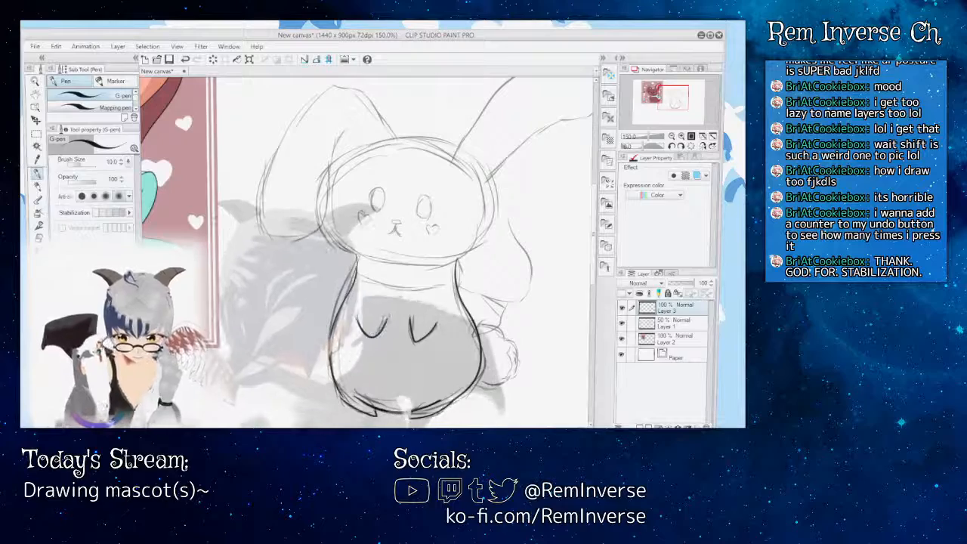
pyautogui.hotkey('ctrl', 'z')
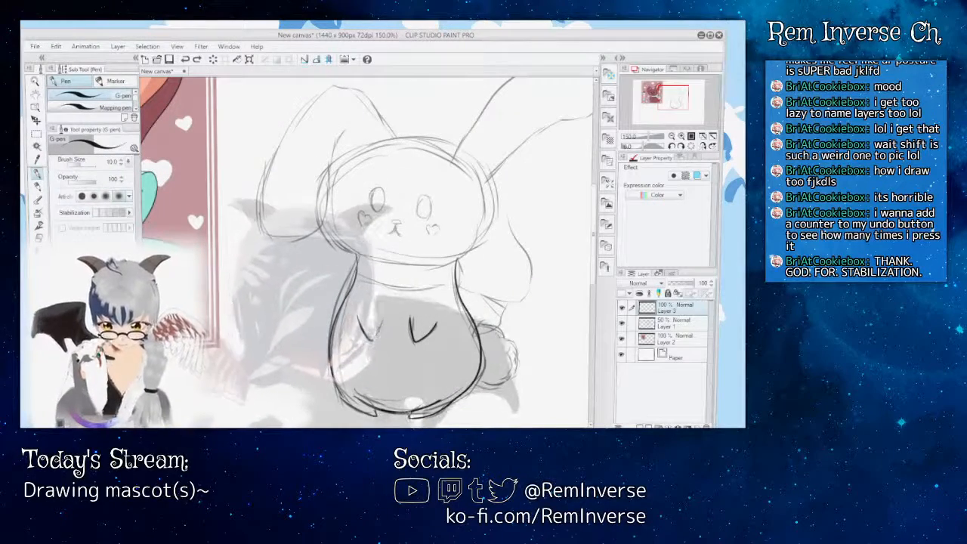
pyautogui.hotkey('ctrl', 'z')
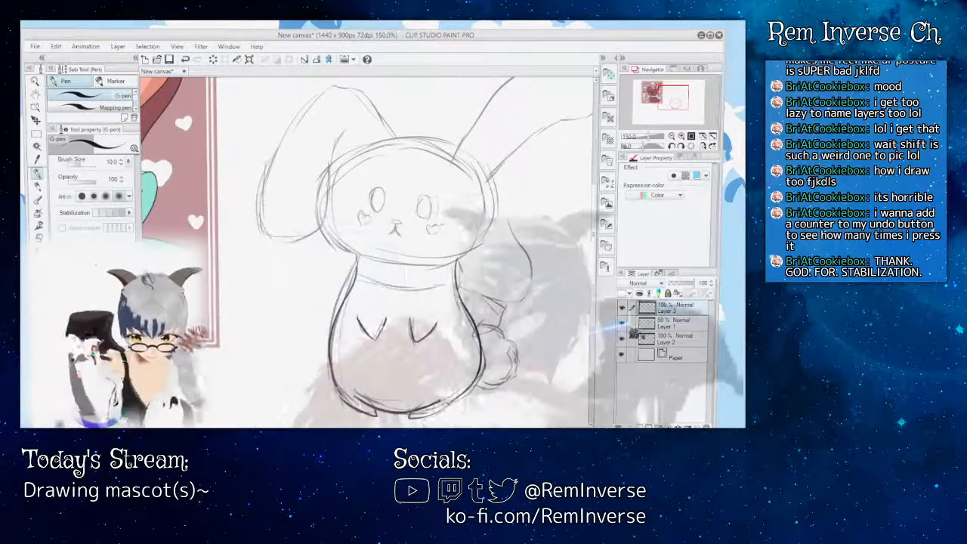
# - Hide and show the Layer 1 sketch to inspect the inked body on its own
pyautogui.click(622, 324)
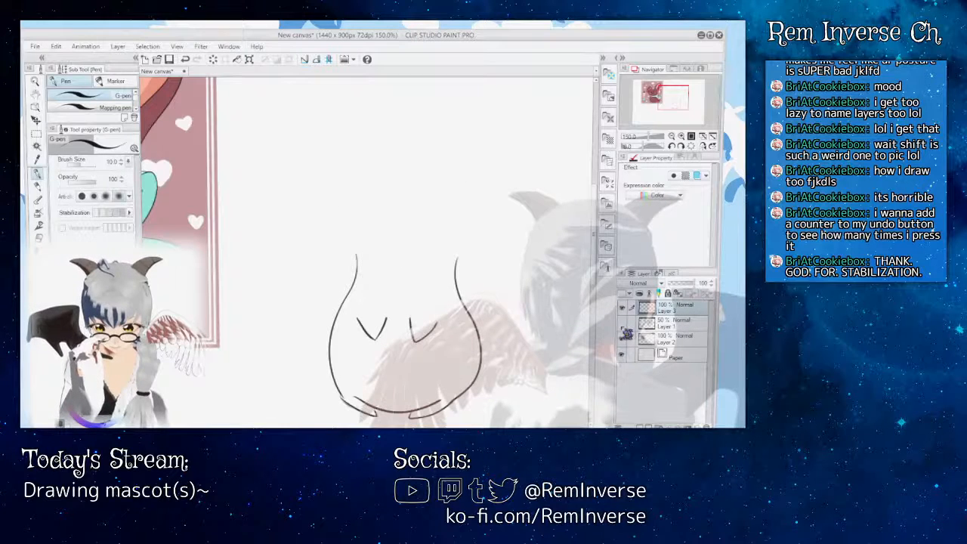
pyautogui.click(621, 323)
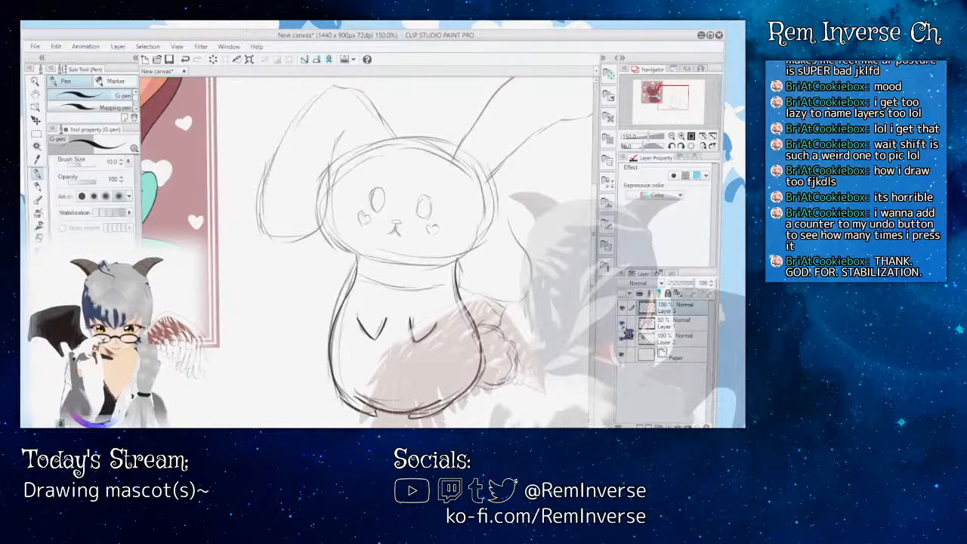
pyautogui.click(621, 324)
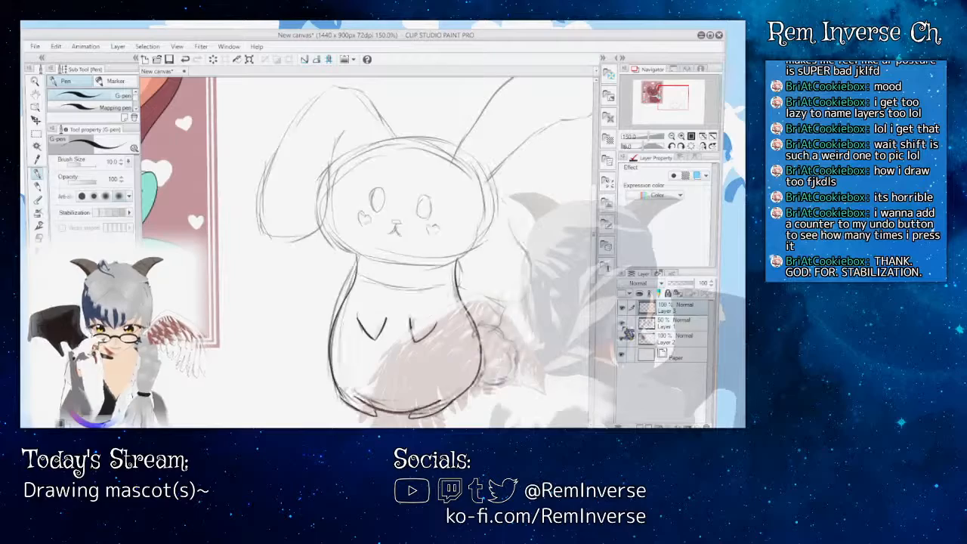
pyautogui.click(622, 323)
# - Try re-inking the left side of the body with a heavier line and check it with the Layer 1 sketch hidden
pyautogui.press('e')
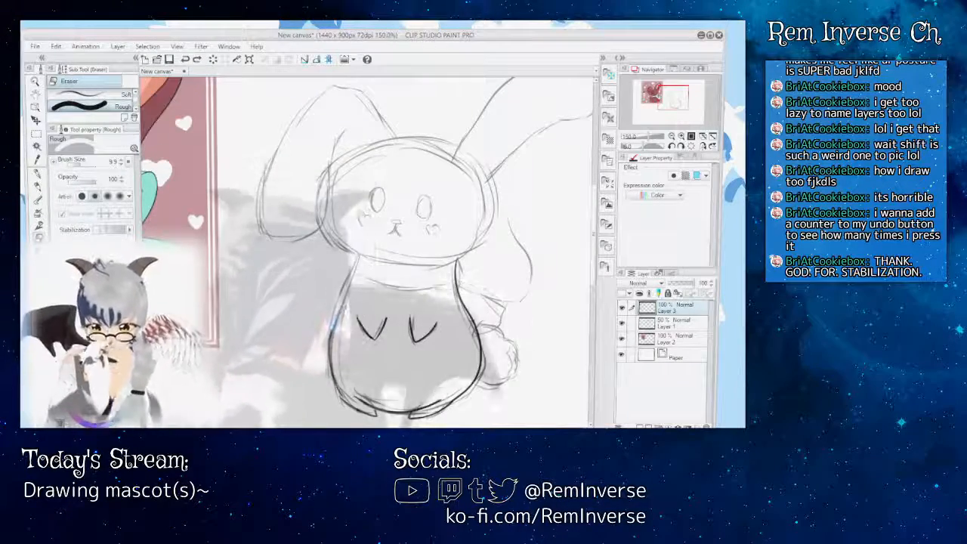
pyautogui.press('p')
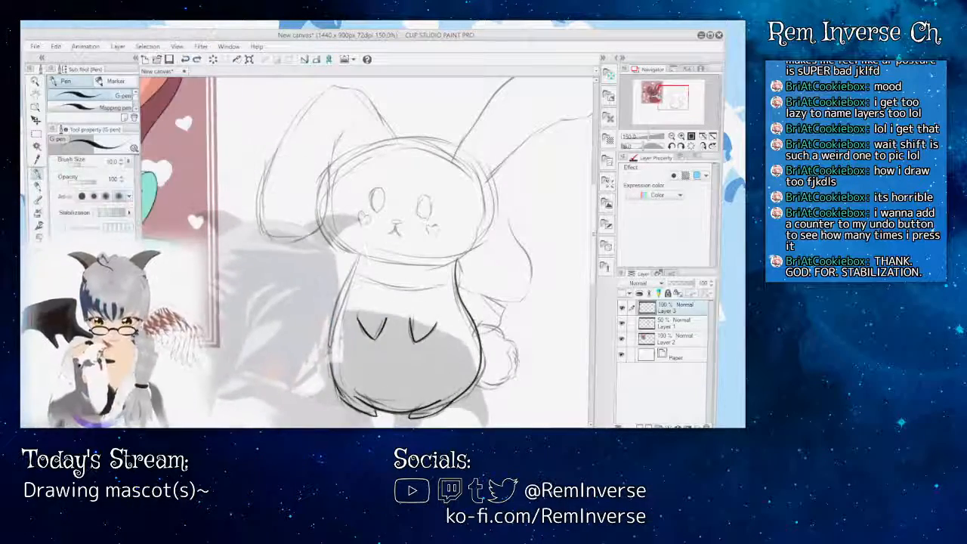
pyautogui.moveTo(356, 258); pyautogui.dragTo(330, 353)
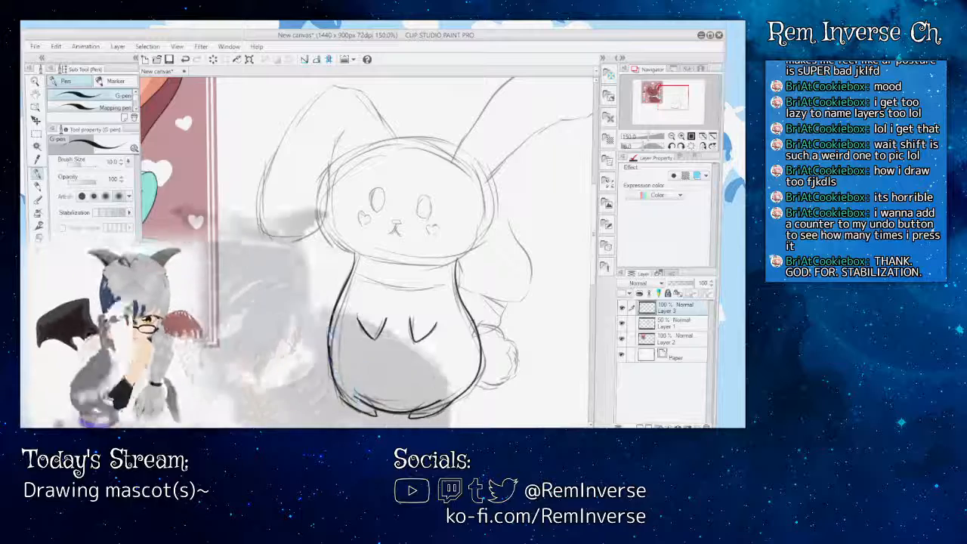
pyautogui.press('e')
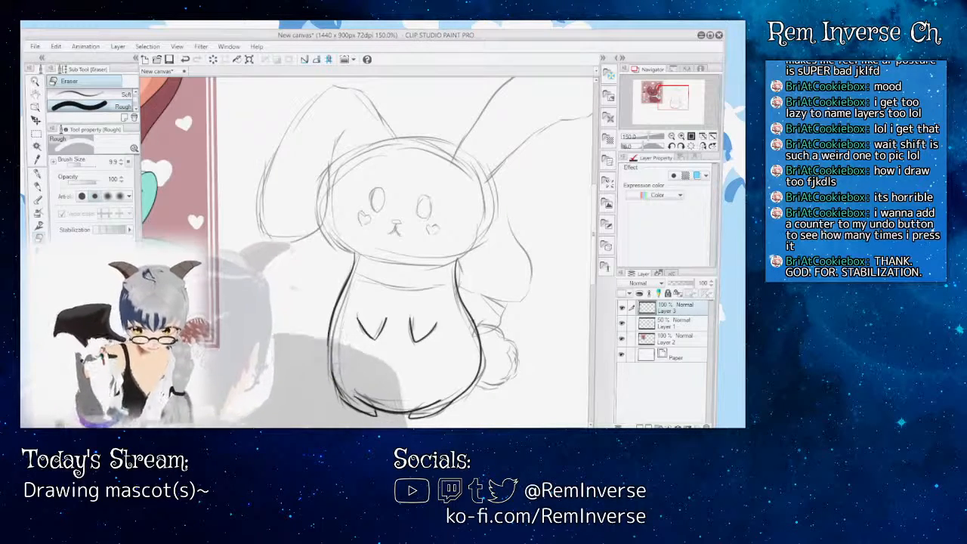
pyautogui.press('p')
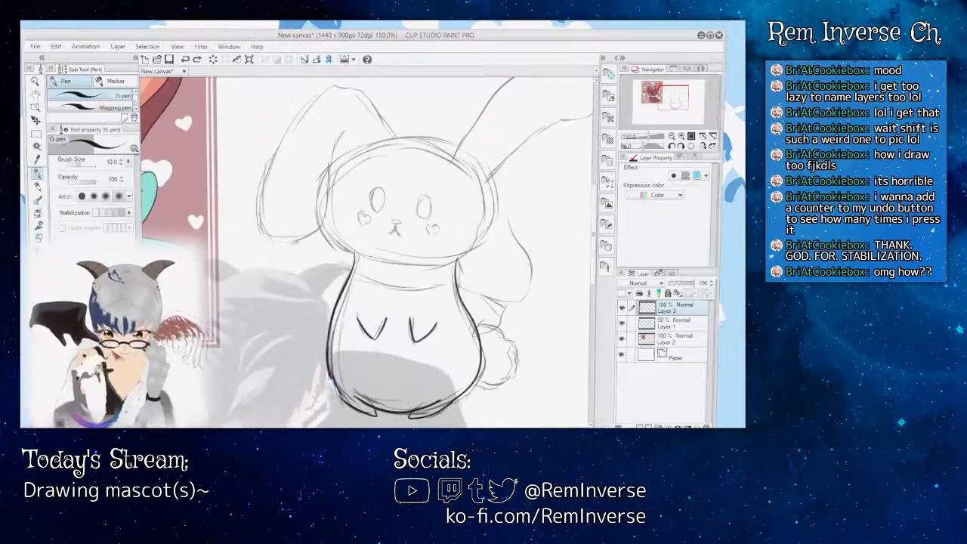
pyautogui.click(621, 323)
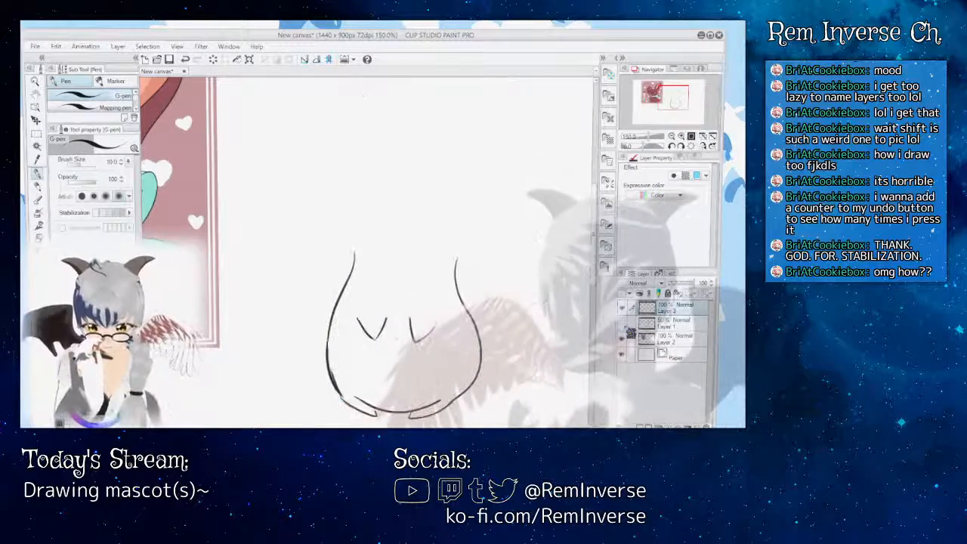
pyautogui.click(622, 323)
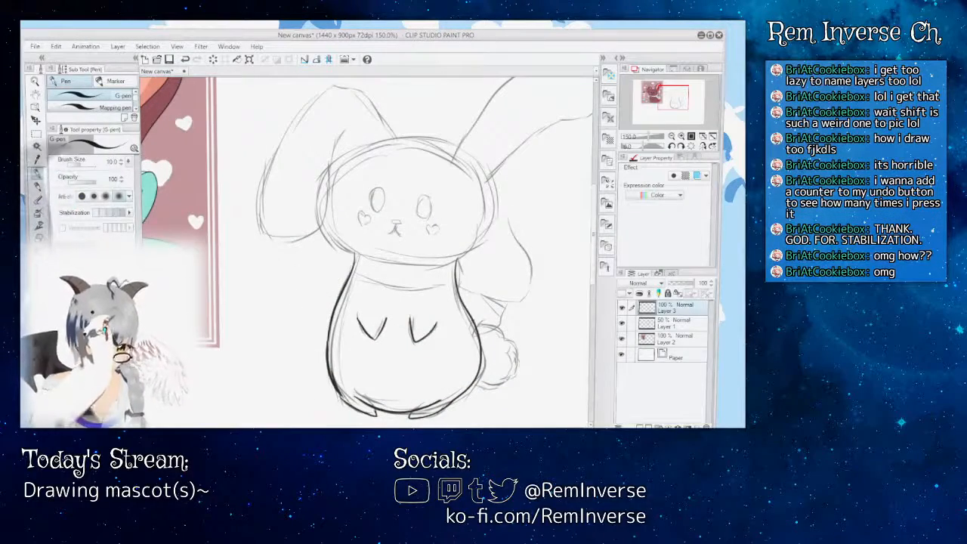
# - Erase the left side of the inked body and redraw it as one curve from the neck to the foot
pyautogui.press('e')
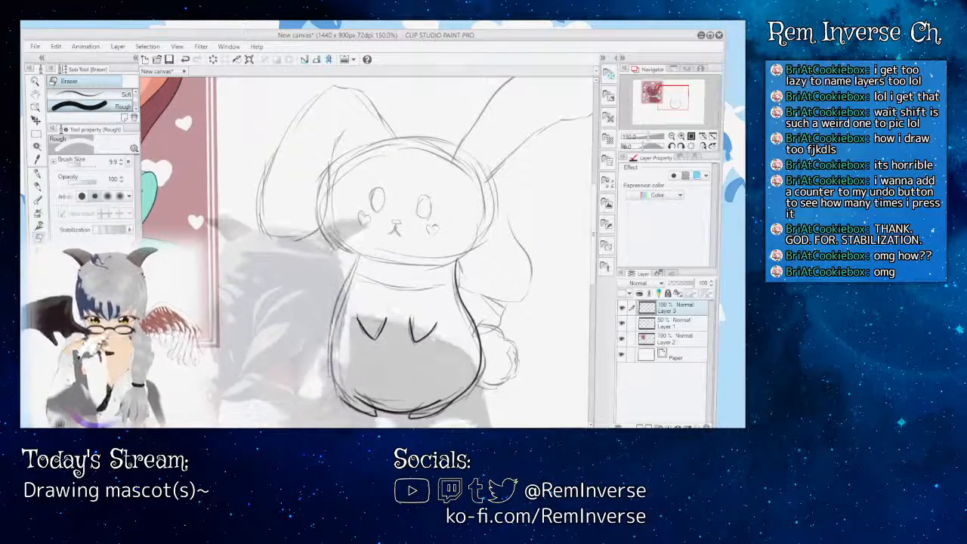
pyautogui.press('p')
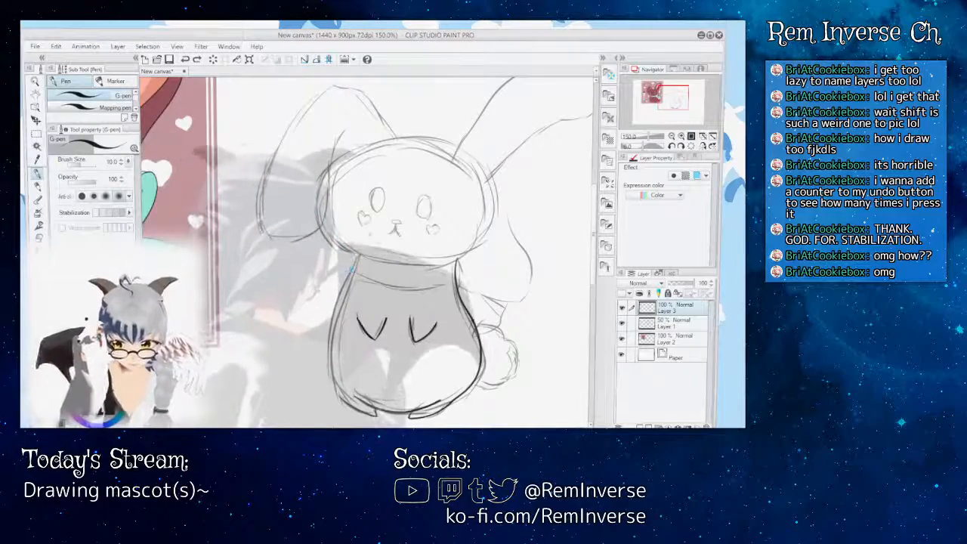
pyautogui.moveTo(355, 258); pyautogui.dragTo(336, 314)
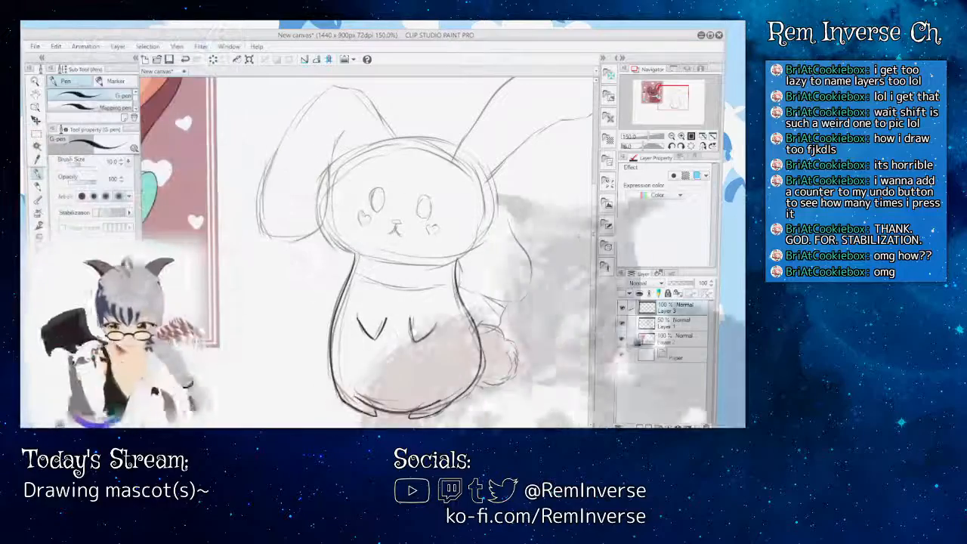
pyautogui.click(622, 324)
pyautogui.click(622, 323)
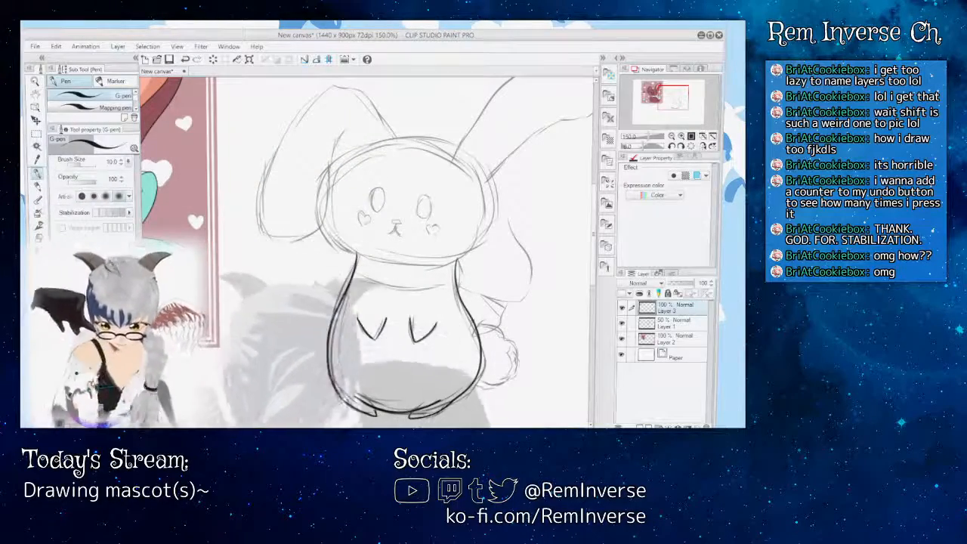
# - Compare the ink and sketch by toggling layer visibility, and refine the left curve of the inked body
pyautogui.click(621, 337)
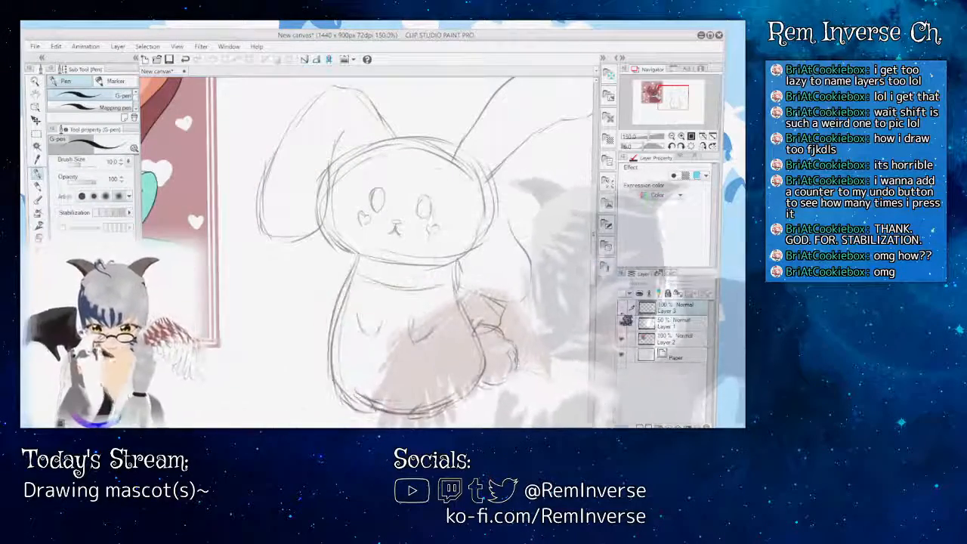
pyautogui.click(621, 338)
pyautogui.click(622, 323)
pyautogui.click(621, 323)
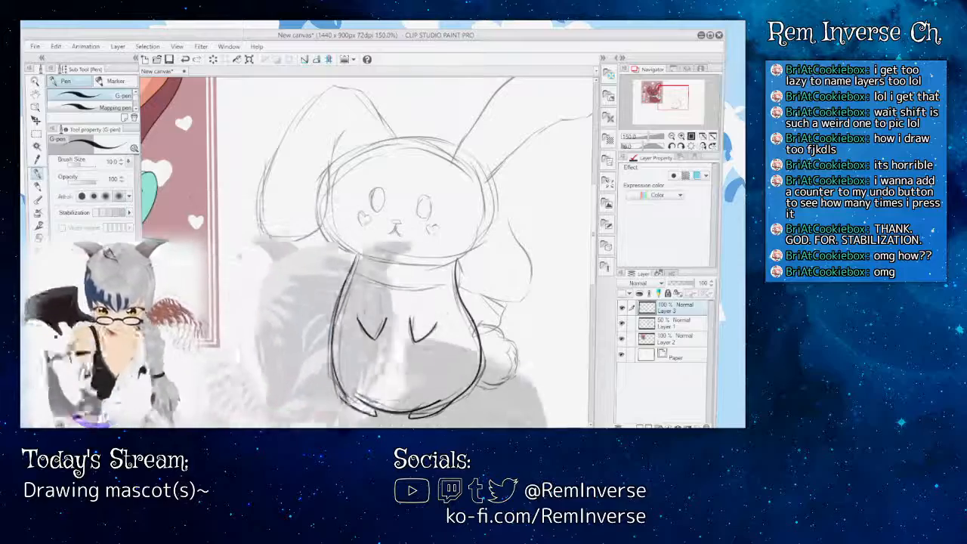
pyautogui.click(622, 323)
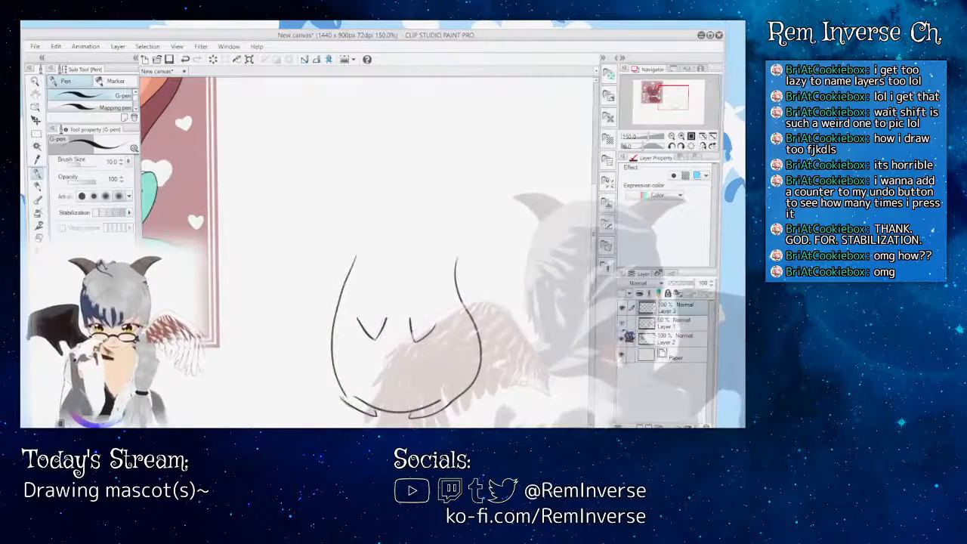
pyautogui.click(622, 323)
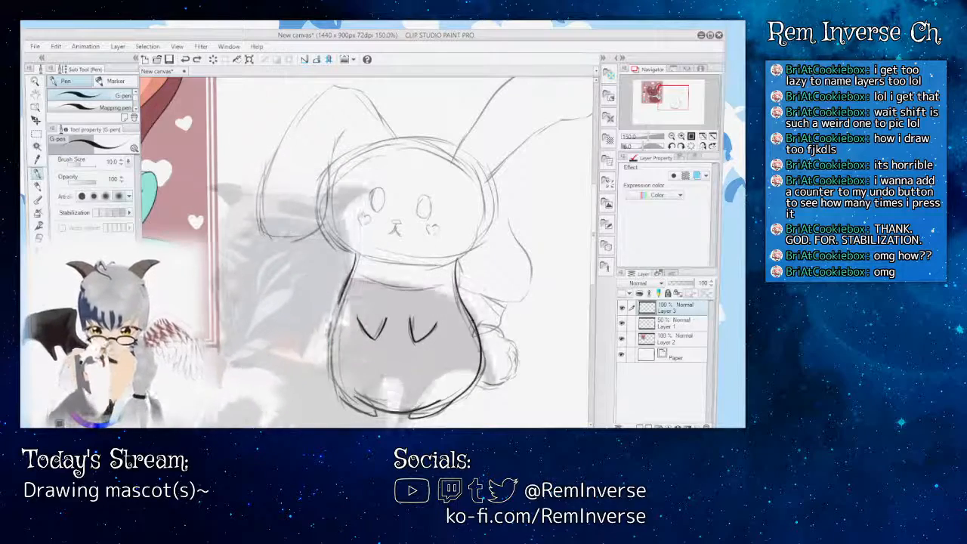
pyautogui.click(622, 323)
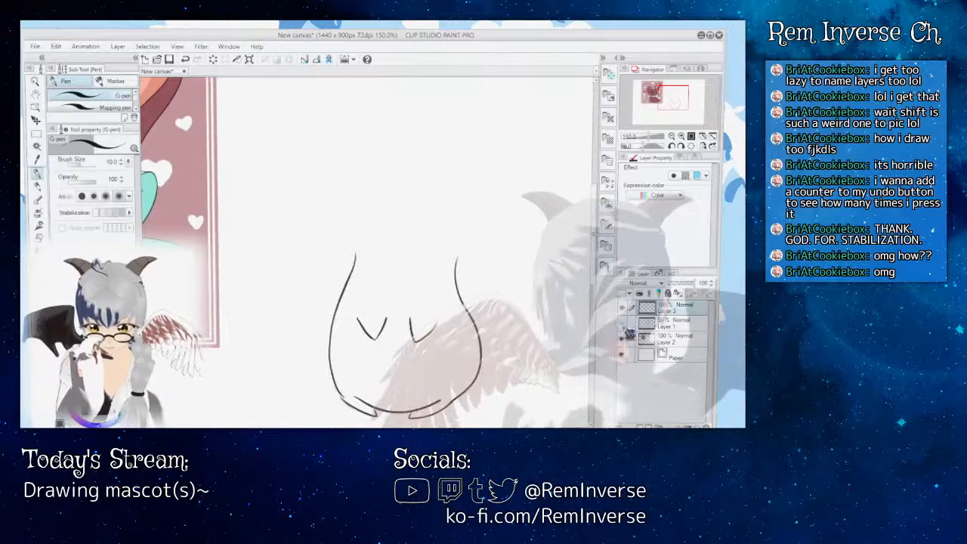
pyautogui.click(621, 323)
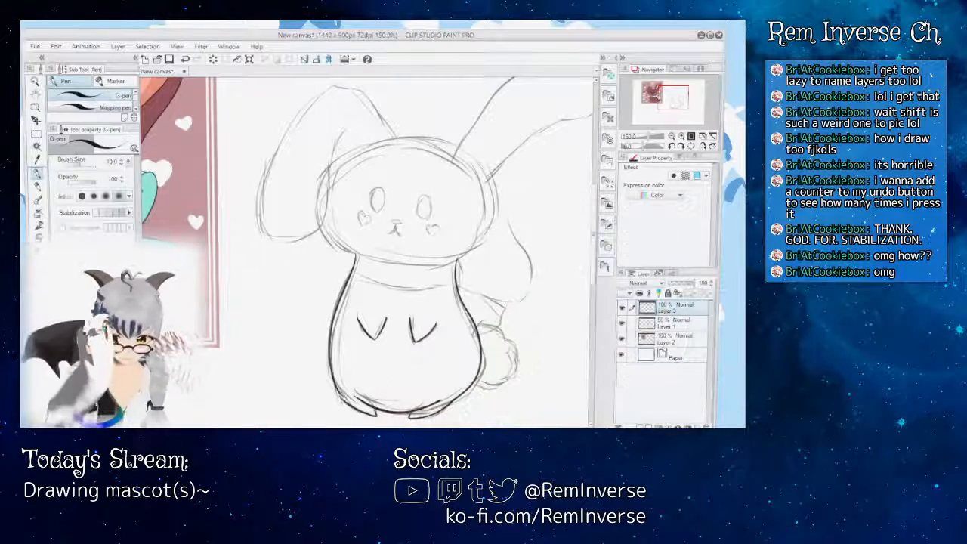
# - Erase the right side of the inked body and redraw it as one smooth curve from the neck to the foot
pyautogui.press('e')
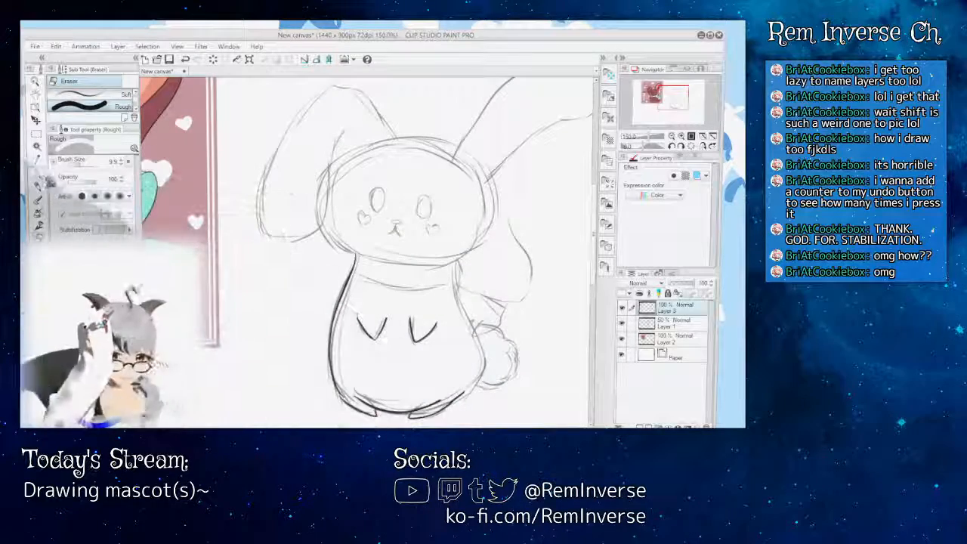
pyautogui.press('p')
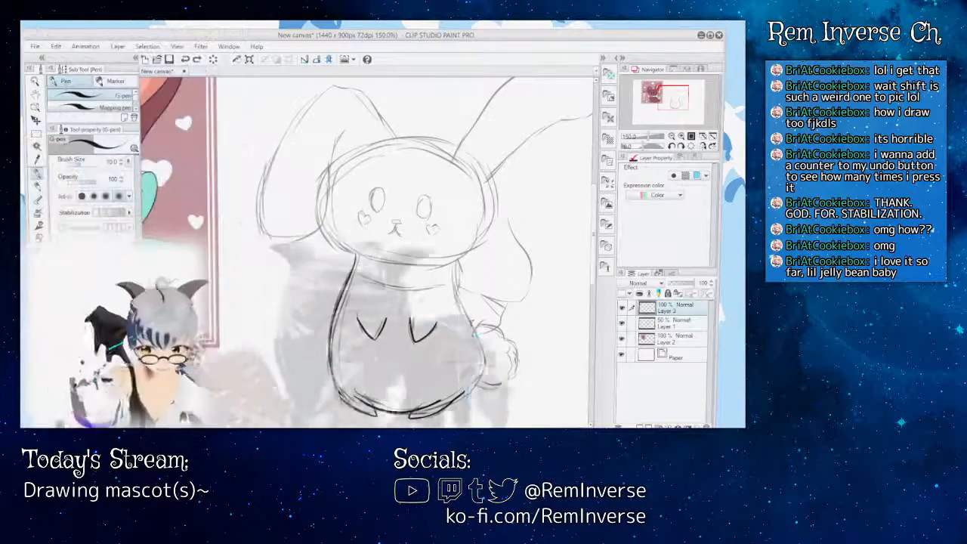
pyautogui.moveTo(472, 426)
pyautogui.mouseDown()
pyautogui.moveTo(431, 426)
pyautogui.moveTo(497, 426)
pyautogui.mouseUp()
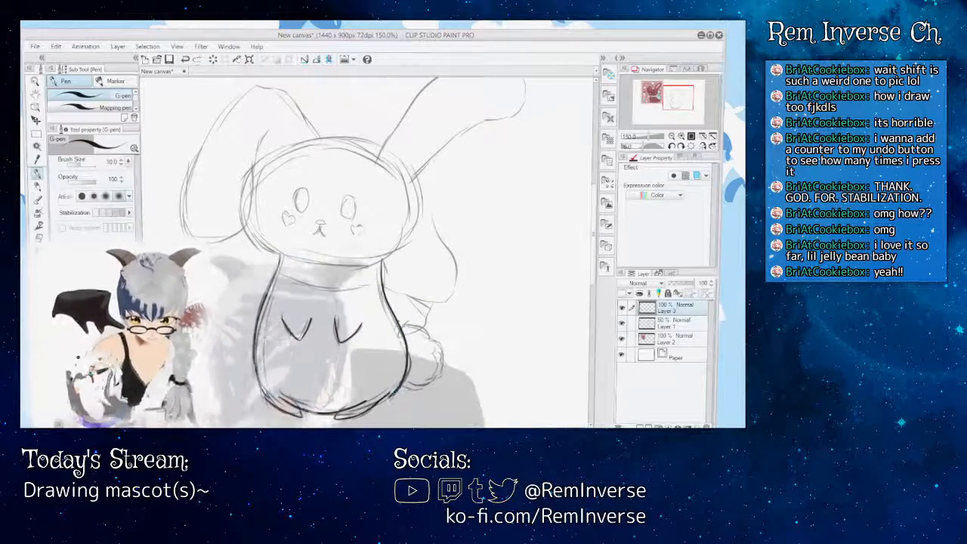
# - Check the inked body by hiding and showing the Layer 1 sketch, and refine its right curve
pyautogui.click(622, 324)
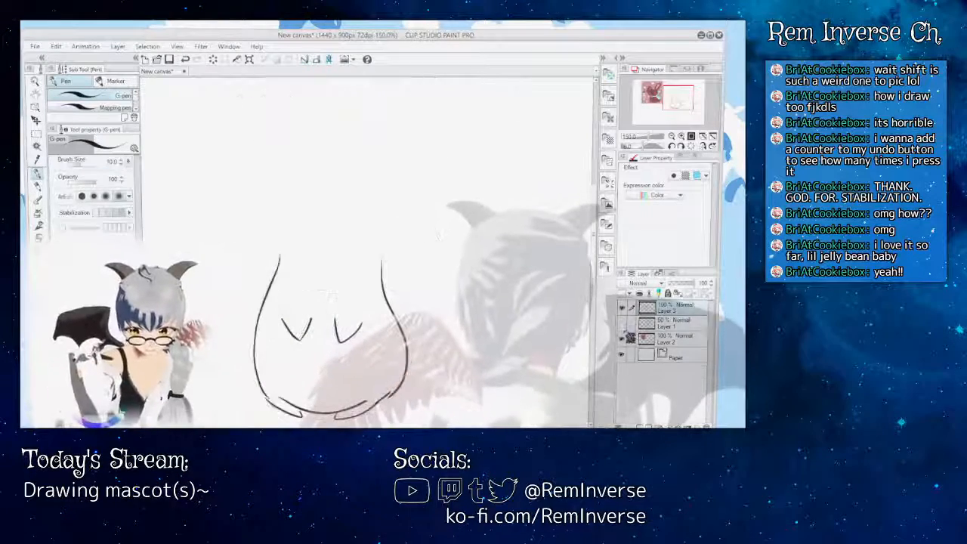
pyautogui.click(621, 324)
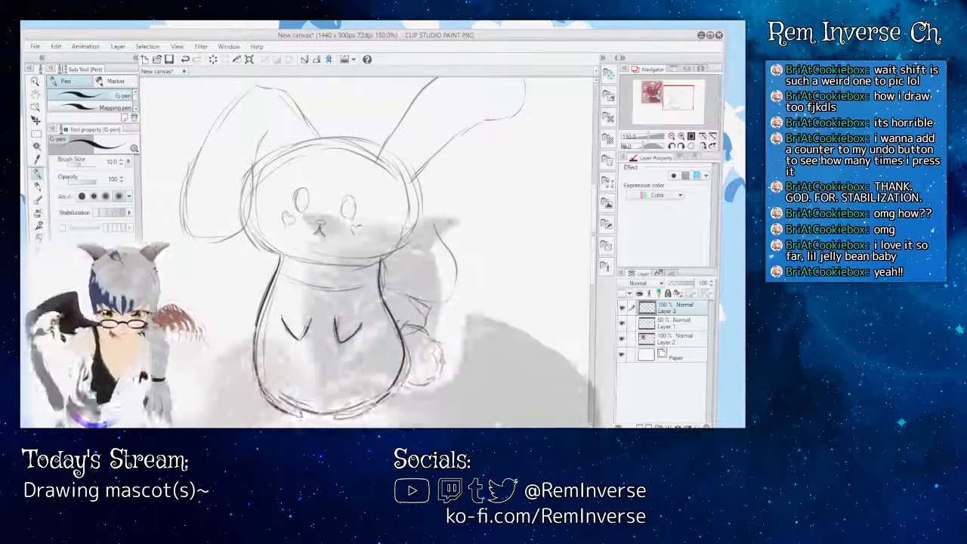
pyautogui.click(621, 324)
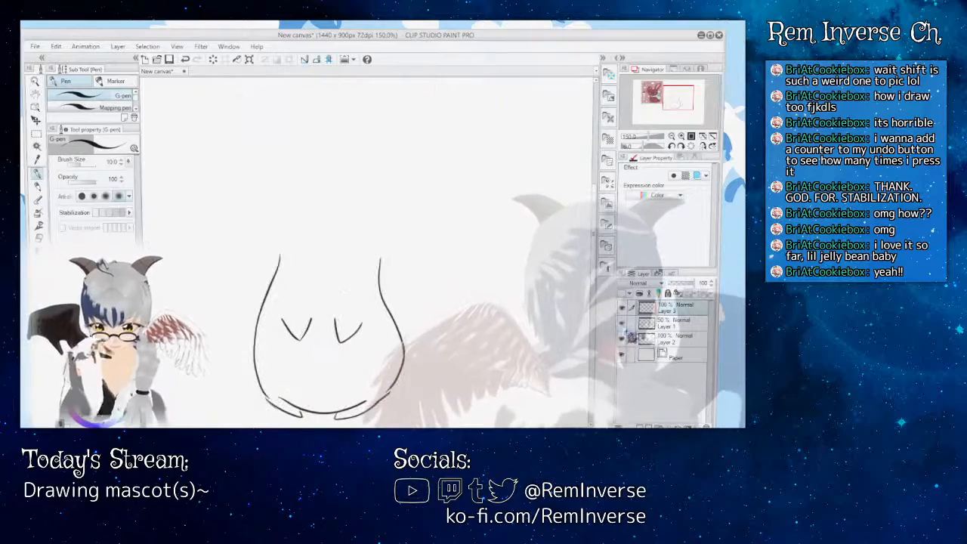
pyautogui.click(622, 324)
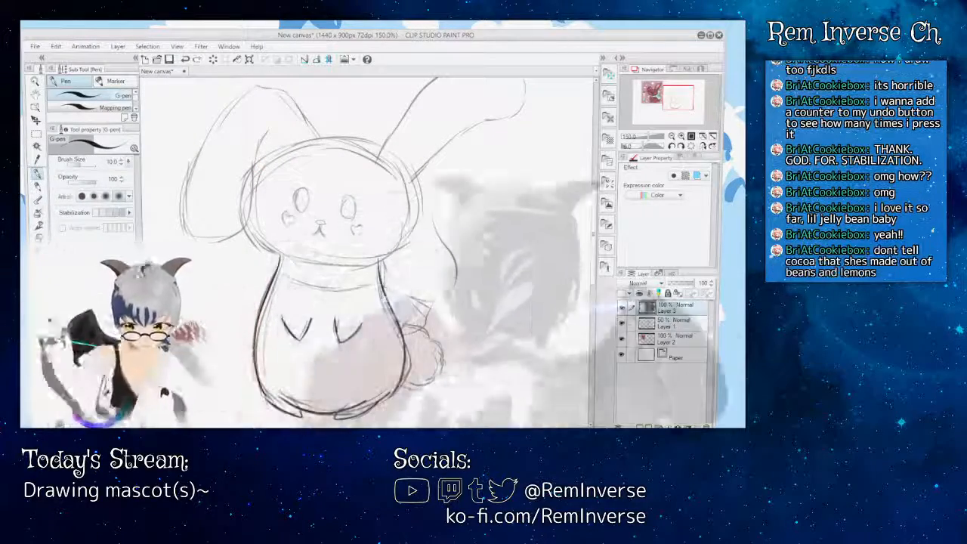
pyautogui.click(622, 324)
pyautogui.click(622, 323)
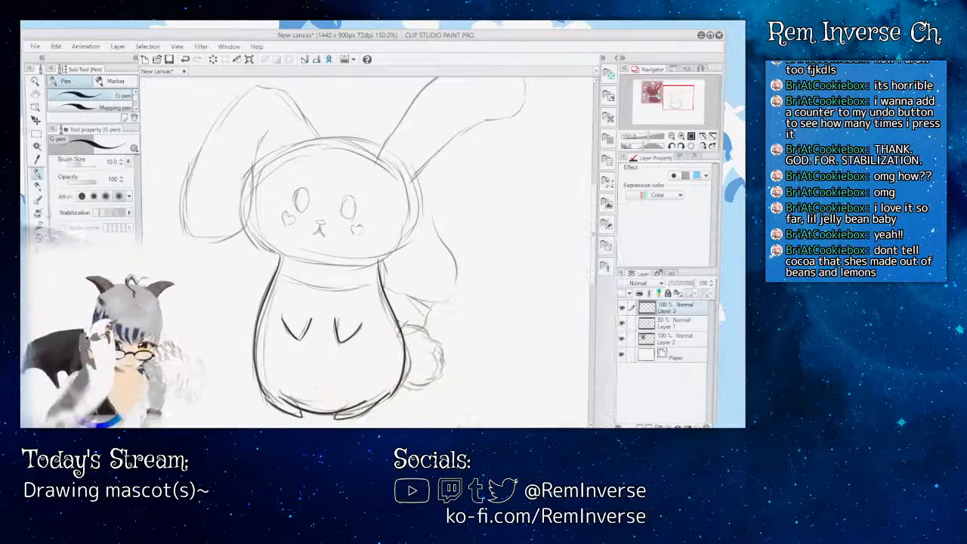
# - Erase stray ink and touch up the body's lower right outline where it meets the foot
pyautogui.press('e')
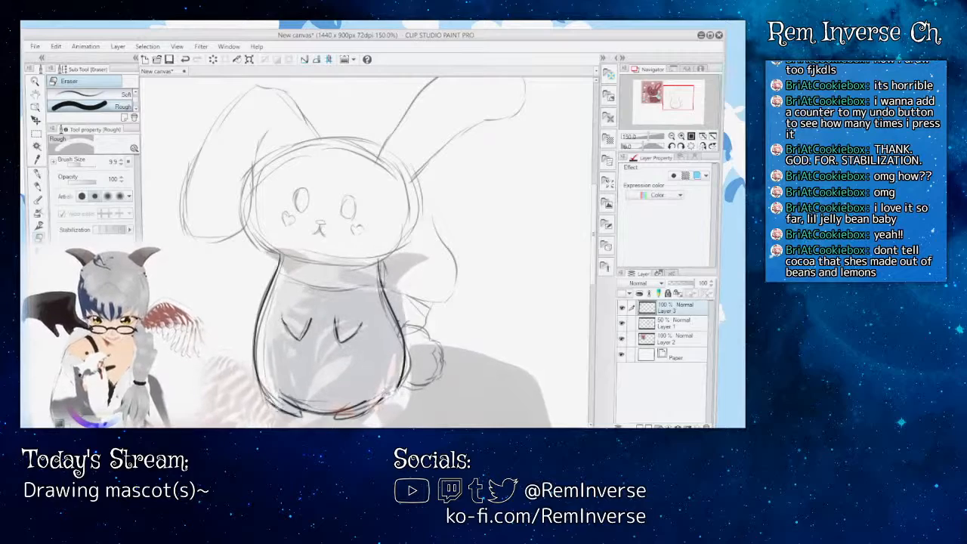
pyautogui.press('p')
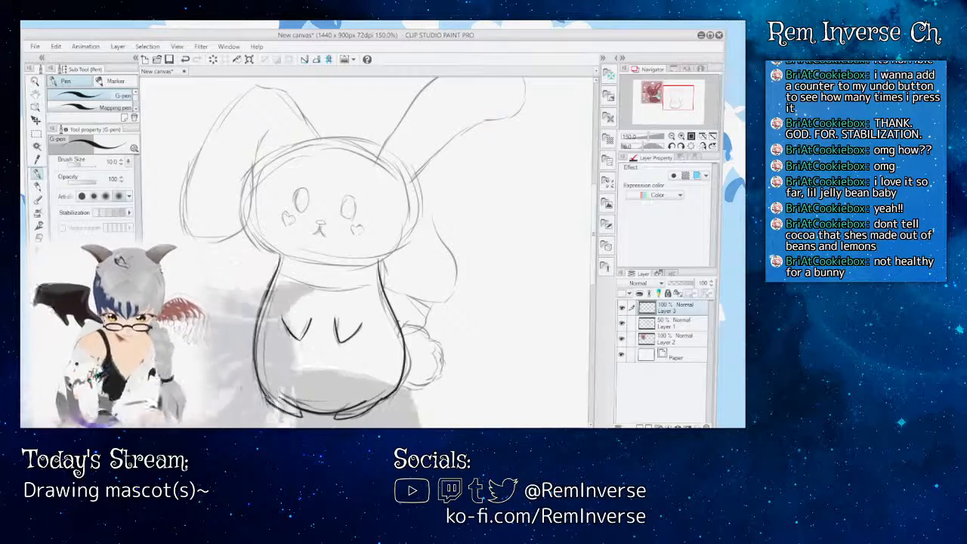
pyautogui.press('e')
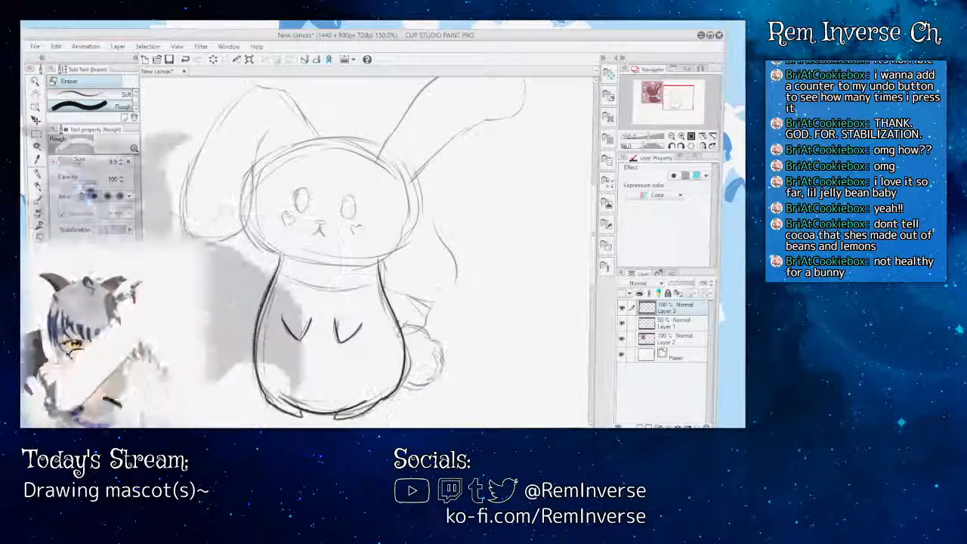
# - Try inking the left side of the bunny's head with the G-pen, undoing and redrawing the curve down to the neck
pyautogui.press('p')
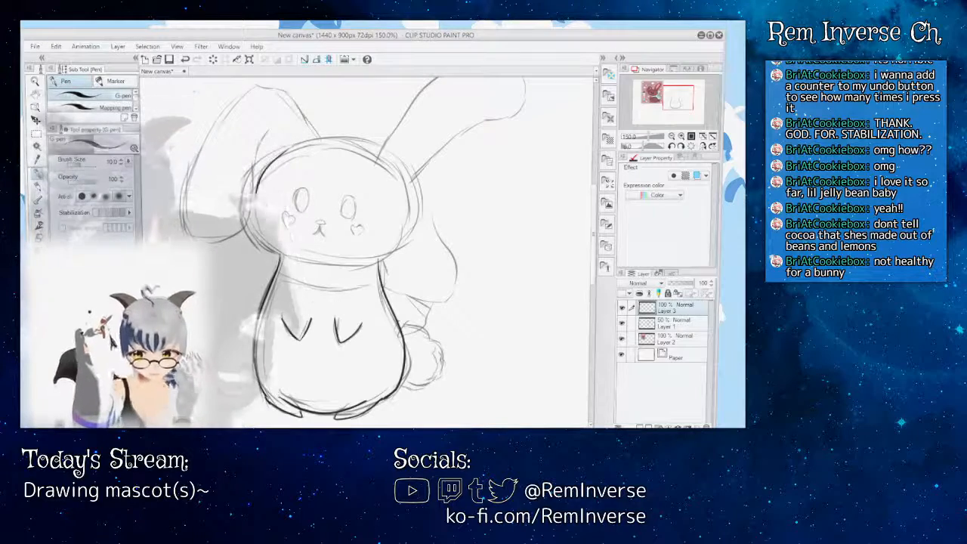
pyautogui.hotkey('ctrl', 'z')
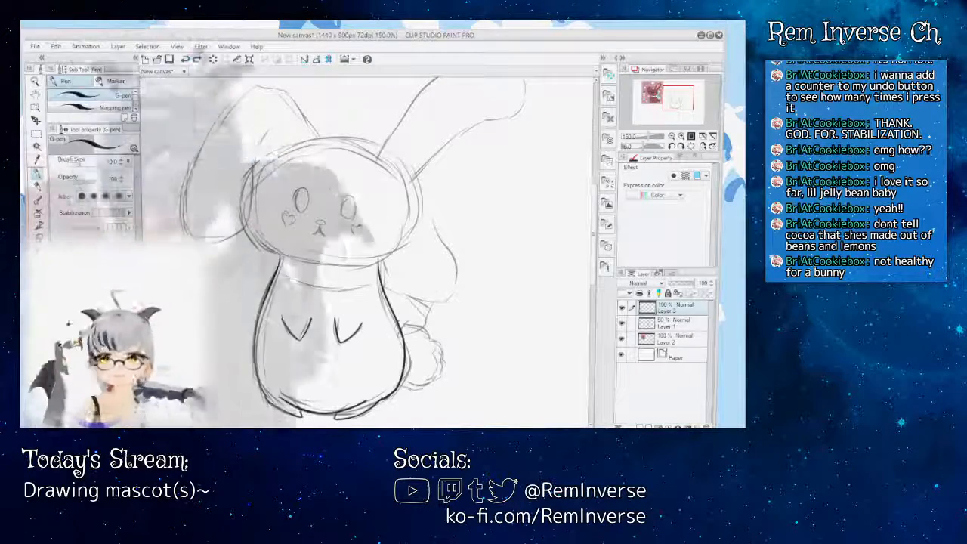
pyautogui.moveTo(261, 174)
pyautogui.mouseDown()
pyautogui.moveTo(247, 205)
pyautogui.moveTo(265, 247)
pyautogui.moveTo(323, 259)
pyautogui.mouseUp()
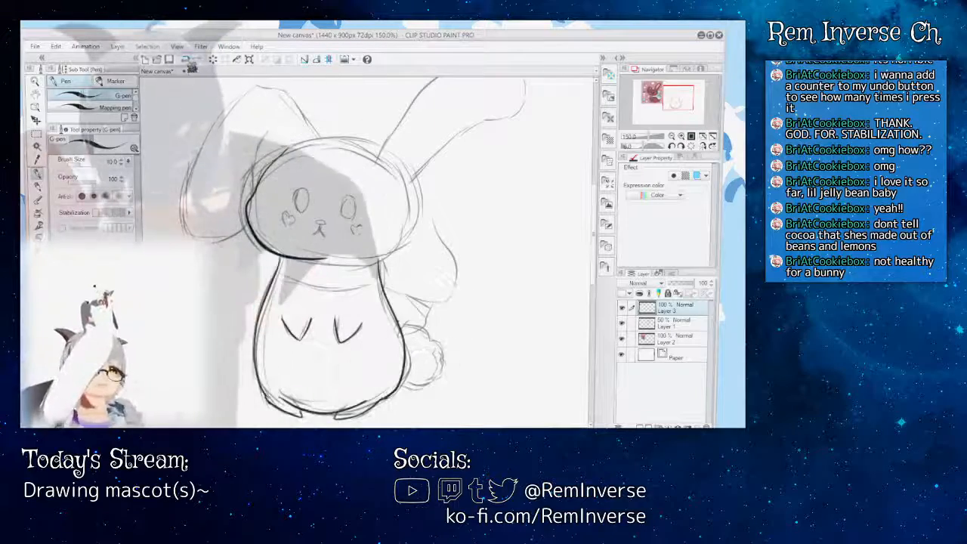
pyautogui.hotkey('ctrl', 'z')
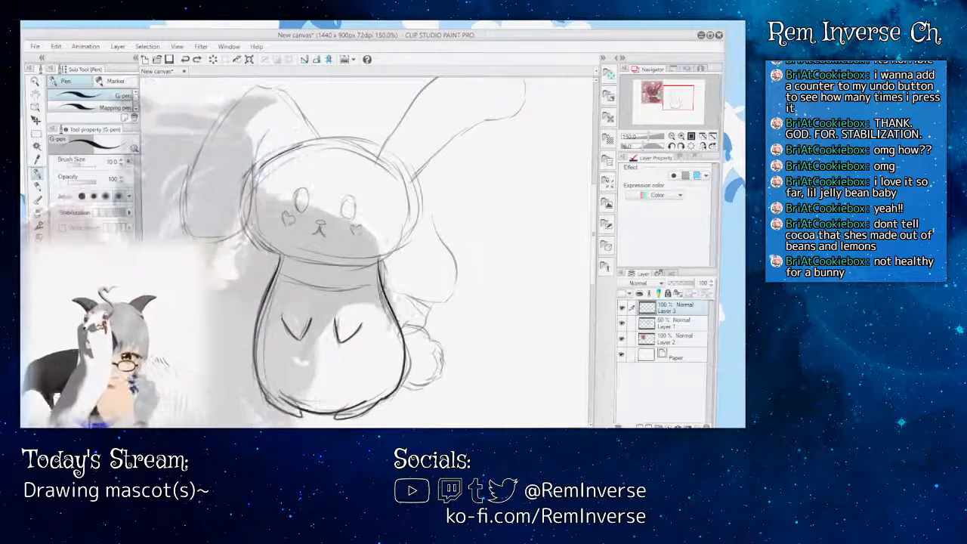
pyautogui.moveTo(281, 257); pyautogui.dragTo(301, 261)
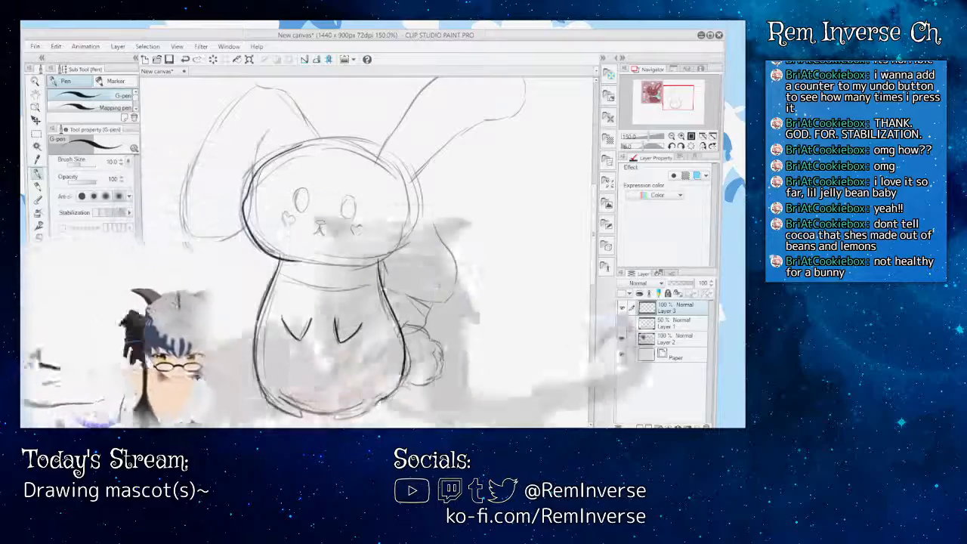
# - Hide the Layer 1 sketch and move the Layer 2 reference picture closer to the bunny drawing
pyautogui.click(621, 323)
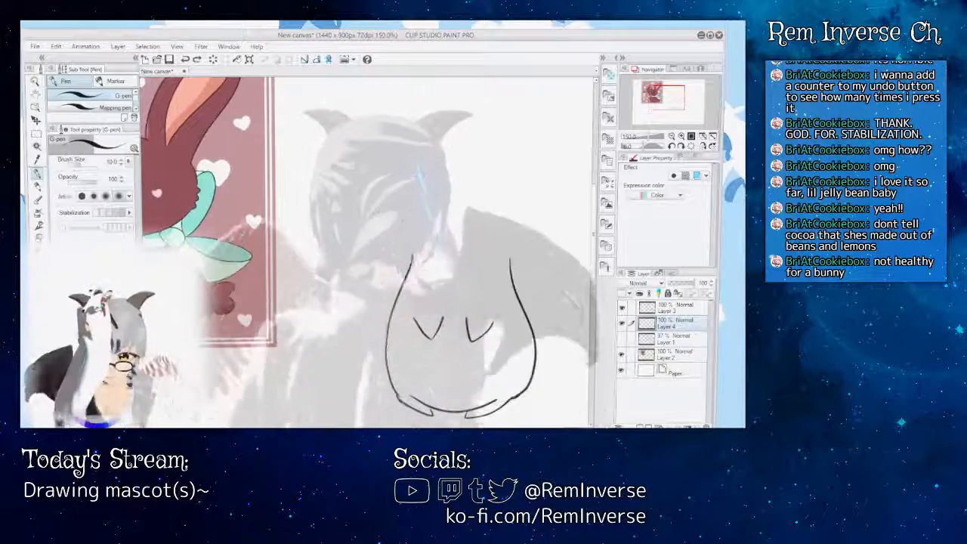
pyautogui.press('w')
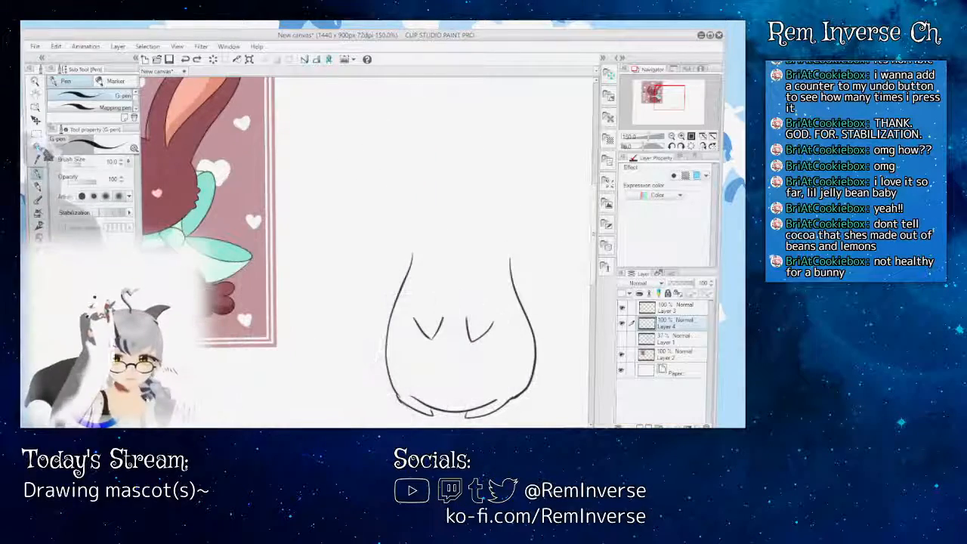
pyautogui.press('k')
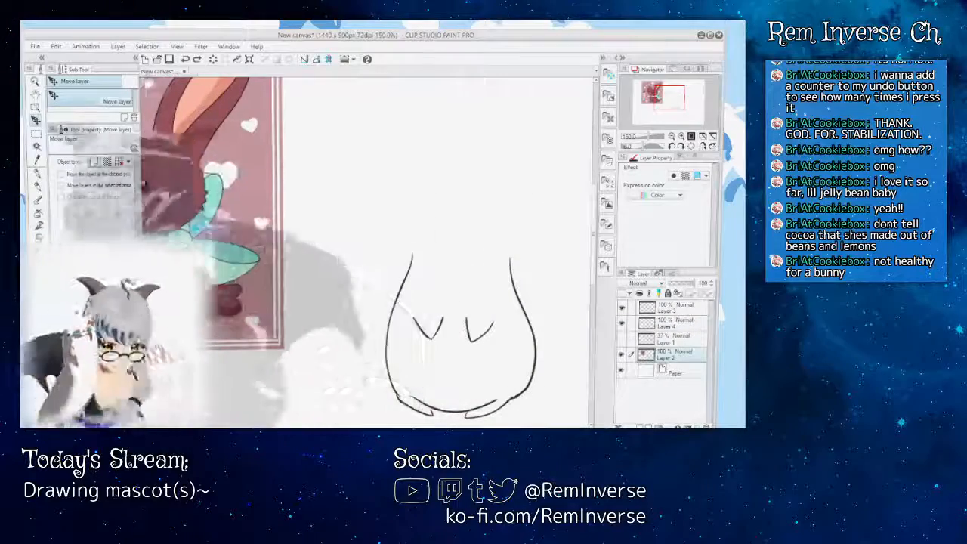
pyautogui.moveTo(199, 226)
pyautogui.mouseDown()
pyautogui.moveTo(294, 243)
pyautogui.moveTo(300, 270)
pyautogui.mouseUp()
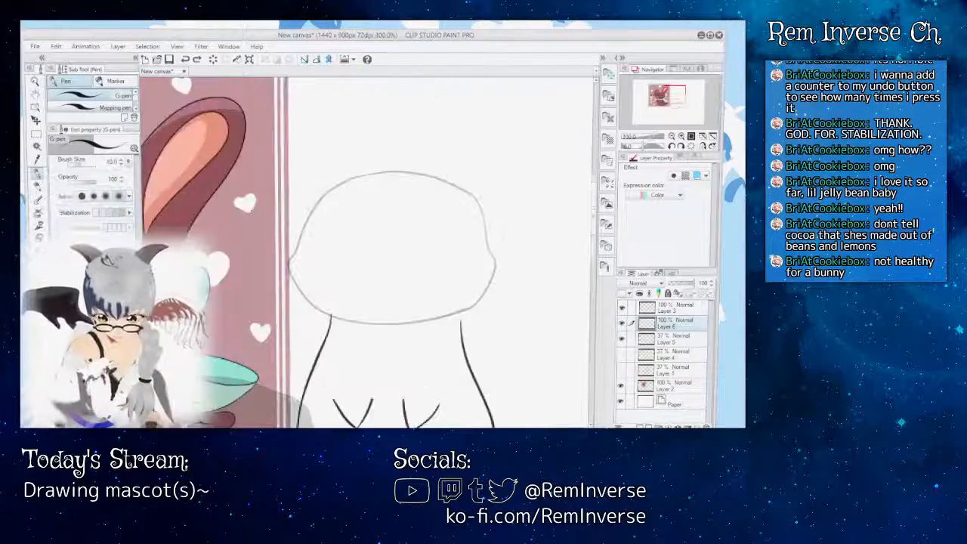
# - Select the head sketch on Layer 5 with a rectangular marquee and scale it up to 107%
pyautogui.hotkey('ctrl', '-')
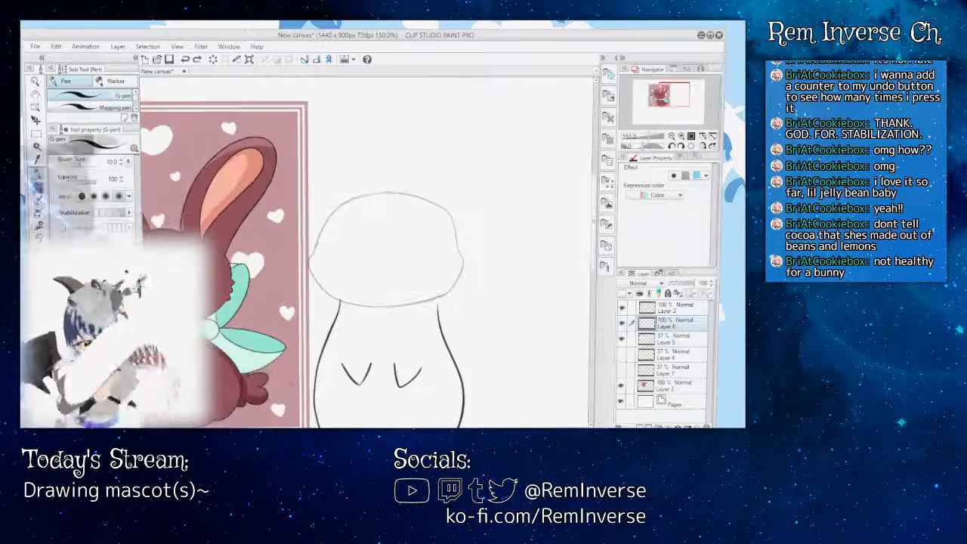
pyautogui.press('m')
pyautogui.moveTo(243, 132); pyautogui.dragTo(518, 310)
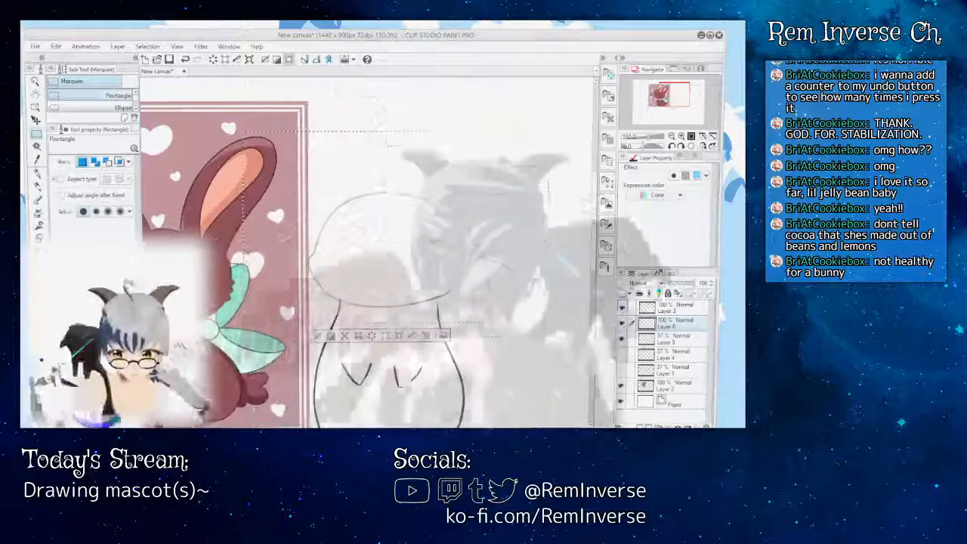
pyautogui.click(667, 338)
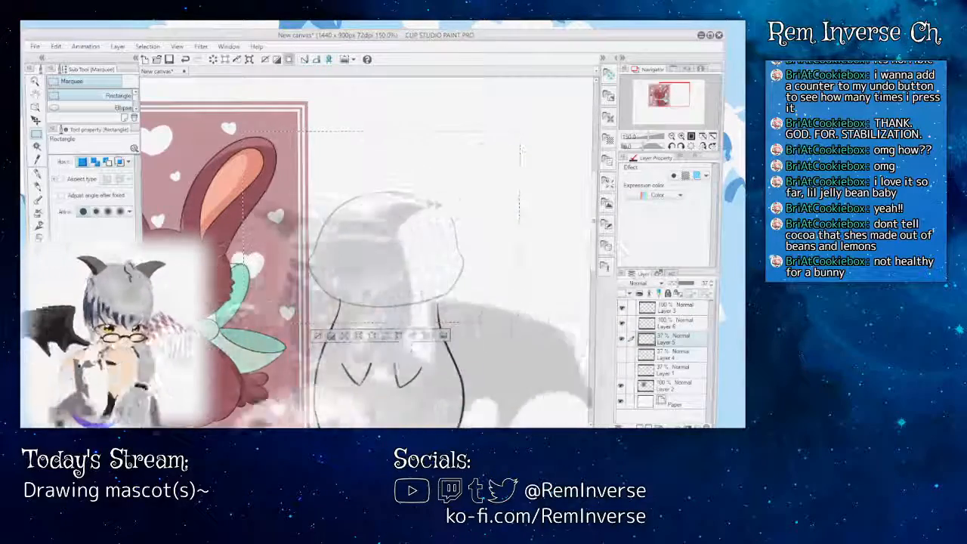
pyautogui.hotkey('ctrl', 't')
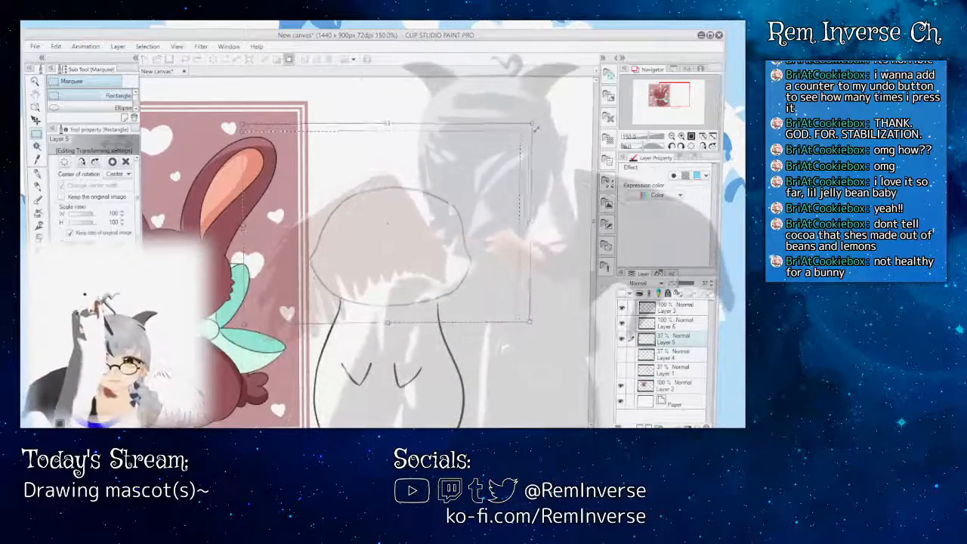
pyautogui.moveTo(544, 127); pyautogui.dragTo(543, 120)
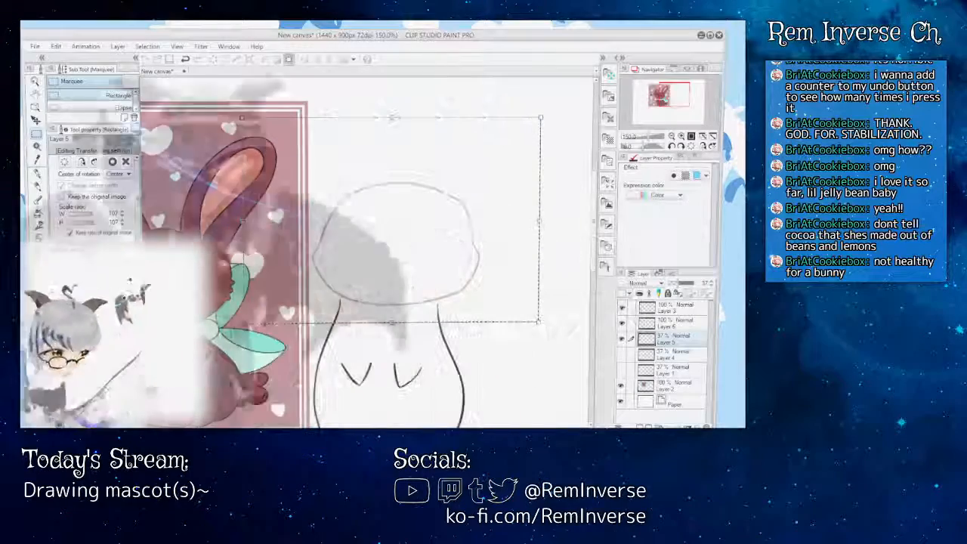
pyautogui.press('Return')
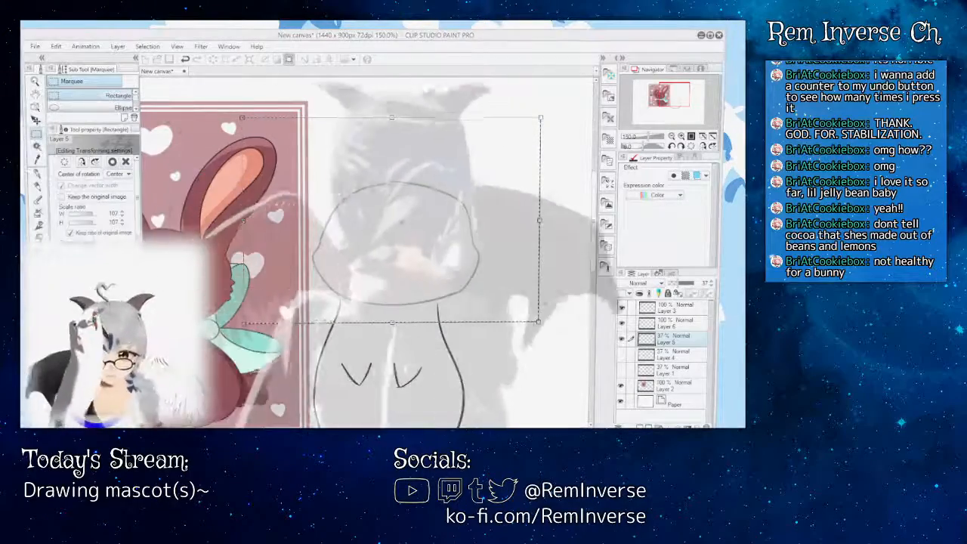
# - Move the Layer 5 head sketch slightly down and left to centre it over the neck, and clear the selection
pyautogui.moveTo(441, 244); pyautogui.dragTo(433, 253)
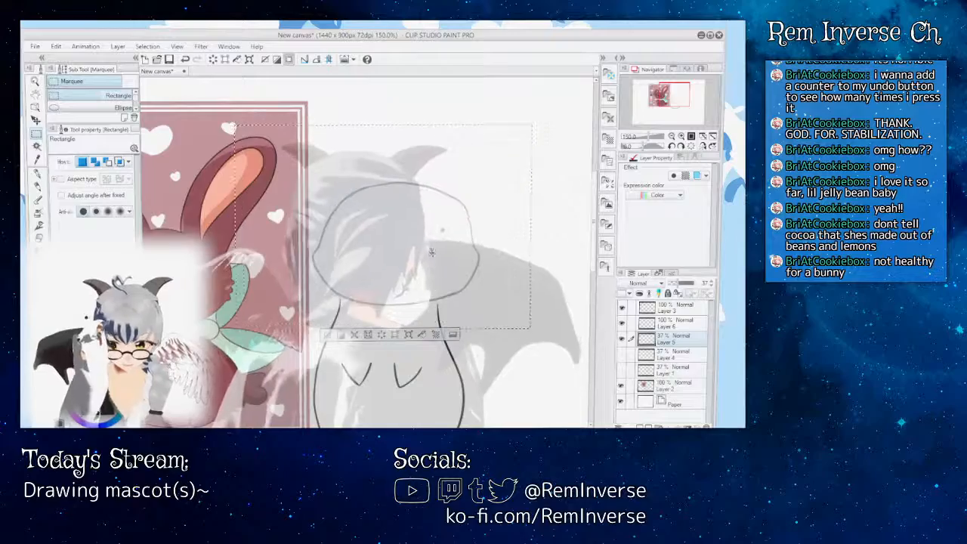
pyautogui.press('k')
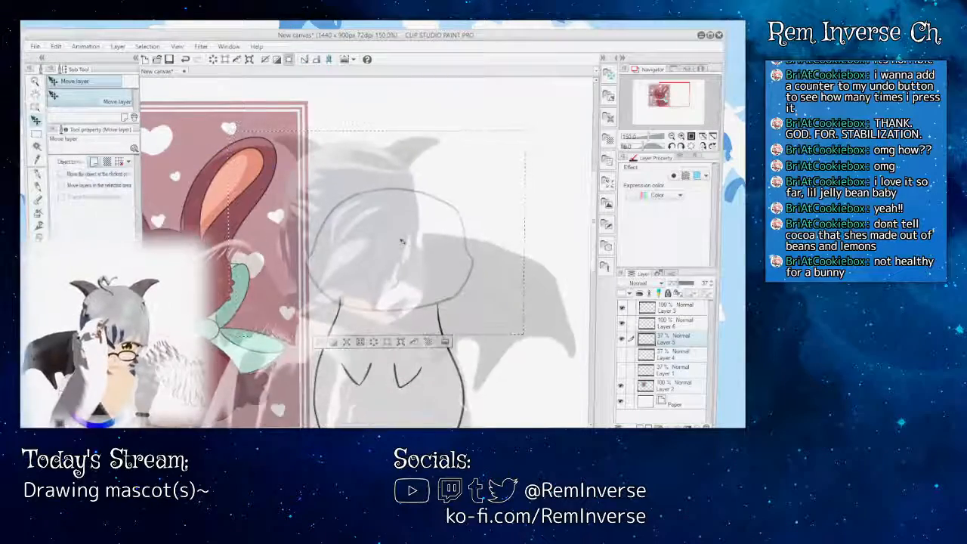
pyautogui.moveTo(437, 427)
pyautogui.mouseDown()
pyautogui.moveTo(406, 426)
pyautogui.moveTo(420, 427)
pyautogui.mouseUp()
pyautogui.scroll(-3, 593, 249)
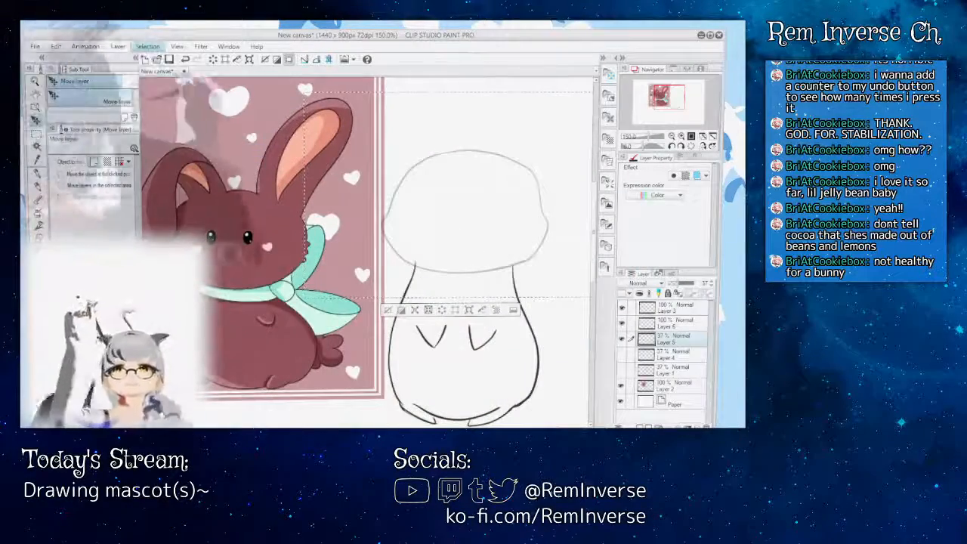
pyautogui.hotkey('ctrl', 'd')
# - Ink the left side of the head on Layer 6 with the G-pen, from the crown around the cheek to the neck
pyautogui.click(670, 324)
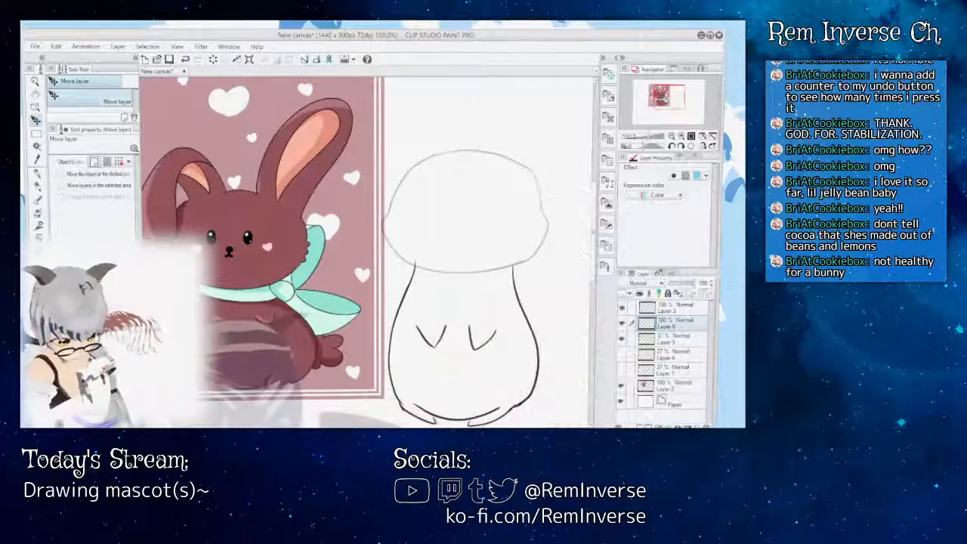
pyautogui.hotkey('ctrl', '+')
pyautogui.moveTo(457, 250); pyautogui.dragTo(370, 250)
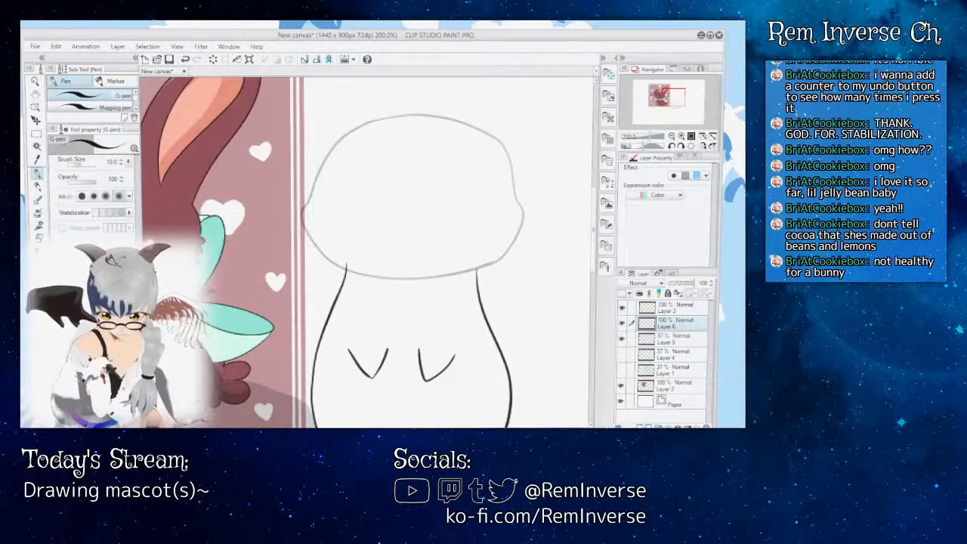
pyautogui.scroll(2, 370, 174)
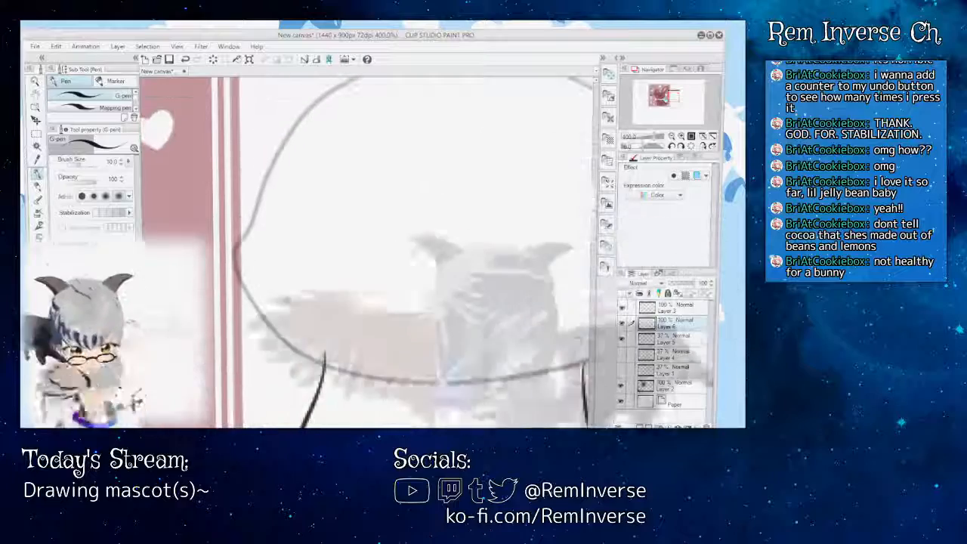
pyautogui.moveTo(491, 302)
pyautogui.mouseDown()
pyautogui.moveTo(376, 303)
pyautogui.moveTo(376, 328)
pyautogui.moveTo(465, 330)
pyautogui.mouseUp()
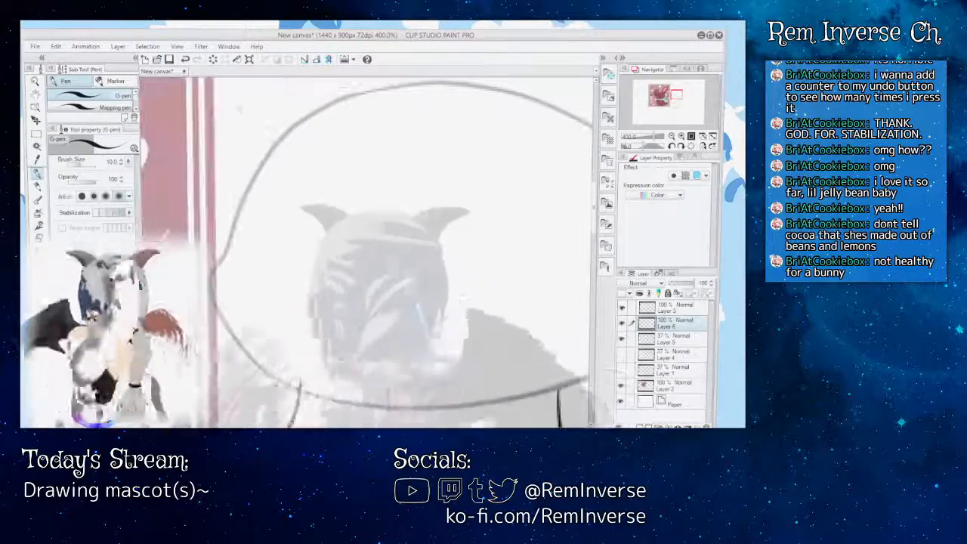
pyautogui.moveTo(369, 93)
pyautogui.mouseDown()
pyautogui.moveTo(318, 115)
pyautogui.moveTo(271, 157)
pyautogui.moveTo(233, 246)
pyautogui.mouseUp()
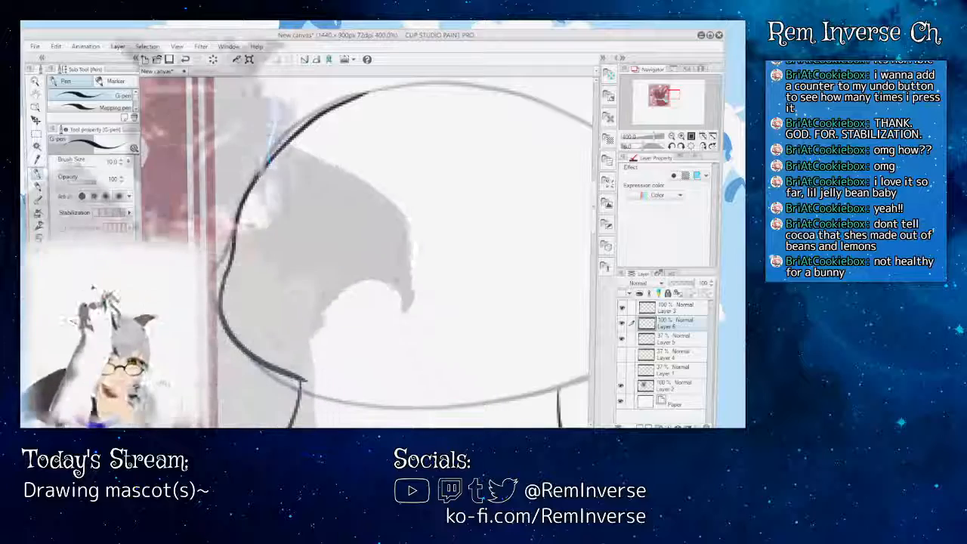
pyautogui.hotkey('ctrl', '-')
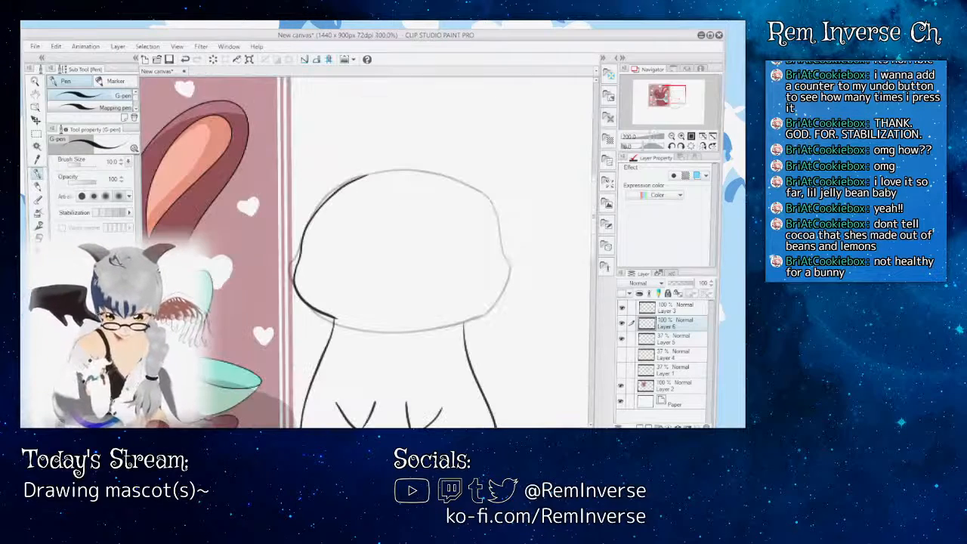
# - Ink the underside of the head on Layer 6 with the G-pen, from the left cheek line across to the right neck line
pyautogui.hotkey('ctrl', '-')
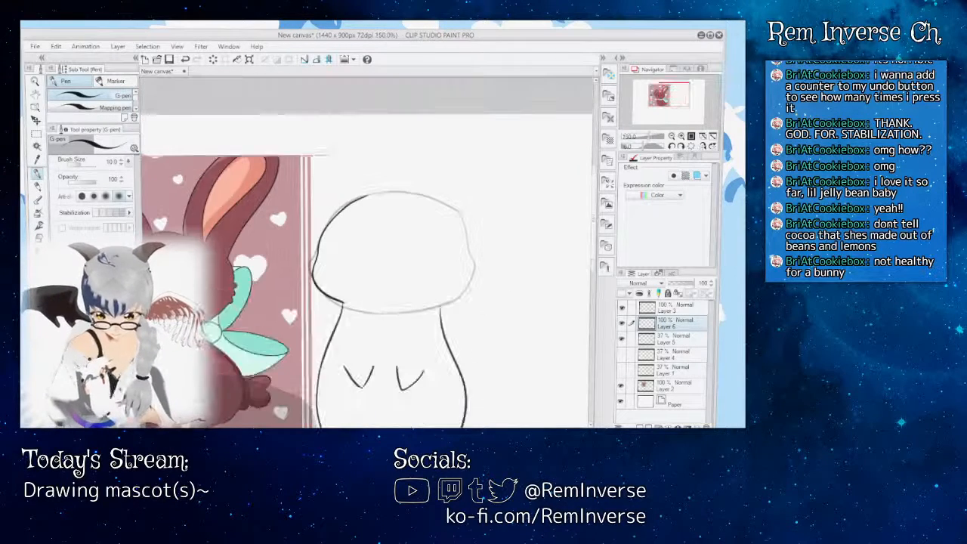
pyautogui.hotkey('ctrl', '+')
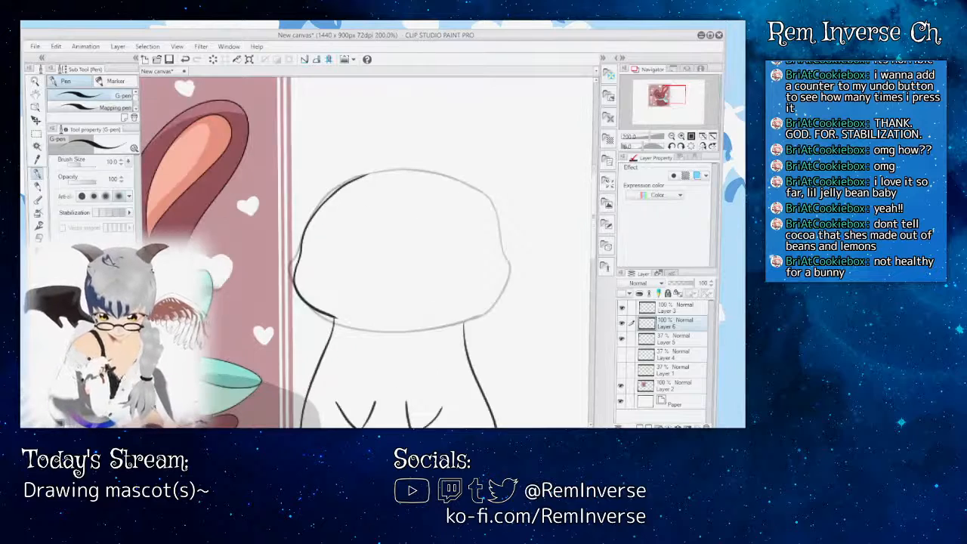
pyautogui.hotkey('ctrl', '+')
pyautogui.moveTo(301, 378)
pyautogui.mouseDown()
pyautogui.moveTo(414, 395)
pyautogui.moveTo(524, 388)
pyautogui.moveTo(572, 369)
pyautogui.mouseUp()
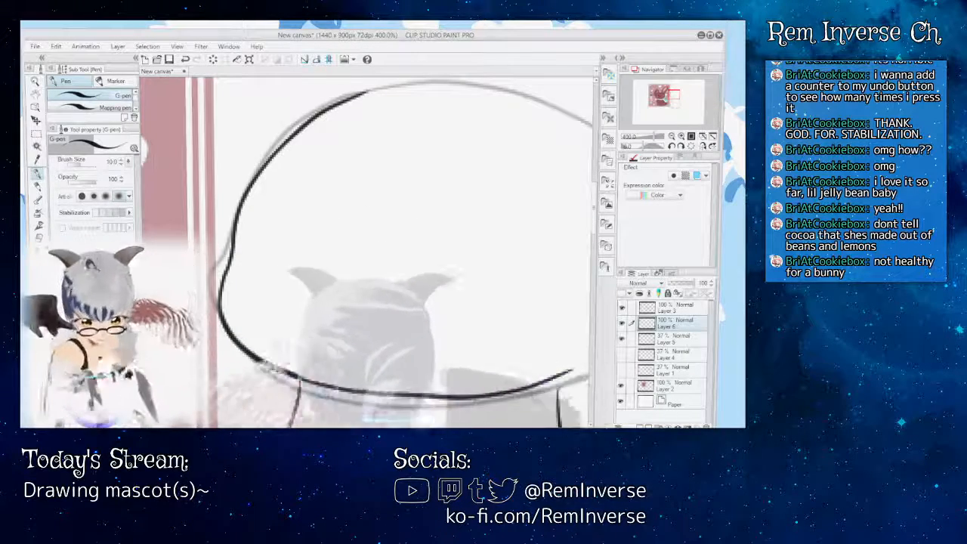
pyautogui.hotkey('ctrl', 'z')
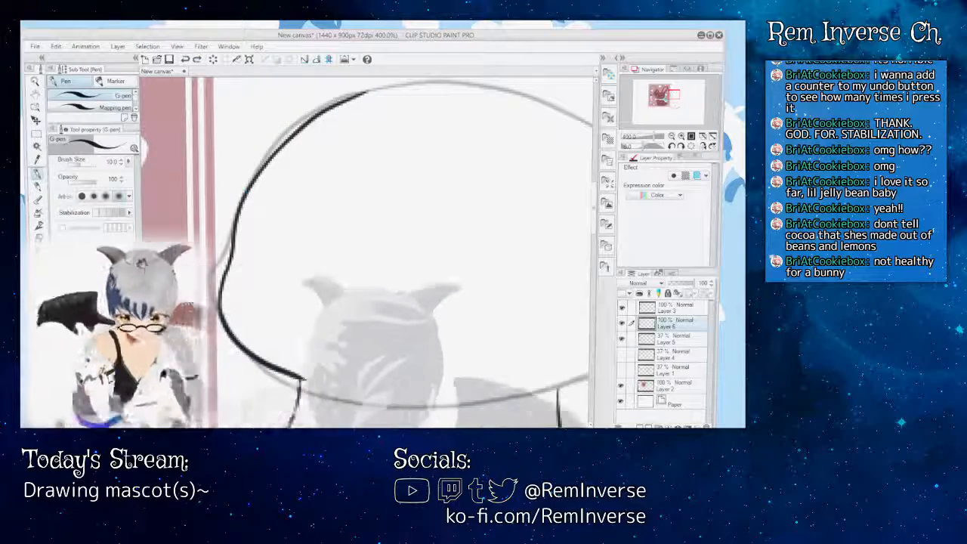
pyautogui.hscroll(3, 366, 253)
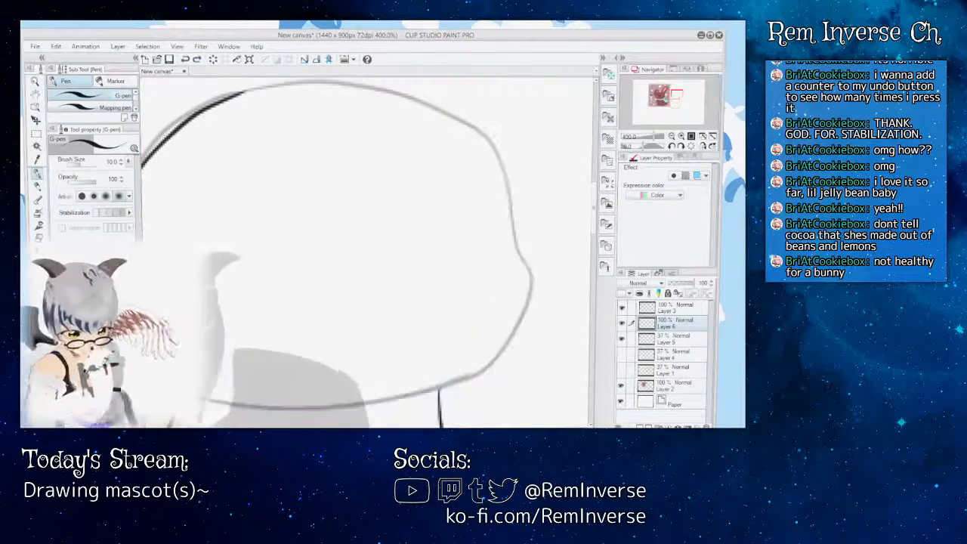
pyautogui.moveTo(296, 391); pyautogui.dragTo(450, 365)
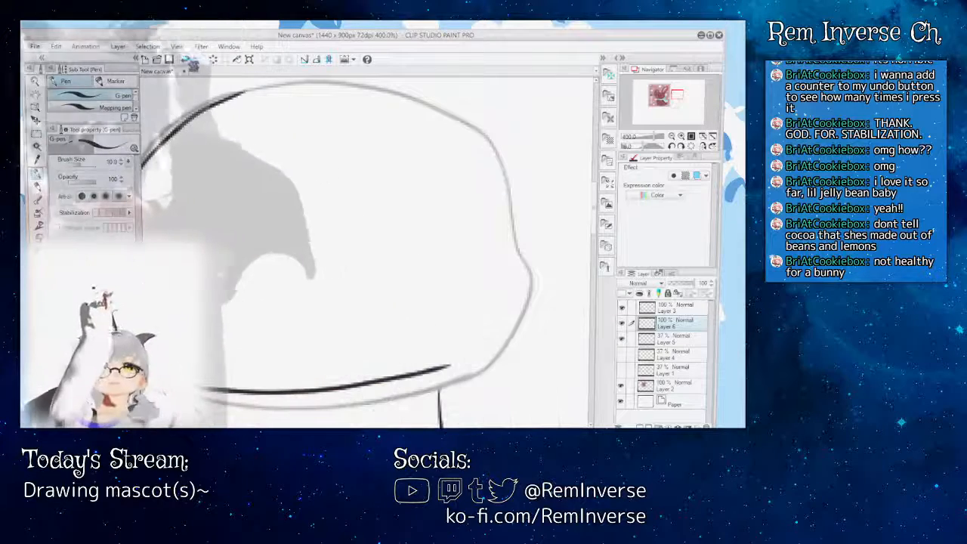
pyautogui.hotkey('ctrl', 'z')
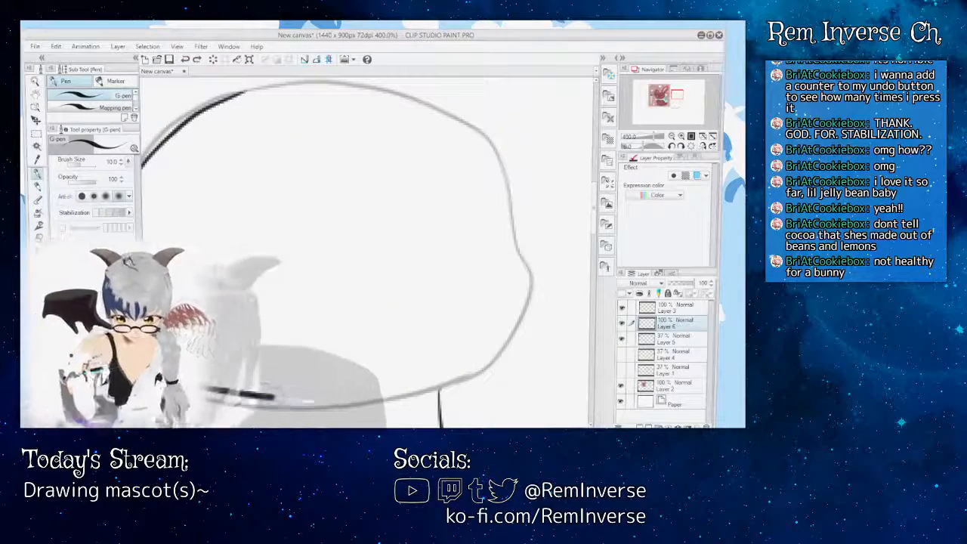
pyautogui.hotkey('ctrl', 'z')
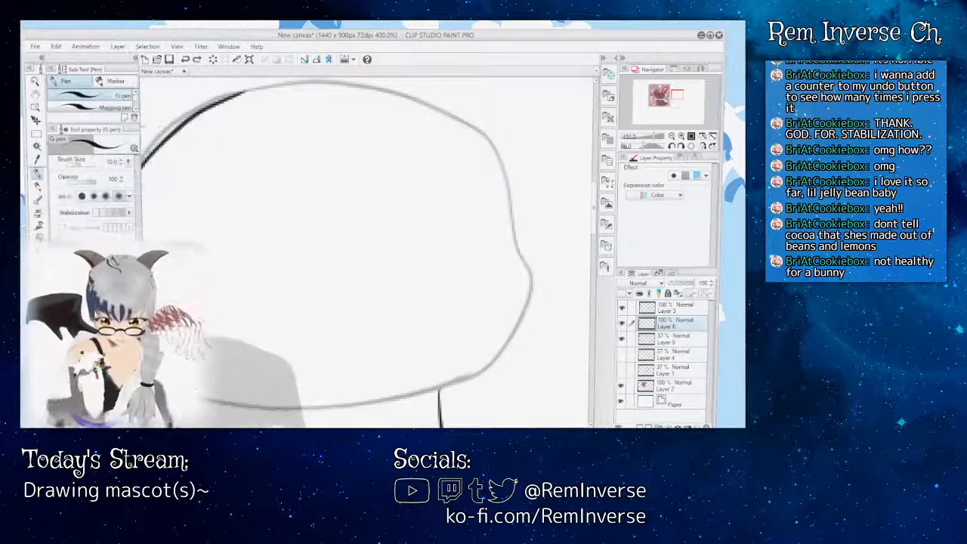
pyautogui.moveTo(302, 226)
pyautogui.mouseDown()
pyautogui.moveTo(461, 227)
pyautogui.moveTo(290, 226)
pyautogui.moveTo(302, 251)
pyautogui.mouseUp()
# - Ink the top of the head on Layer 6, from the left crown line over to the right side
pyautogui.moveTo(226, 117); pyautogui.dragTo(339, 109)
pyautogui.hotkey('ctrl', 'z')
pyautogui.moveTo(234, 113)
pyautogui.mouseDown()
pyautogui.moveTo(348, 111)
pyautogui.moveTo(438, 142)
pyautogui.moveTo(487, 183)
pyautogui.moveTo(513, 253)
pyautogui.mouseUp()
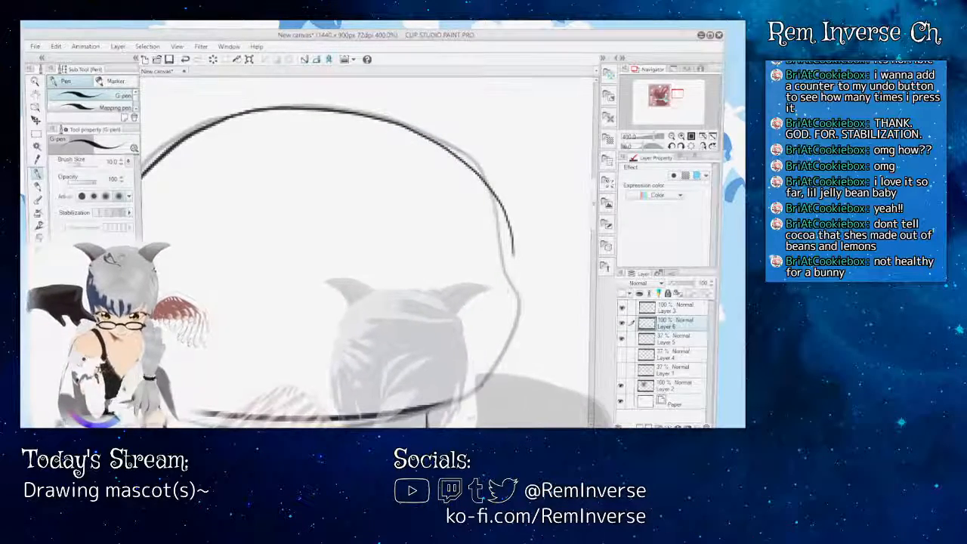
# - Try to ink the right cheek on Layer 6, from the end of the crown line down to the underside
pyautogui.moveTo(264, 256); pyautogui.dragTo(233, 255)
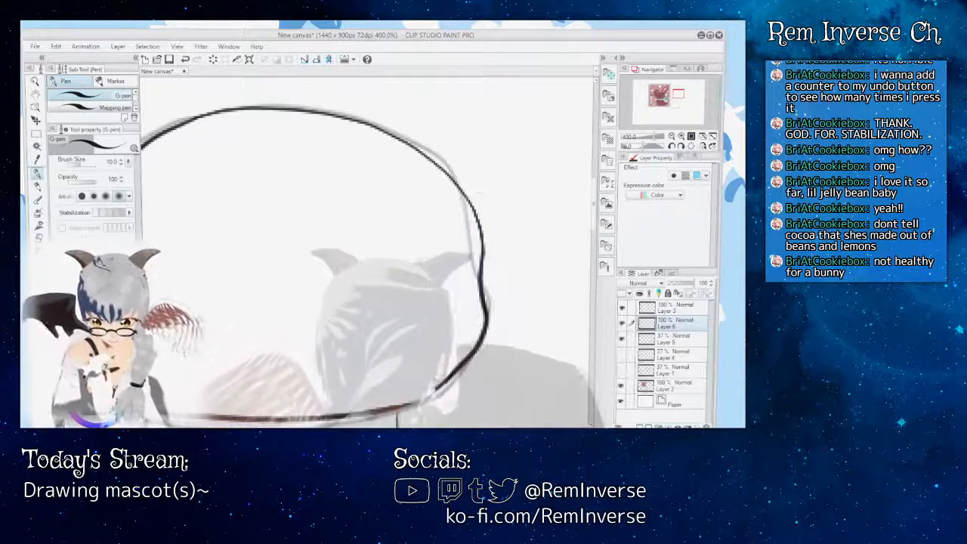
pyautogui.moveTo(396, 412)
pyautogui.mouseDown()
pyautogui.moveTo(484, 413)
pyautogui.moveTo(438, 414)
pyautogui.mouseUp()
pyautogui.hotkey('ctrl', '-')
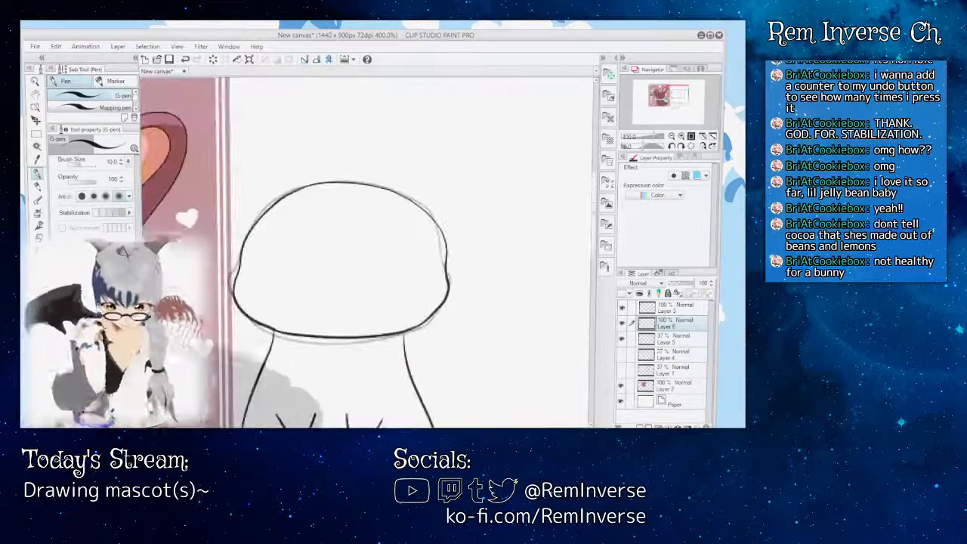
pyautogui.hotkey('ctrl', 'z')
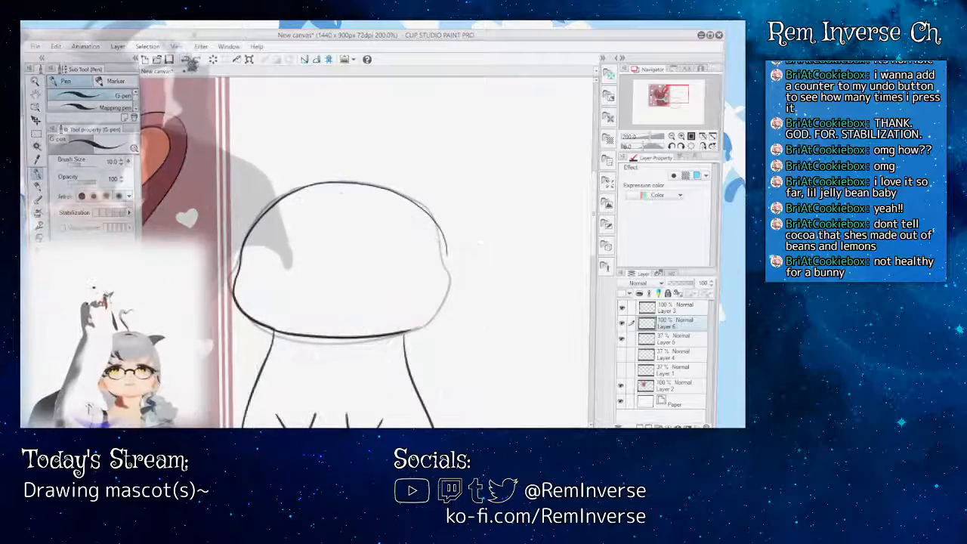
# - Erase the right end of the crown line back to the head's upper-right curve, and return to the G-pen
pyautogui.moveTo(306, 185); pyautogui.dragTo(446, 257)
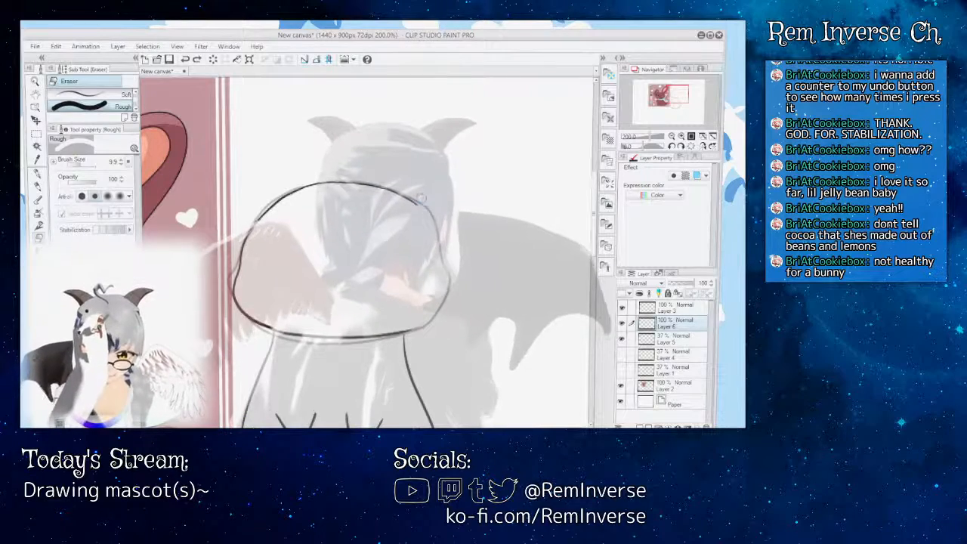
pyautogui.press('p')
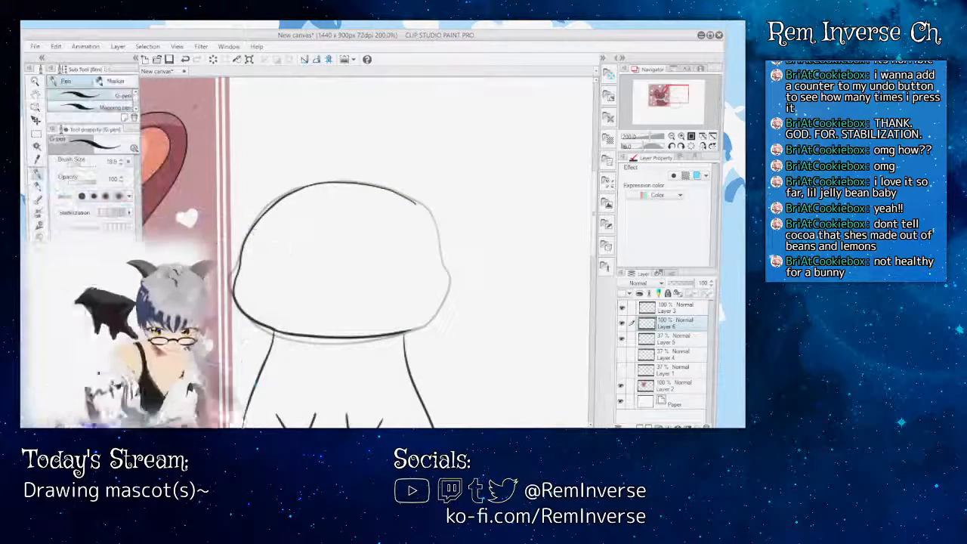
# - Try to ink the right side of the head from the trimmed crown line down to the cheek
pyautogui.hotkey('ctrl', '+')
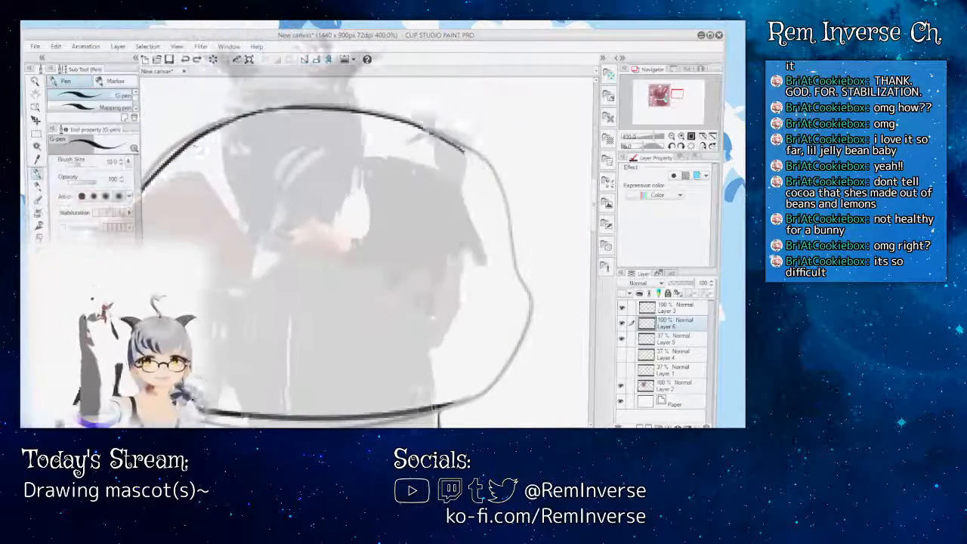
pyautogui.moveTo(452, 141); pyautogui.dragTo(511, 261)
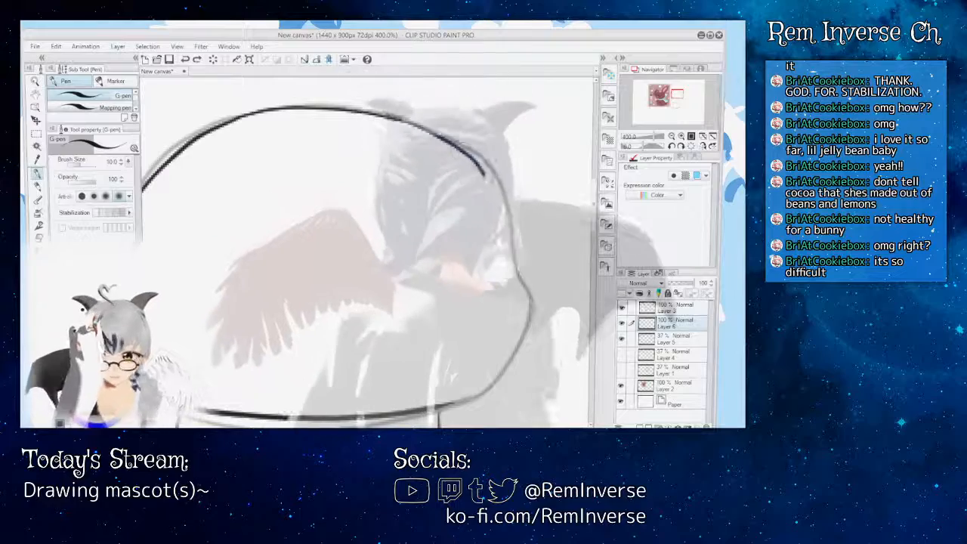
pyautogui.hotkey('ctrl', 'z')
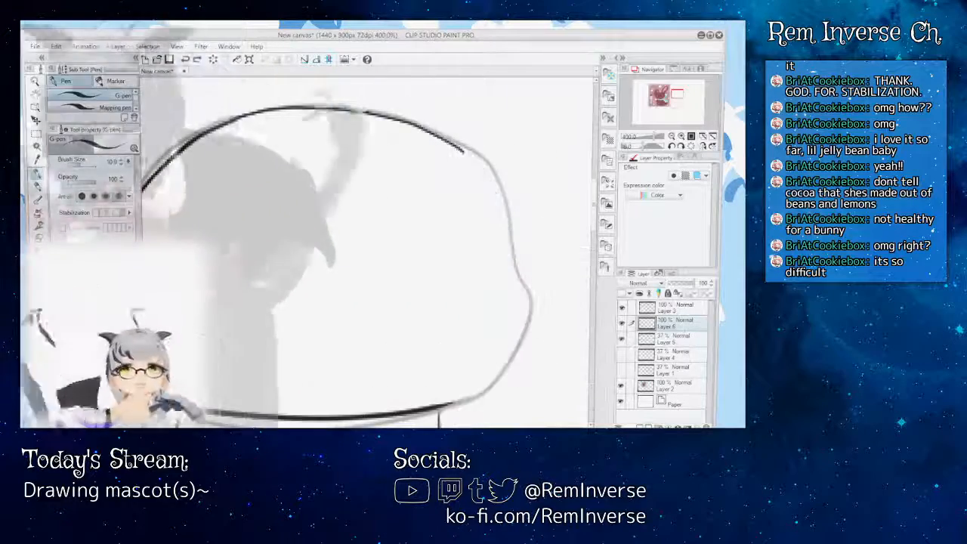
pyautogui.moveTo(463, 150)
pyautogui.mouseDown()
pyautogui.moveTo(485, 172)
pyautogui.moveTo(532, 295)
pyautogui.mouseUp()
pyautogui.hotkey('ctrl', 'z')
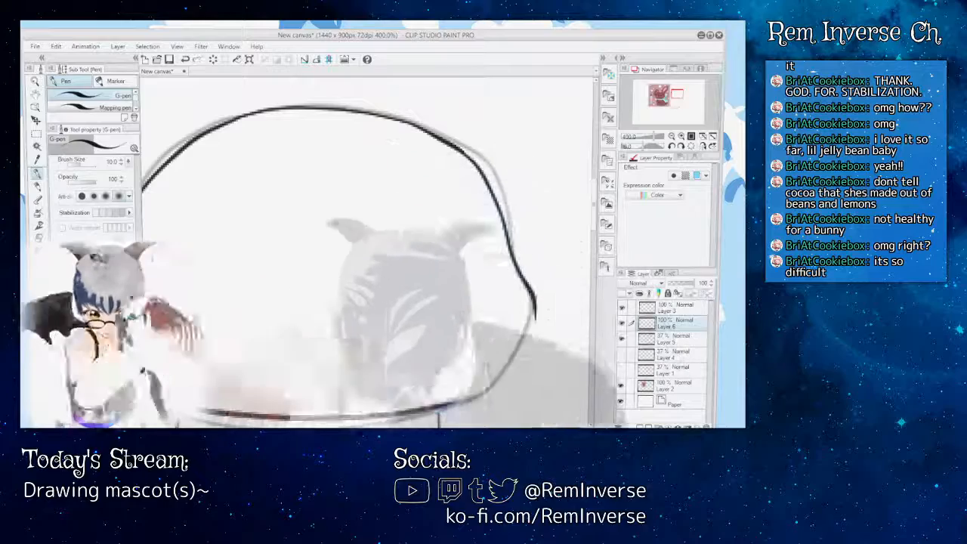
pyautogui.moveTo(451, 427); pyautogui.dragTo(440, 427)
pyautogui.hotkey('ctrl', '-')
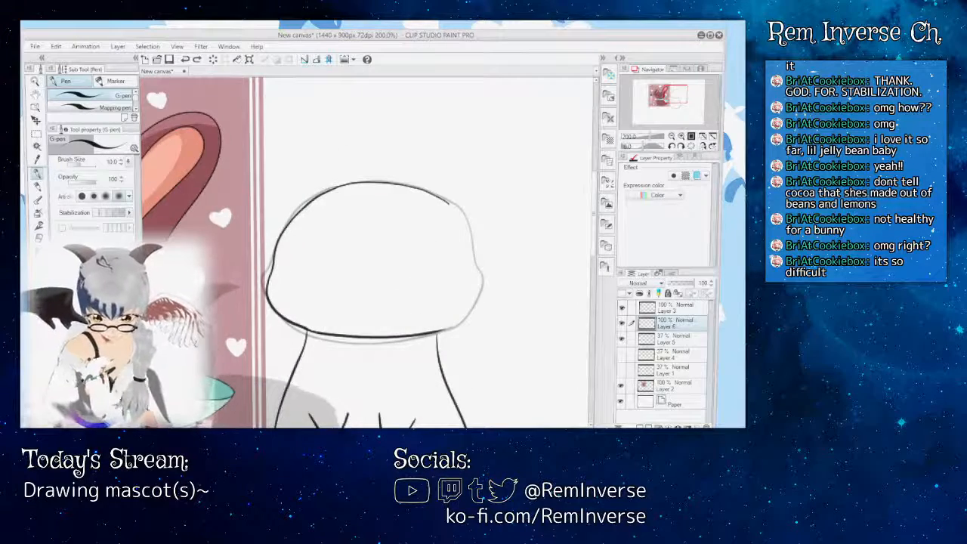
# - Ink the right side of the head on Layer 6 slightly inside the sketch, from the crown around the cheek to the underside
pyautogui.hotkey('ctrl', '+')
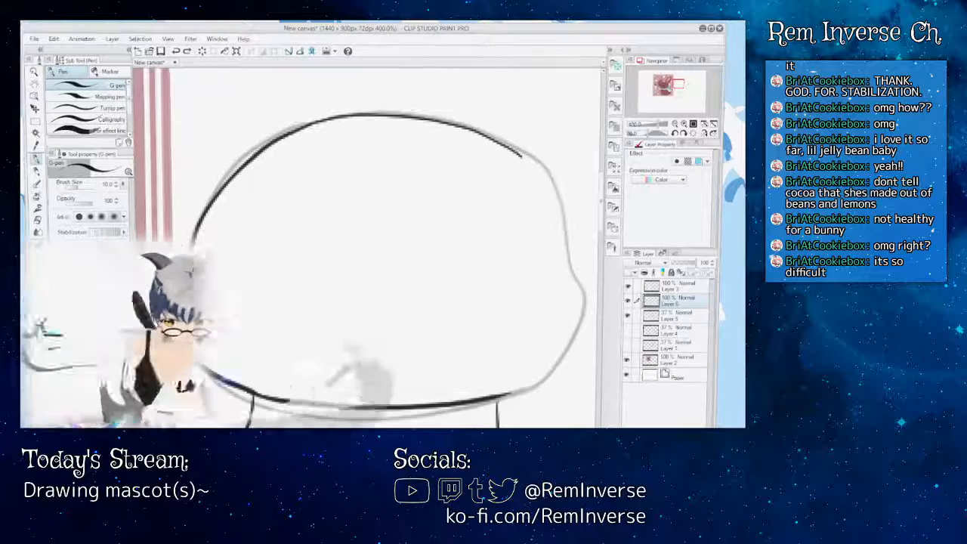
pyautogui.hscroll(2, 366, 246)
pyautogui.hscroll(-1, 367, 245)
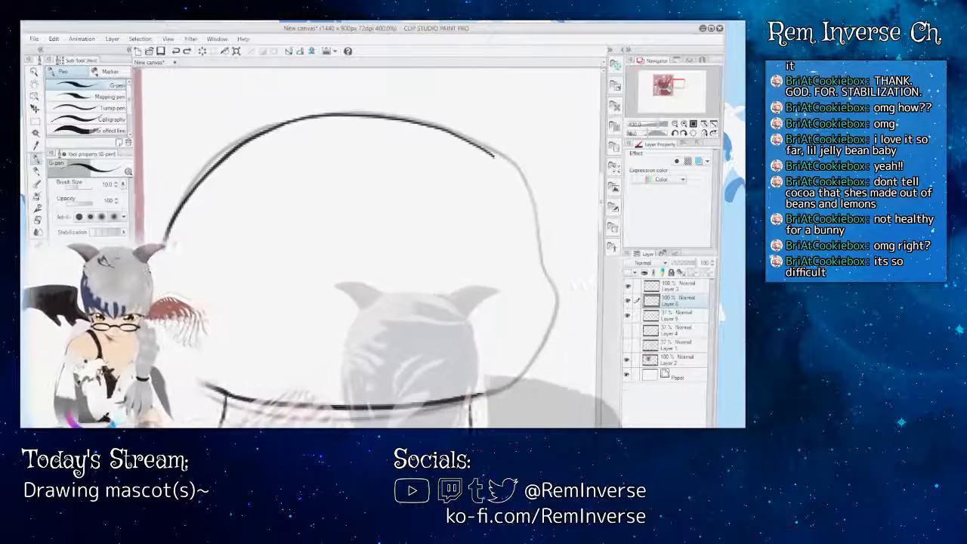
pyautogui.hscroll(2, 367, 245)
pyautogui.moveTo(476, 150); pyautogui.dragTo(512, 206)
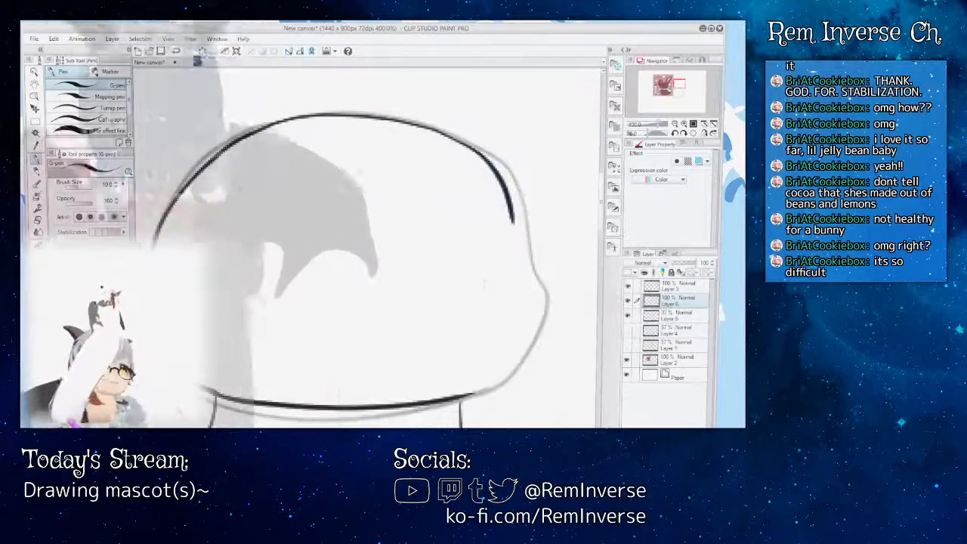
pyautogui.hotkey('ctrl', 'z')
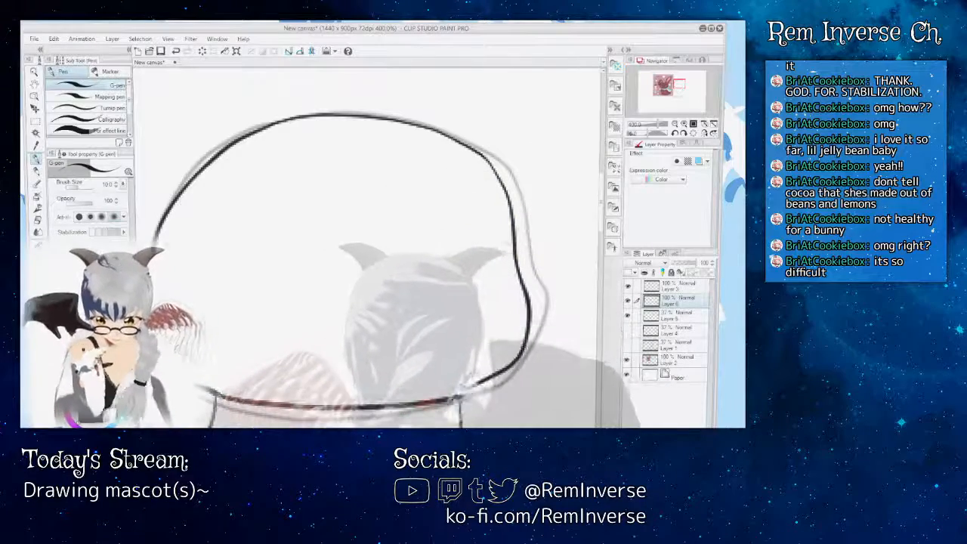
pyautogui.hotkey('ctrl', 'z')
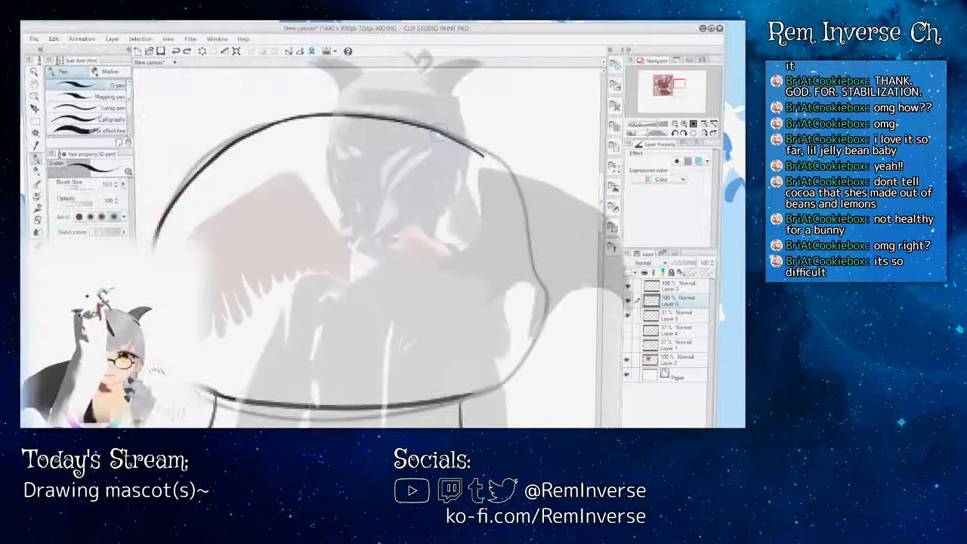
pyautogui.moveTo(478, 150); pyautogui.dragTo(508, 198)
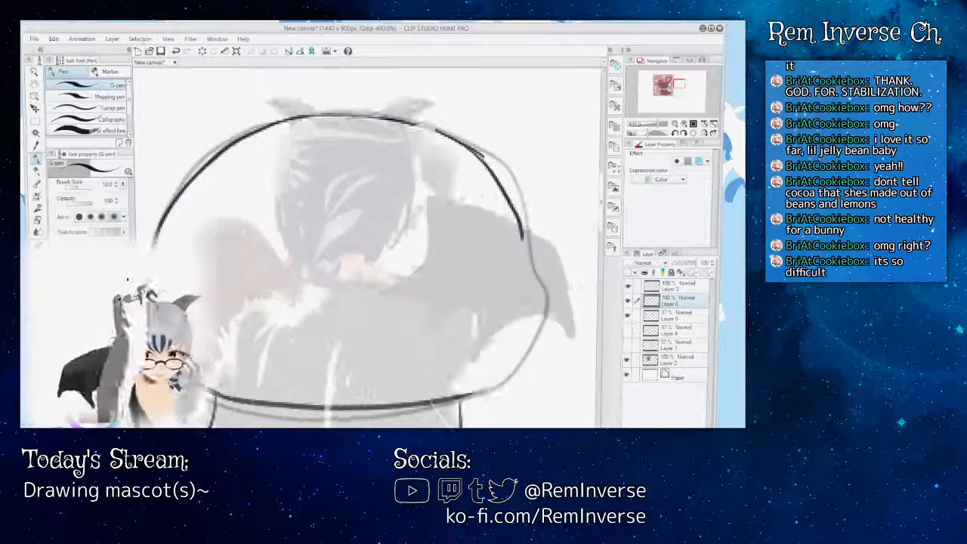
pyautogui.hotkey('ctrl', 'z')
pyautogui.moveTo(483, 155)
pyautogui.mouseDown()
pyautogui.moveTo(502, 189)
pyautogui.moveTo(532, 332)
pyautogui.moveTo(506, 370)
pyautogui.moveTo(445, 386)
pyautogui.mouseUp()
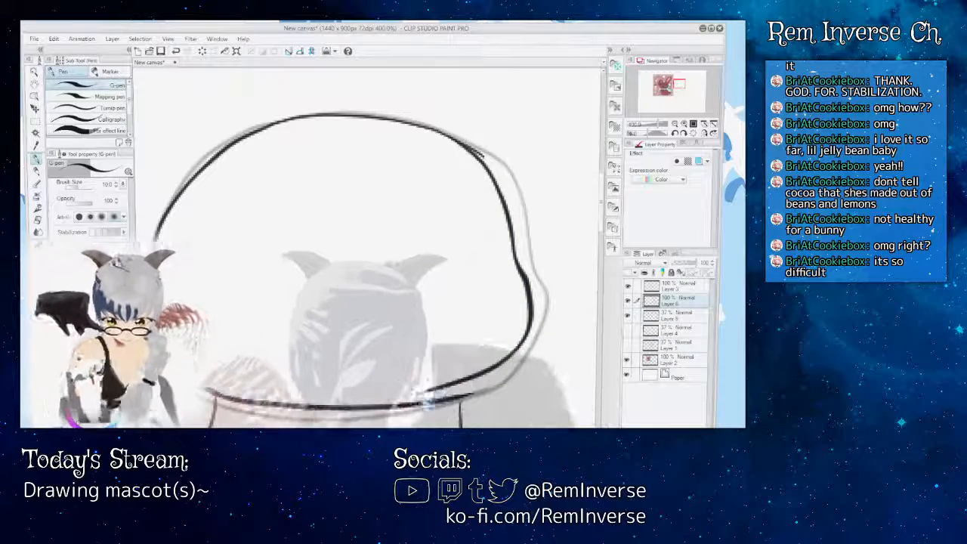
# - Examine the inked head outline against the body and the reference picture, both as a whole and up close
pyautogui.hotkey('ctrl', 'alt', '0')
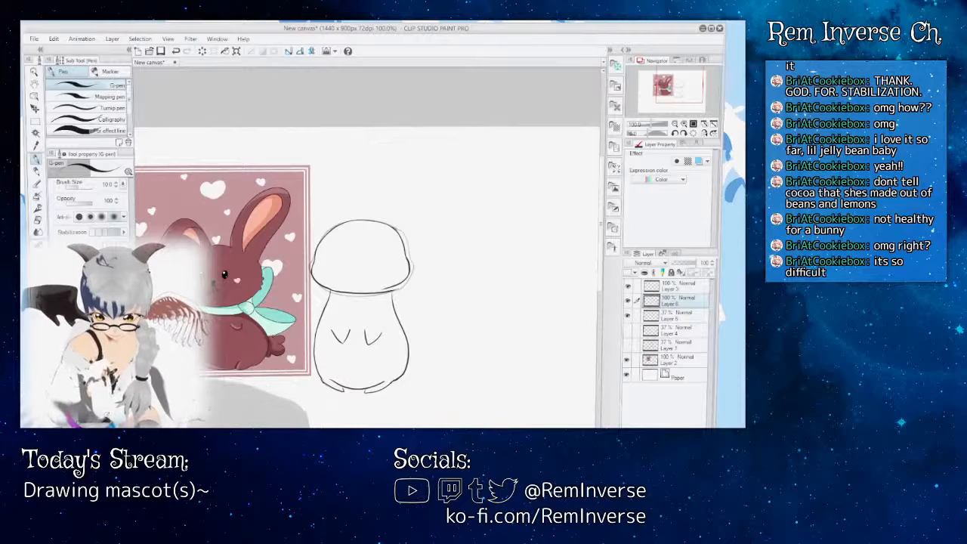
pyautogui.hotkey('ctrl', '-')
pyautogui.hotkey('ctrl', '+')
pyautogui.hotkey('ctrl', '+')
pyautogui.hotkey('ctrl', '+')
pyautogui.hotkey('ctrl', '+')
pyautogui.hotkey('ctrl', '+')
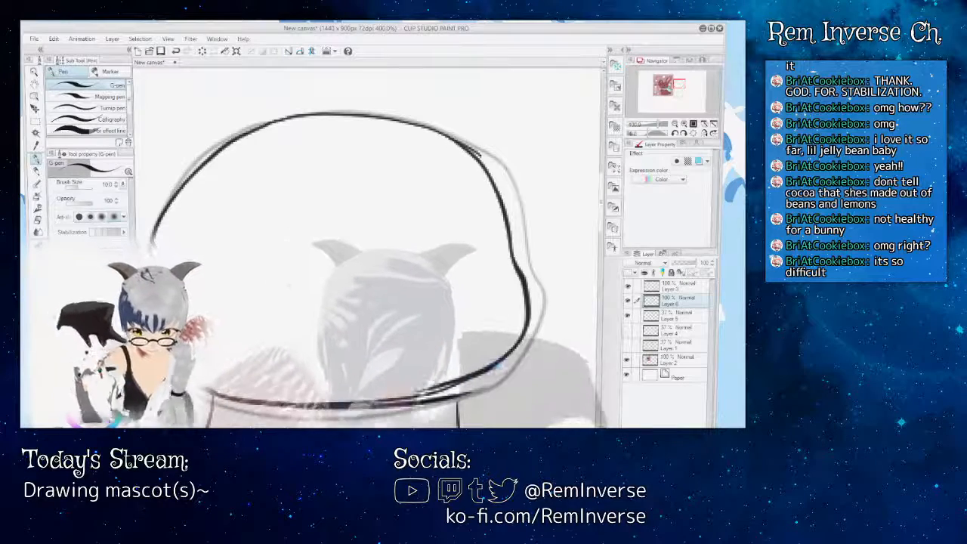
pyautogui.press('e')
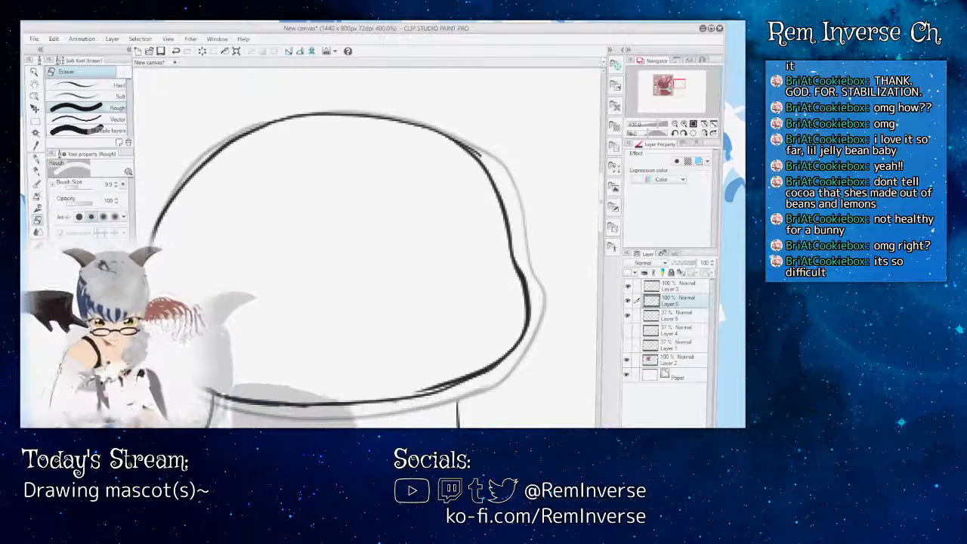
pyautogui.hotkey('ctrl', '-')
pyautogui.hotkey('ctrl', '-')
pyautogui.hotkey('ctrl', '-')
pyautogui.hotkey('ctrl', '-')
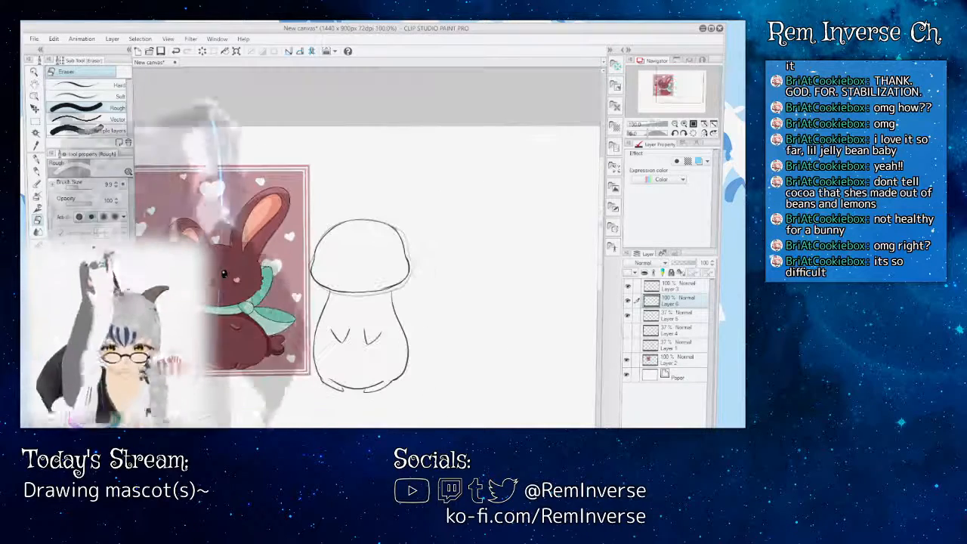
pyautogui.hotkey('ctrl', '+')
pyautogui.hotkey('ctrl', '+')
pyautogui.hotkey('ctrl', '+')
pyautogui.hotkey('ctrl', '+')
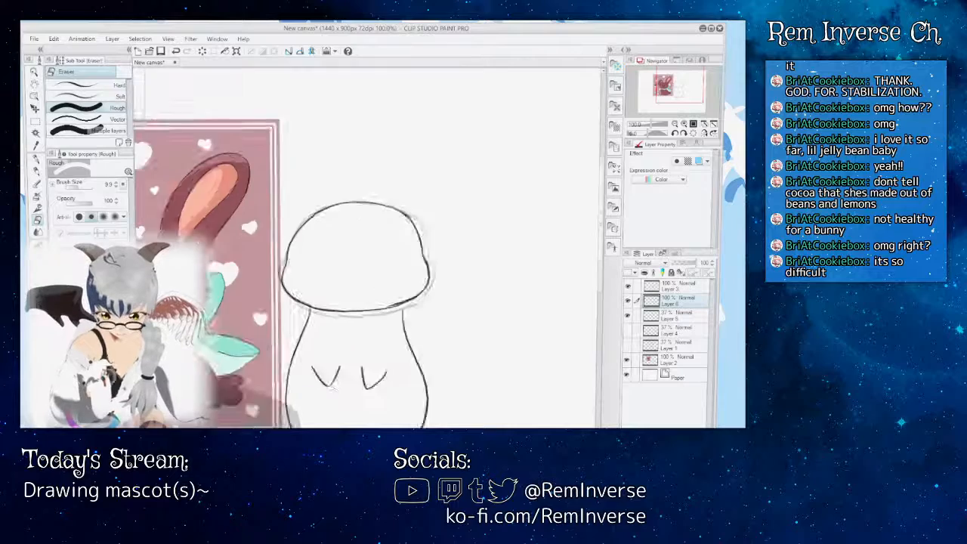
# - Erase the overlapping lines where the right cheek meets the underside of the head, and redraw the join with the G-pen
pyautogui.press('p')
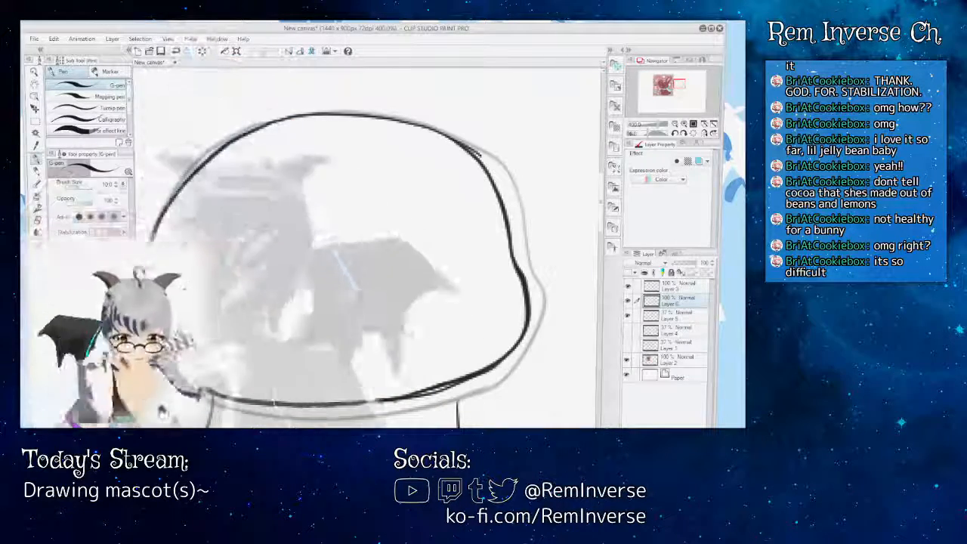
pyautogui.press('e')
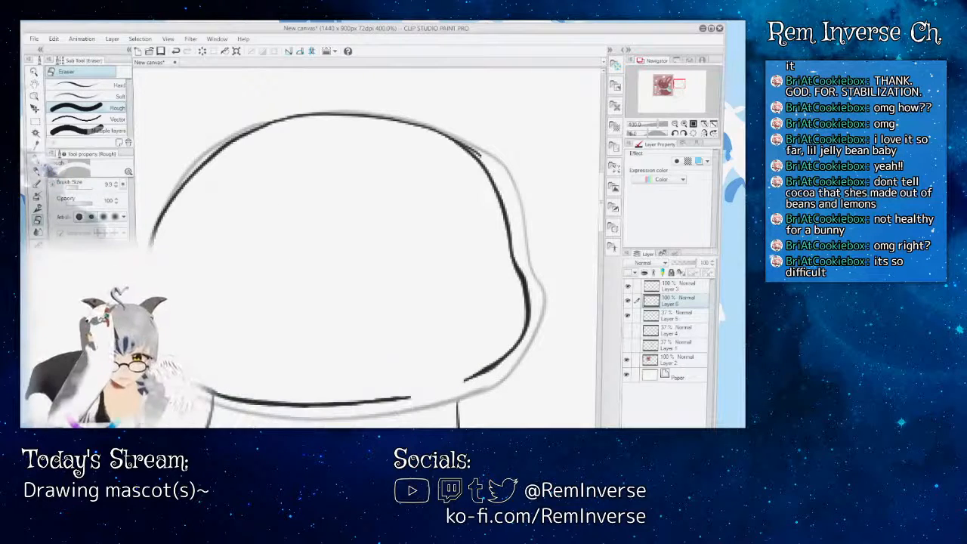
pyautogui.press('p')
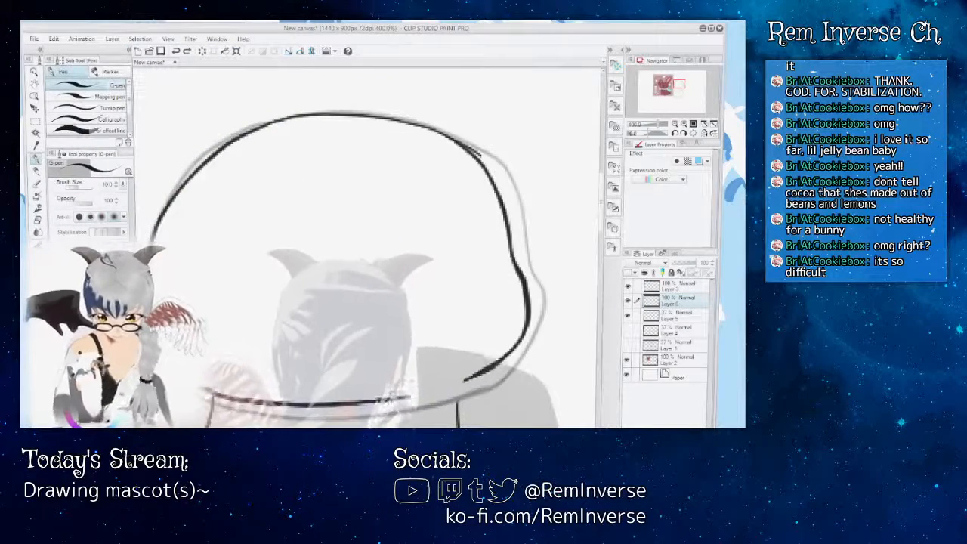
pyautogui.moveTo(470, 378); pyautogui.dragTo(381, 400)
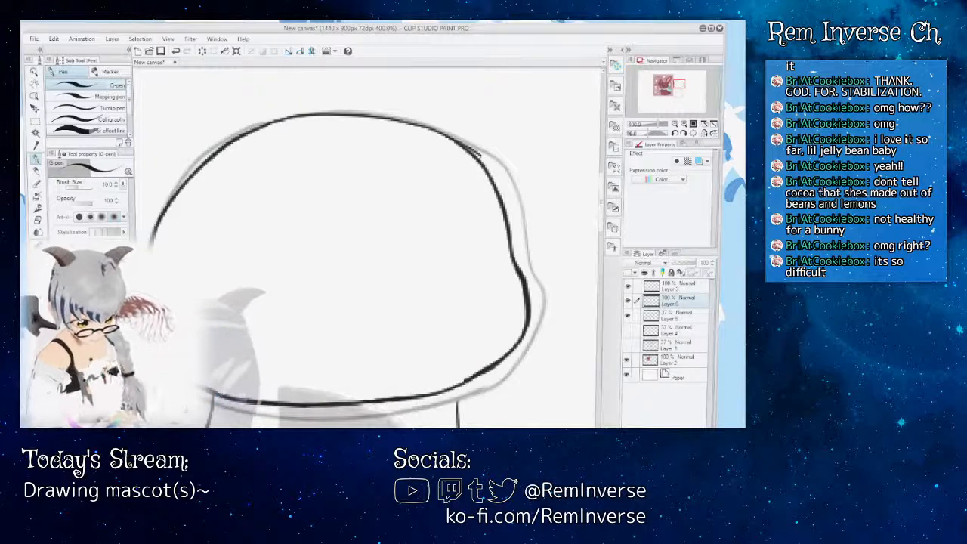
# - Erase the head outline's underside from about its middle up to the lower right cheek
pyautogui.hotkey('ctrl', 'alt', '0')
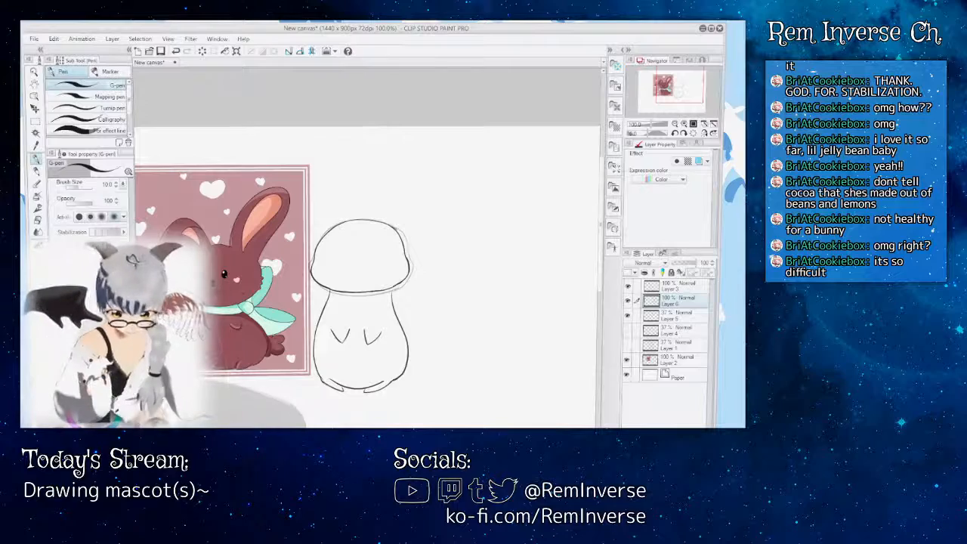
pyautogui.hotkey('ctrl', '+')
pyautogui.hotkey('ctrl', '+')
pyautogui.hotkey('ctrl', '+')
pyautogui.hotkey('ctrl', '+')
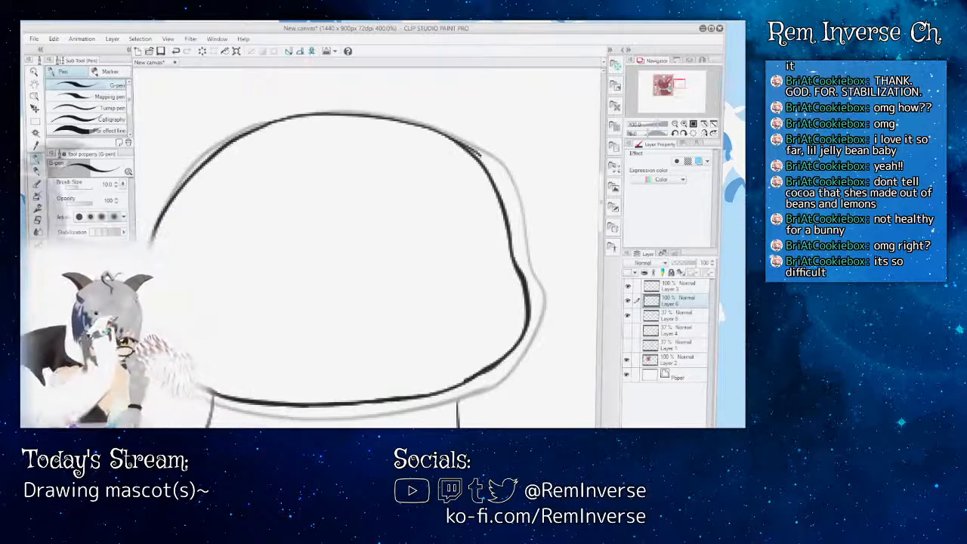
pyautogui.press('e')
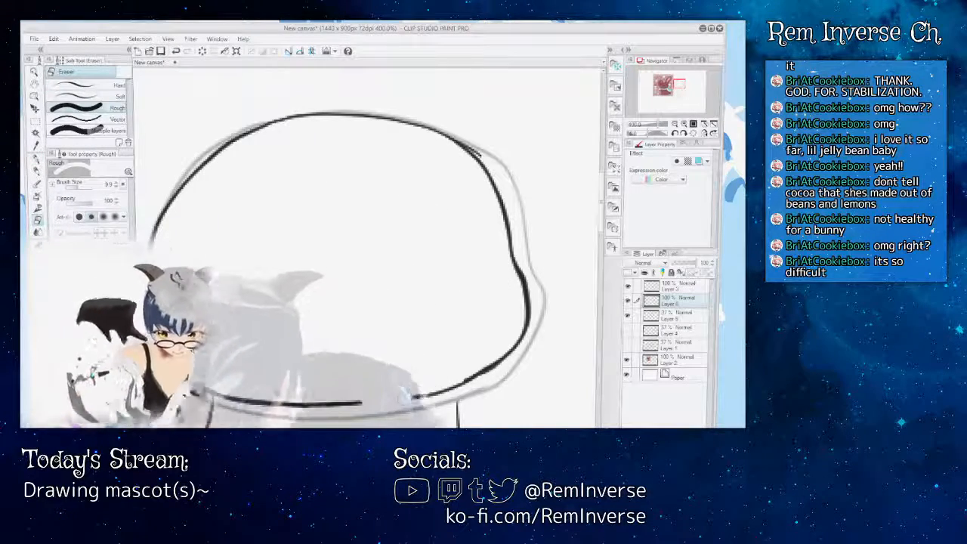
pyautogui.moveTo(484, 374); pyautogui.dragTo(500, 359)
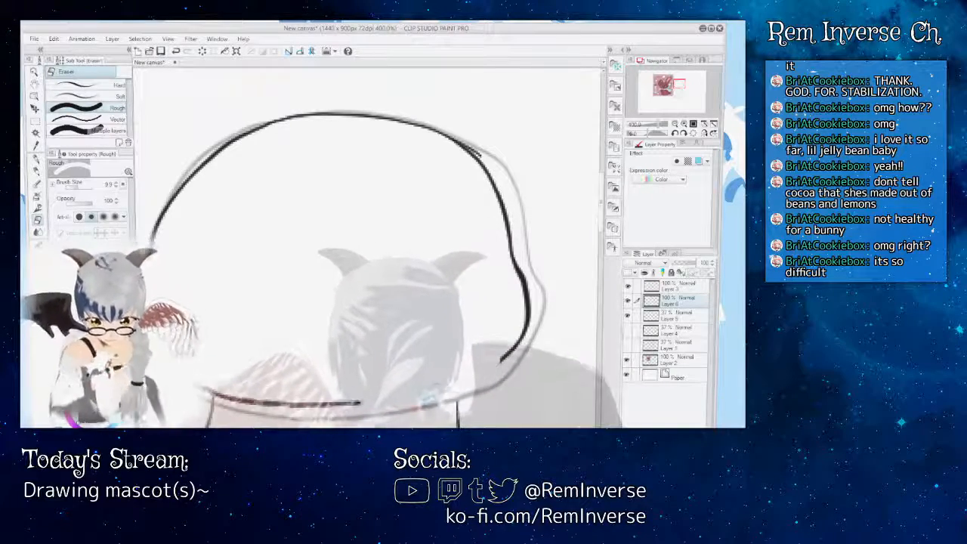
pyautogui.press('p')
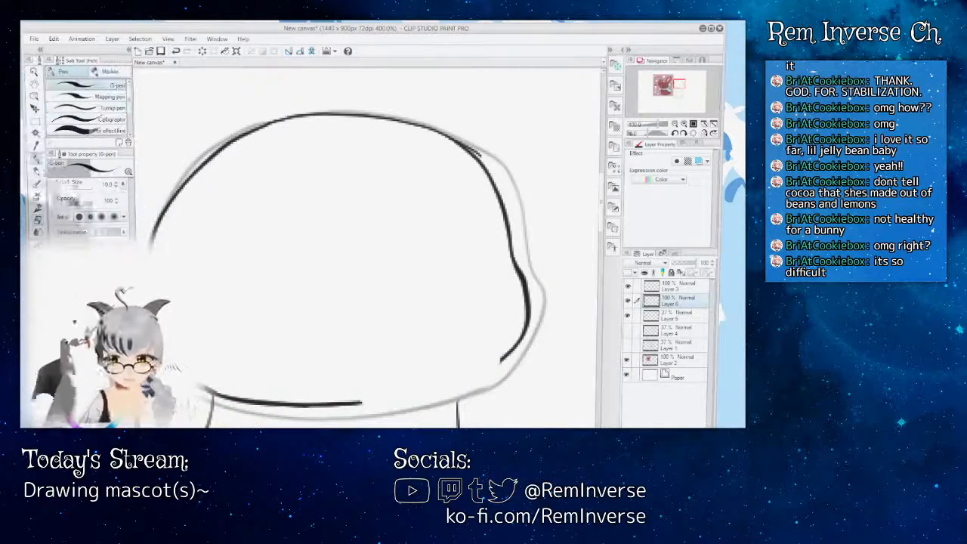
# - Redraw the missing underside of the head with the G-pen, curving it up into the lower right cheek
pyautogui.scroll(3, 367, 399)
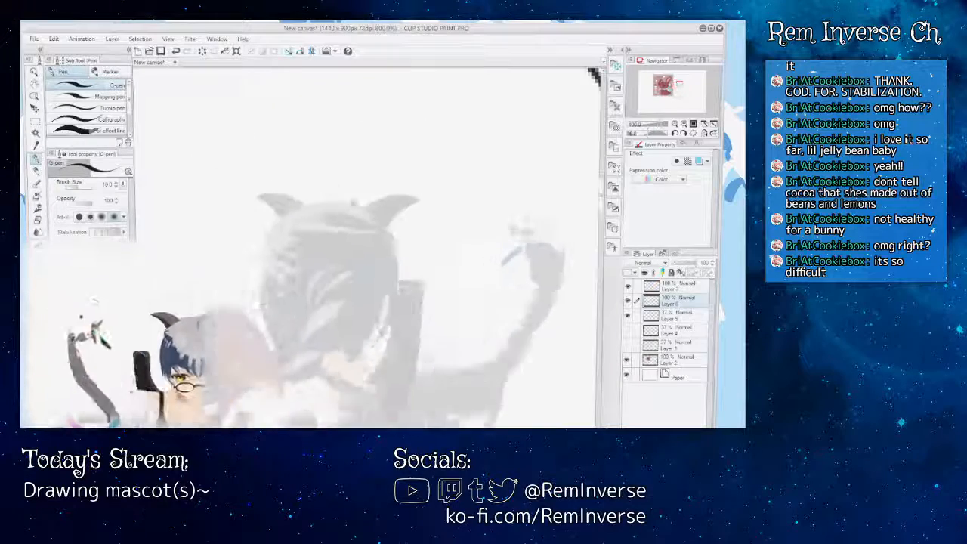
pyautogui.scroll(-3, 367, 302)
pyautogui.scroll(1, 367, 302)
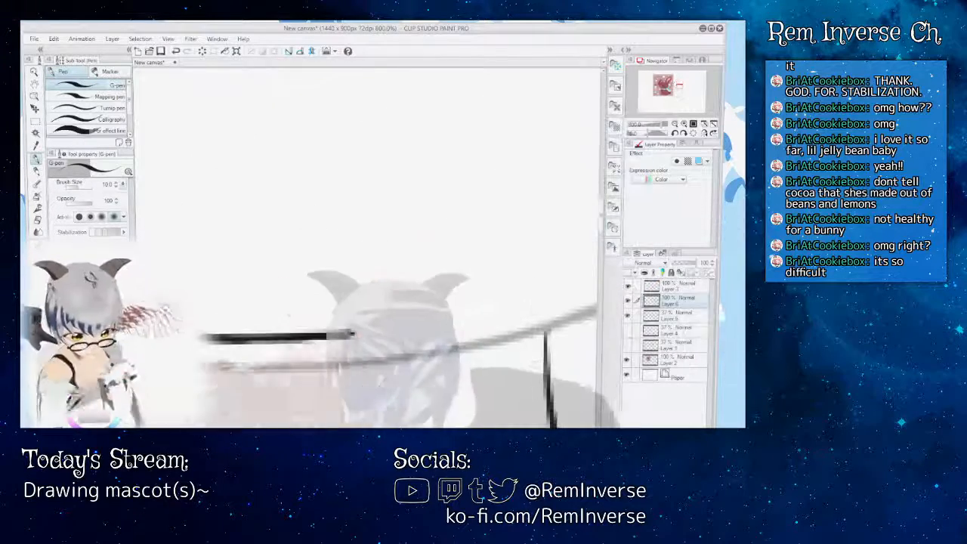
pyautogui.hscroll(5, 367, 249)
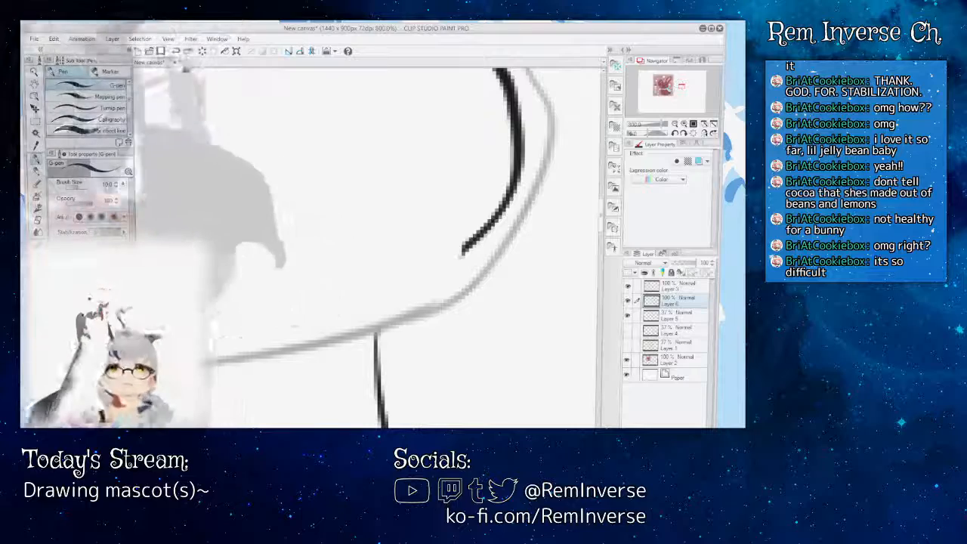
pyautogui.moveTo(208, 330); pyautogui.dragTo(462, 250)
# - Examine the redrawn underside of the head against the whole figure and up close at the joins
pyautogui.hotkey('ctrl', '-')
pyautogui.hotkey('ctrl', '-')
pyautogui.hotkey('ctrl', '-')
pyautogui.hotkey('ctrl', '-')
pyautogui.hotkey('ctrl', '-')
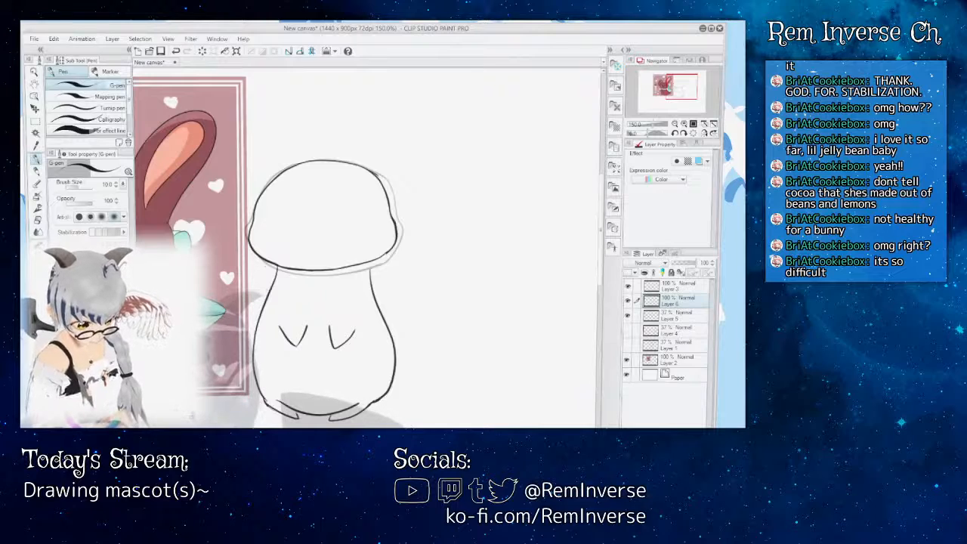
pyautogui.hotkey('ctrl', '+')
pyautogui.hotkey('ctrl', '+')
pyautogui.hotkey('ctrl', '+')
pyautogui.hotkey('ctrl', '+')
pyautogui.hotkey('ctrl', '+')
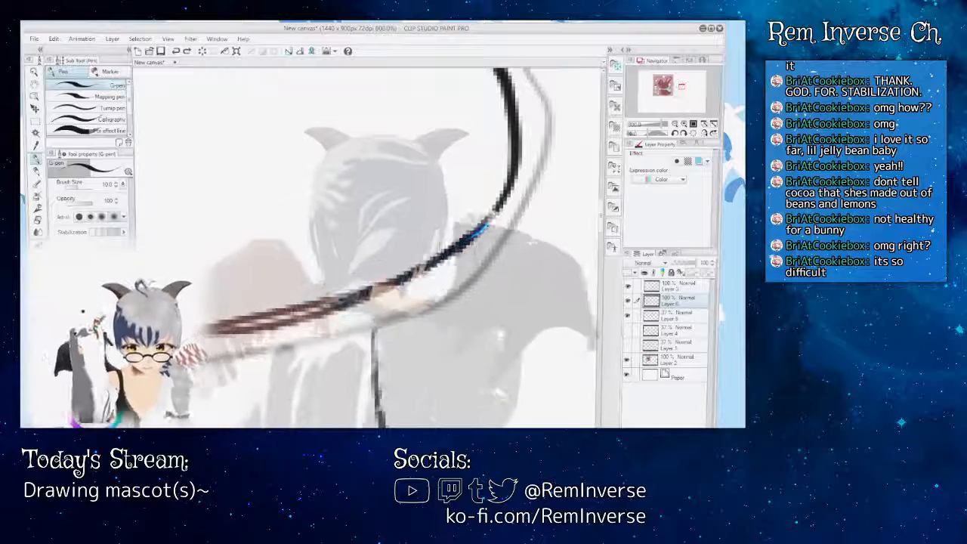
pyautogui.hotkey('ctrl', '-')
pyautogui.hotkey('ctrl', '-')
pyautogui.hotkey('ctrl', '-')
pyautogui.hotkey('ctrl', '-')
pyautogui.hotkey('ctrl', '-')
pyautogui.hotkey('ctrl', '-')
pyautogui.hotkey('ctrl', '-')
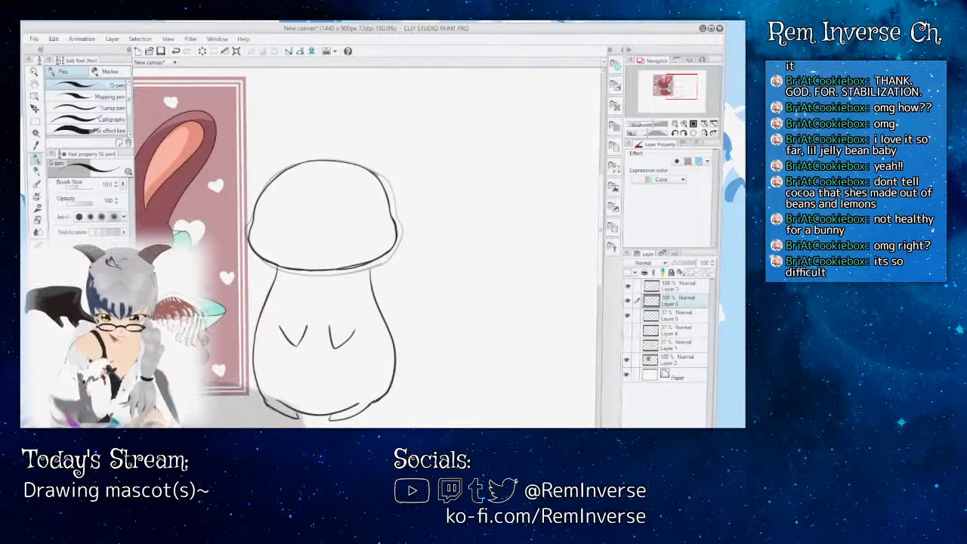
pyautogui.hotkey('ctrl', '+')
pyautogui.hotkey('ctrl', '+')
pyautogui.hotkey('ctrl', '+')
pyautogui.hotkey('ctrl', '+')
pyautogui.hotkey('ctrl', '+')
pyautogui.hotkey('ctrl', '+')
pyautogui.hotkey('ctrl', '+')
pyautogui.hotkey('ctrl', '+')
pyautogui.hotkey('ctrl', '-')
pyautogui.hotkey('ctrl', '-')
pyautogui.hotkey('ctrl', '-')
pyautogui.hotkey('ctrl', '-')
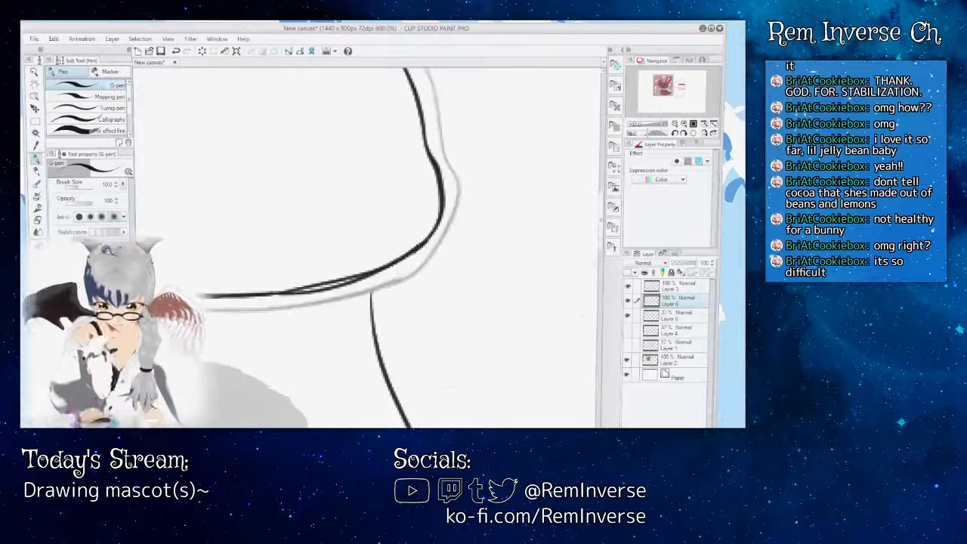
# - Erase the doubled stretch of the head's underside near the right neck line and redraw it as a single G-pen line
pyautogui.press('e')
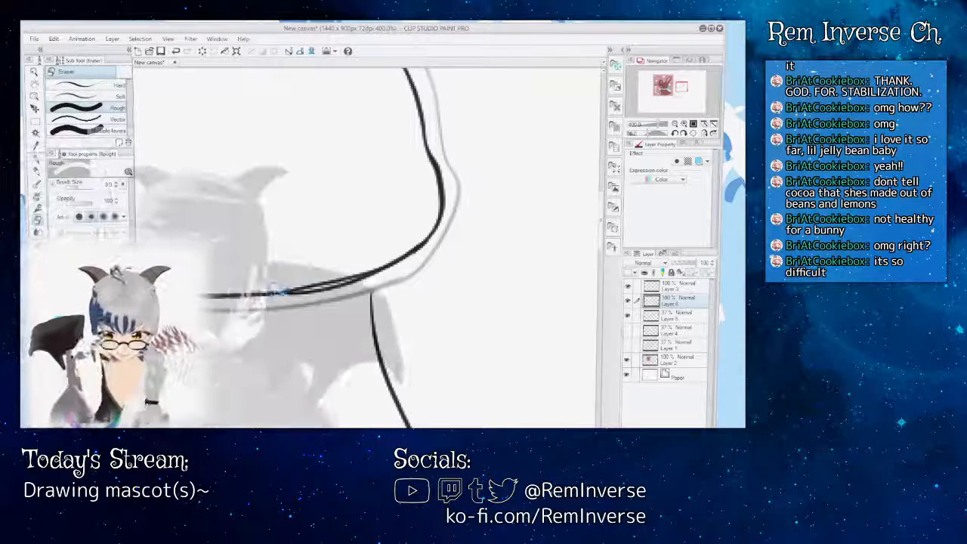
pyautogui.moveTo(272, 295); pyautogui.dragTo(342, 281)
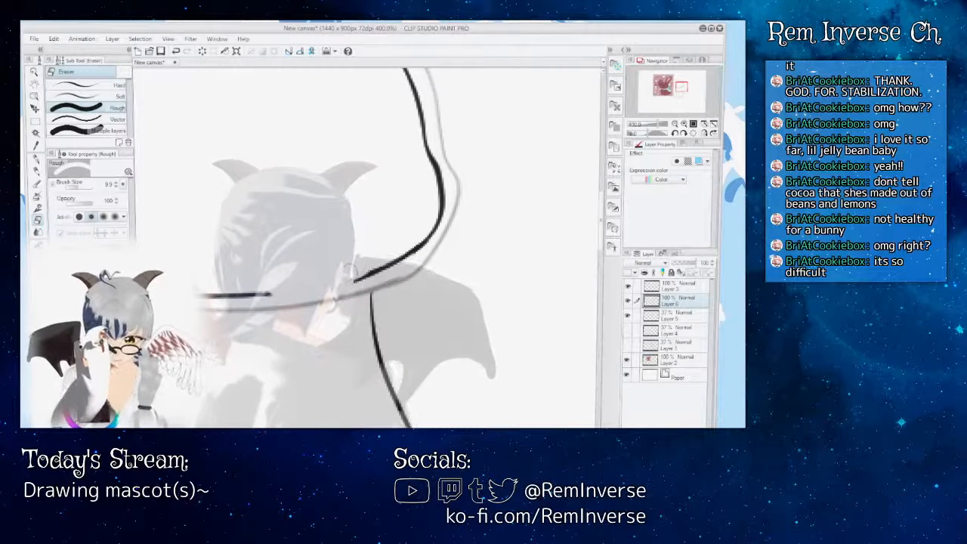
pyautogui.press('p')
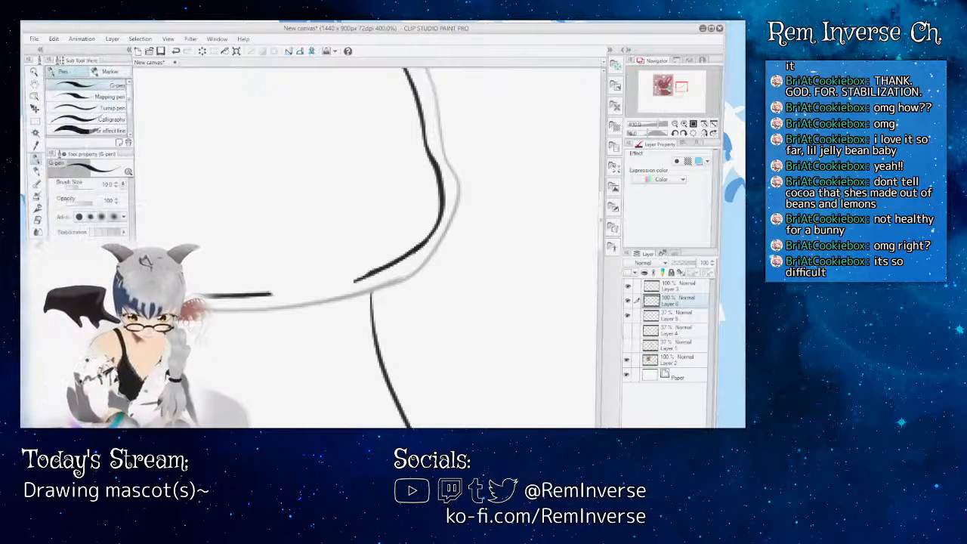
pyautogui.hotkey('ctrl', '+')
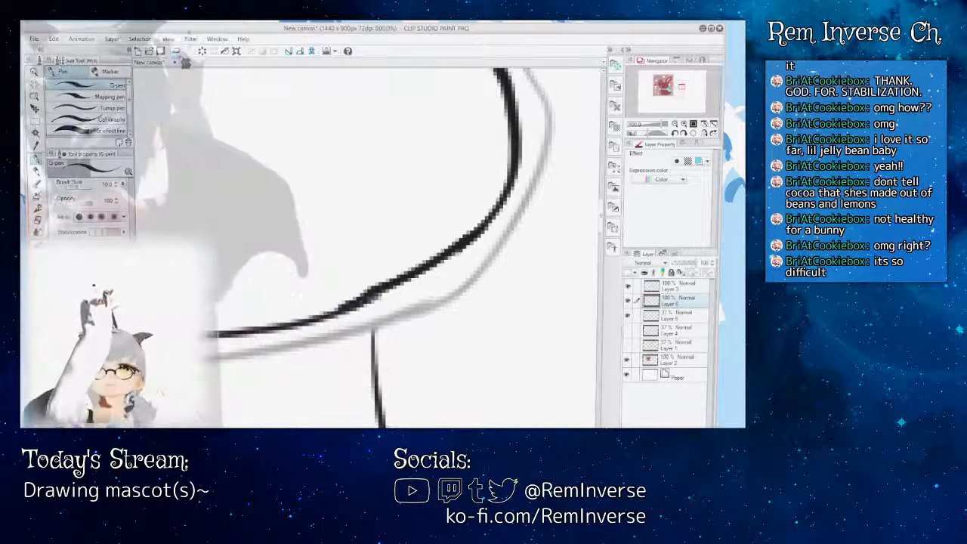
pyautogui.moveTo(210, 333)
pyautogui.mouseDown()
pyautogui.moveTo(304, 319)
pyautogui.moveTo(383, 288)
pyautogui.mouseUp()
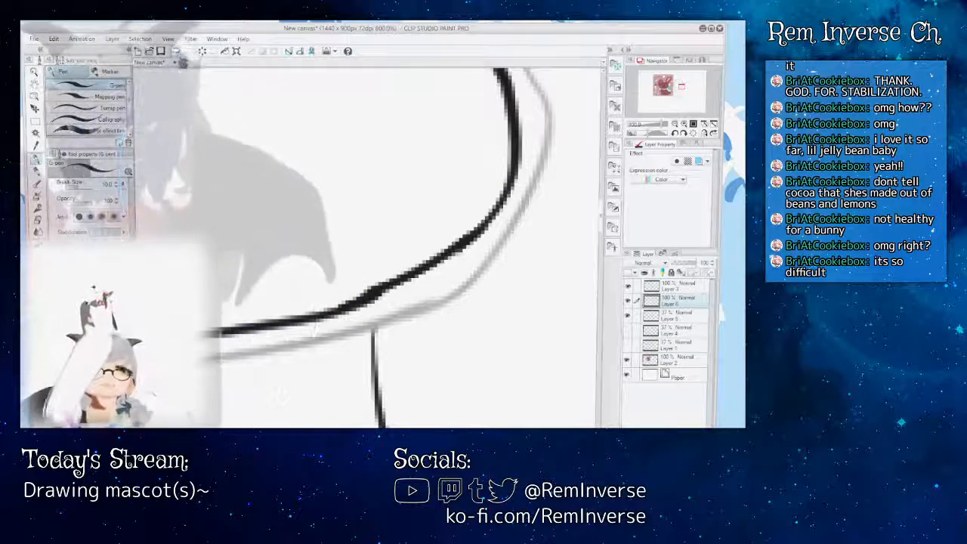
pyautogui.hotkey('ctrl', 'z')
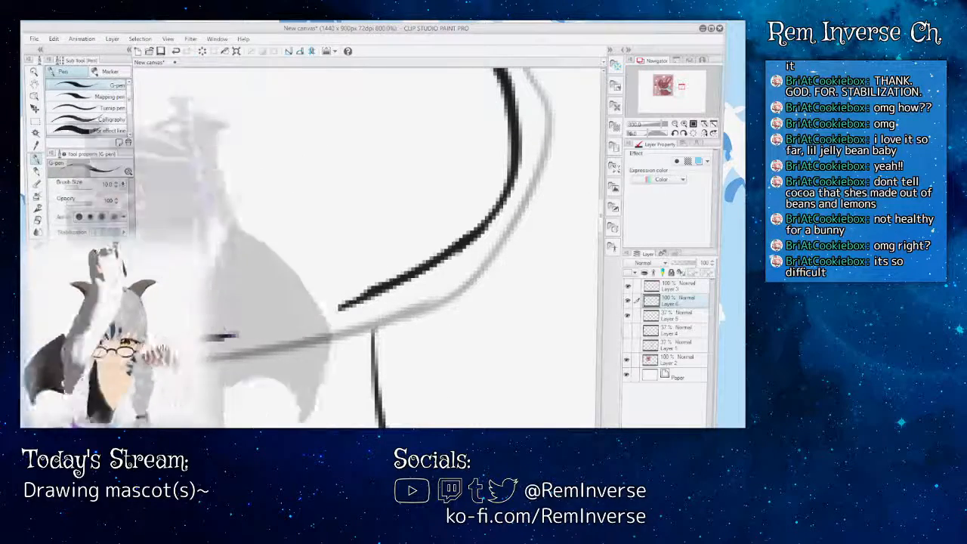
pyautogui.moveTo(339, 306); pyautogui.dragTo(207, 329)
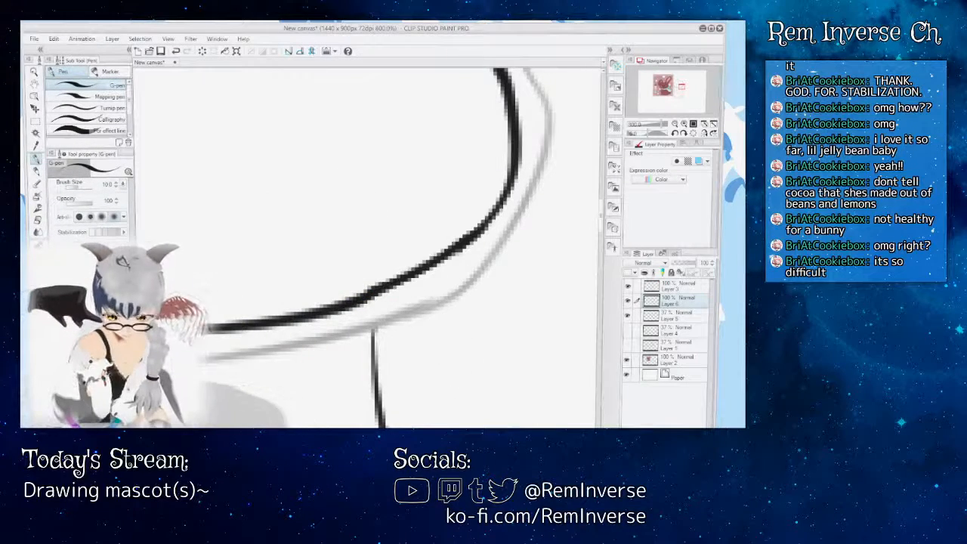
# - Examine the closed head outline along its underside and in relation to the body and reference picture
pyautogui.hotkey('ctrl', '-')
pyautogui.hotkey('ctrl', '-')
pyautogui.hotkey('ctrl', '-')
pyautogui.hotkey('ctrl', '-')
pyautogui.hotkey('ctrl', '-')
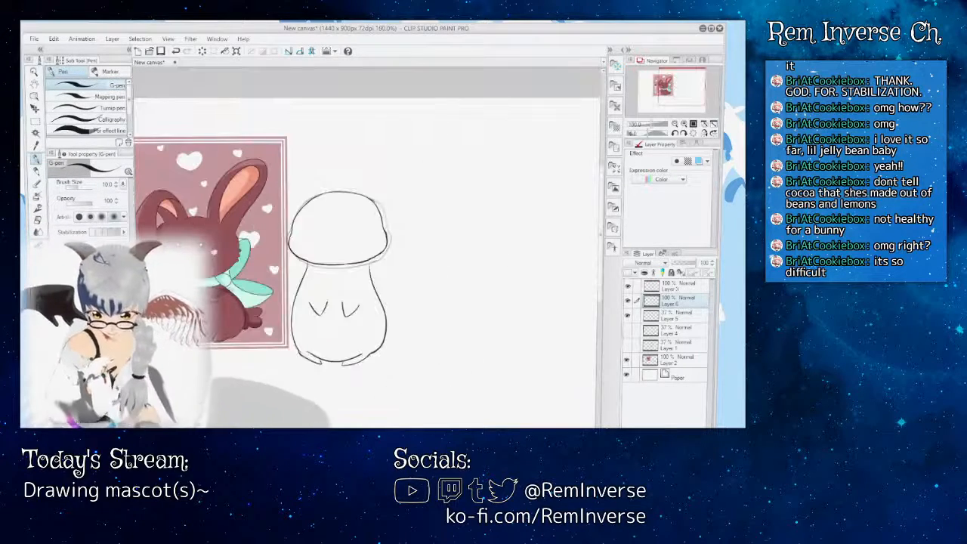
pyautogui.hotkey('ctrl', '+')
pyautogui.hotkey('ctrl', '+')
pyautogui.hotkey('ctrl', '+')
pyautogui.hotkey('ctrl', '+')
pyautogui.hotkey('ctrl', '+')
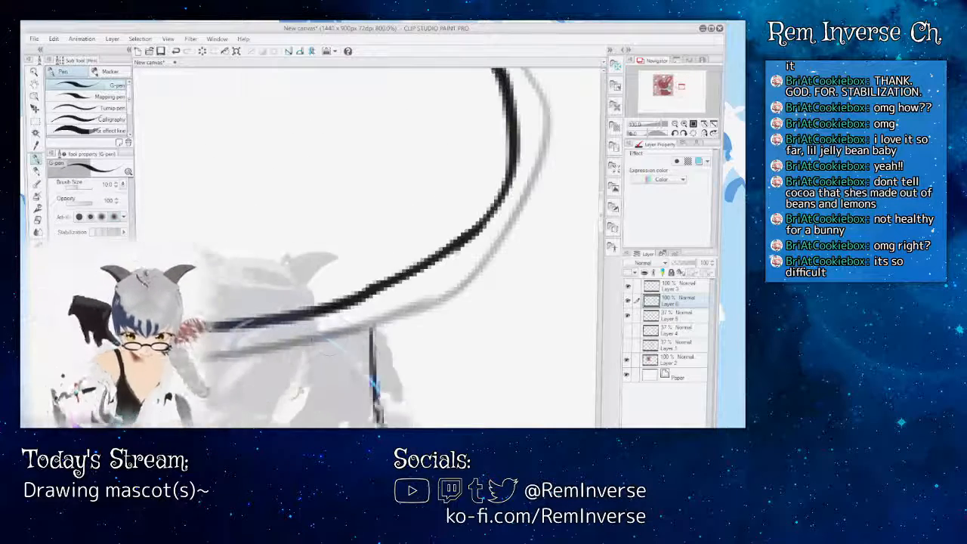
pyautogui.moveTo(340, 257); pyautogui.dragTo(487, 256)
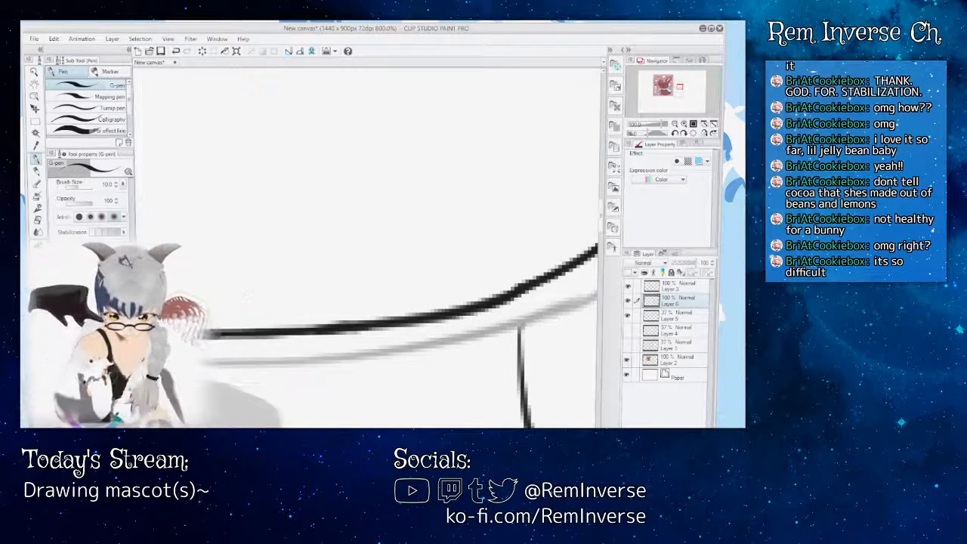
pyautogui.hotkey('ctrl', 'alt', '0')
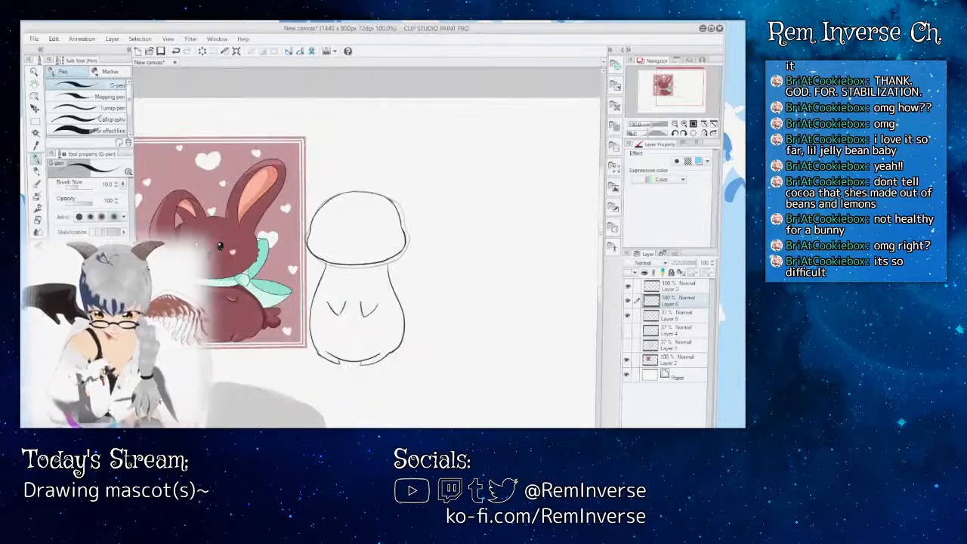
# - Hide the Layer 5 head sketch and extend the right neck line on Layer 3 up to the head outline
pyautogui.hotkey('ctrl', '+')
pyautogui.hotkey('ctrl', '+')
pyautogui.hotkey('ctrl', '+')
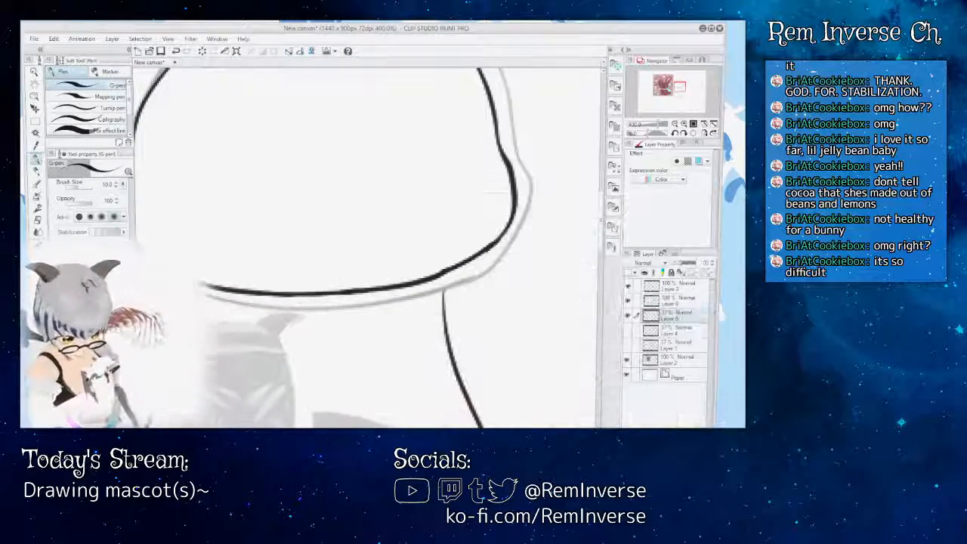
pyautogui.hotkey('ctrl', '+')
pyautogui.hotkey('ctrl', '+')
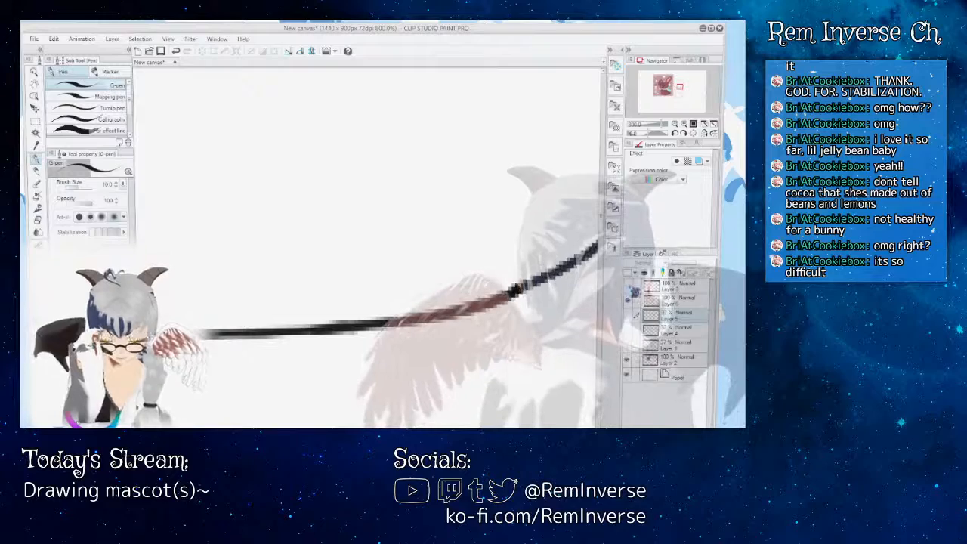
pyautogui.click(627, 287)
pyautogui.click(679, 287)
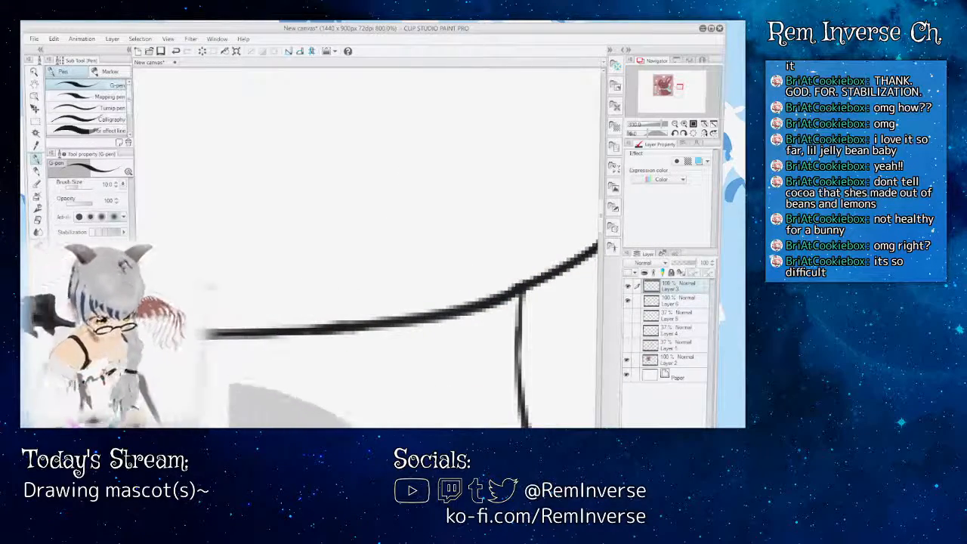
# - Move the inked body on Layer 3 slightly upward so the neck lines overlap the head
pyautogui.hotkey('ctrl', '-')
pyautogui.hotkey('ctrl', '-')
pyautogui.hotkey('ctrl', '-')
pyautogui.hotkey('ctrl', '-')
pyautogui.hotkey('ctrl', '-')
pyautogui.hotkey('ctrl', '-')
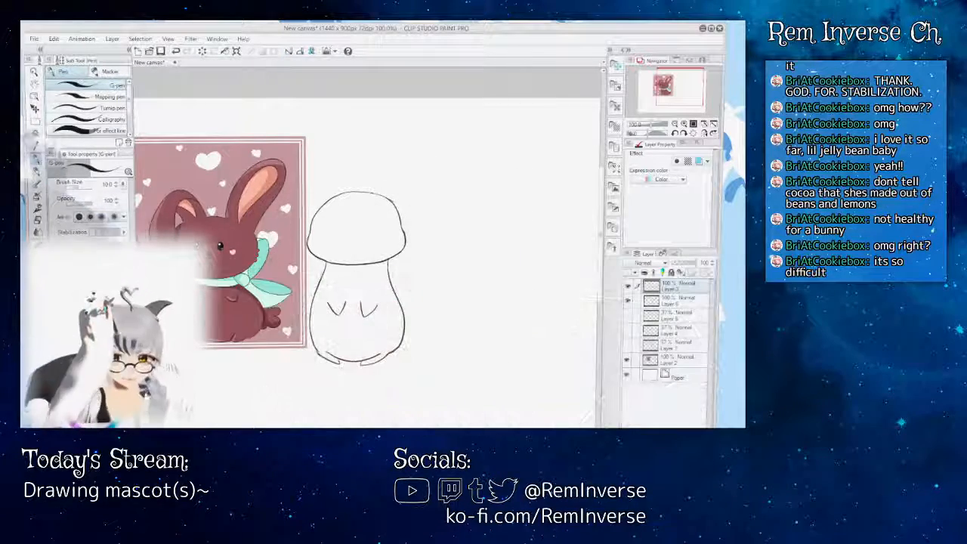
pyautogui.press('k')
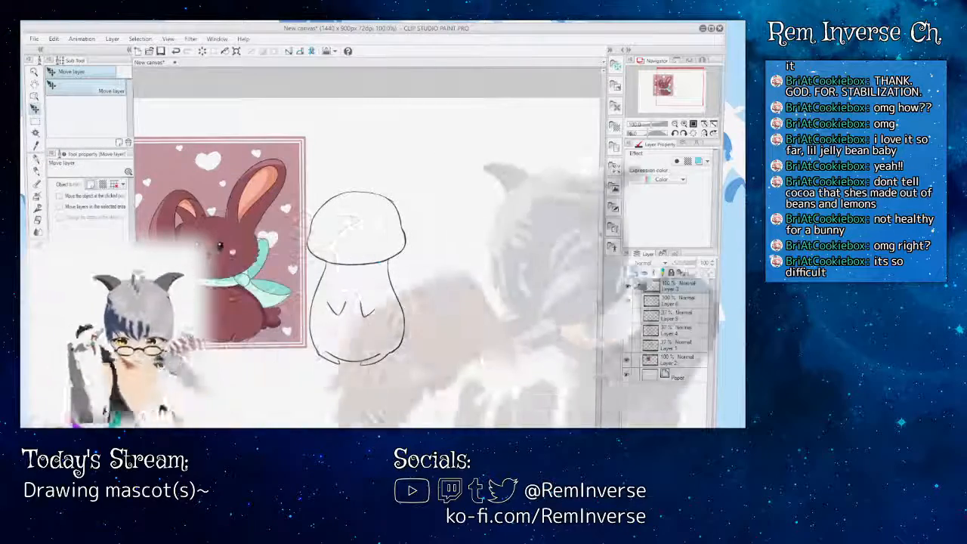
pyautogui.click(627, 287)
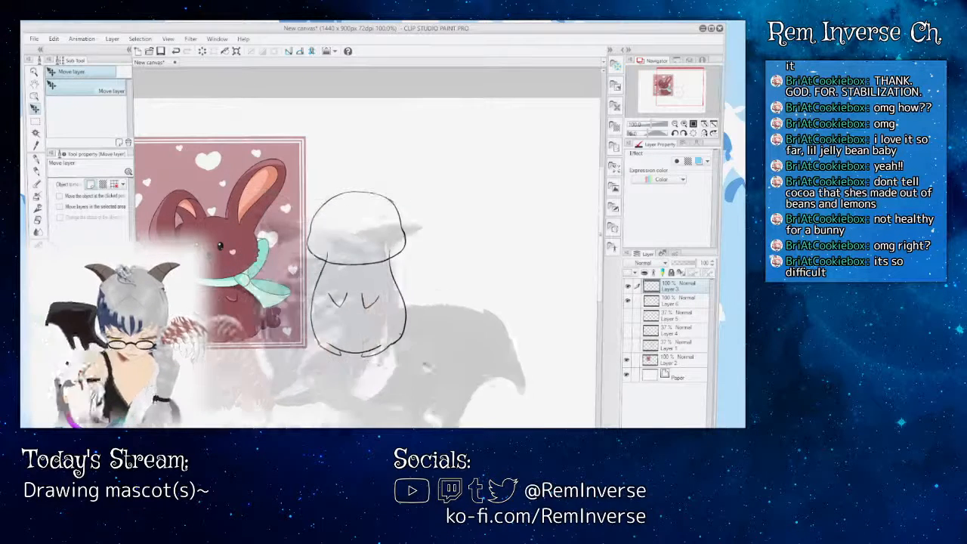
# - Erase the ends of the neck lines on Layer 3 that stick up inside the head outline
pyautogui.hotkey('ctrl', '+')
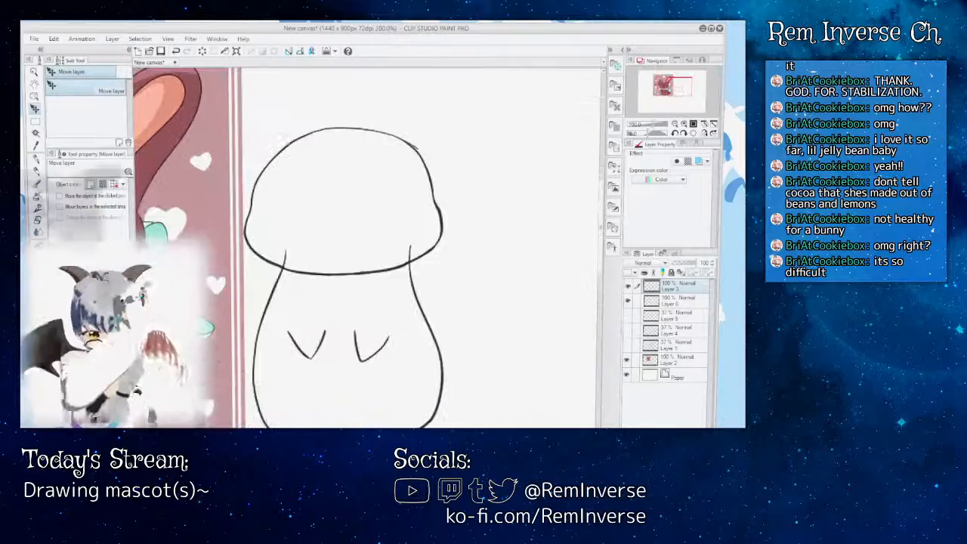
pyautogui.press('e')
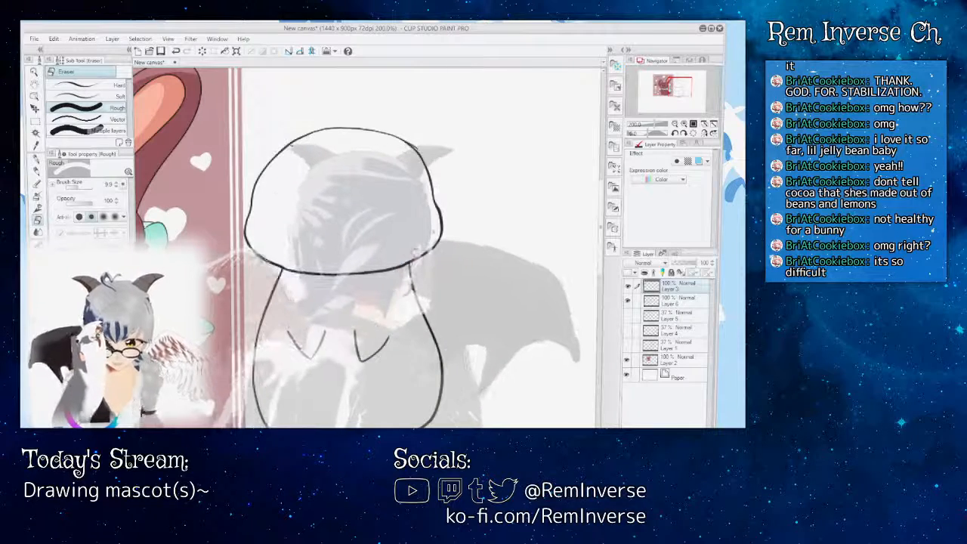
pyautogui.hotkey('ctrl', '+')
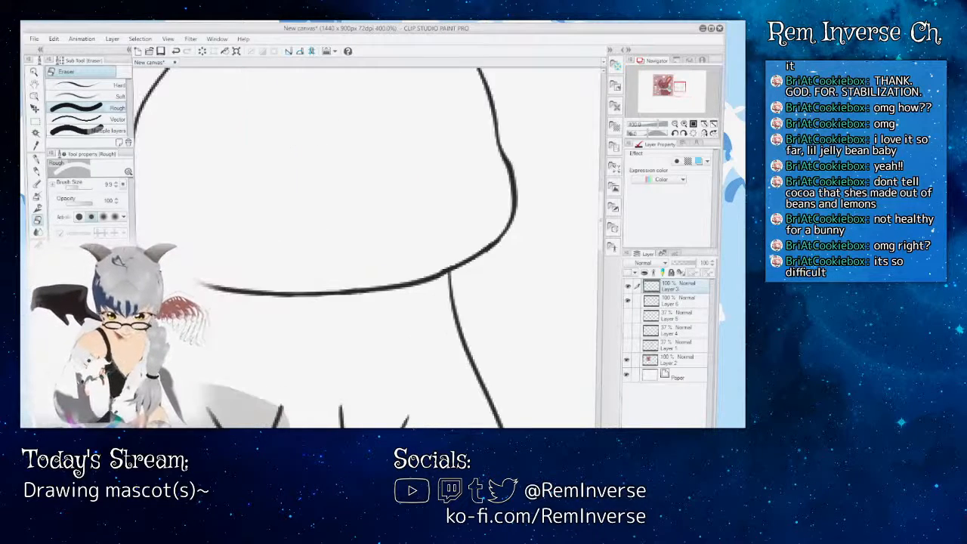
# - Show the full rough bunny sketch on Layer 1 and add a new layer above the line art
pyautogui.hotkey('ctrl', '-')
pyautogui.hotkey('ctrl', '-')
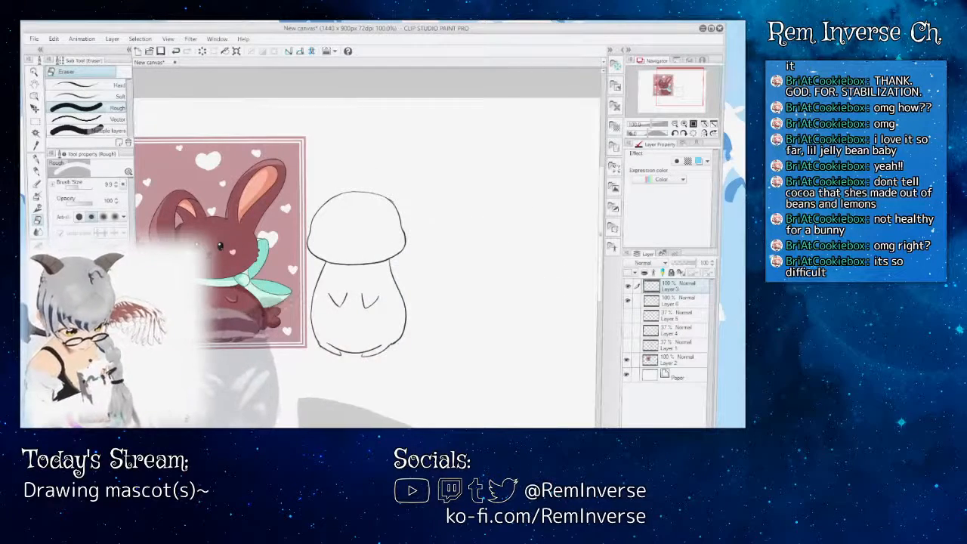
pyautogui.hotkey('ctrl', '+')
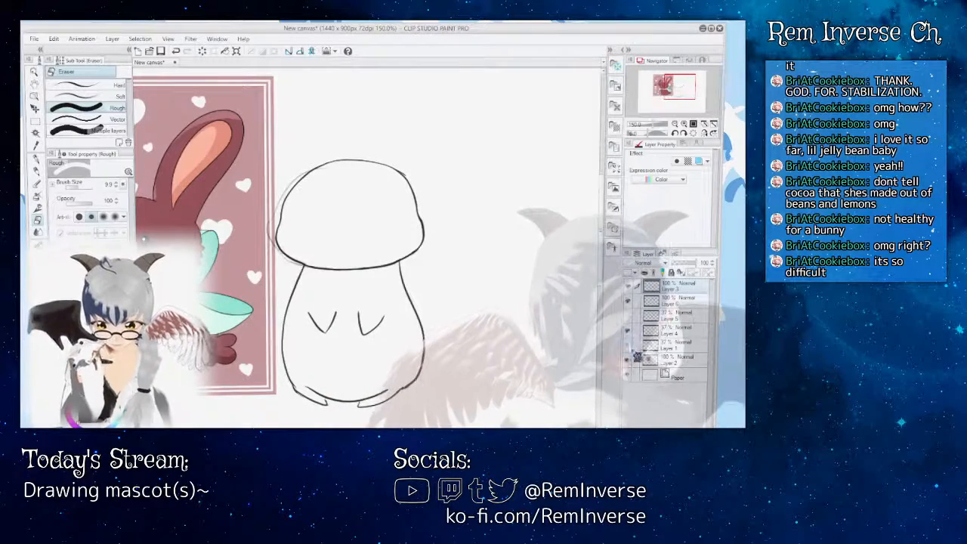
pyautogui.click(627, 345)
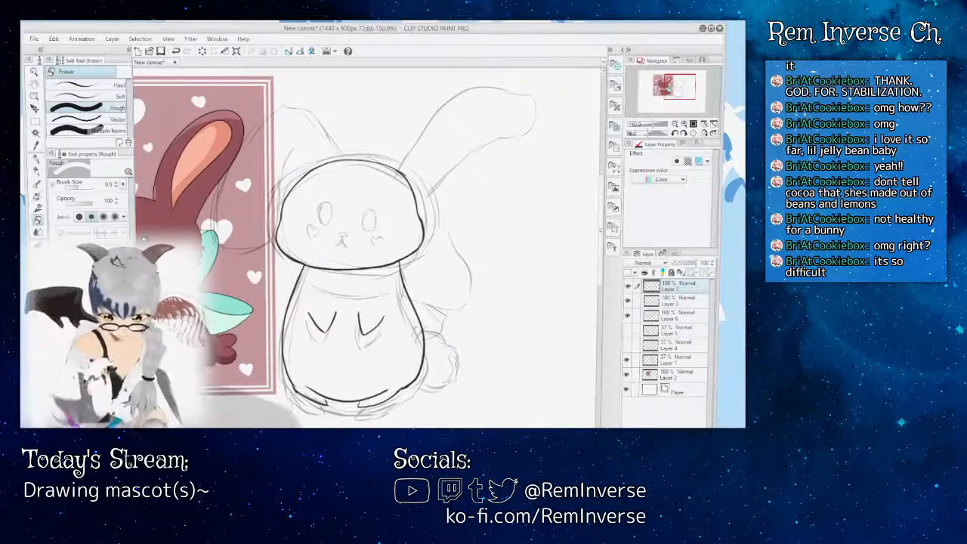
# - Ink the upper edge and rounded tip of the right ear with the G-pen, following the rough sketch from the head outline
pyautogui.hotkey('ctrl', '-')
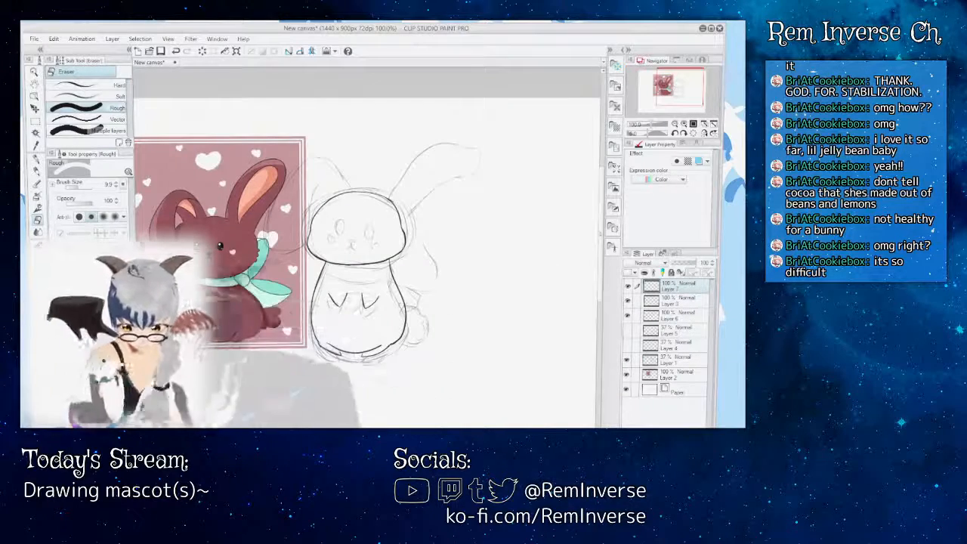
pyautogui.hotkey('ctrl', '+')
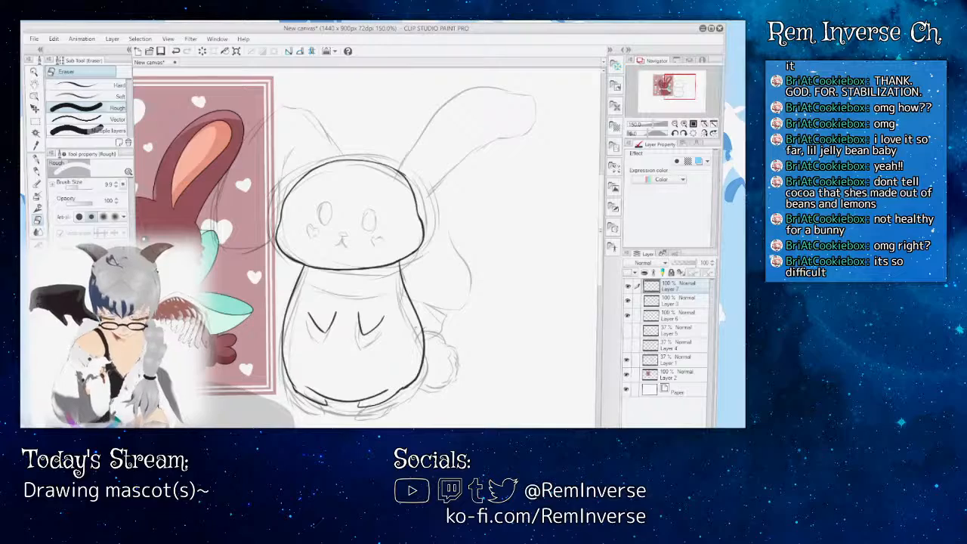
pyautogui.hotkey('ctrl', '+')
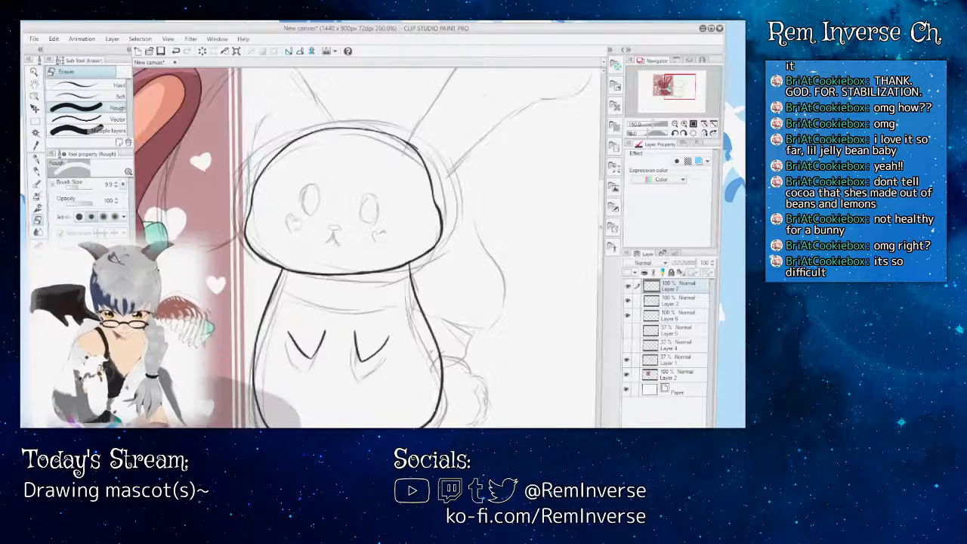
pyautogui.hotkey('ctrl', 'z')
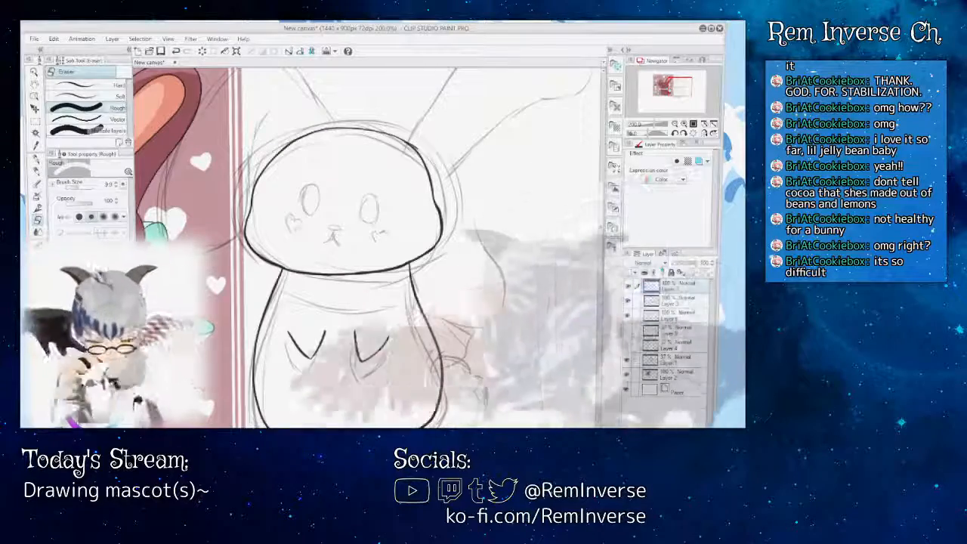
pyautogui.scroll(3, 363, 242)
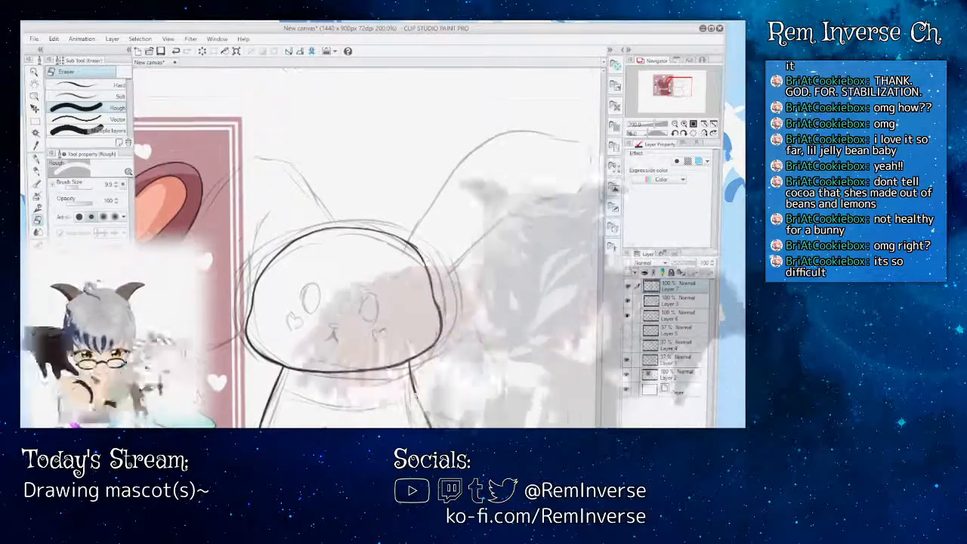
pyautogui.hscroll(2, 363, 242)
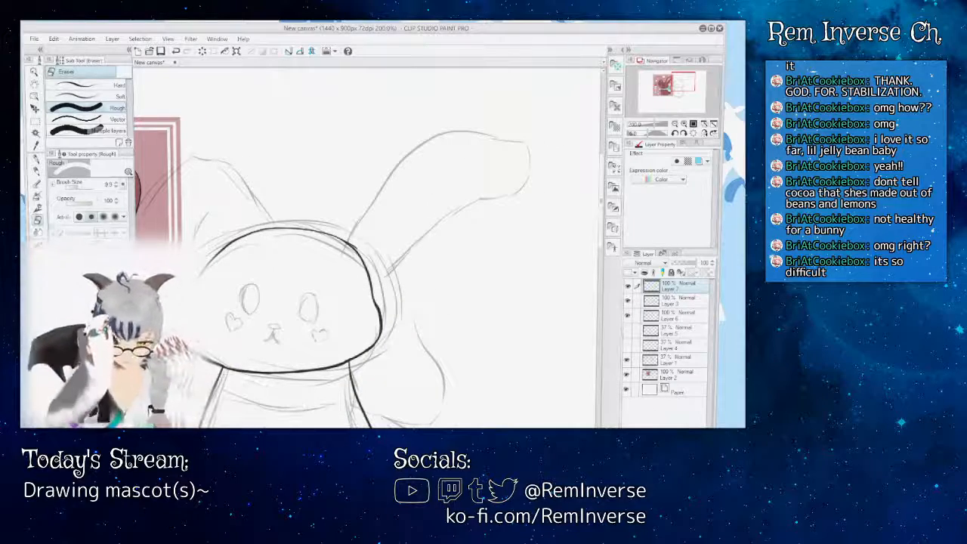
pyautogui.press('p')
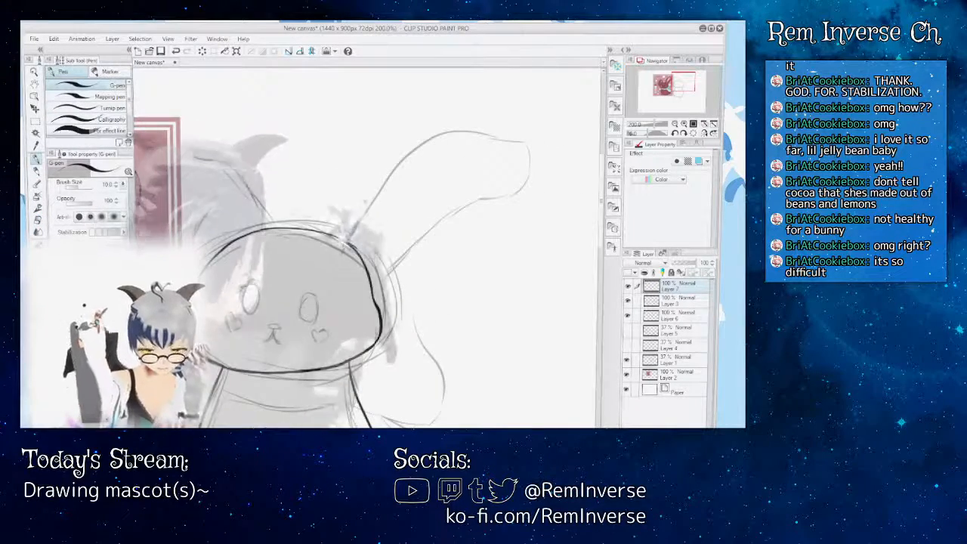
pyautogui.moveTo(346, 240); pyautogui.dragTo(426, 130)
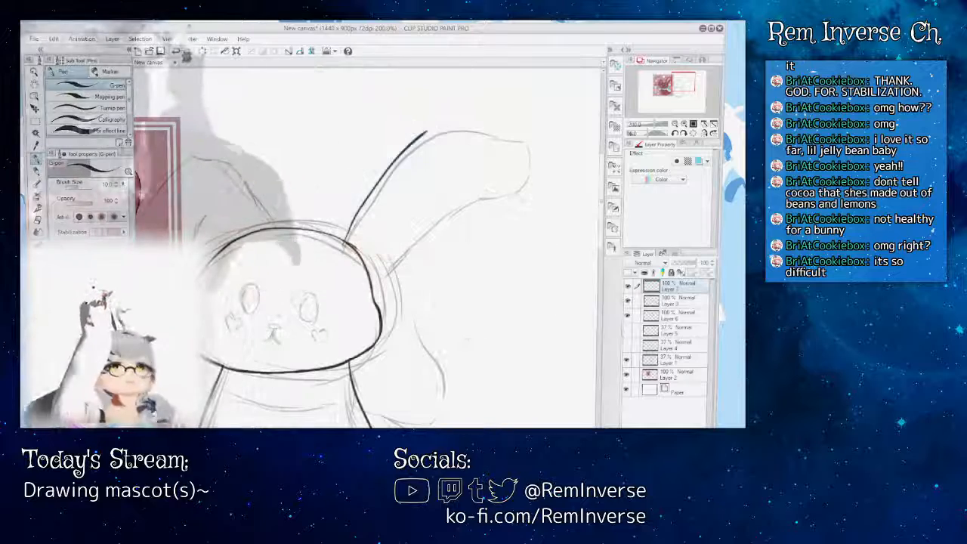
pyautogui.hotkey('ctrl', 'z')
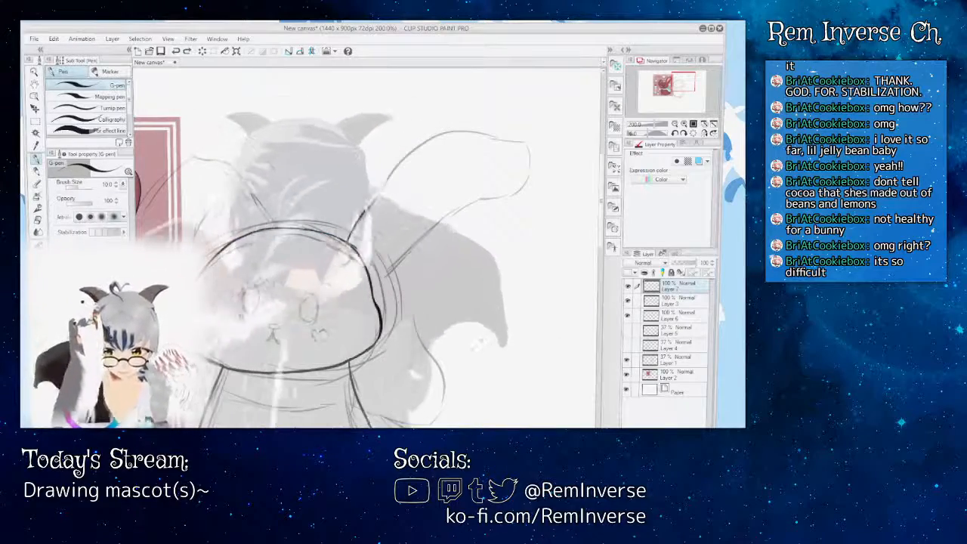
pyautogui.moveTo(346, 240)
pyautogui.mouseDown()
pyautogui.moveTo(500, 137)
pyautogui.moveTo(525, 142)
pyautogui.moveTo(530, 165)
pyautogui.moveTo(518, 190)
pyautogui.mouseUp()
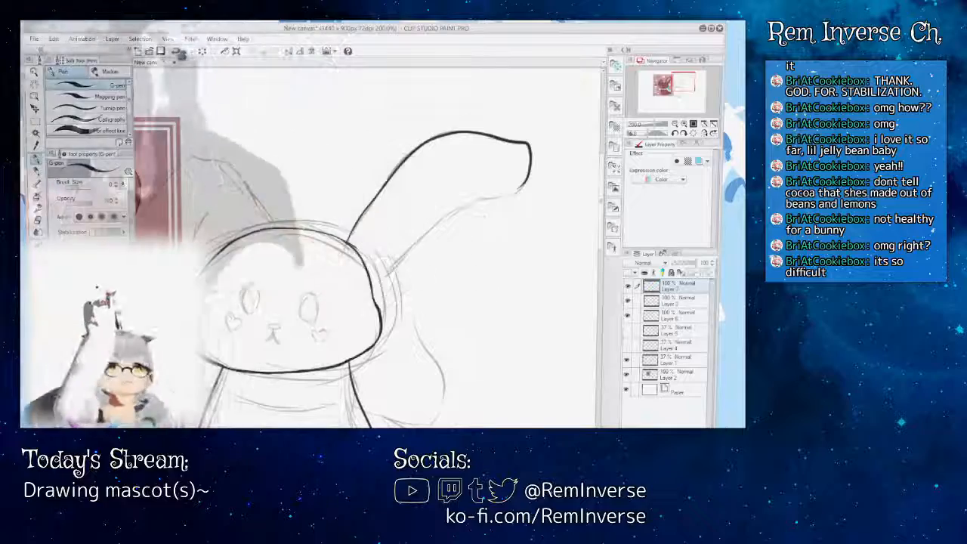
pyautogui.hotkey('ctrl', 'z')
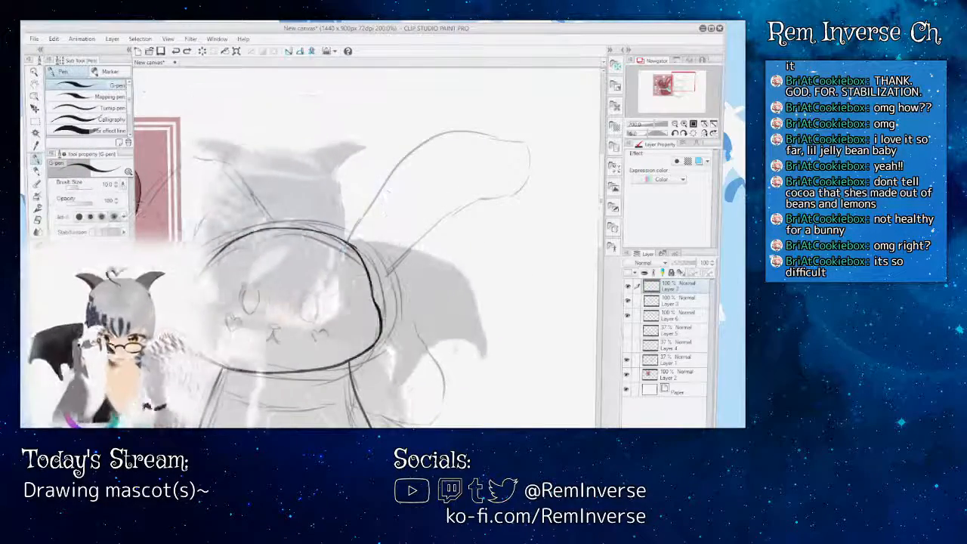
pyautogui.moveTo(346, 253)
pyautogui.mouseDown()
pyautogui.moveTo(383, 177)
pyautogui.moveTo(425, 141)
pyautogui.moveTo(465, 132)
pyautogui.moveTo(526, 141)
pyautogui.moveTo(525, 172)
pyautogui.moveTo(506, 189)
pyautogui.moveTo(438, 213)
pyautogui.mouseUp()
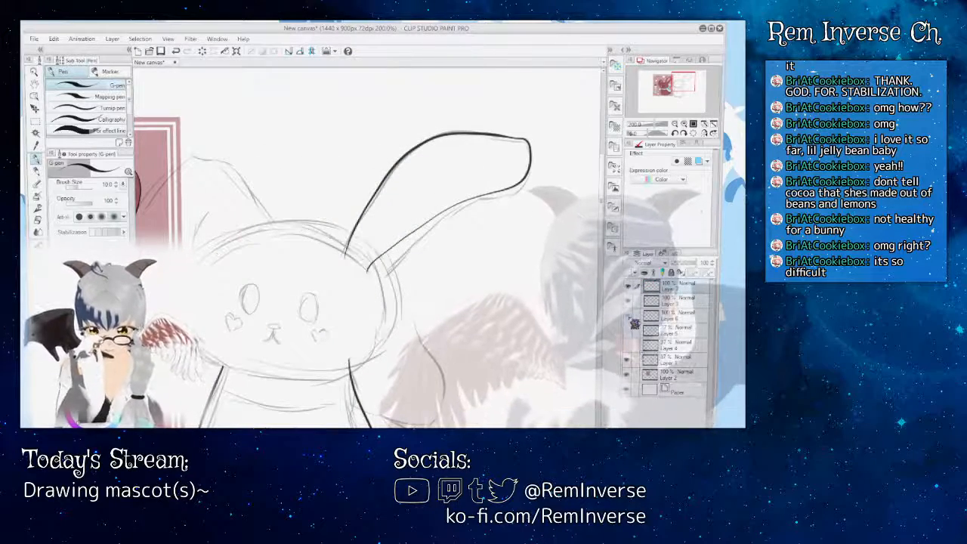
# - Check the right ear against the head outline and remove the ear's inked lower edge
pyautogui.click(630, 363)
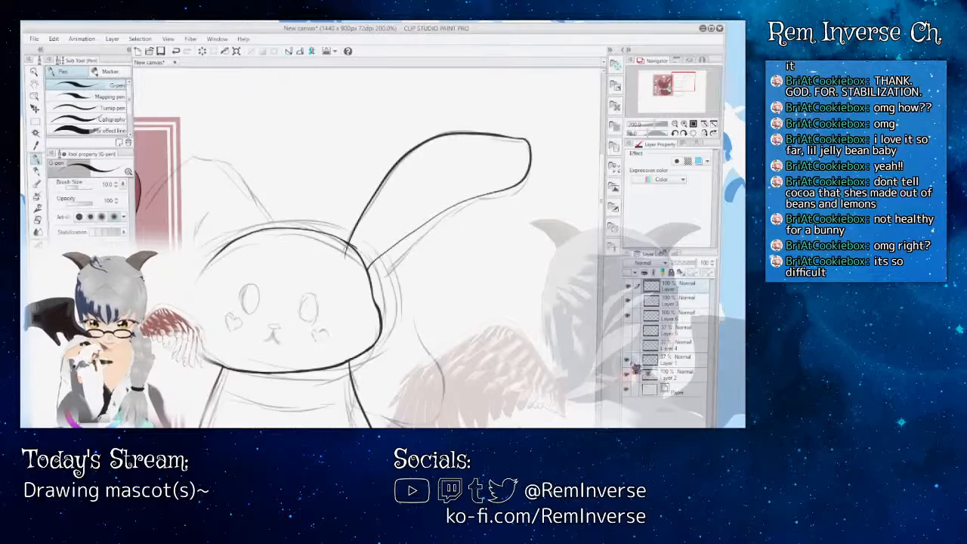
pyautogui.click(630, 362)
pyautogui.press('e')
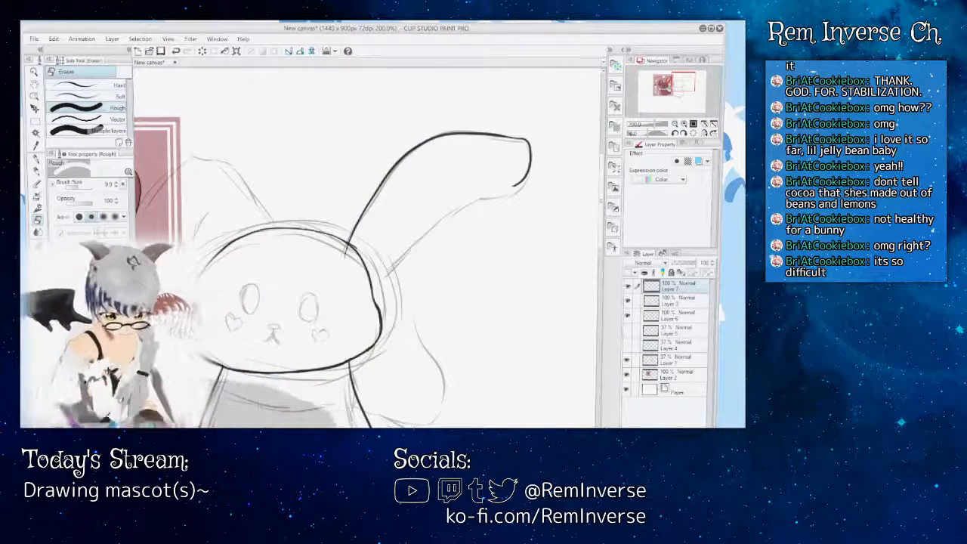
# - Try to ink the lower edge of the right ear from its tip down to the side of the head
pyautogui.hotkey('ctrl', '+')
pyautogui.moveTo(375, 141); pyautogui.dragTo(242, 143)
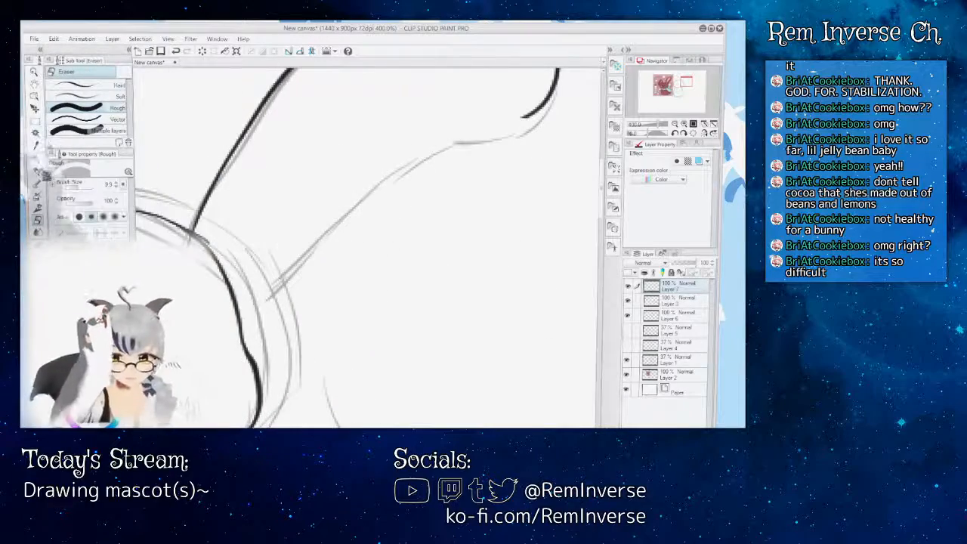
pyautogui.press('p')
pyautogui.moveTo(528, 113); pyautogui.dragTo(391, 172)
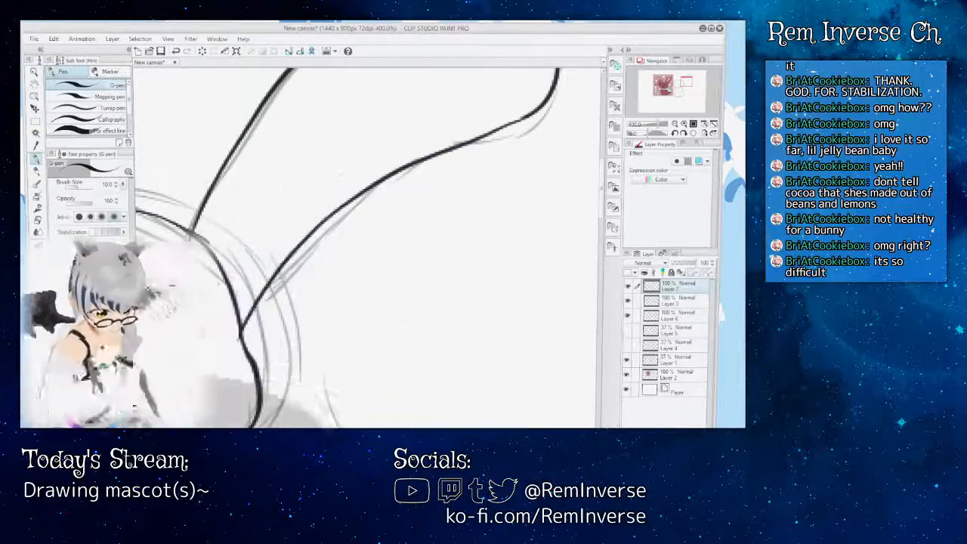
pyautogui.scroll(3, 369, 247)
pyautogui.scroll(-1, 368, 247)
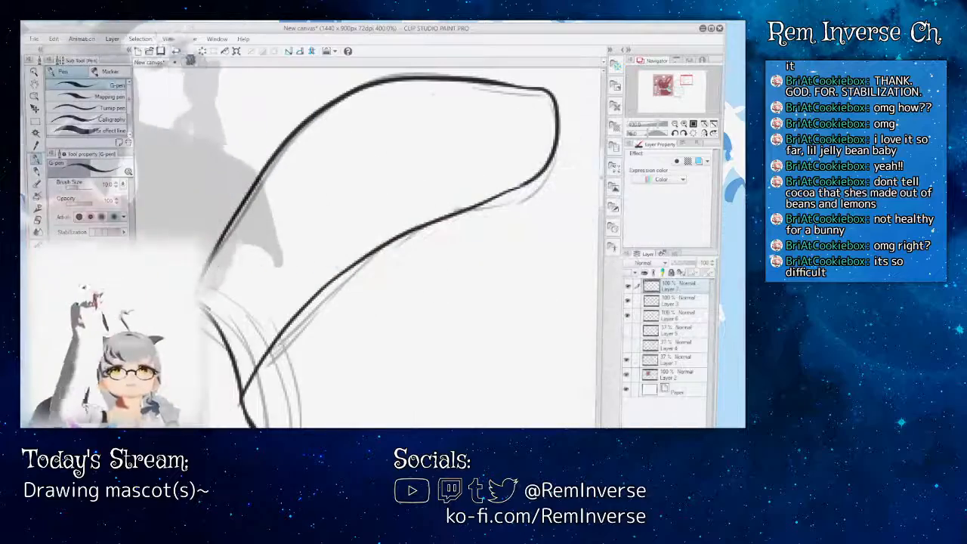
pyautogui.hotkey('ctrl', 'z')
pyautogui.moveTo(525, 183)
pyautogui.mouseDown()
pyautogui.moveTo(425, 201)
pyautogui.moveTo(379, 222)
pyautogui.mouseUp()
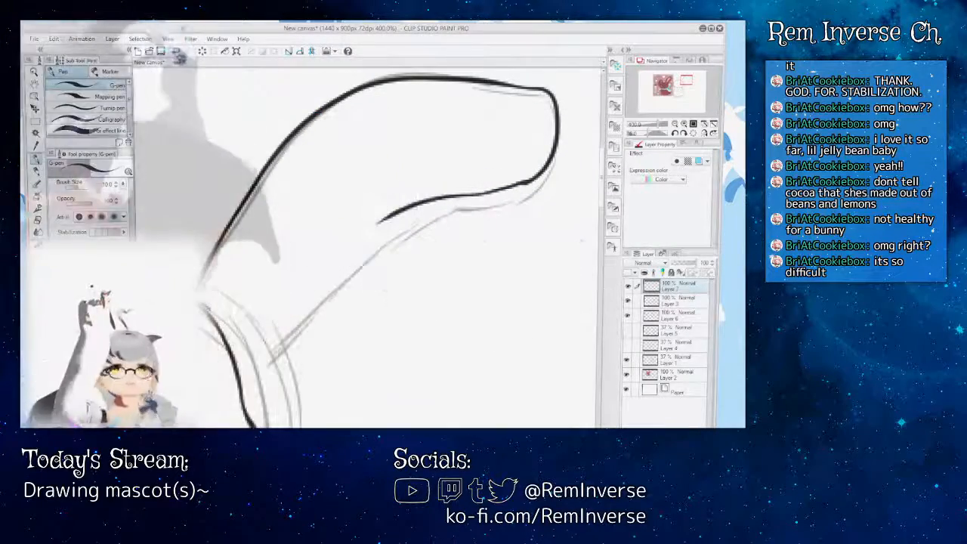
pyautogui.hotkey('ctrl', 'z')
pyautogui.moveTo(524, 181)
pyautogui.mouseDown()
pyautogui.moveTo(417, 200)
pyautogui.moveTo(329, 256)
pyautogui.mouseUp()
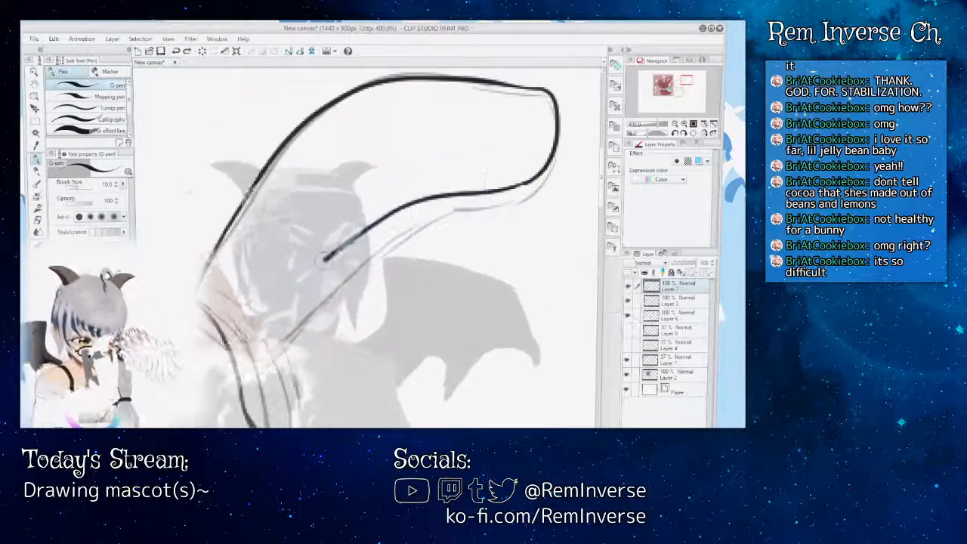
# - Try to move the reference image on Layer 2 away from the sketched left ear
pyautogui.moveTo(157, 198)
pyautogui.mouseDown()
pyautogui.moveTo(589, 202)
pyautogui.moveTo(574, 201)
pyautogui.mouseUp()
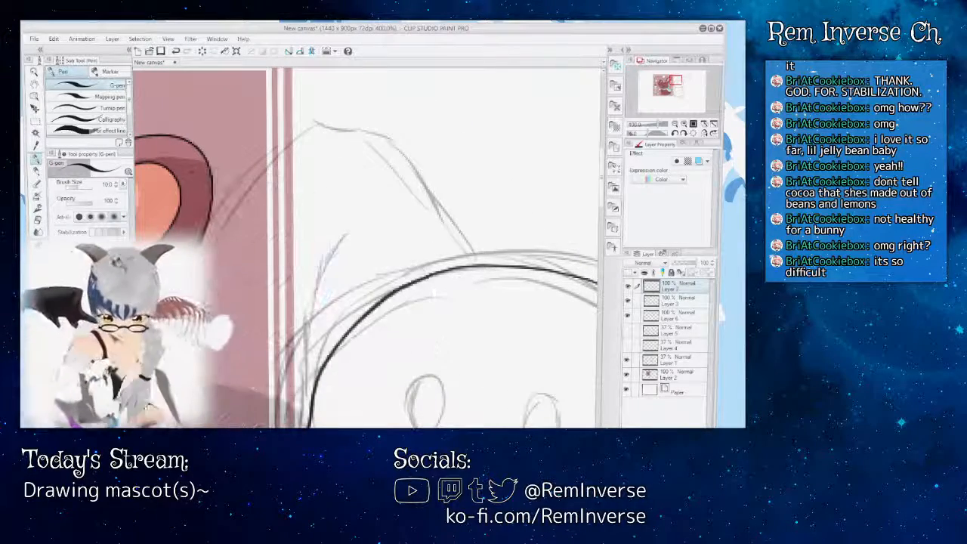
pyautogui.hotkey('ctrl', '-')
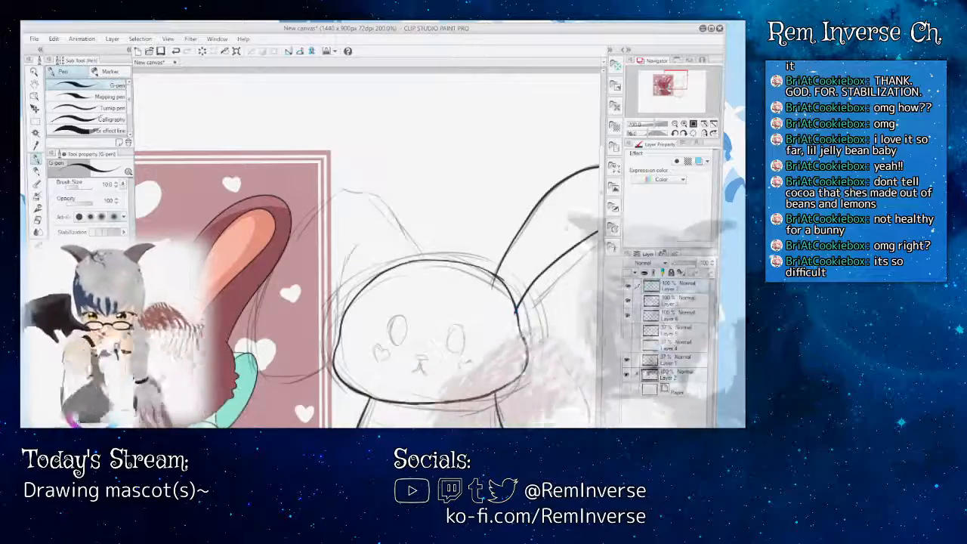
pyautogui.click(678, 374)
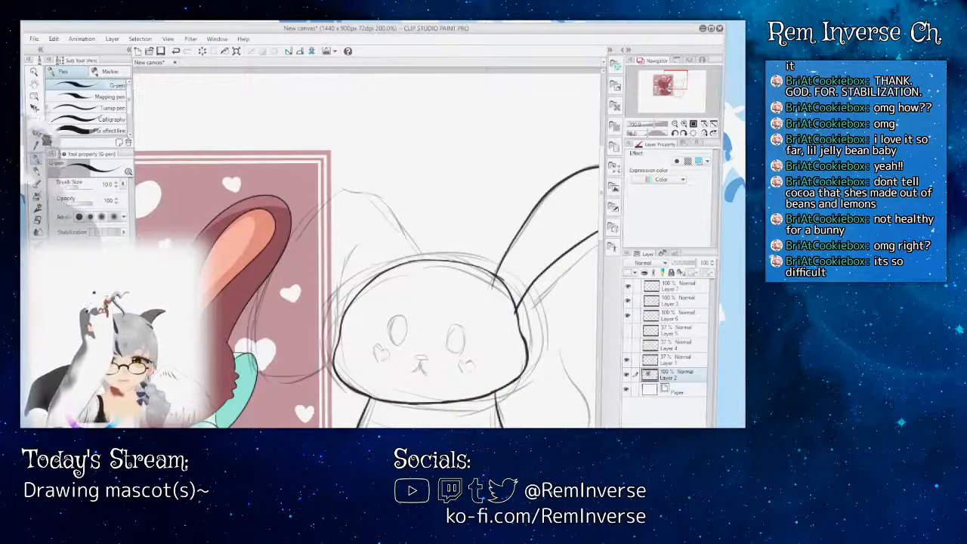
pyautogui.press('k')
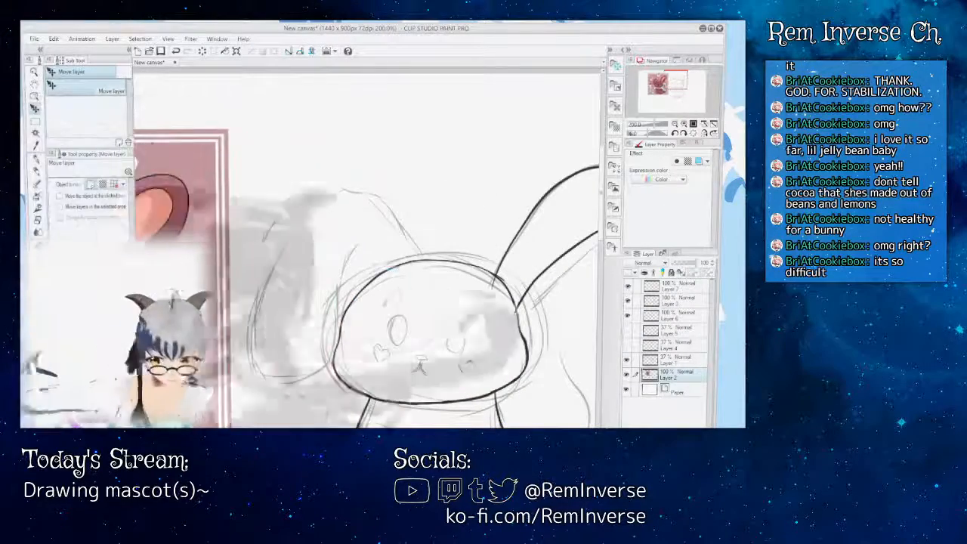
pyautogui.press('p')
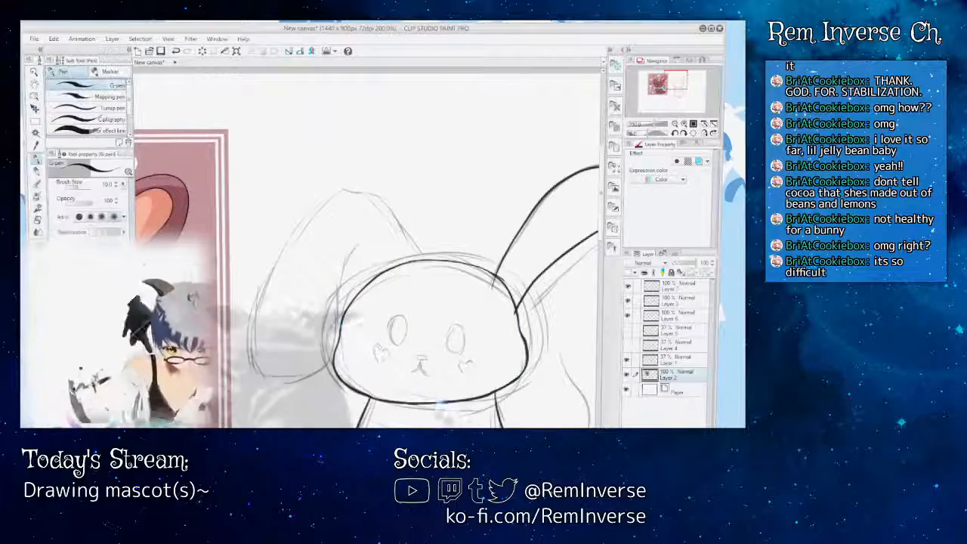
pyautogui.hscroll(5, 369, 250)
pyautogui.hscroll(-4, 369, 249)
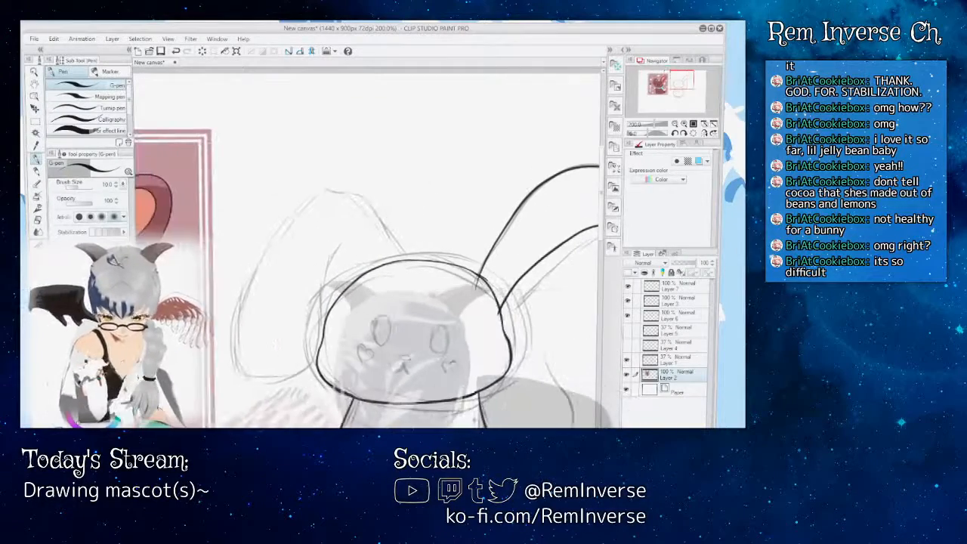
pyautogui.hscroll(5, 368, 250)
pyautogui.hscroll(3, 368, 249)
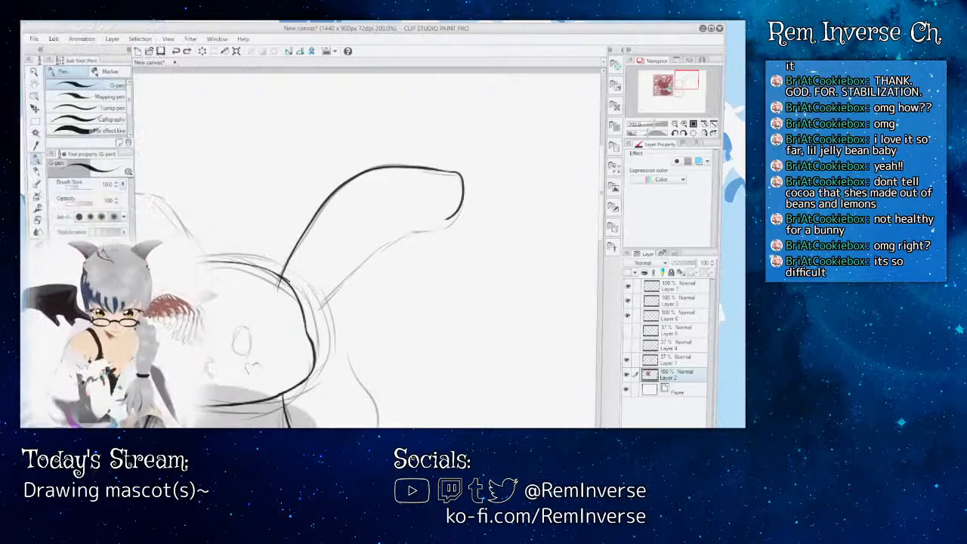
# - Ink the lower edge of the right ear from its tip to the head outline, redrawing the half nearest the head
pyautogui.scroll(2, 364, 246)
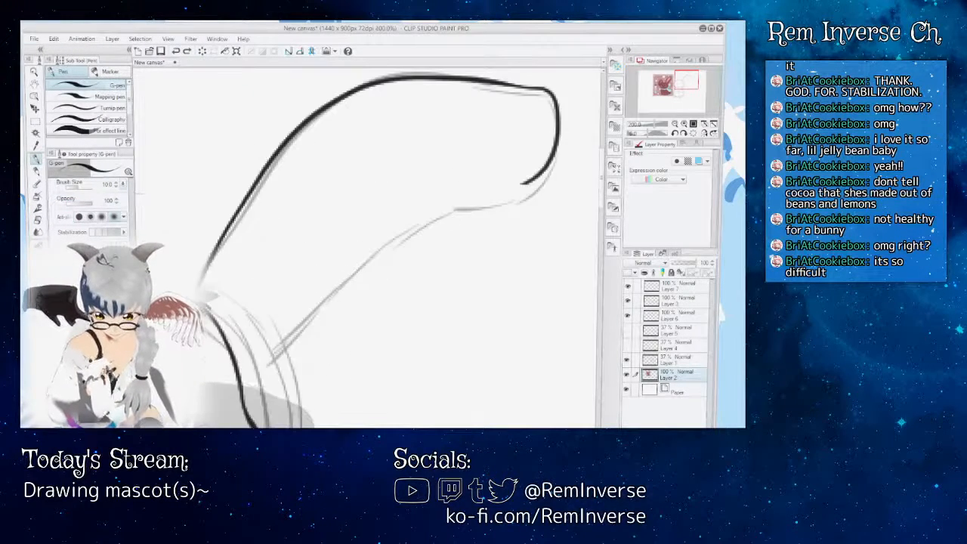
pyautogui.moveTo(526, 183)
pyautogui.mouseDown()
pyautogui.moveTo(388, 207)
pyautogui.moveTo(336, 238)
pyautogui.moveTo(289, 287)
pyautogui.mouseUp()
pyautogui.moveTo(240, 382); pyautogui.dragTo(239, 385)
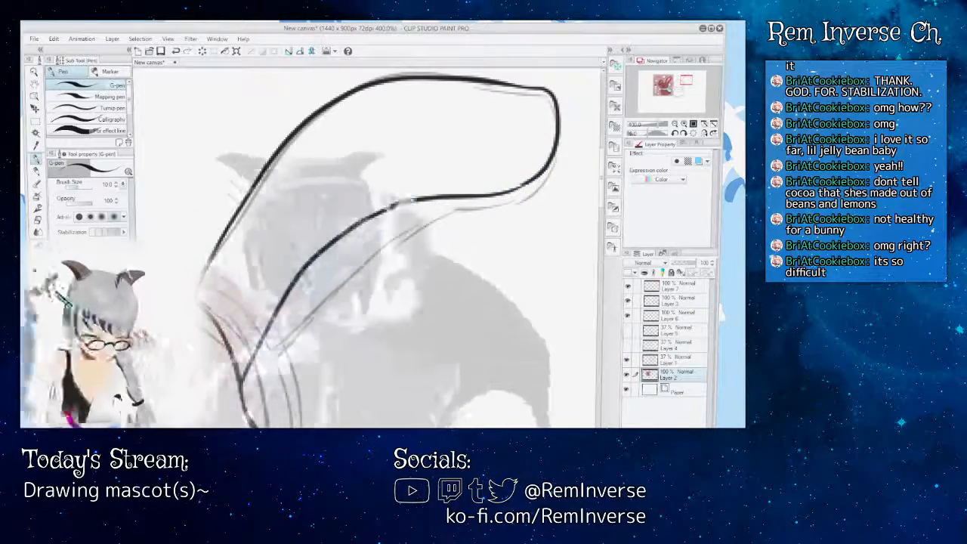
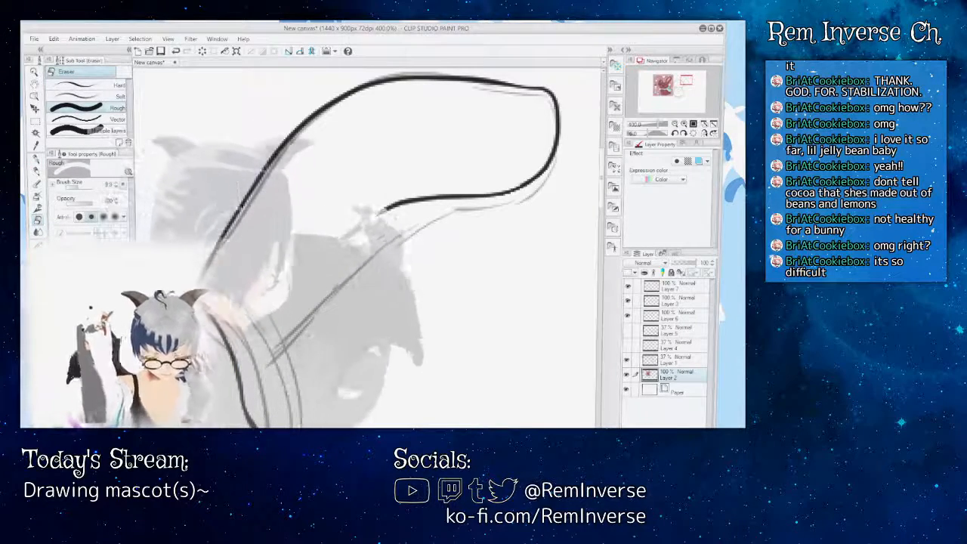
pyautogui.press('p')
pyautogui.moveTo(381, 205); pyautogui.dragTo(329, 261)
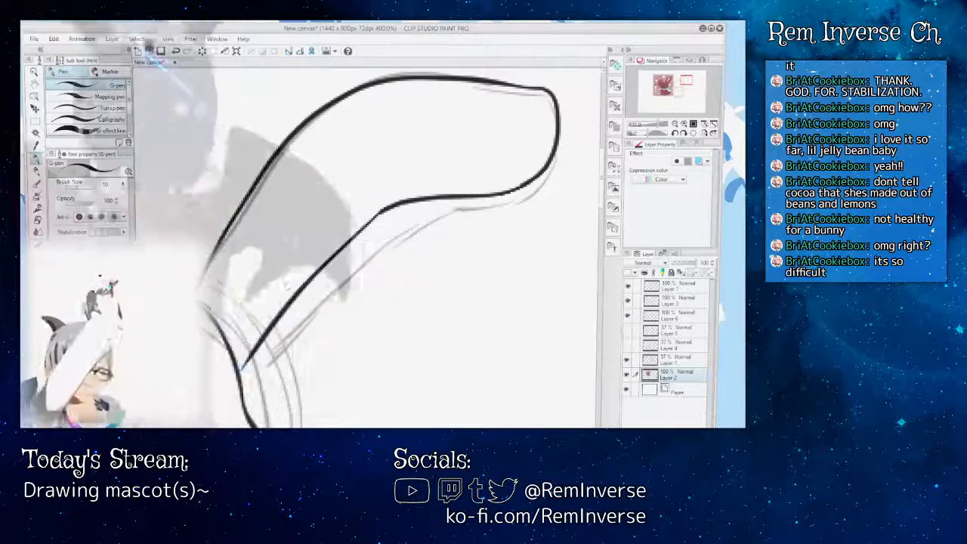
pyautogui.hotkey('ctrl', 'z')
pyautogui.moveTo(381, 206)
pyautogui.mouseDown()
pyautogui.moveTo(345, 227)
pyautogui.moveTo(294, 298)
pyautogui.mouseUp()
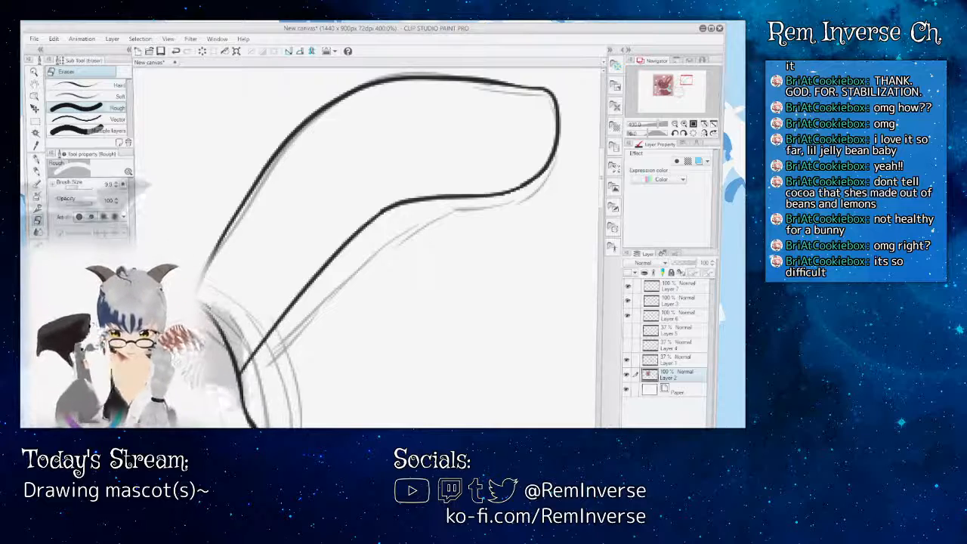
# - Ink the inner edge of the left ear with the G-pen, from its upper tip down to the head outline
pyautogui.moveTo(204, 249); pyautogui.dragTo(608, 246)
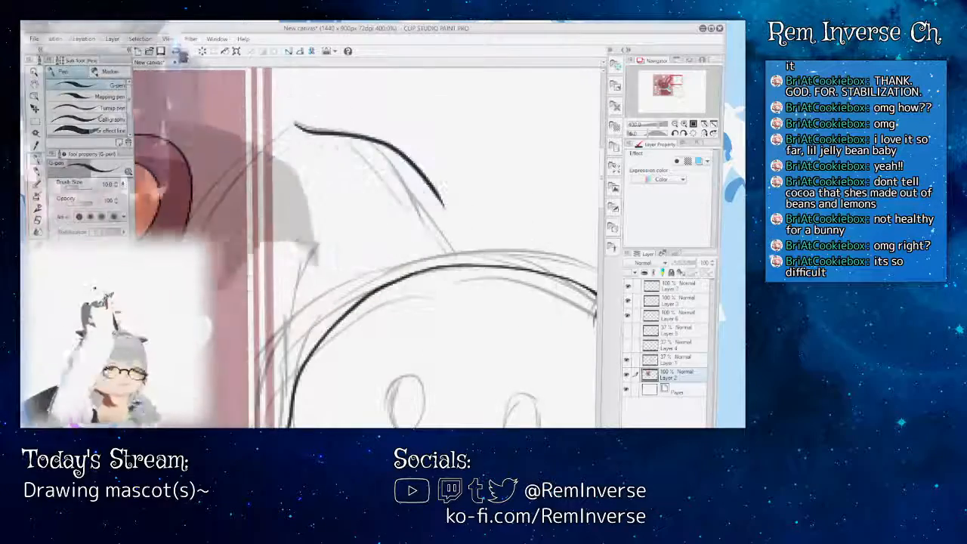
pyautogui.moveTo(291, 120)
pyautogui.mouseDown()
pyautogui.moveTo(374, 145)
pyautogui.moveTo(413, 179)
pyautogui.moveTo(473, 280)
pyautogui.mouseUp()
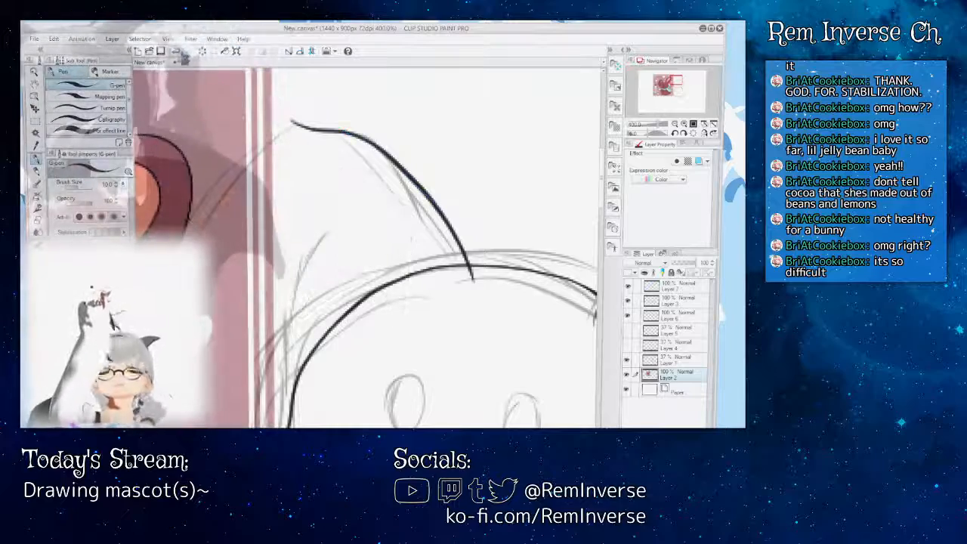
pyautogui.hotkey('ctrl', 'z')
pyautogui.moveTo(344, 134)
pyautogui.mouseDown()
pyautogui.moveTo(385, 170)
pyautogui.moveTo(427, 249)
pyautogui.mouseUp()
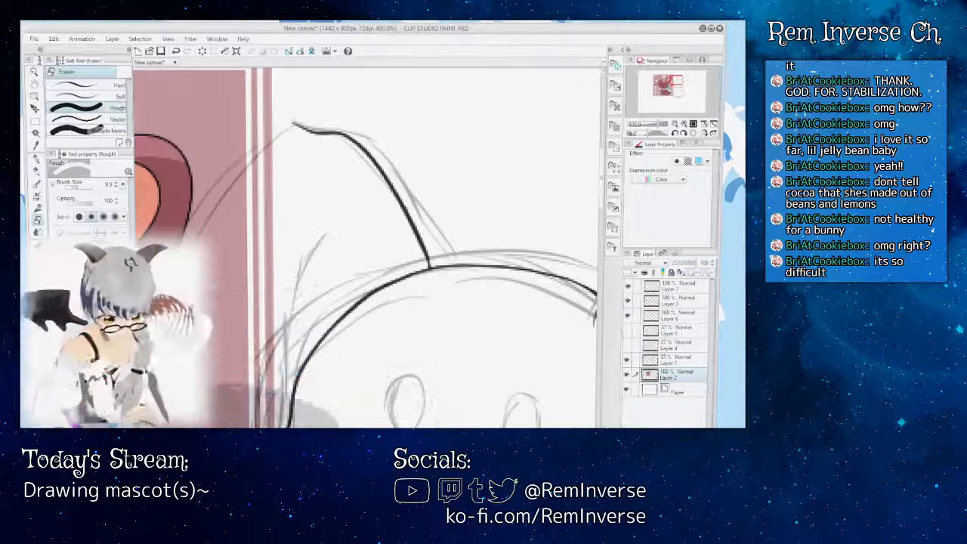
pyautogui.hotkey('ctrl', '-')
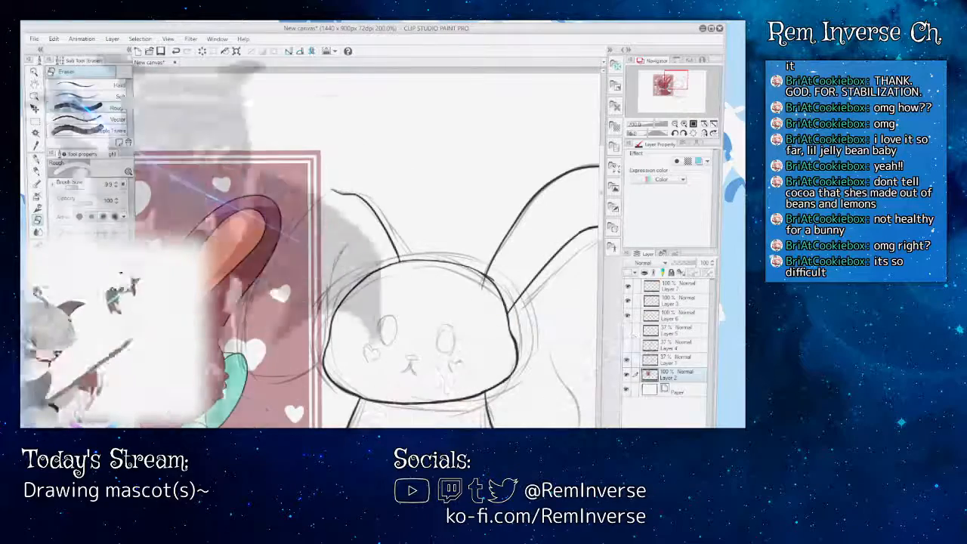
pyautogui.press('k')
pyautogui.moveTo(453, 250); pyautogui.dragTo(412, 259)
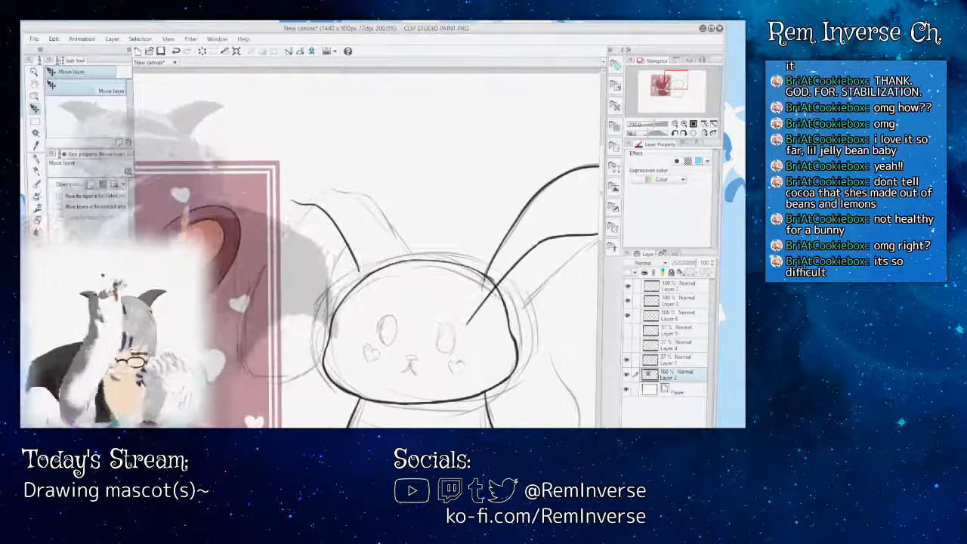
pyautogui.press('m')
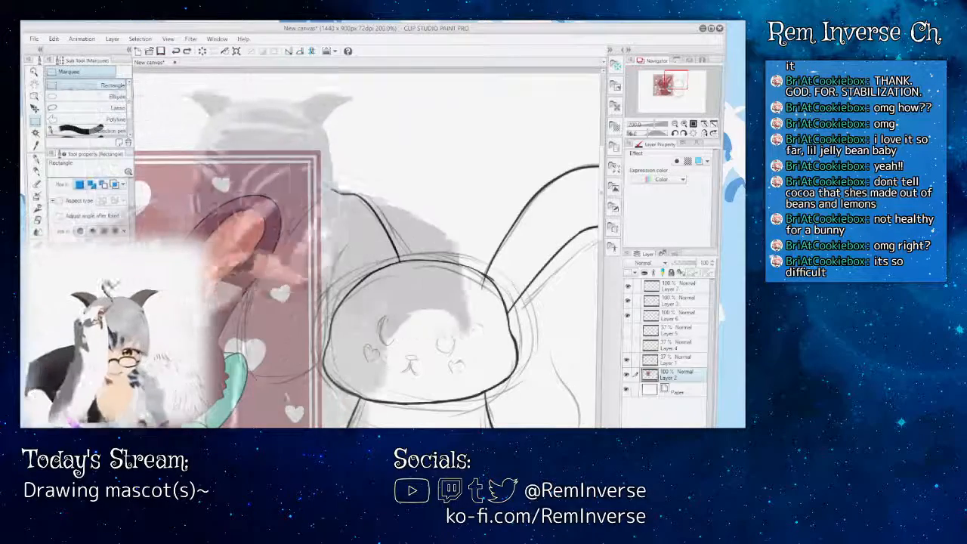
pyautogui.moveTo(326, 178); pyautogui.dragTo(414, 287)
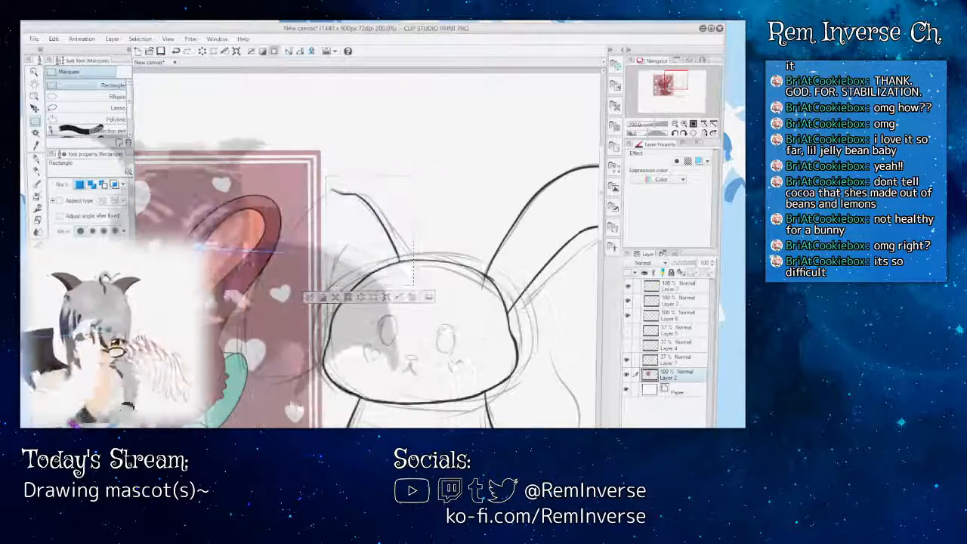
pyautogui.hotkey('ctrl', 'd')
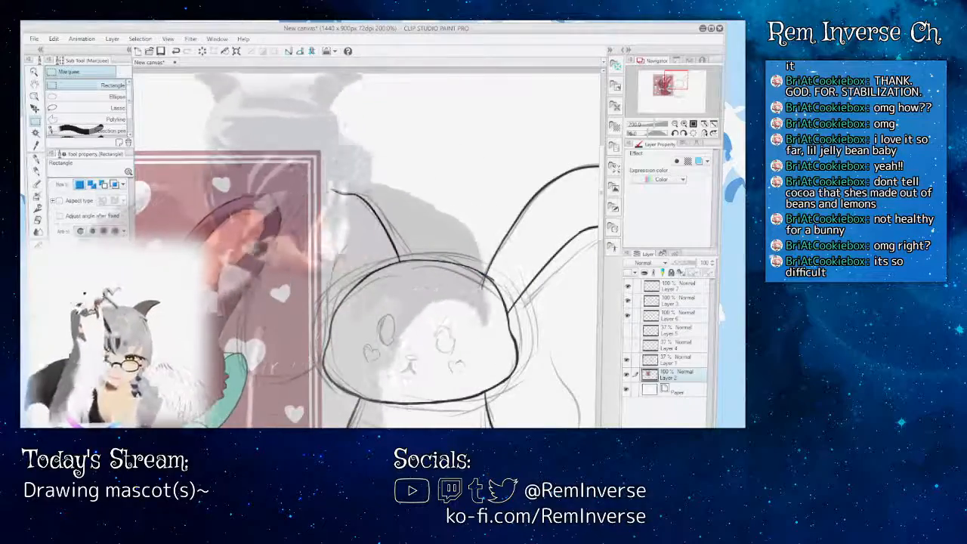
# - Copy the area around both ears from Layer 2 and paste the inked ear lines onto their own layer
pyautogui.hscroll(3, 369, 249)
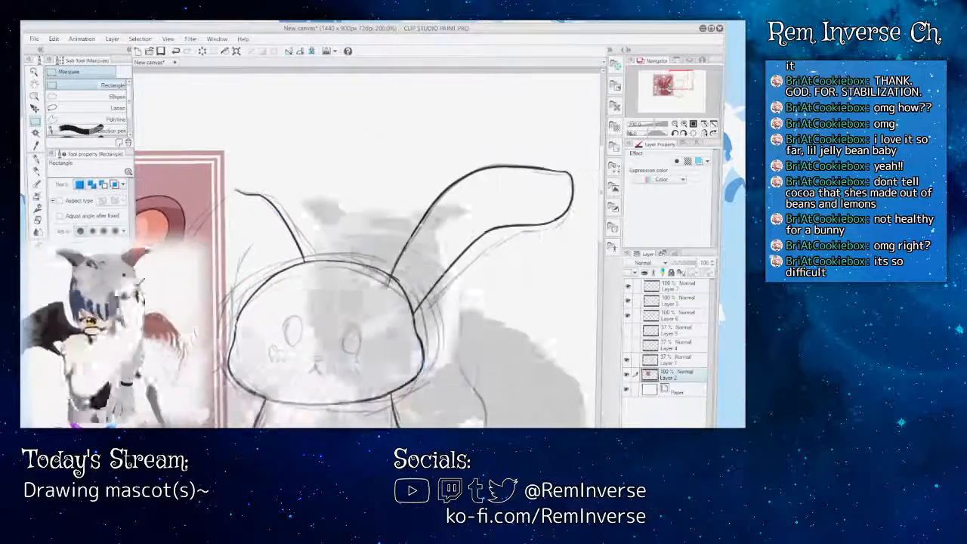
pyautogui.moveTo(231, 138); pyautogui.dragTo(584, 313)
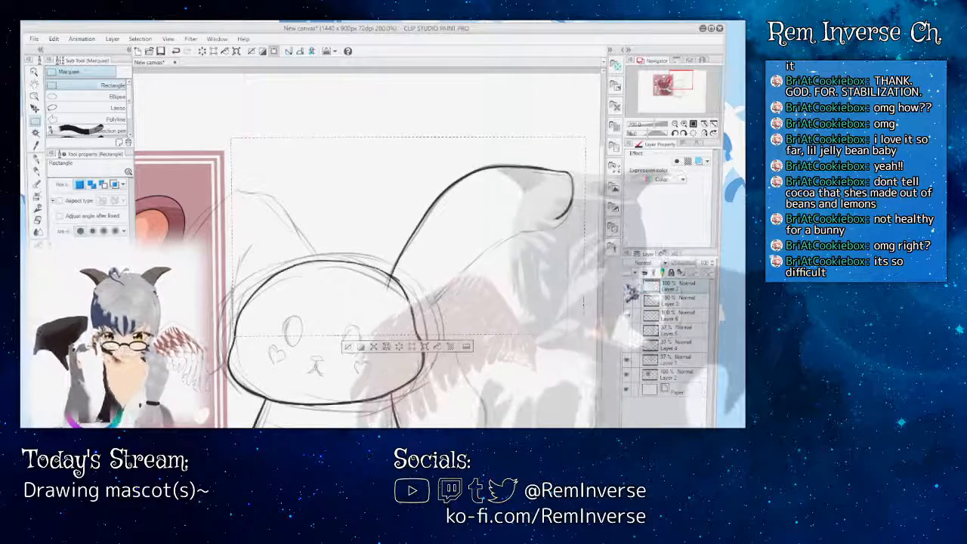
pyautogui.click(628, 287)
pyautogui.hotkey('ctrl', 'c')
pyautogui.hotkey('ctrl', 'v')
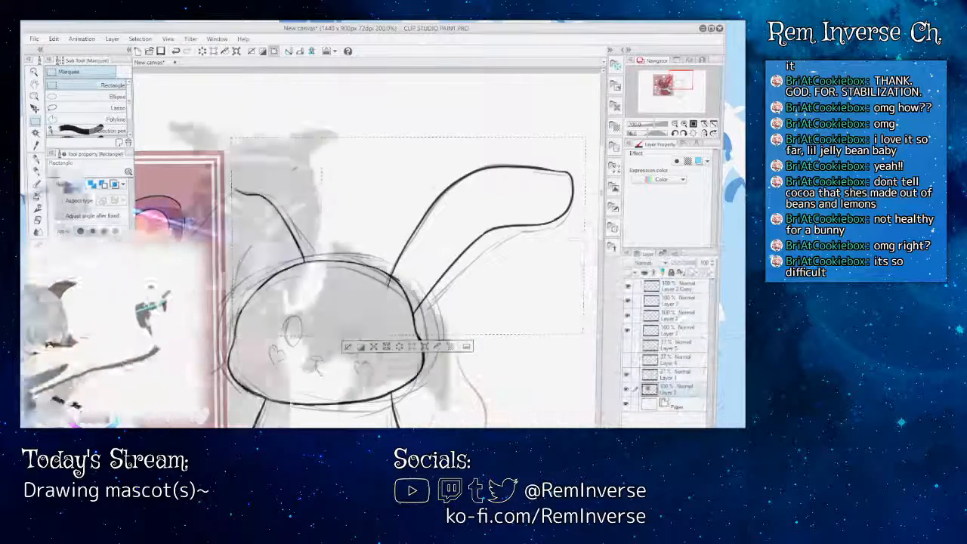
# - Move the reference image on Layer 2 to the left, farther from the bunny's sketched ear
pyautogui.press('k')
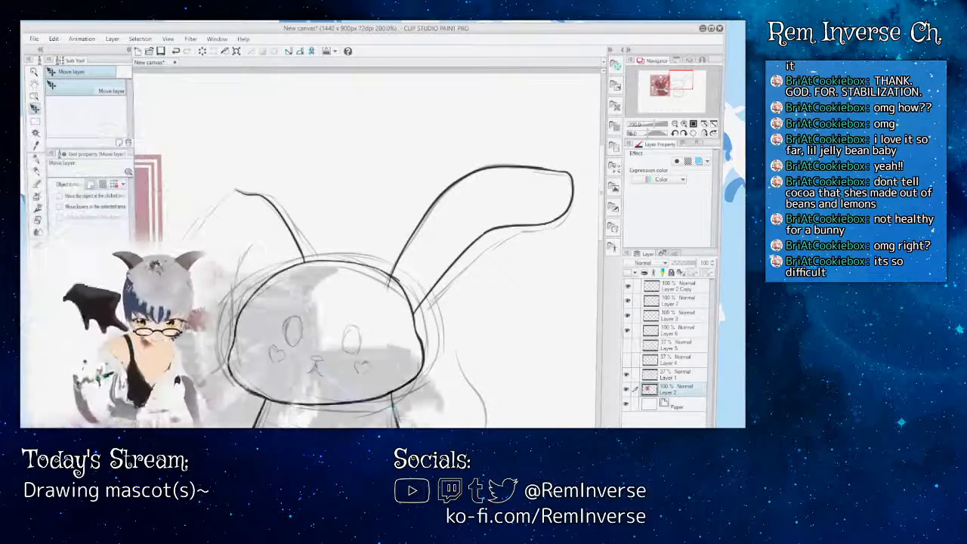
pyautogui.hscroll(-5, 368, 249)
pyautogui.moveTo(340, 249); pyautogui.dragTo(271, 258)
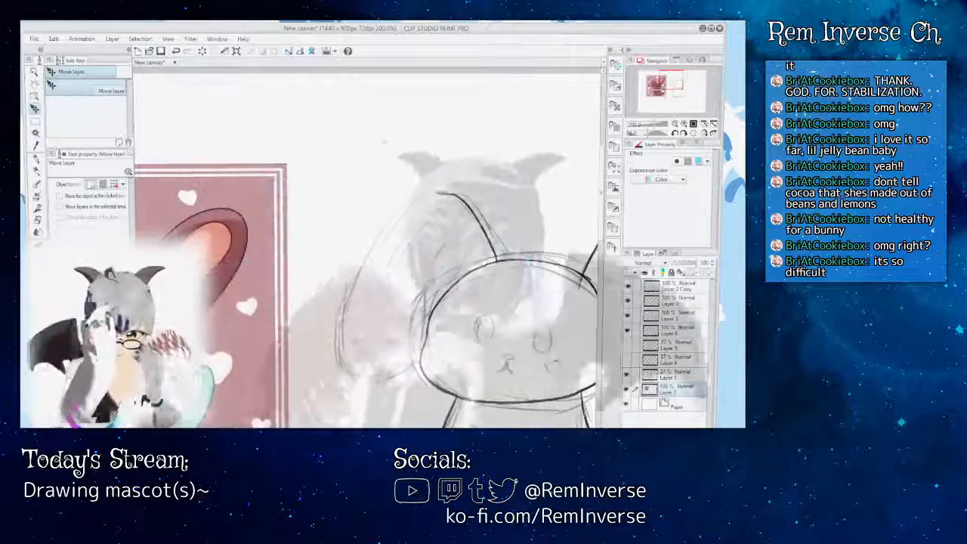
pyautogui.hscroll(5, 362, 287)
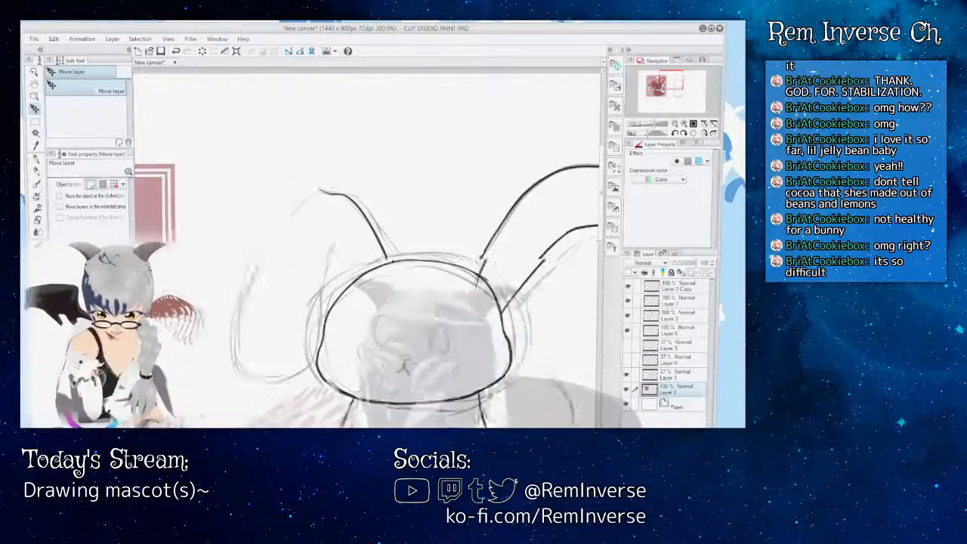
pyautogui.hscroll(2, 362, 287)
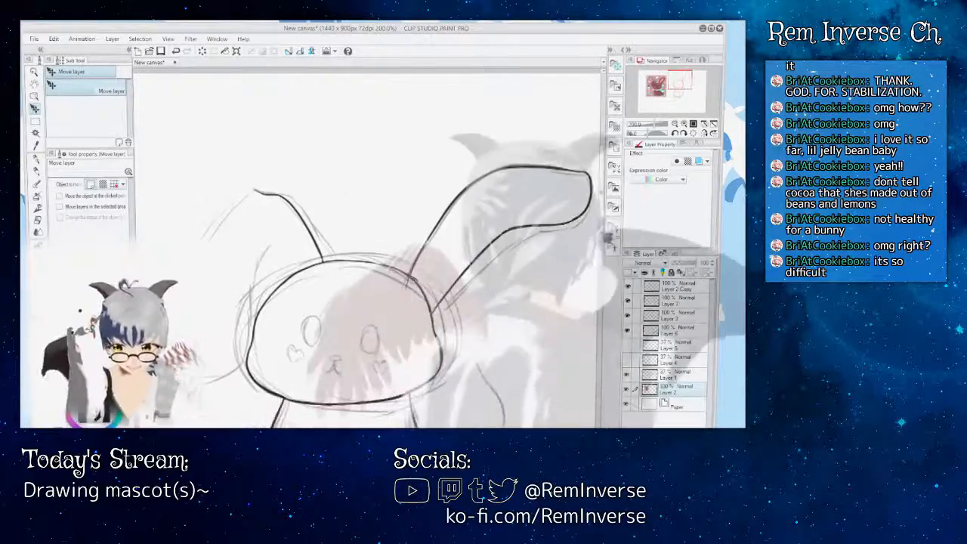
pyautogui.scroll(-1, 362, 287)
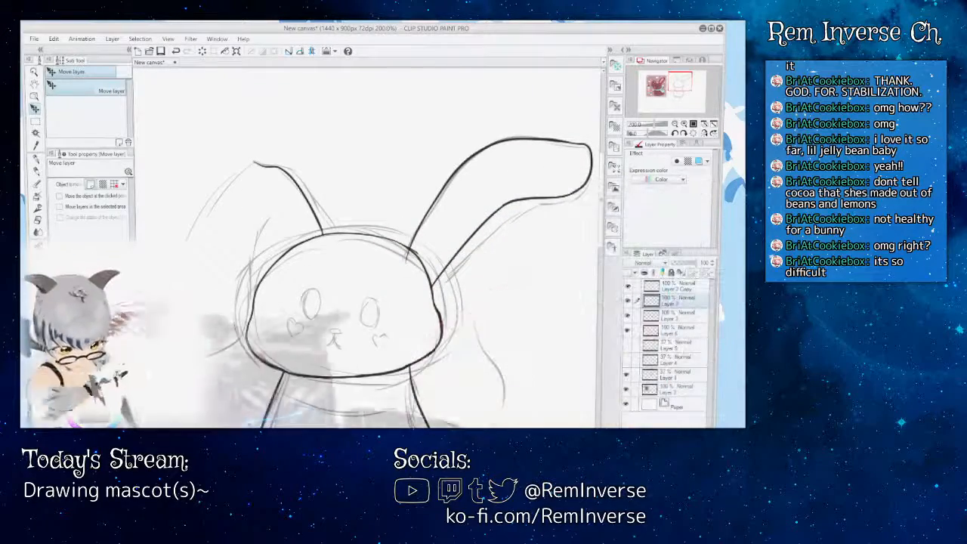
# - Ink the outer edge of the left ear on Layer 7 with the G-pen, from its upper tip downward
pyautogui.hotkey('ctrl', '+')
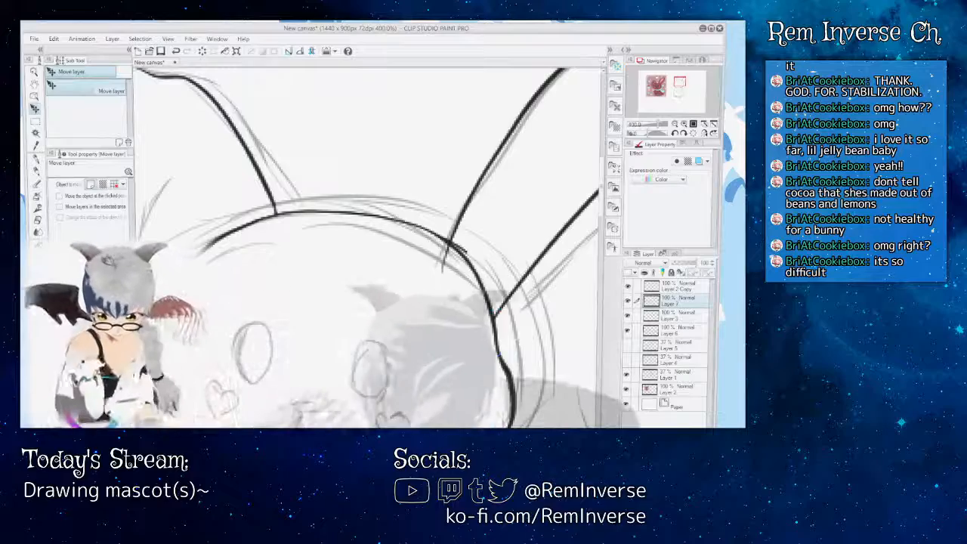
pyautogui.hscroll(-5, 366, 248)
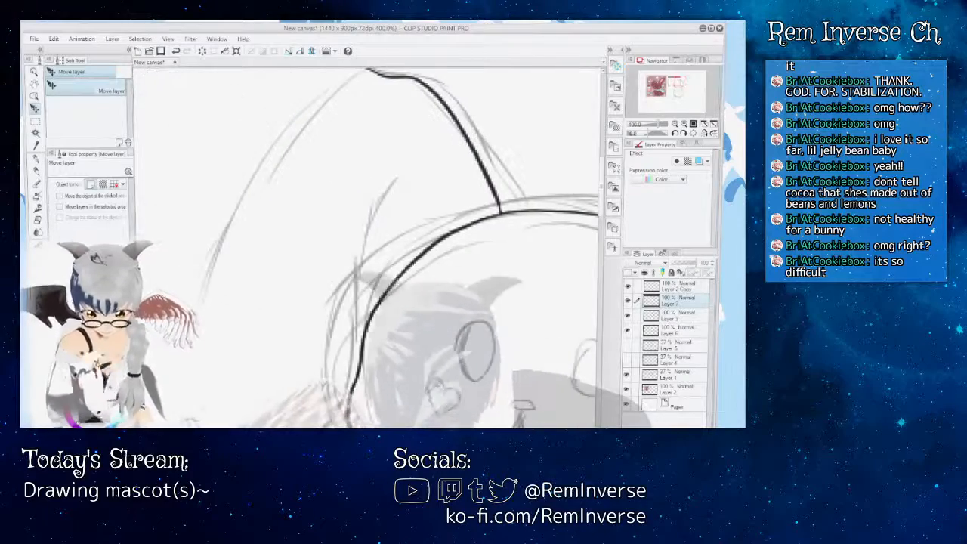
pyautogui.press('p')
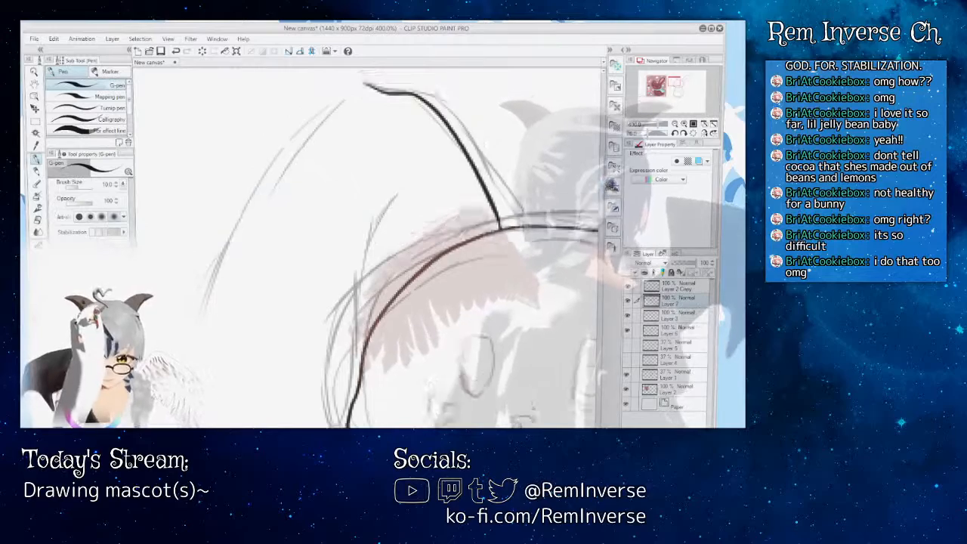
pyautogui.scroll(1, 366, 247)
pyautogui.moveTo(362, 100); pyautogui.dragTo(252, 198)
pyautogui.hotkey('ctrl', 'z')
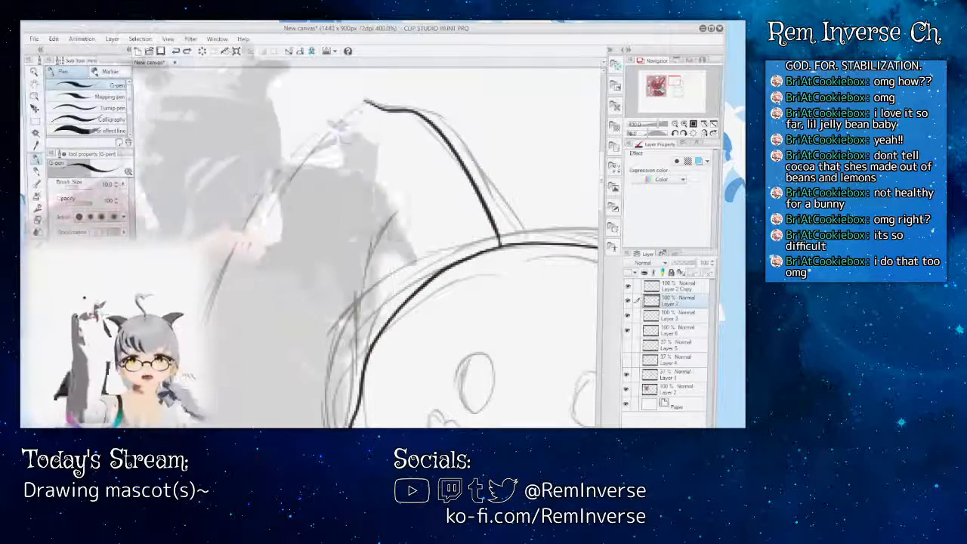
pyautogui.moveTo(363, 100)
pyautogui.mouseDown()
pyautogui.moveTo(313, 129)
pyautogui.moveTo(268, 181)
pyautogui.mouseUp()
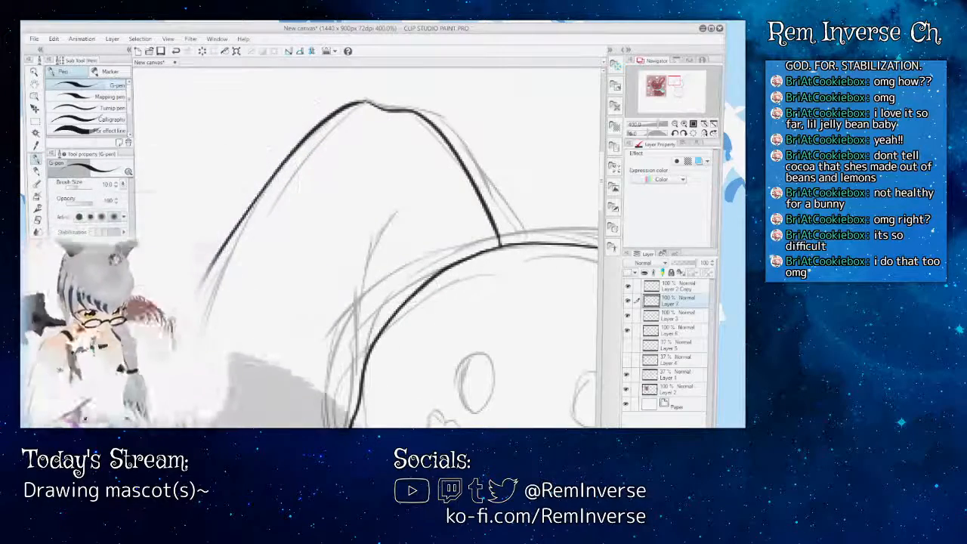
# - Ink the left ear's rounded lower end and the edge facing the head, redrawing that edge farther from the head outline
pyautogui.scroll(-3, 367, 248)
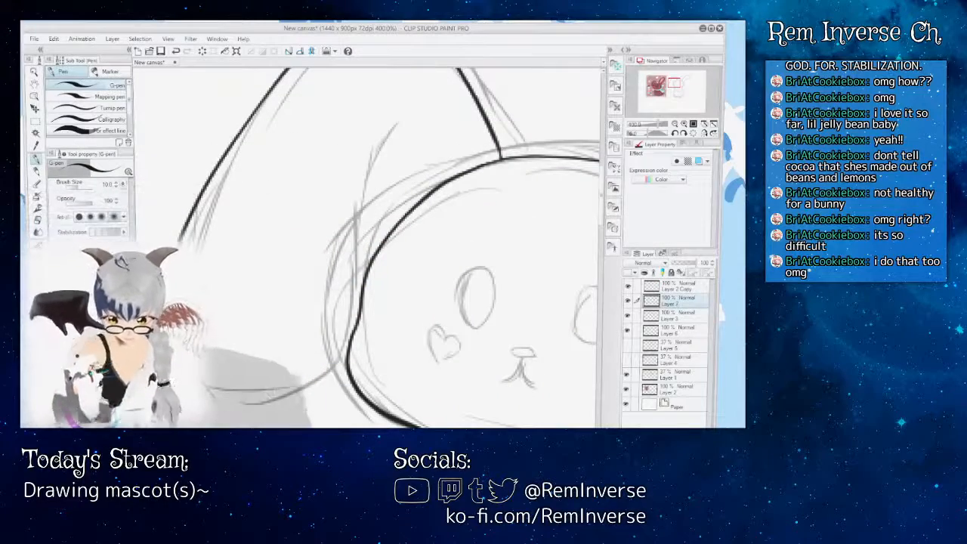
pyautogui.moveTo(388, 125); pyautogui.dragTo(341, 333)
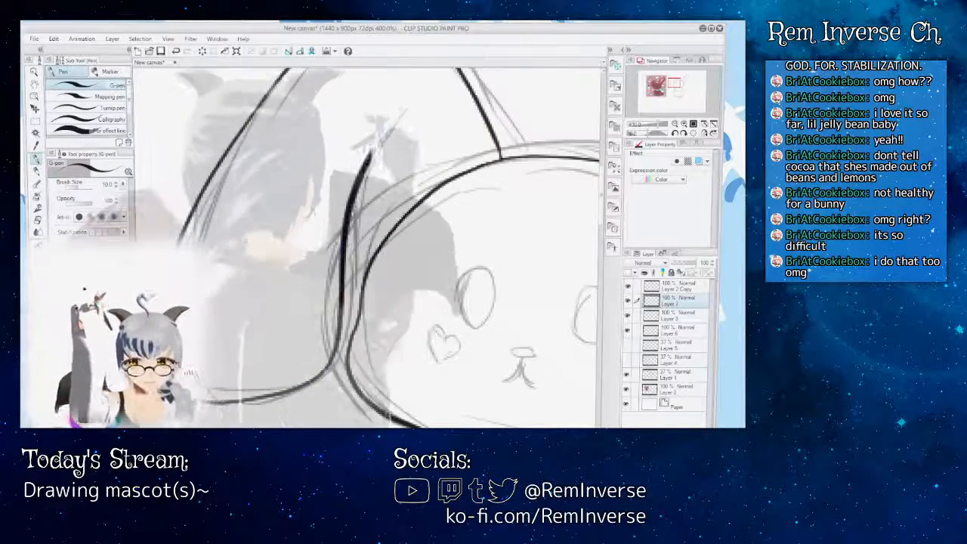
pyautogui.hotkey('ctrl', 'z')
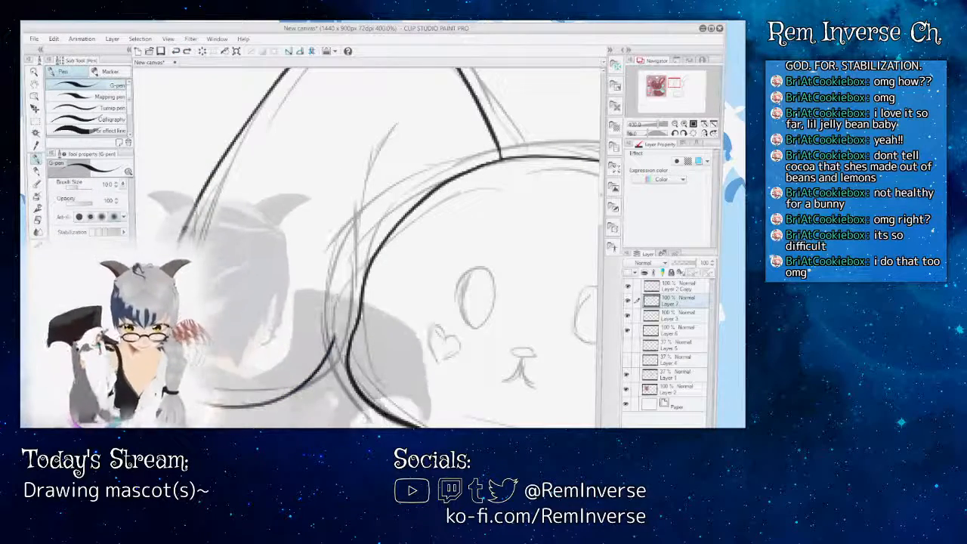
pyautogui.moveTo(377, 127); pyautogui.dragTo(339, 333)
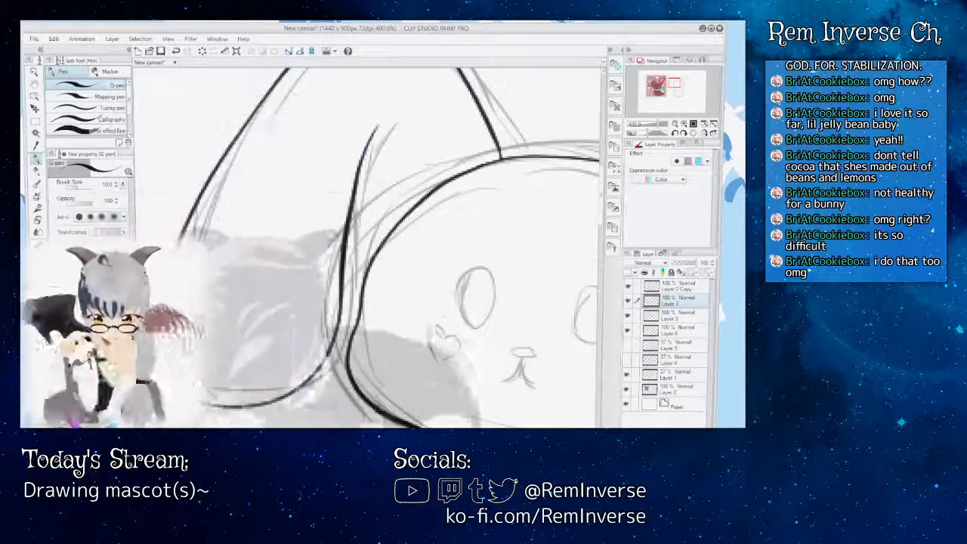
pyautogui.hotkey('ctrl', '-')
pyautogui.hotkey('ctrl', '-')
pyautogui.hotkey('ctrl', '-')
pyautogui.hotkey('ctrl', '-')
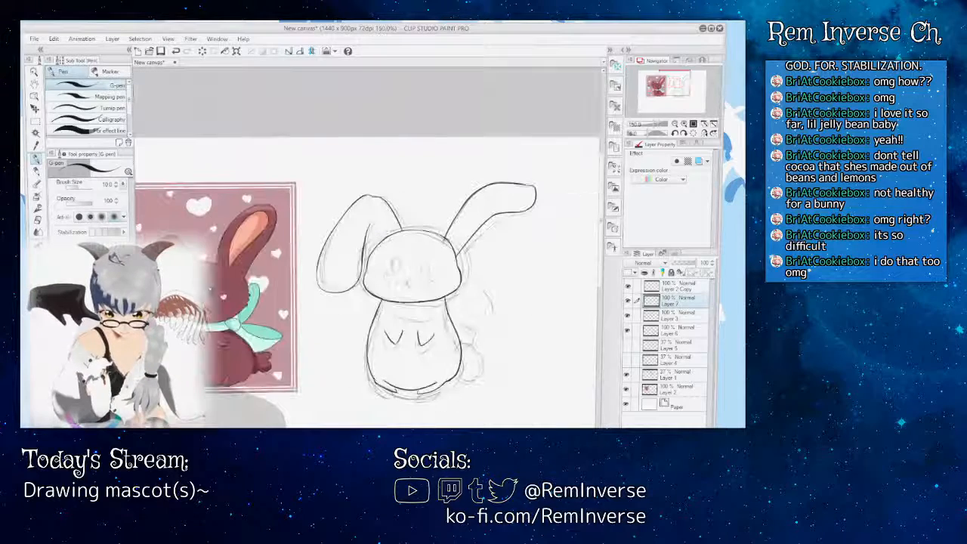
pyautogui.hotkey('ctrl', '+')
pyautogui.hotkey('ctrl', '+')
pyautogui.hotkey('ctrl', '+')
pyautogui.hotkey('ctrl', '+')
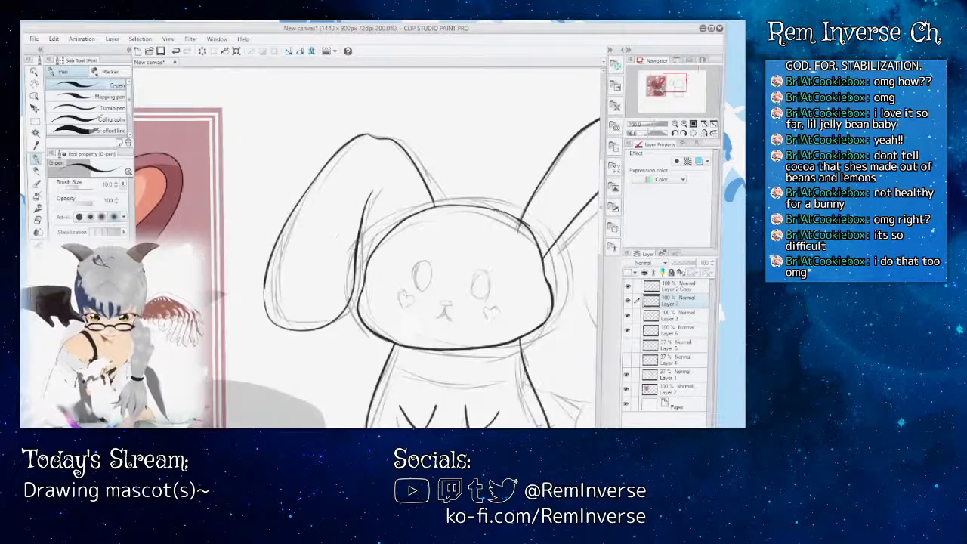
pyautogui.hotkey('ctrl', 'z')
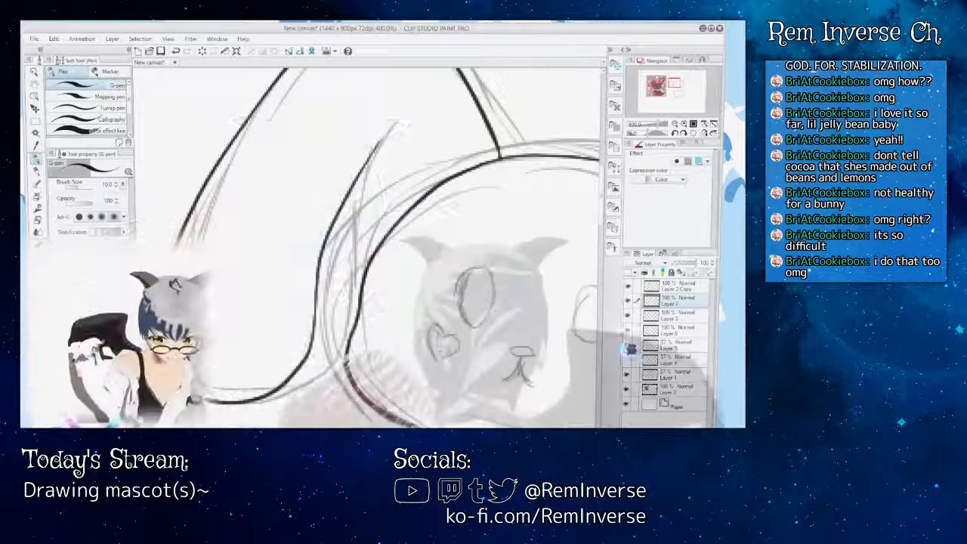
# - Hide the rough sketch on Layer 1 and check the whole bunny's clean line art
pyautogui.click(626, 374)
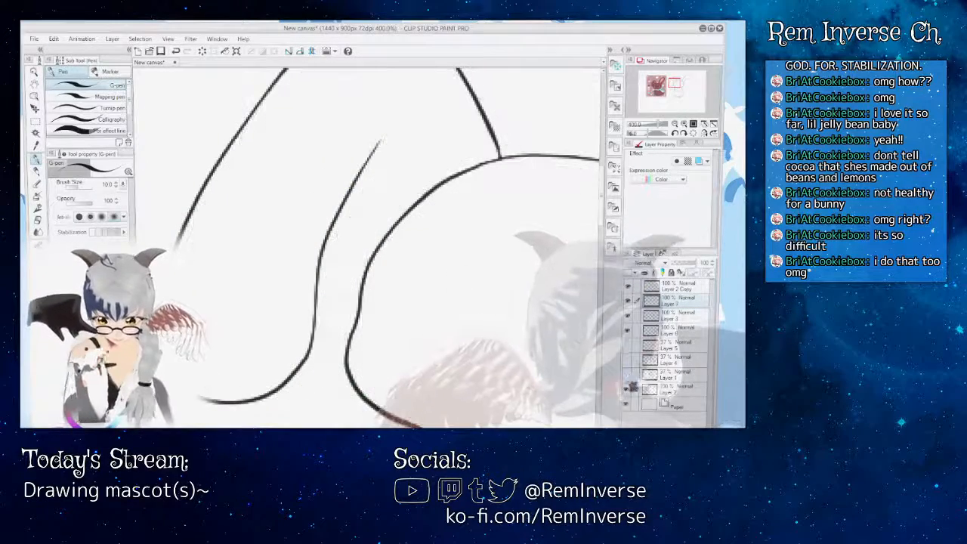
pyautogui.hotkey('ctrl', '-')
pyautogui.hotkey('ctrl', '-')
pyautogui.hotkey('ctrl', '-')
pyautogui.hotkey('ctrl', '-')
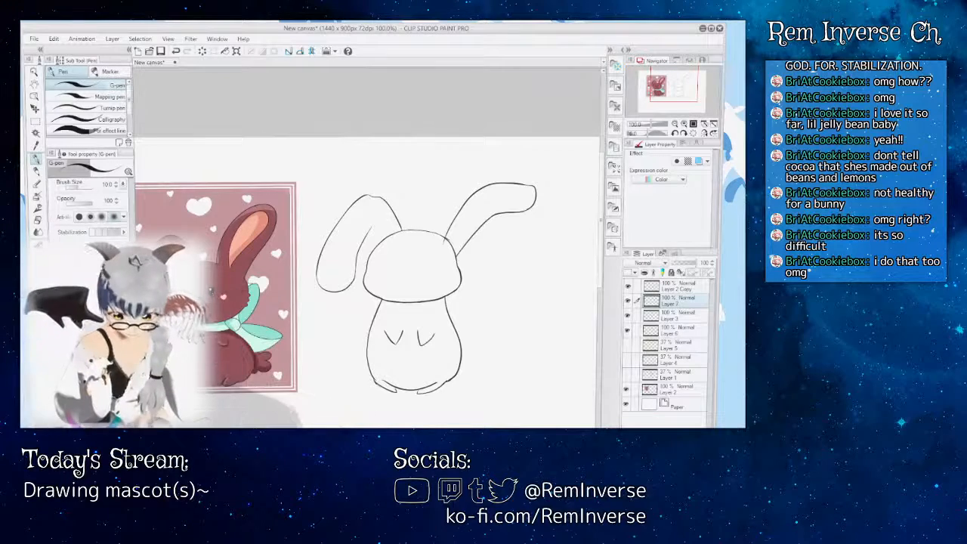
pyautogui.hotkey('ctrl', '+')
pyautogui.hotkey('ctrl', '+')
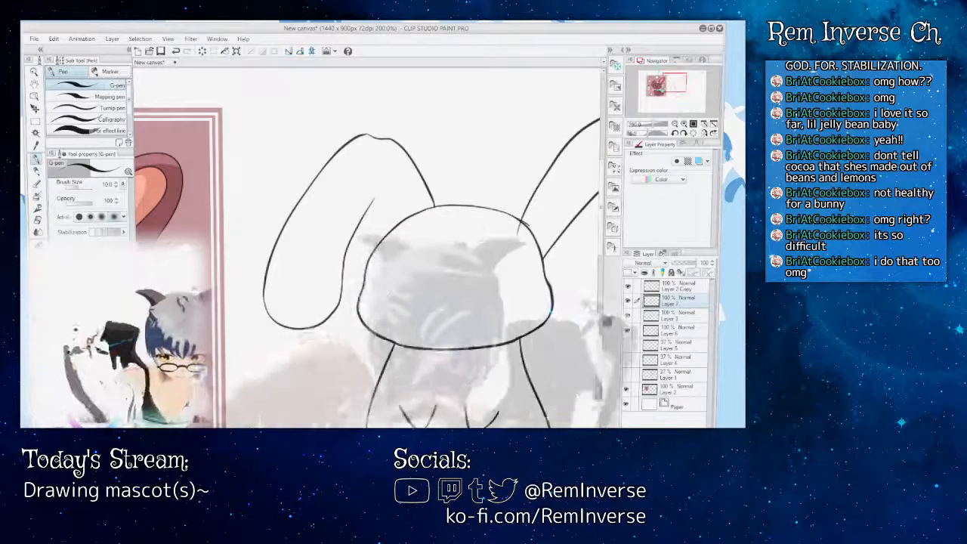
# - On a new layer, ink a short fold line joining the left ear's inner edge to the head, and erase its overshooting ends
pyautogui.hotkey('ctrl', 'shift', 'n')
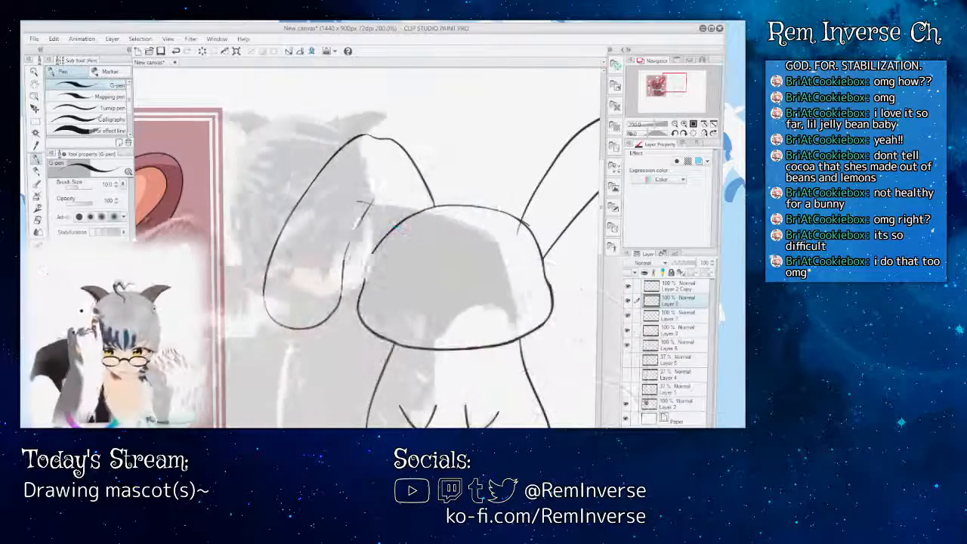
pyautogui.moveTo(358, 202); pyautogui.dragTo(396, 221)
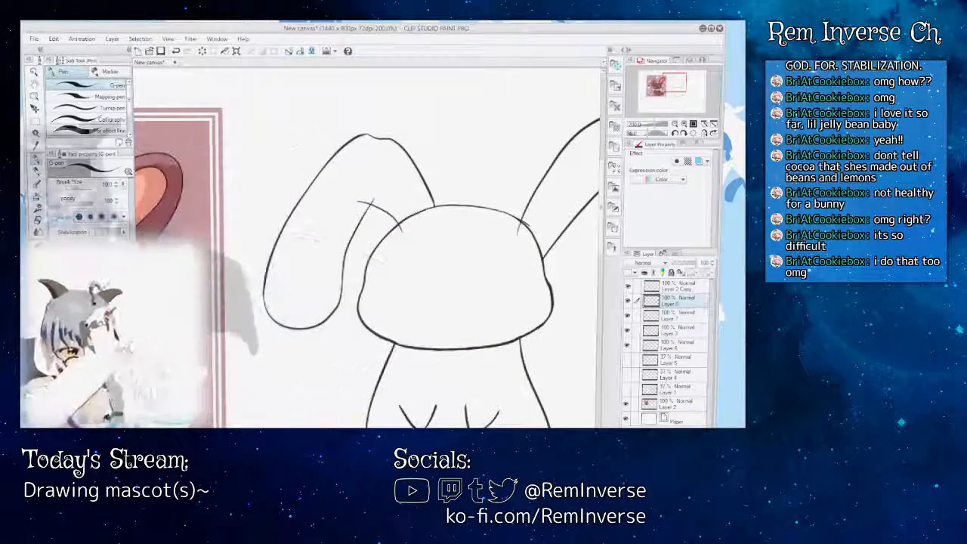
pyautogui.press('e')
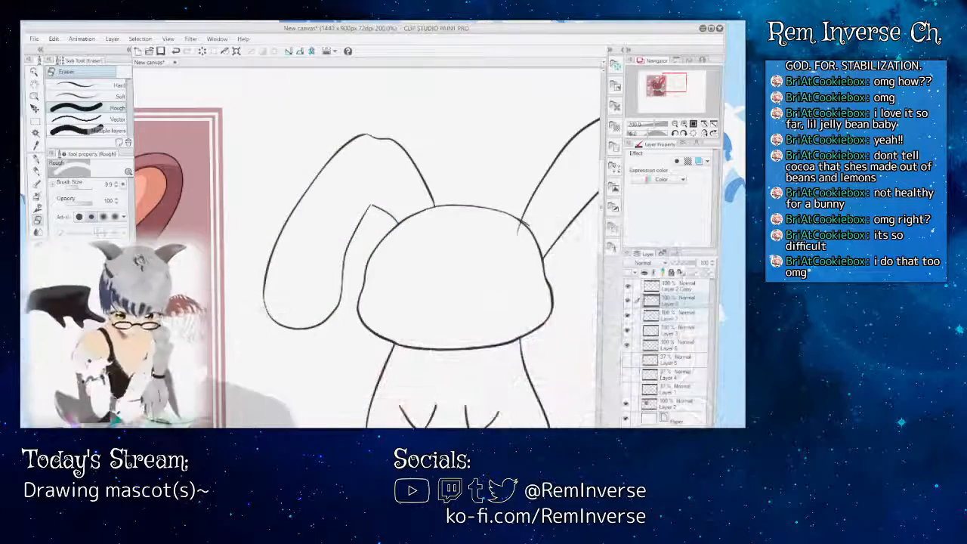
pyautogui.hotkey('ctrl', '+')
pyautogui.hotkey('ctrl', '+')
pyautogui.moveTo(423, 143); pyautogui.dragTo(421, 280)
pyautogui.press('p')
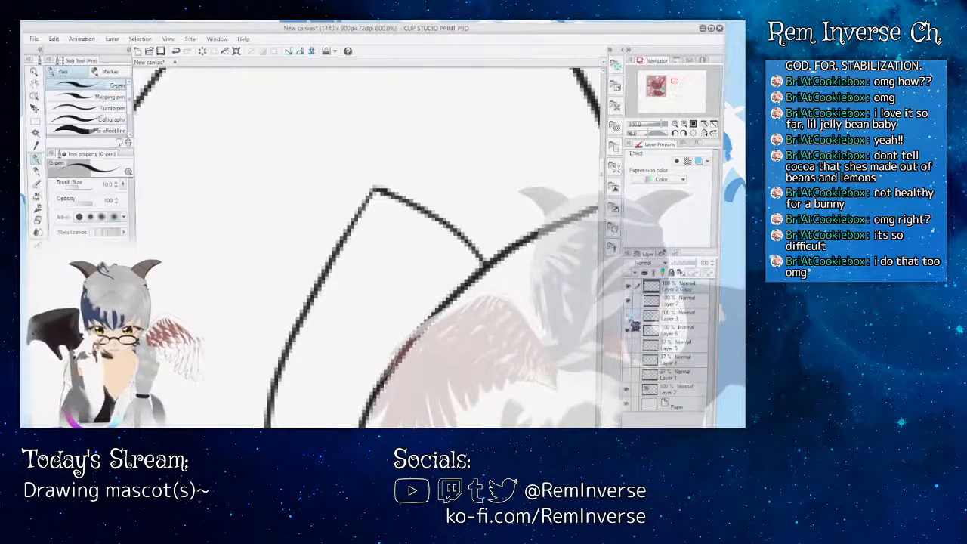
# - Merge the left ear lines on Layer 7 with the ear lines on Layer 2 Copy
pyautogui.hotkey('ctrl', '-')
pyautogui.hotkey('ctrl', '-')
pyautogui.hotkey('ctrl', '-')
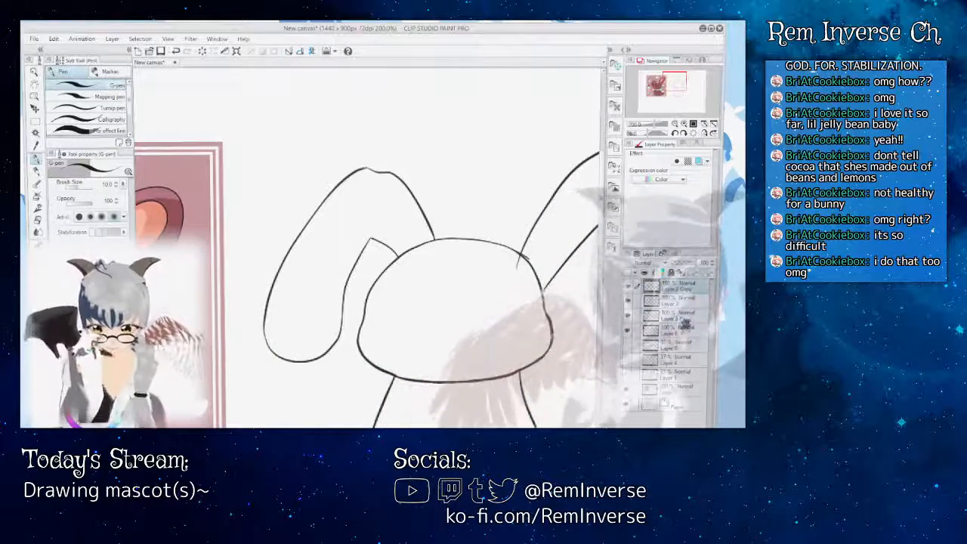
pyautogui.moveTo(665, 284); pyautogui.dragTo(665, 281)
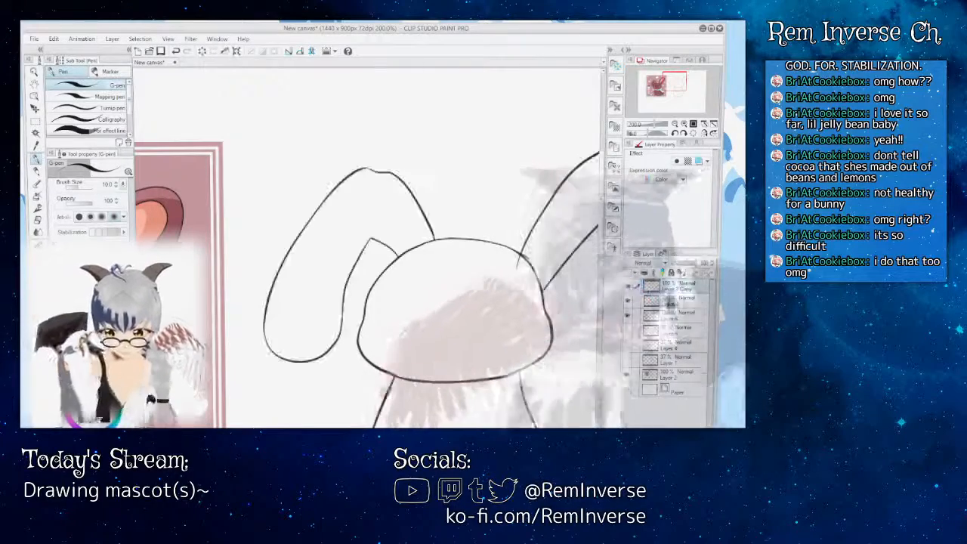
# - Erase the stray end of the right ear's line inside the head outline with the Rough eraser and check both ears
pyautogui.press('e')
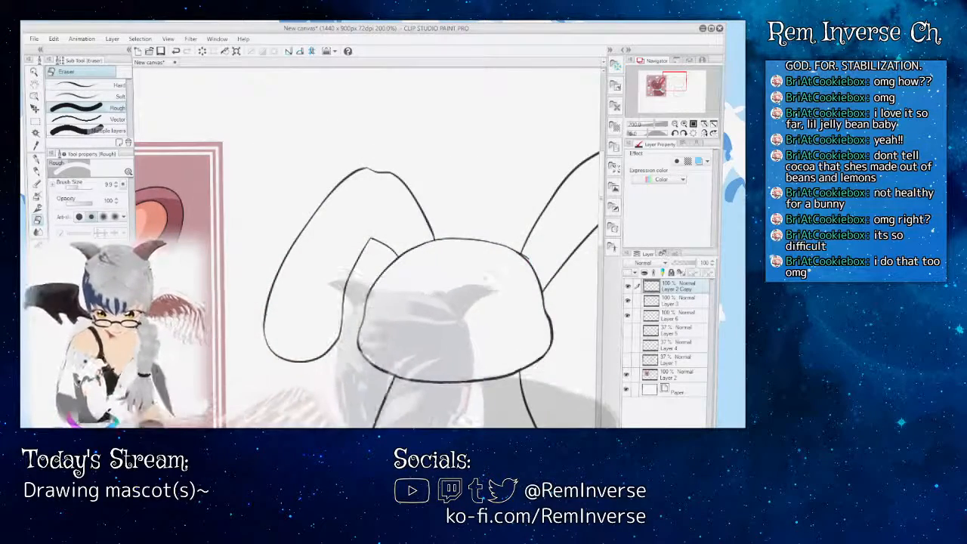
pyautogui.hscroll(5, 369, 245)
pyautogui.hscroll(-15, 368, 245)
pyautogui.hscroll(15, 368, 246)
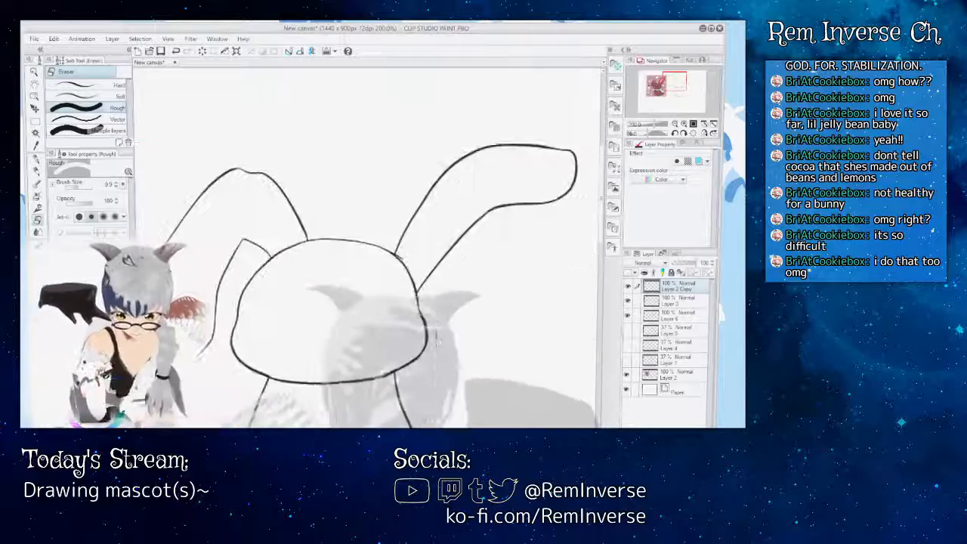
# - Compare the left ear with the reference bunny's ears and add a new layer for reworking its fold with the G-pen
pyautogui.hscroll(-10, 369, 245)
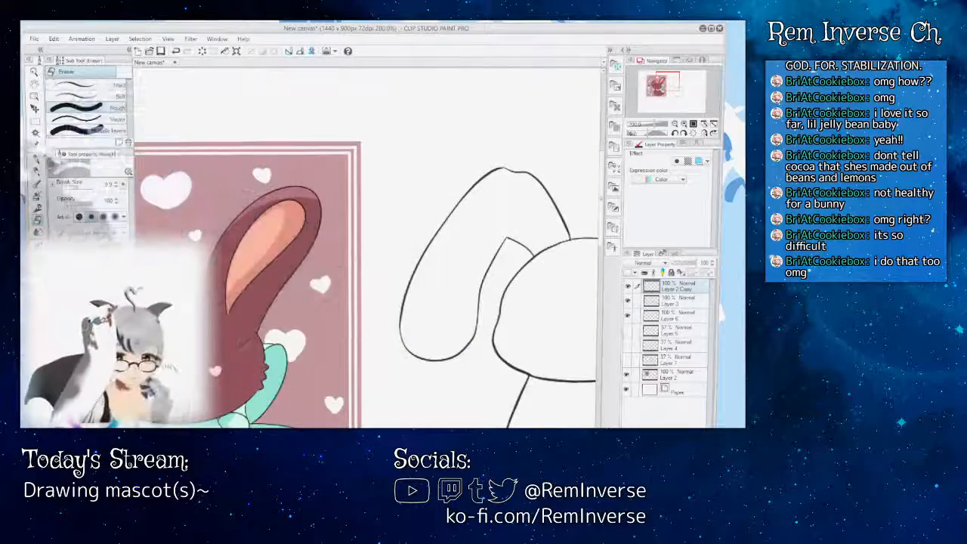
pyautogui.press('p')
pyautogui.hscroll(-2, 369, 245)
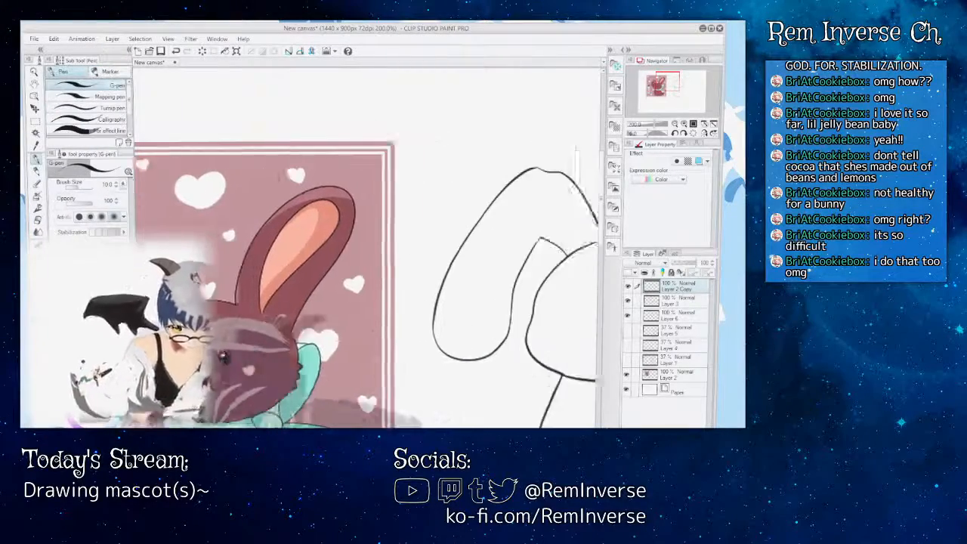
pyautogui.hscroll(8, 368, 246)
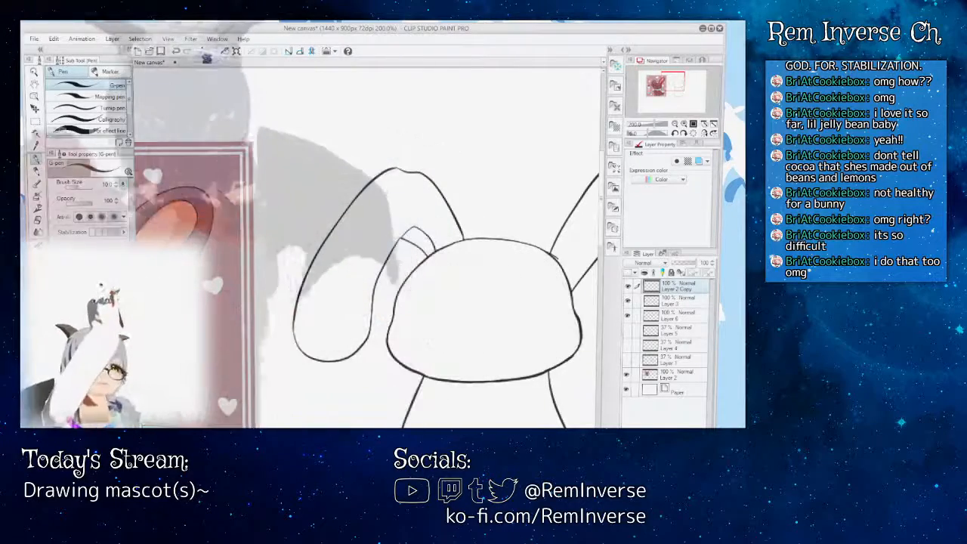
pyautogui.hotkey('ctrl', 'shift', 'n')
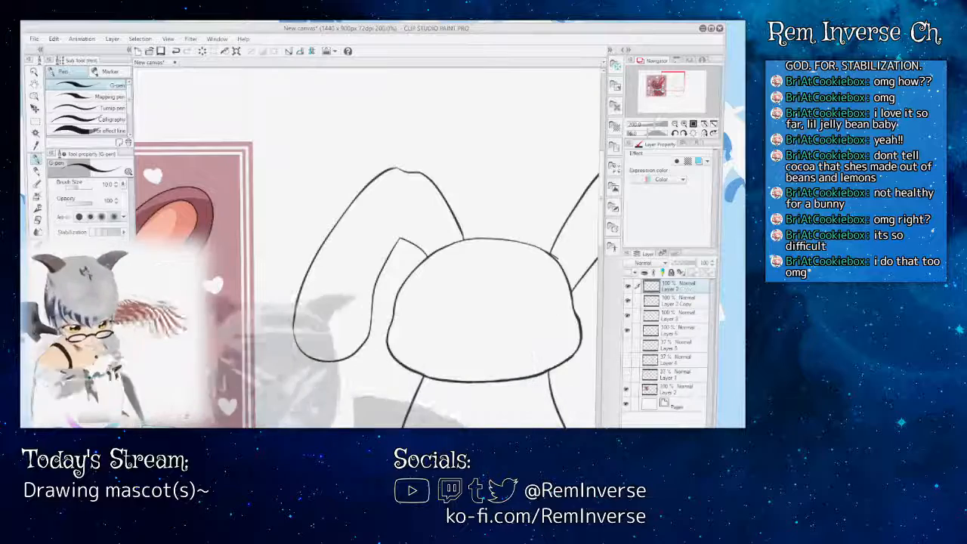
# - Try a higher fold line from the left ear's inner edge to the head, trim its overshoot inside the head outline, and check the whole bunny
pyautogui.hotkey('ctrl', '+')
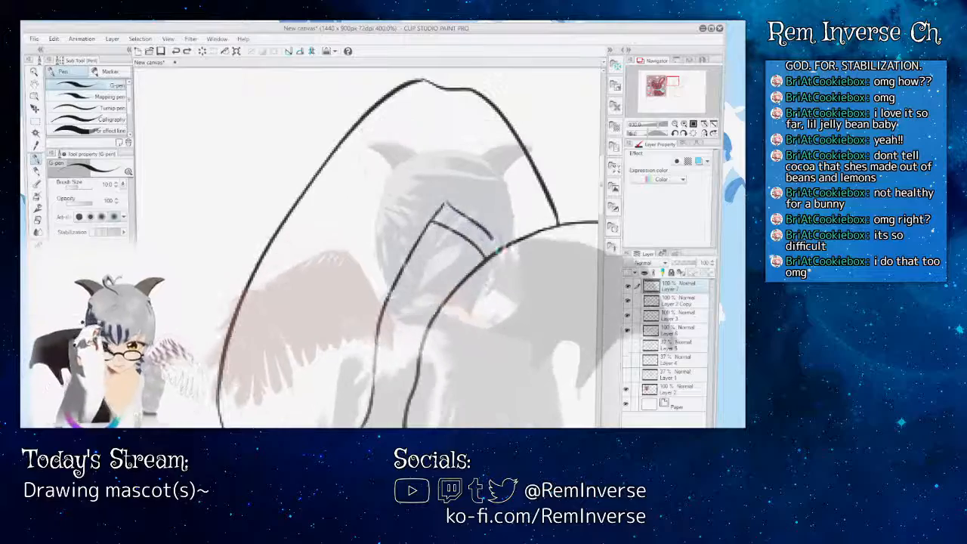
pyautogui.moveTo(490, 236); pyautogui.dragTo(498, 254)
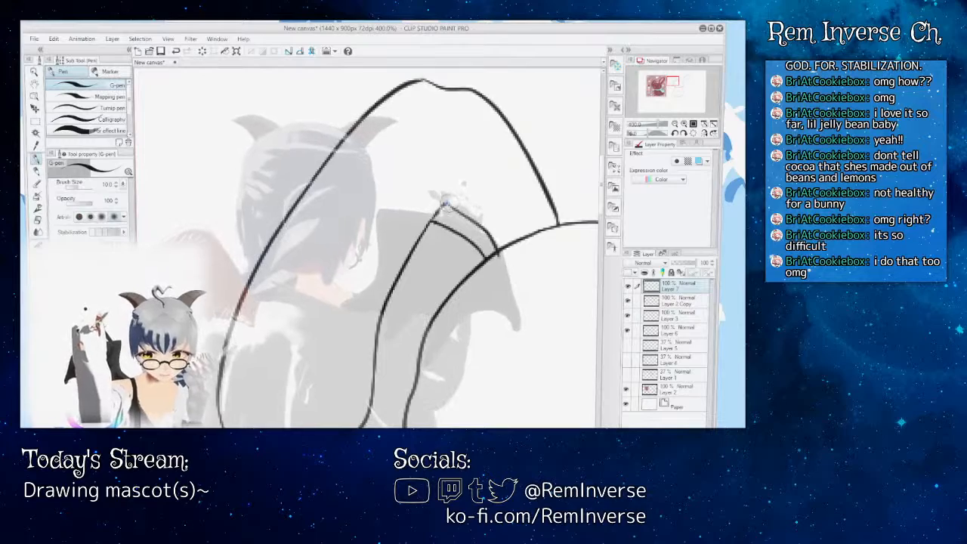
pyautogui.press('e')
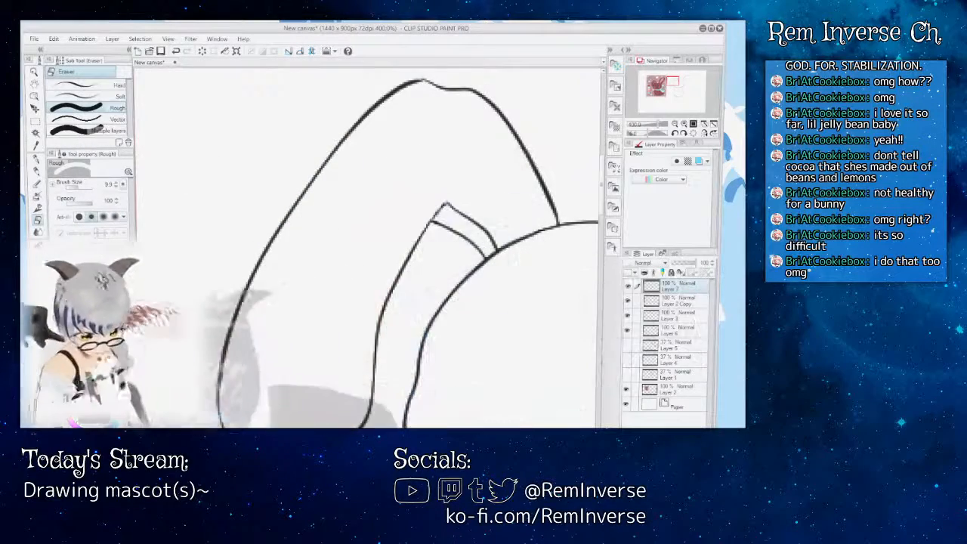
pyautogui.hotkey('ctrl', '-')
pyautogui.hotkey('ctrl', '-')
pyautogui.hotkey('ctrl', '-')
pyautogui.hotkey('ctrl', '-')
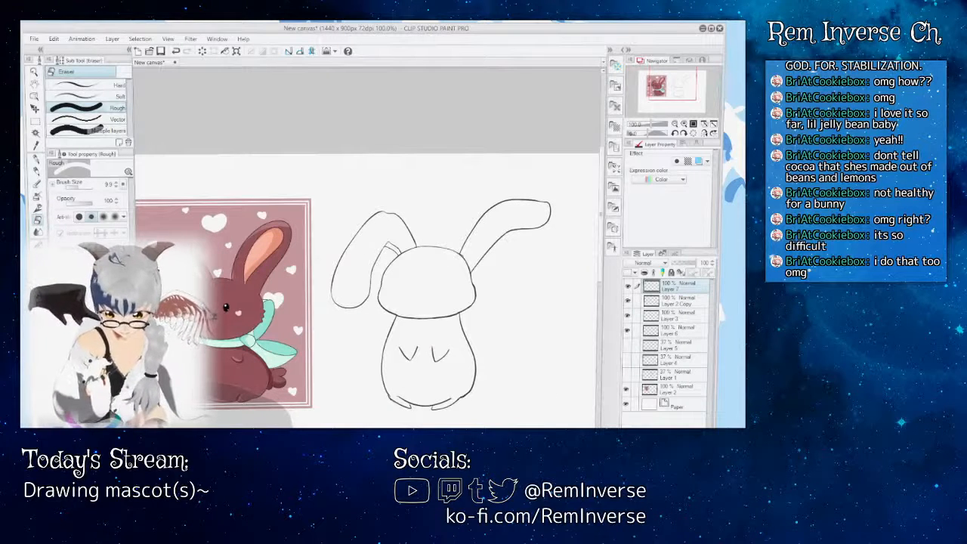
# - Remove the higher fold line above the left ear's original fold and start redrawing it with the G-pen
pyautogui.hotkey('ctrl', '+')
pyautogui.hotkey('ctrl', '+')
pyautogui.hotkey('ctrl', '+')
pyautogui.hotkey('ctrl', '+')
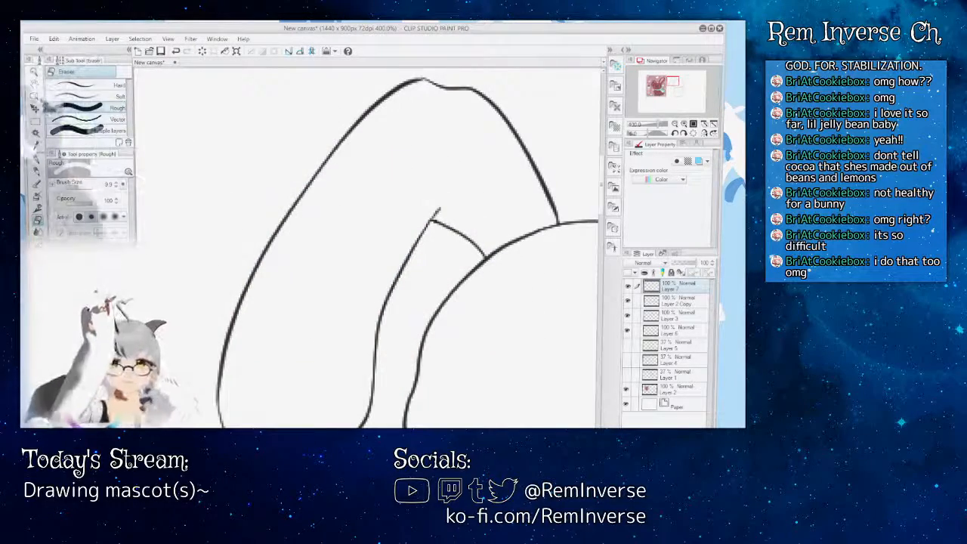
pyautogui.press('p')
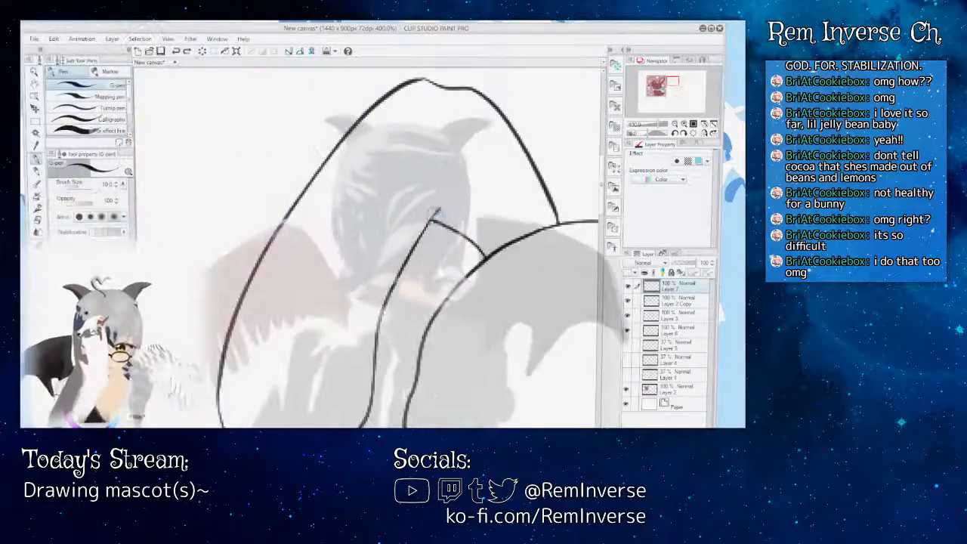
# - Erase the stray line tip sticking out above the corner of the bunny's folded ear crease
pyautogui.moveTo(451, 199)
pyautogui.mouseDown()
pyautogui.moveTo(488, 207)
pyautogui.moveTo(502, 247)
pyautogui.mouseUp()
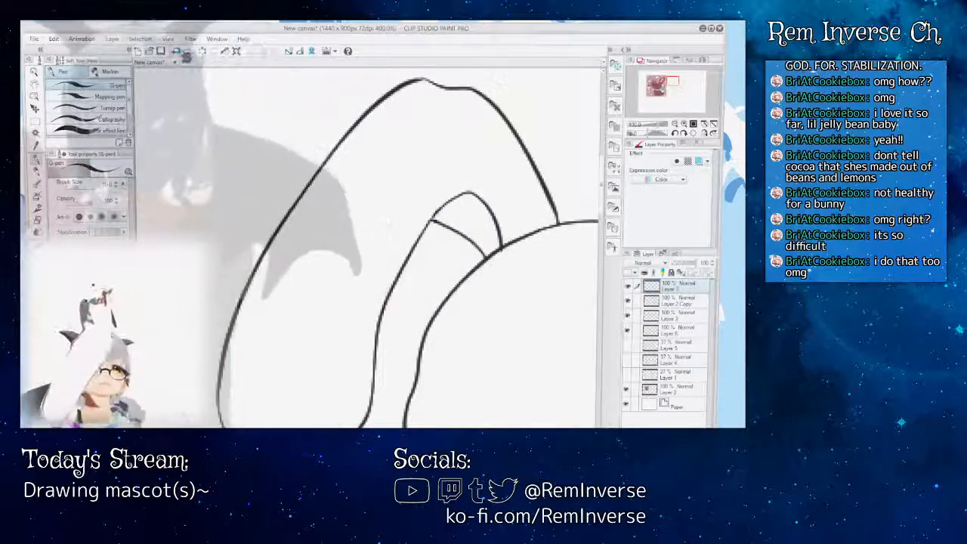
pyautogui.hotkey('ctrl', 'z')
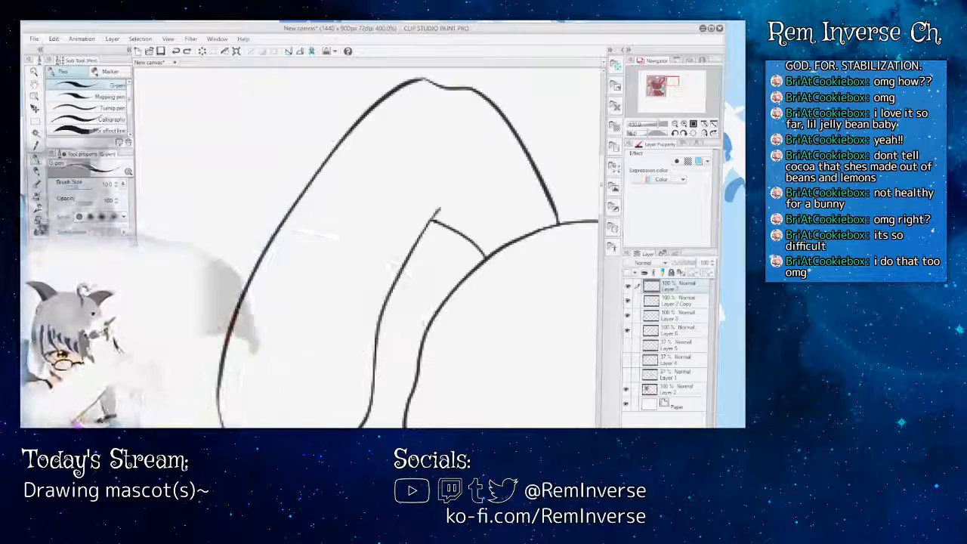
pyautogui.press('e')
pyautogui.moveTo(436, 220); pyautogui.dragTo(439, 209)
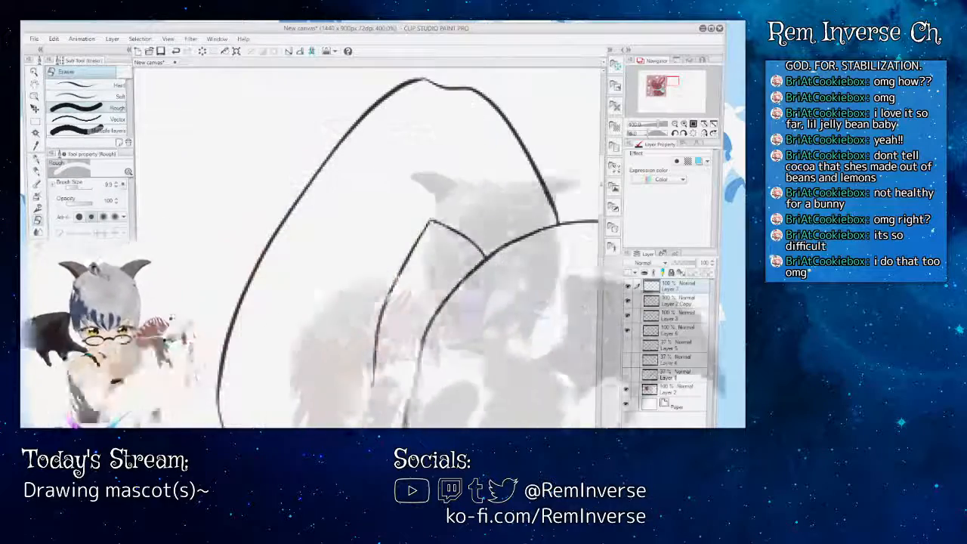
# - Try to draw a rounded arc above the folded ear's crease and redraw the short crease line down to the head
pyautogui.press('p')
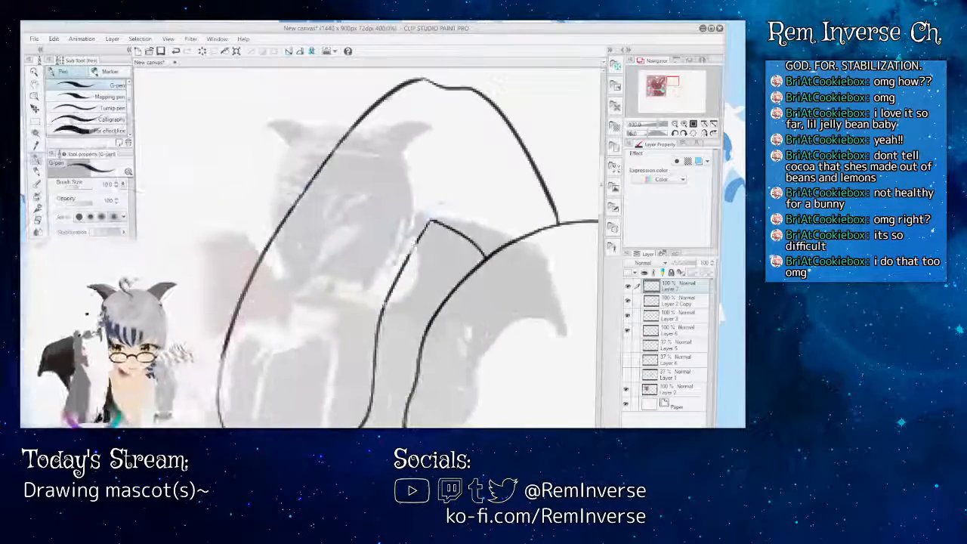
pyautogui.moveTo(453, 195); pyautogui.dragTo(491, 253)
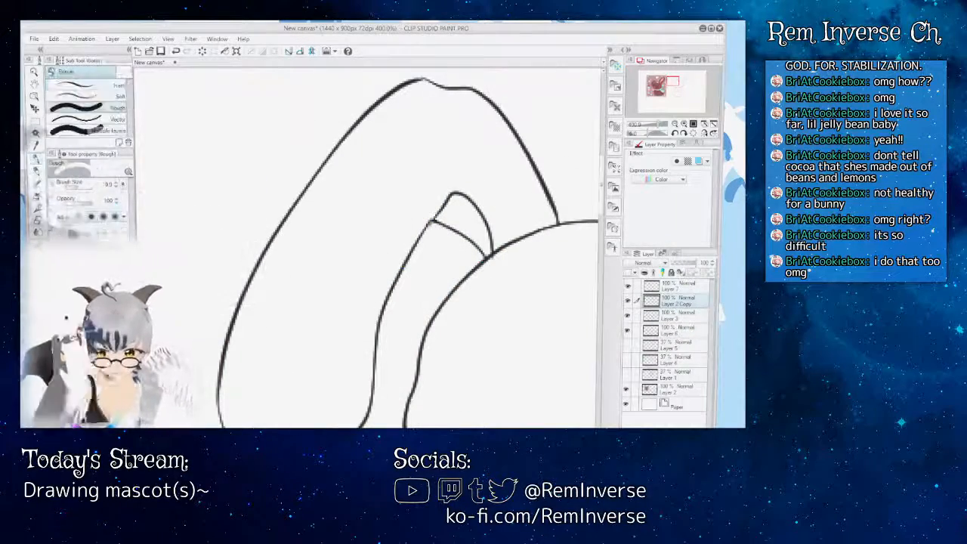
pyautogui.press('e')
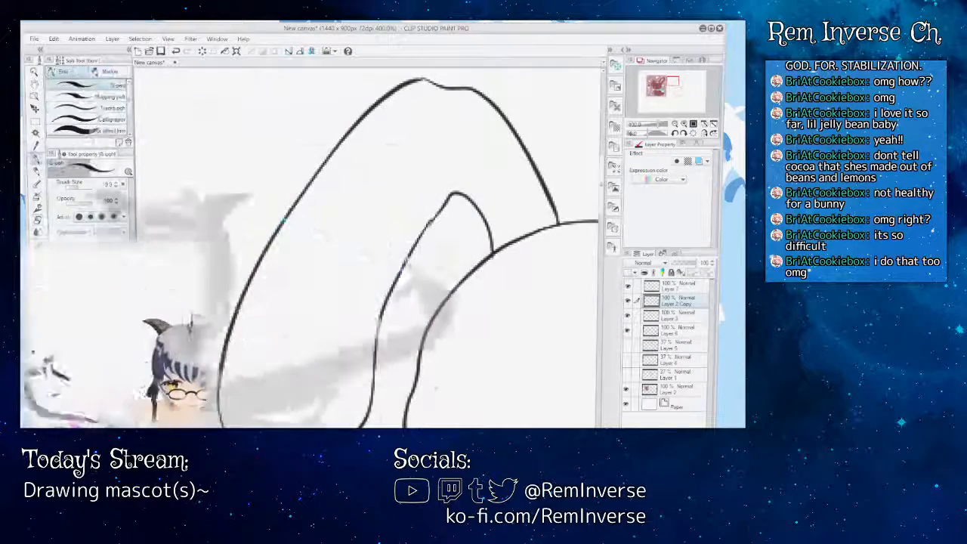
pyautogui.moveTo(467, 248); pyautogui.dragTo(482, 265)
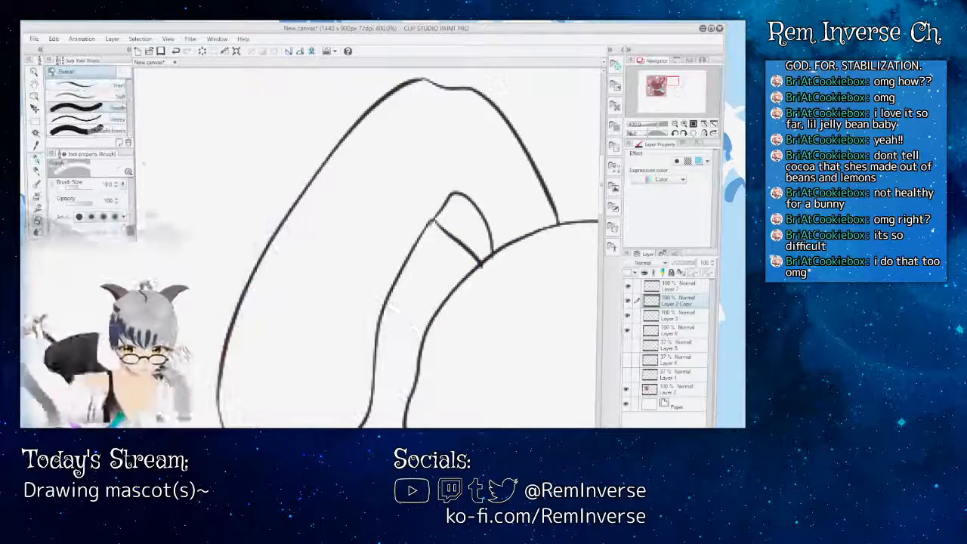
pyautogui.press('e')
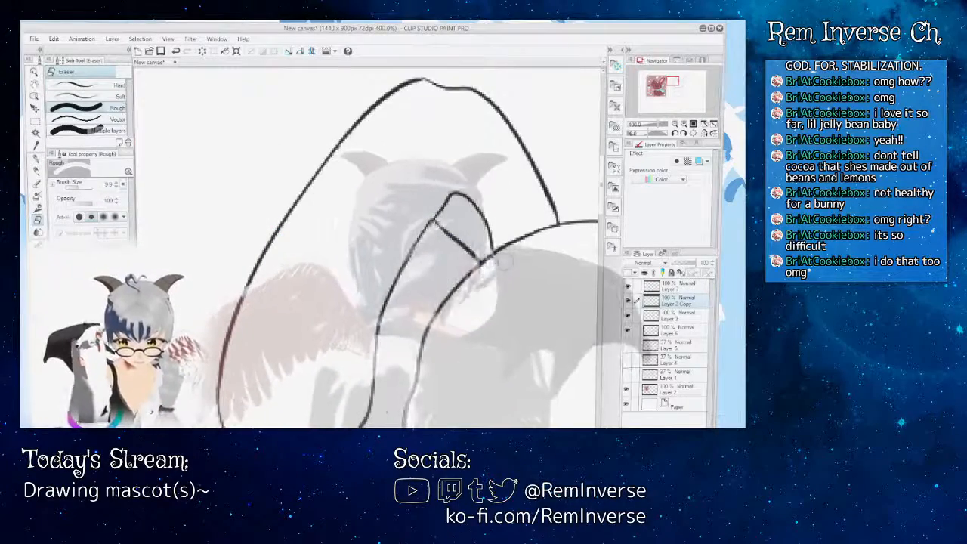
pyautogui.hotkey('ctrl', 'alt', '0')
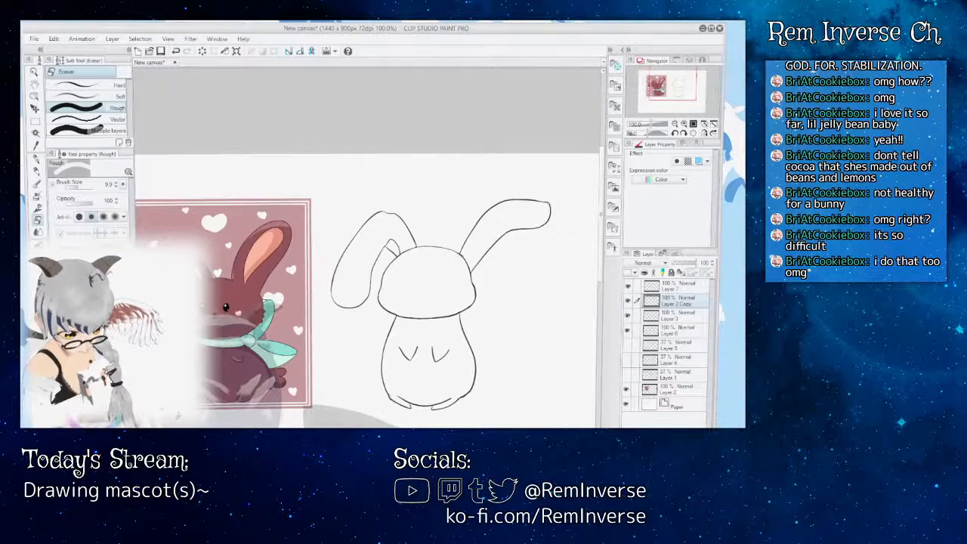
pyautogui.hotkey('ctrl', '+')
pyautogui.hotkey('ctrl', '+')
pyautogui.hotkey('ctrl', '+')
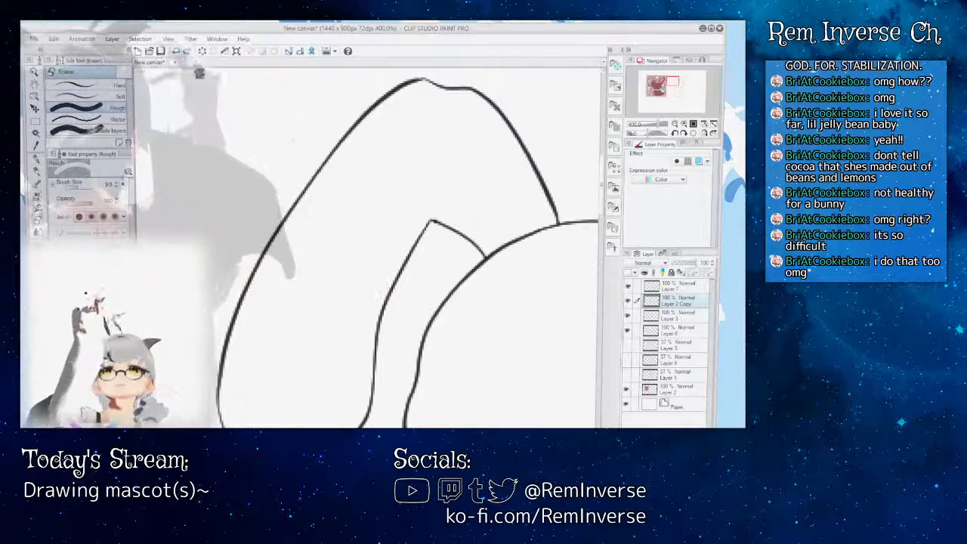
# - Draw a G-pen line from the crease corner of the folded ear up towards the ear's upper bend
pyautogui.press('p')
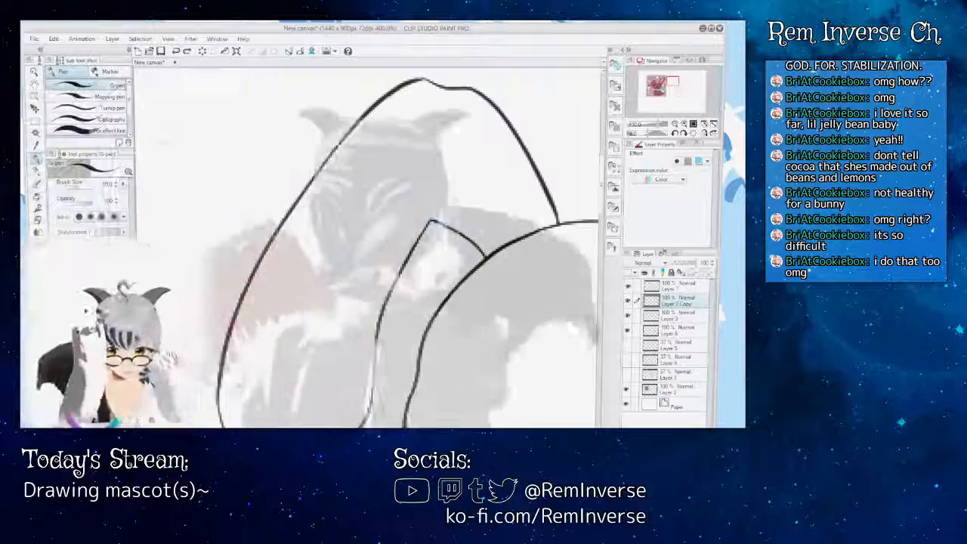
pyautogui.moveTo(432, 221); pyautogui.dragTo(458, 184)
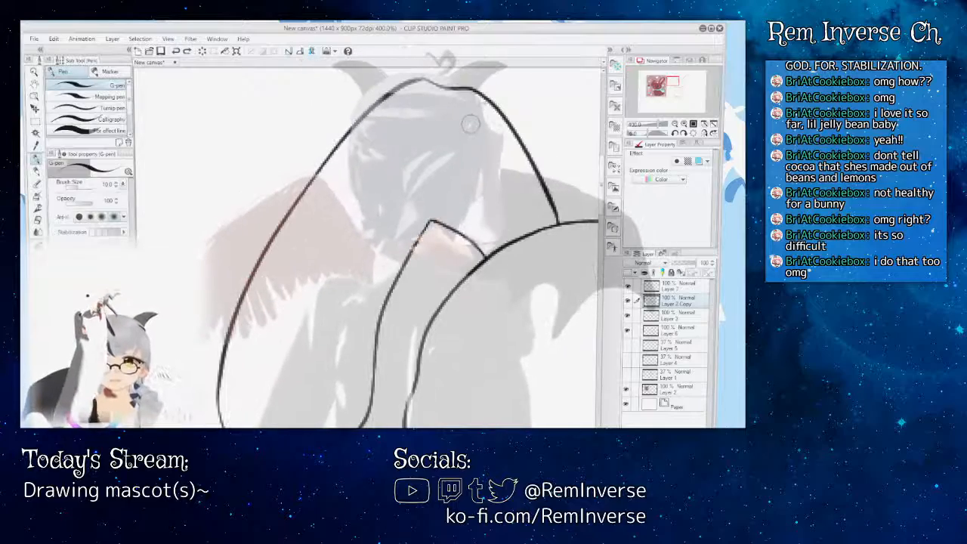
pyautogui.moveTo(470, 123); pyautogui.dragTo(439, 190)
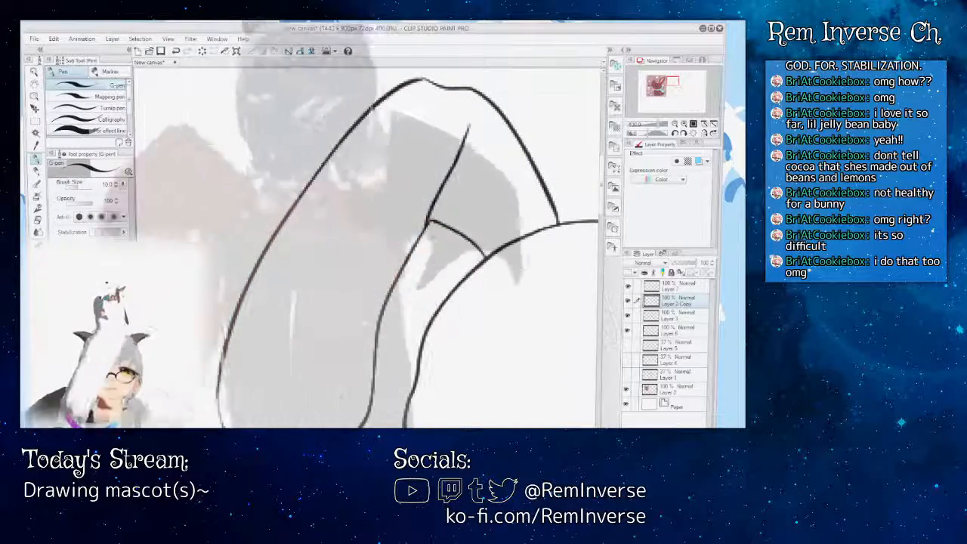
pyautogui.hotkey('ctrl', 'z')
pyautogui.moveTo(462, 116); pyautogui.dragTo(452, 168)
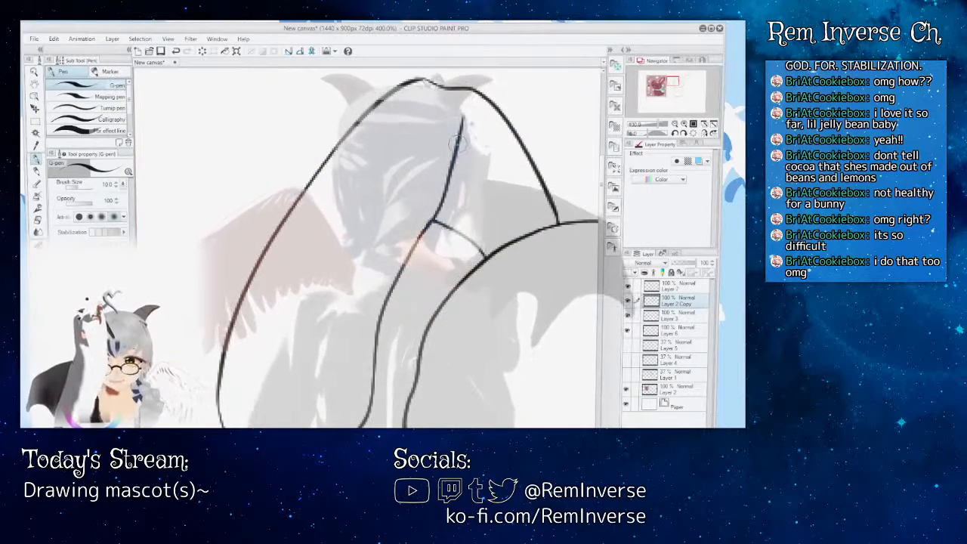
# - Draw a curved line inside the folded ear from near the top of the inner line down to the head outline
pyautogui.hotkey('ctrl', 'z')
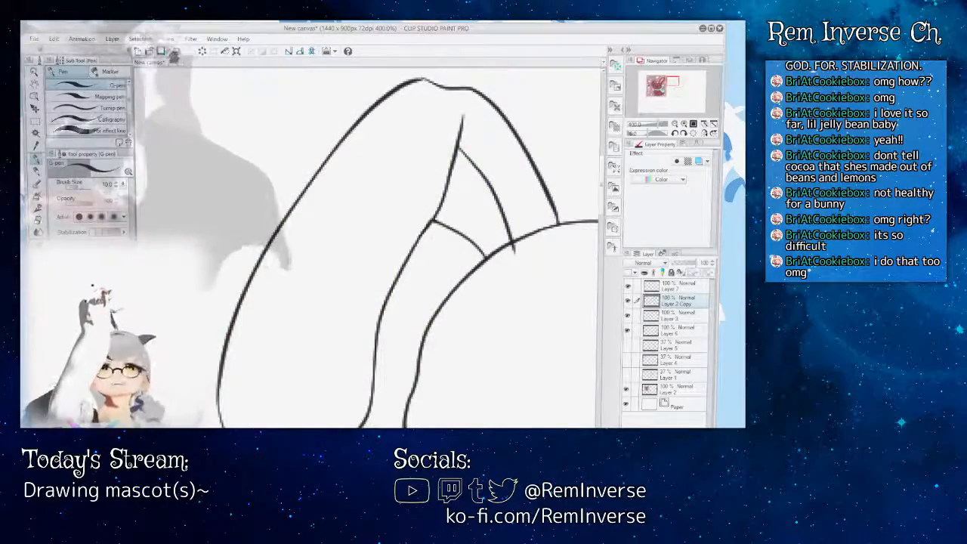
pyautogui.hotkey('ctrl', 'z')
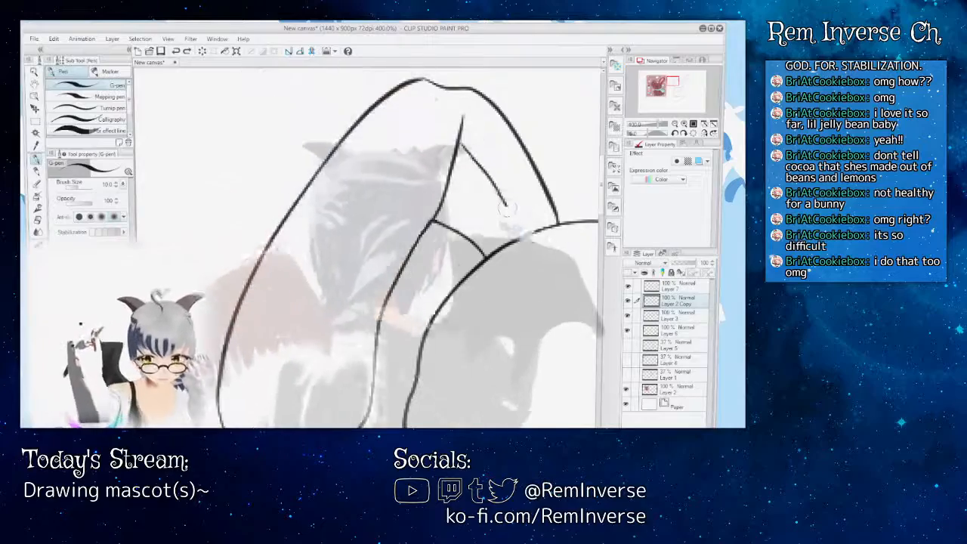
pyautogui.hotkey('ctrl', 'z')
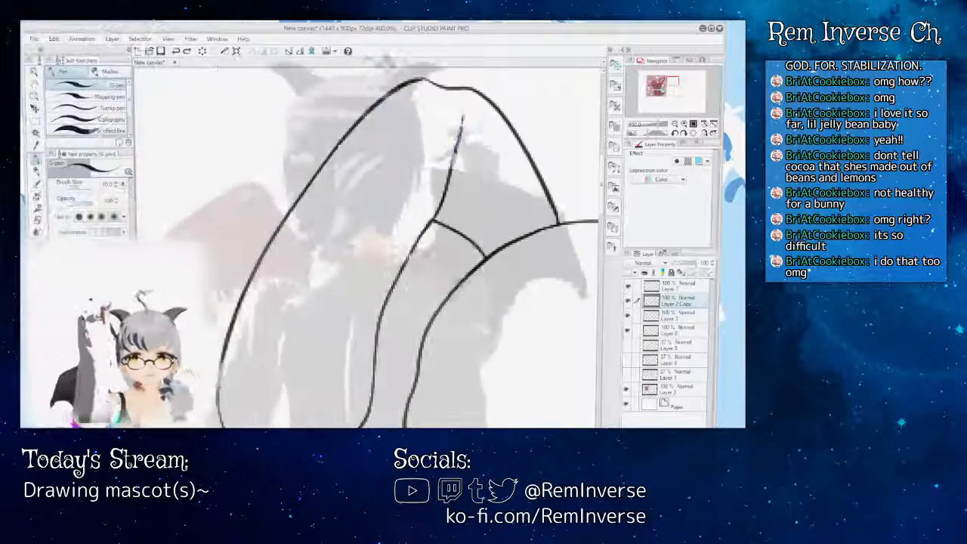
pyautogui.moveTo(460, 141)
pyautogui.mouseDown()
pyautogui.moveTo(497, 180)
pyautogui.moveTo(522, 246)
pyautogui.mouseUp()
pyautogui.hotkey('ctrl', 'z')
pyautogui.moveTo(460, 143)
pyautogui.mouseDown()
pyautogui.moveTo(505, 209)
pyautogui.moveTo(515, 248)
pyautogui.mouseUp()
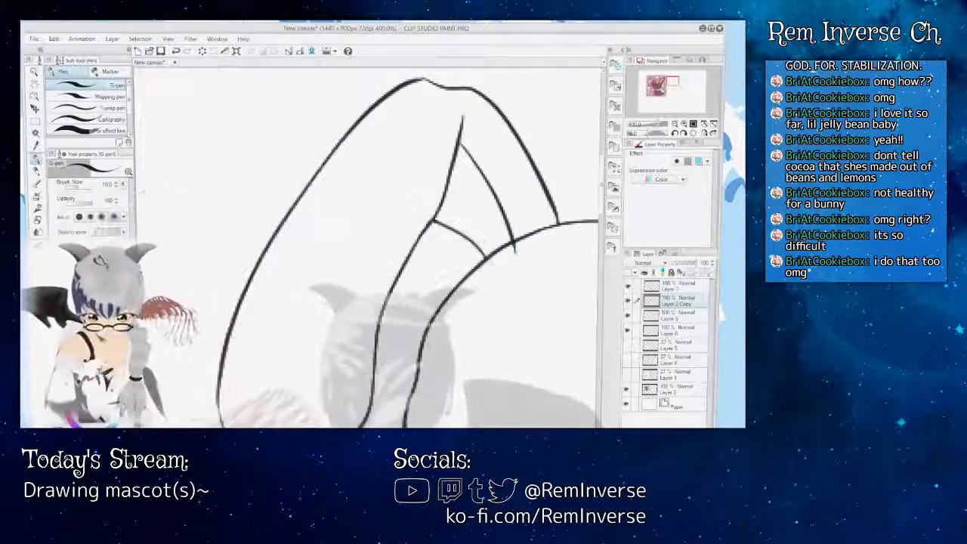
# - Erase the overshooting ends of the folded ear's inner lines at their peak and at the head outline
pyautogui.hscroll(5, 368, 248)
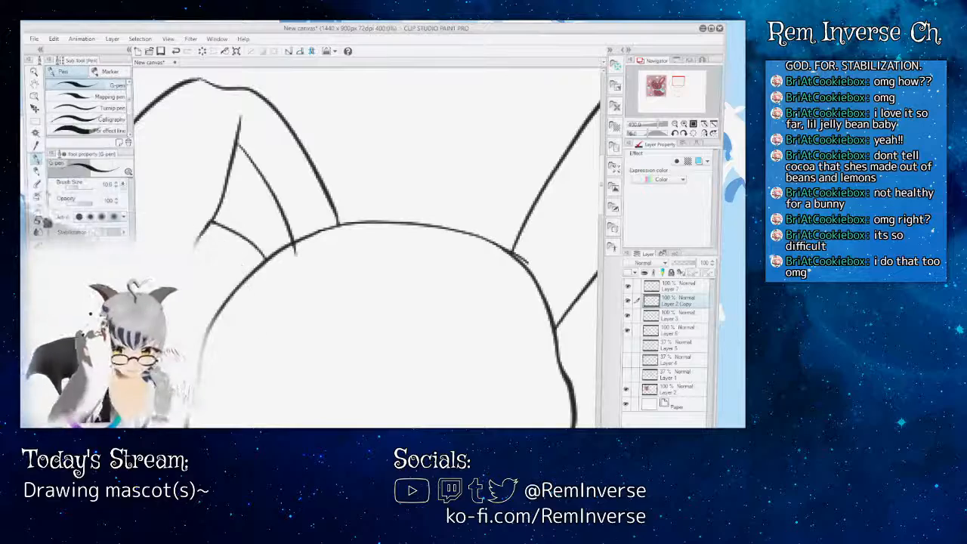
pyautogui.press('e')
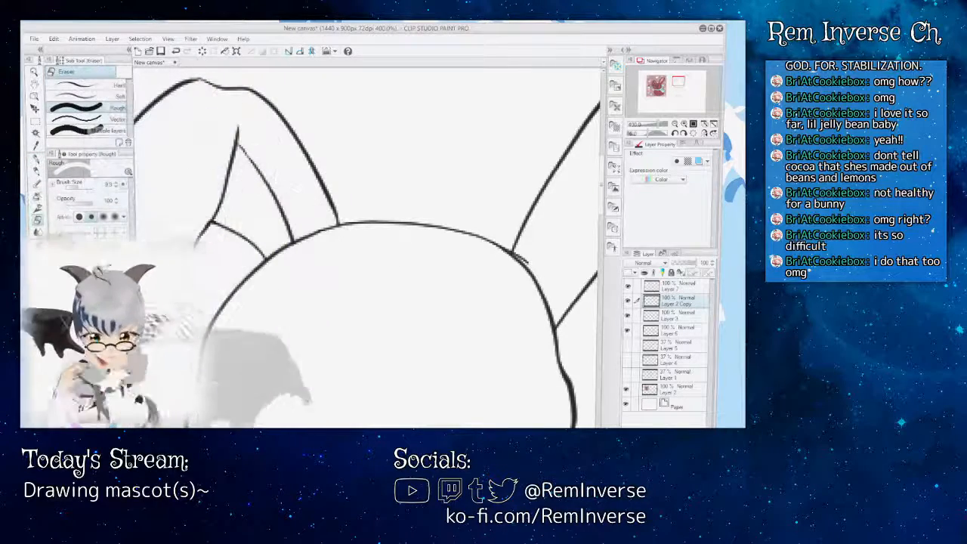
pyautogui.hotkey('ctrl', 'alt', '0')
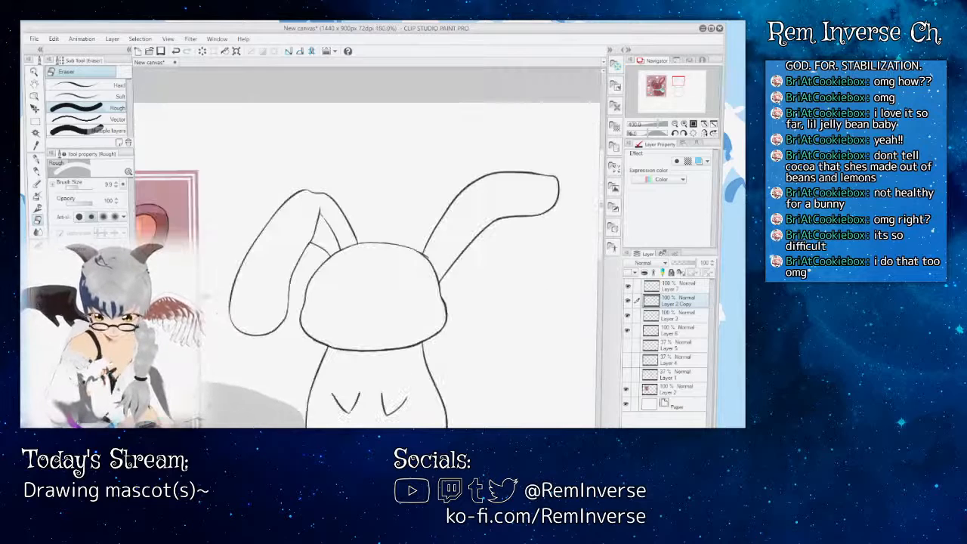
pyautogui.hotkey('ctrl', '+')
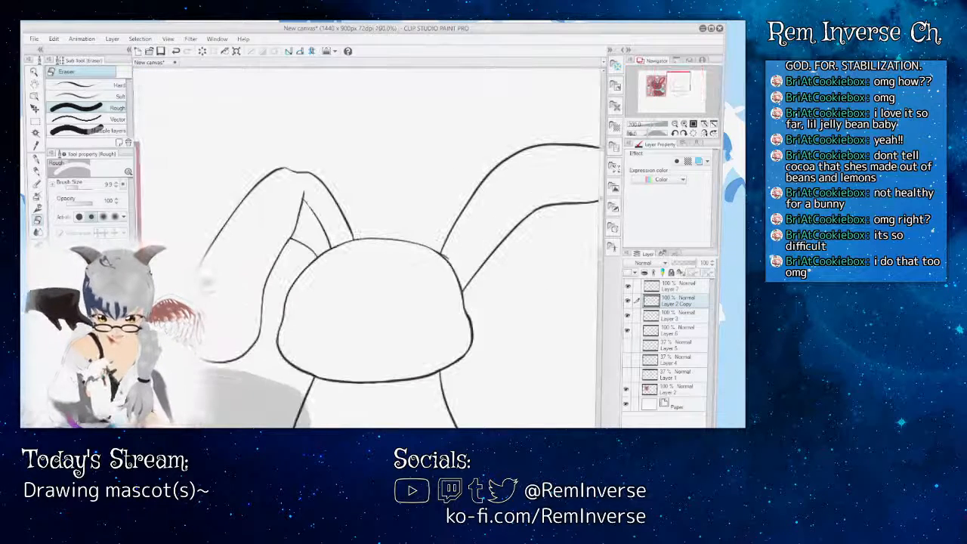
pyautogui.hotkey('ctrl', '+')
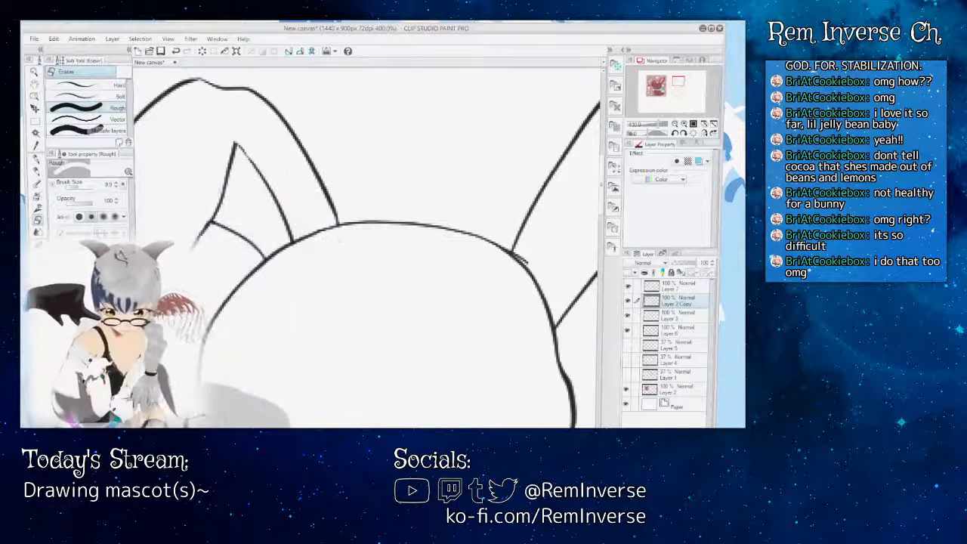
# - Examine the folded ear's inner lines up close and against the whole bunny drawing
pyautogui.hotkey('ctrl', '-')
pyautogui.hotkey('ctrl', '-')
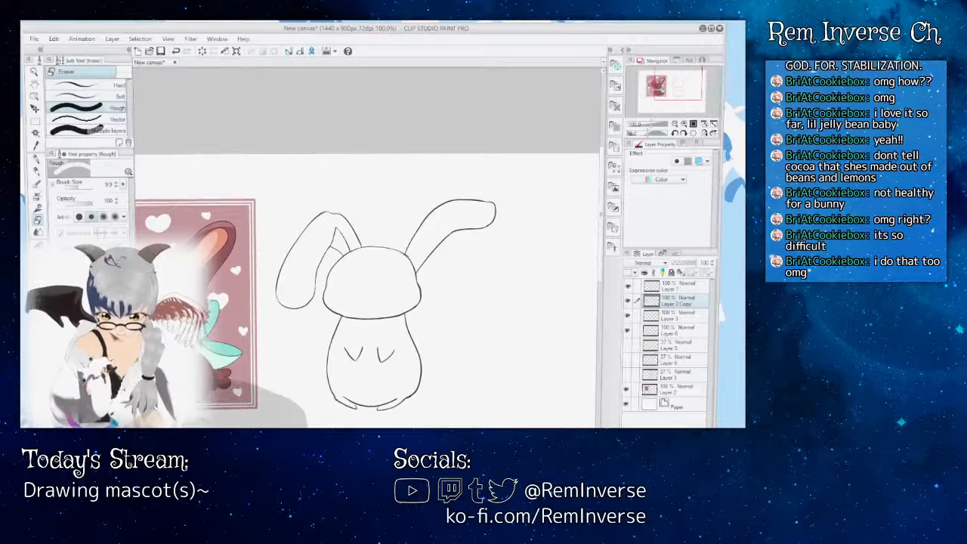
pyautogui.hotkey('ctrl', '+')
pyautogui.hotkey('ctrl', '+')
pyautogui.hotkey('ctrl', '+')
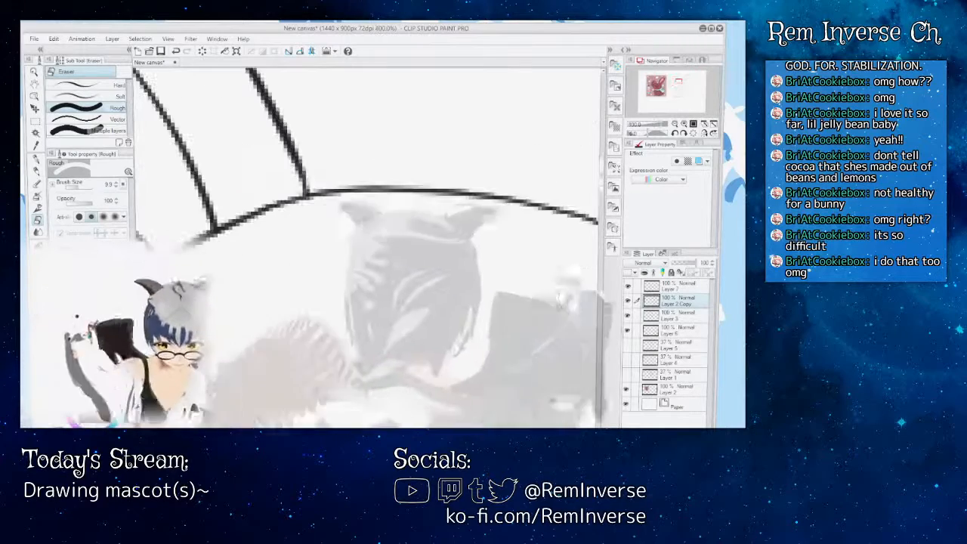
pyautogui.scroll(2, 370, 226)
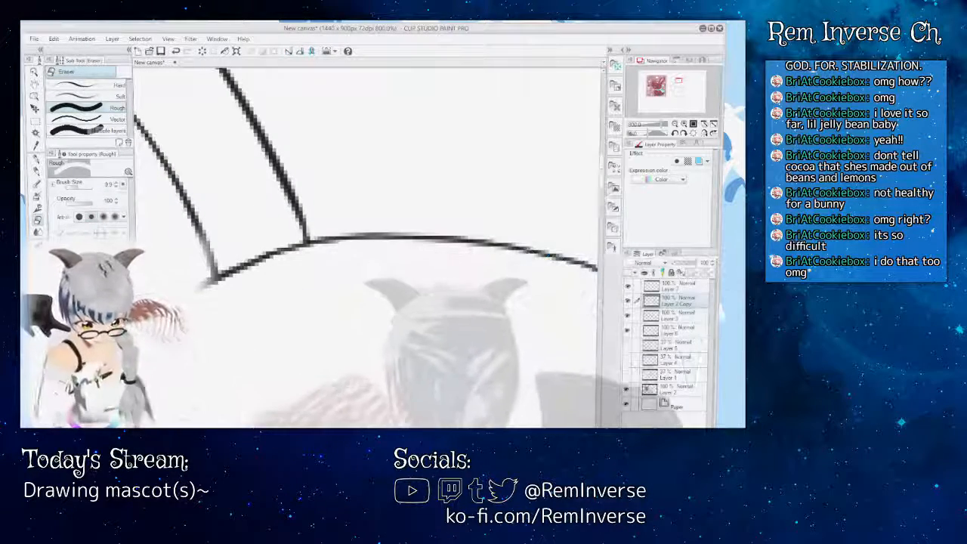
pyautogui.hscroll(-3, 370, 227)
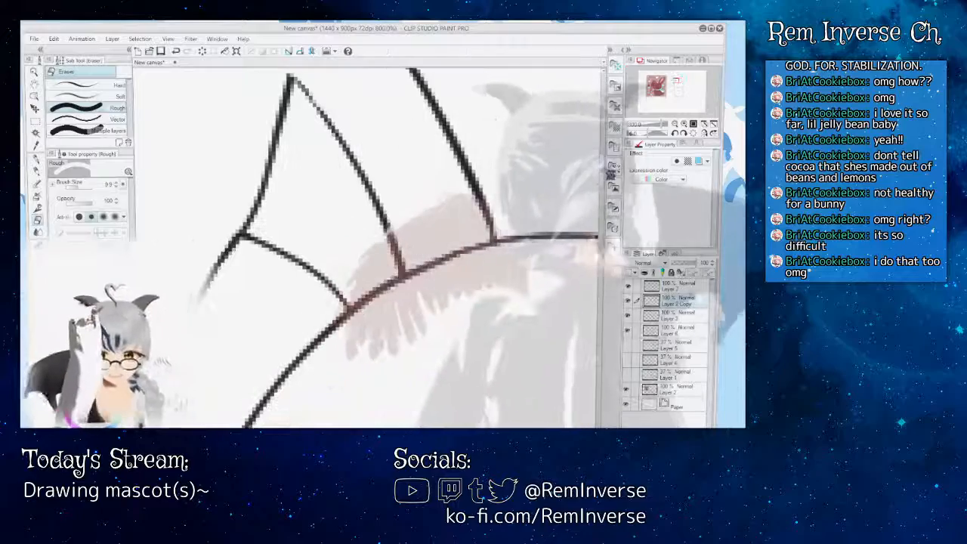
pyautogui.scroll(3, 370, 227)
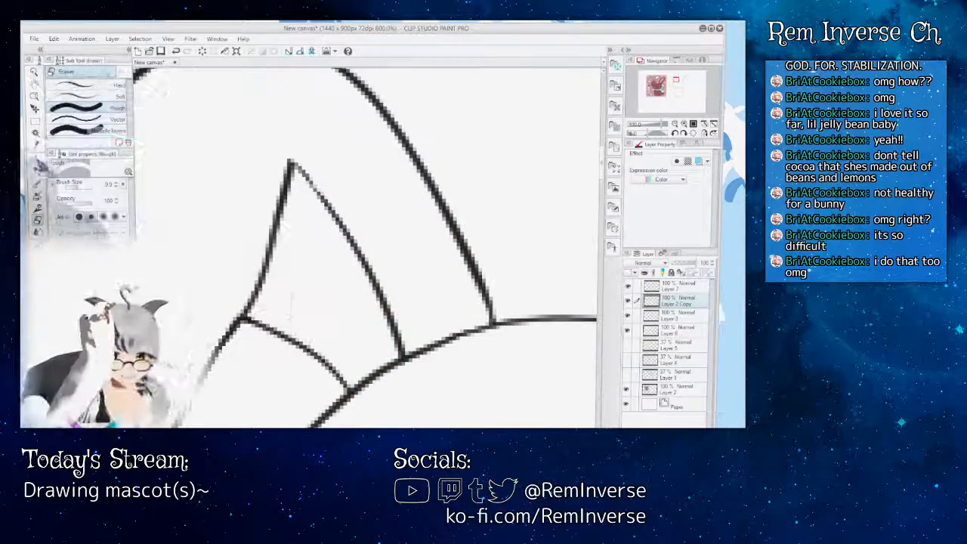
pyautogui.press('p')
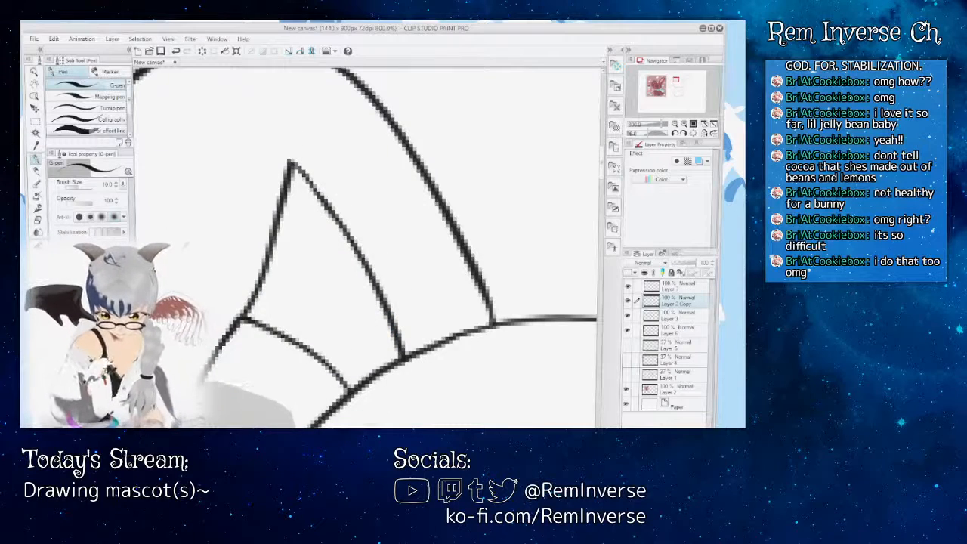
pyautogui.hotkey('ctrl', '-')
pyautogui.hotkey('ctrl', '-')
pyautogui.hotkey('ctrl', '-')
pyautogui.hotkey('ctrl', '-')
pyautogui.hotkey('ctrl', '-')
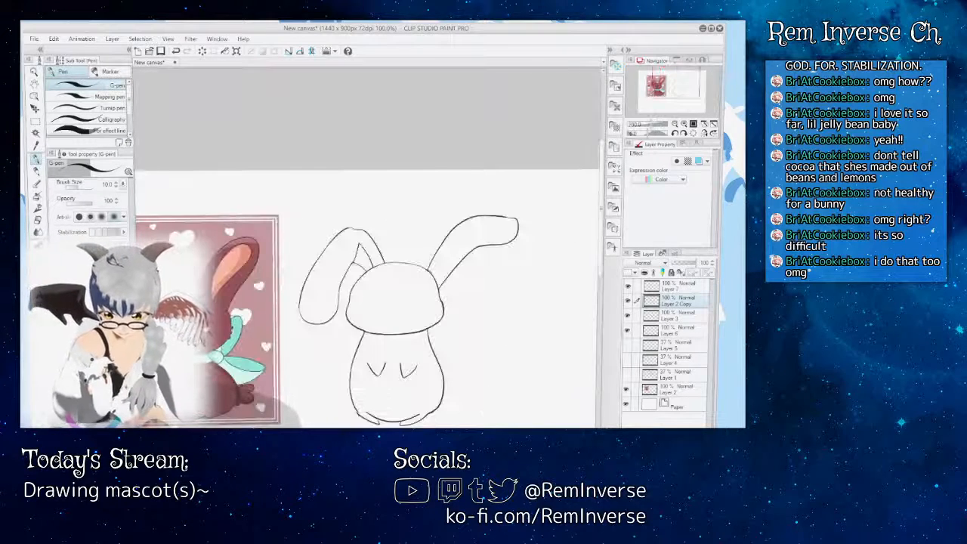
# - Try a G-pen inner line along the upper side of the raised ear, from the head outline to near the ear tip
pyautogui.hotkey('ctrl', '+')
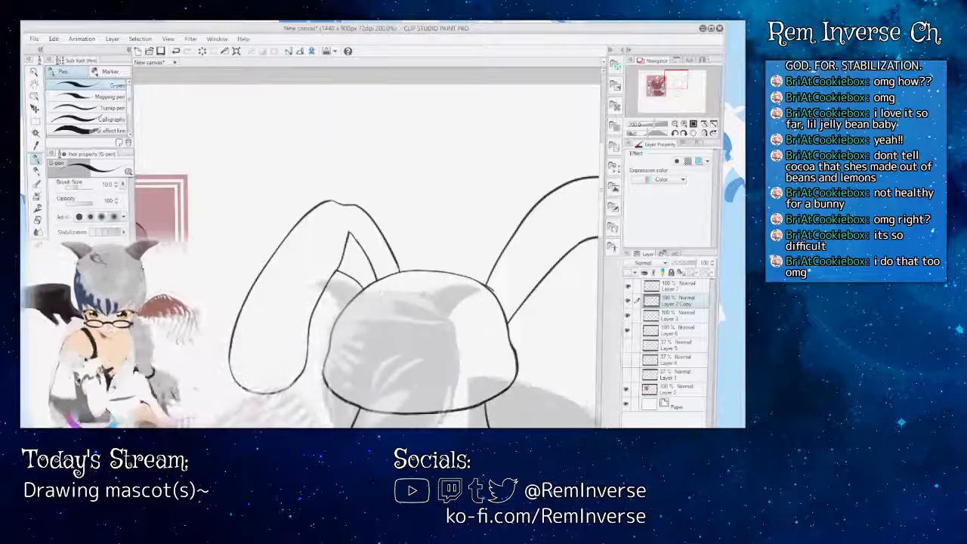
pyautogui.hscroll(-3, 370, 302)
pyautogui.hscroll(2, 370, 302)
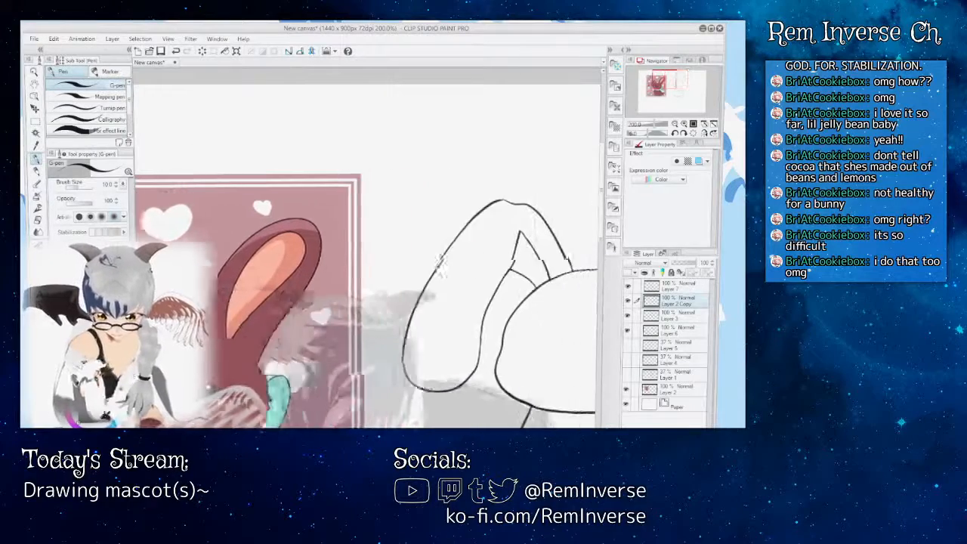
pyautogui.hscroll(1, 370, 257)
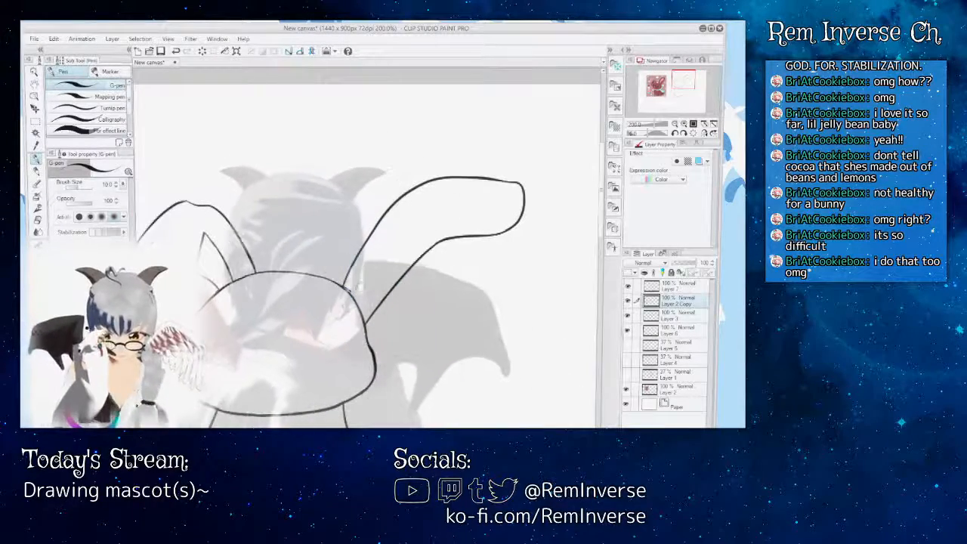
pyautogui.moveTo(360, 288)
pyautogui.mouseDown()
pyautogui.moveTo(442, 204)
pyautogui.moveTo(505, 218)
pyautogui.mouseUp()
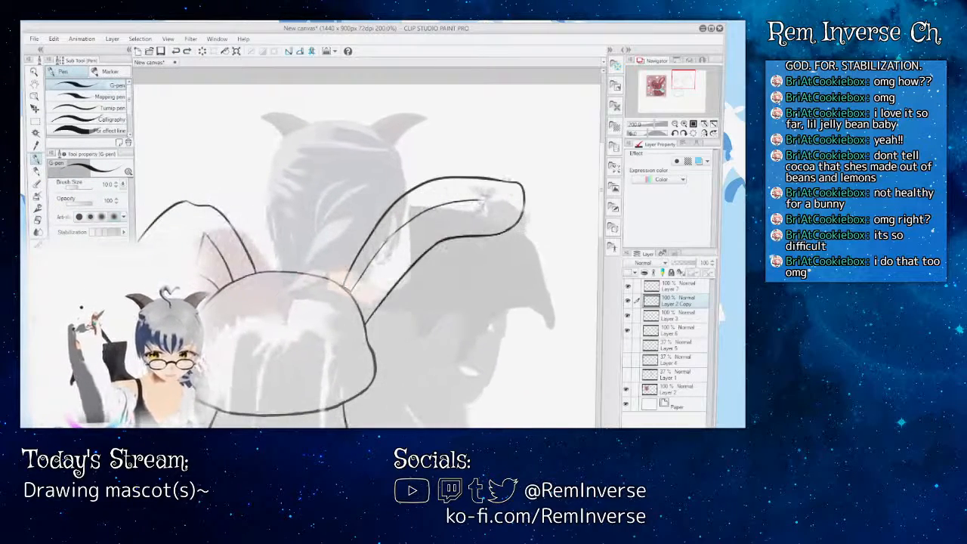
pyautogui.moveTo(487, 221)
pyautogui.mouseDown()
pyautogui.moveTo(423, 235)
pyautogui.moveTo(353, 290)
pyautogui.mouseUp()
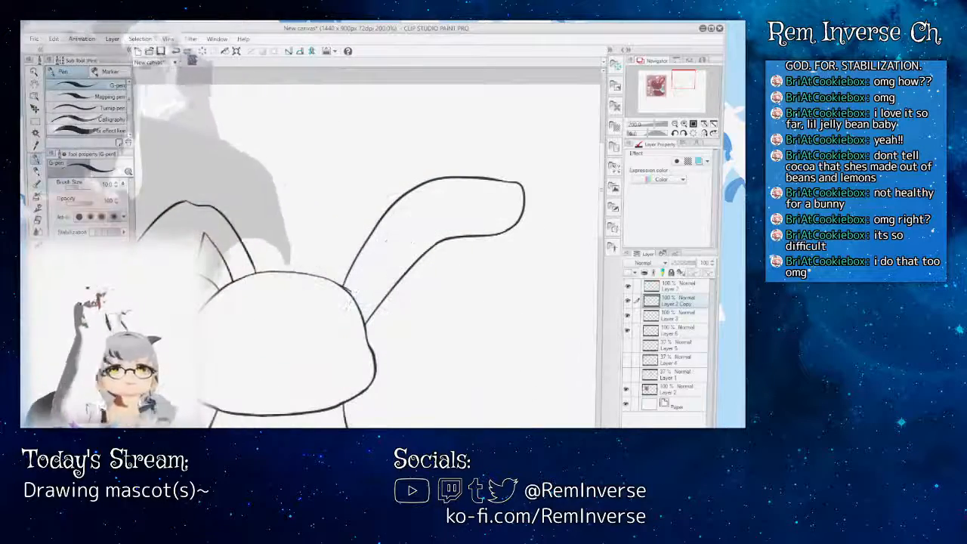
pyautogui.hotkey('ctrl', 'z')
pyautogui.hotkey('ctrl', 'z')
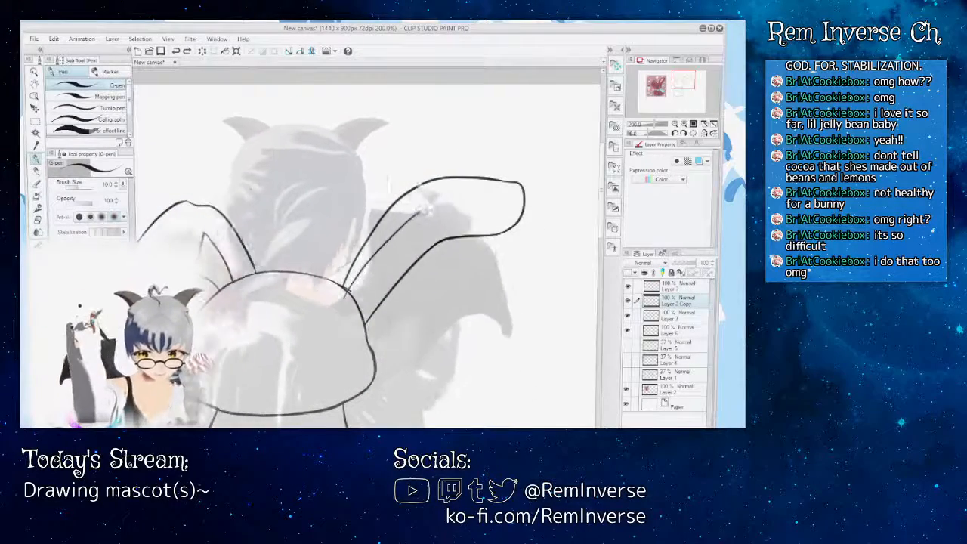
# - Try an inner contour in the raised ear with a curved upper line and a lower line returning from the tip
pyautogui.moveTo(461, 199); pyautogui.dragTo(412, 206)
pyautogui.moveTo(488, 209)
pyautogui.mouseDown()
pyautogui.moveTo(442, 202)
pyautogui.moveTo(355, 291)
pyautogui.mouseUp()
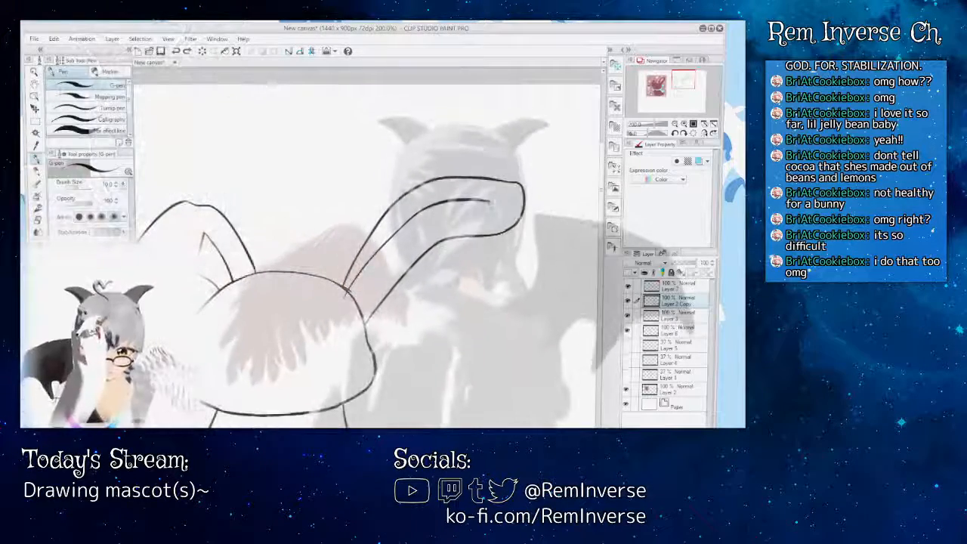
pyautogui.moveTo(489, 202); pyautogui.dragTo(388, 250)
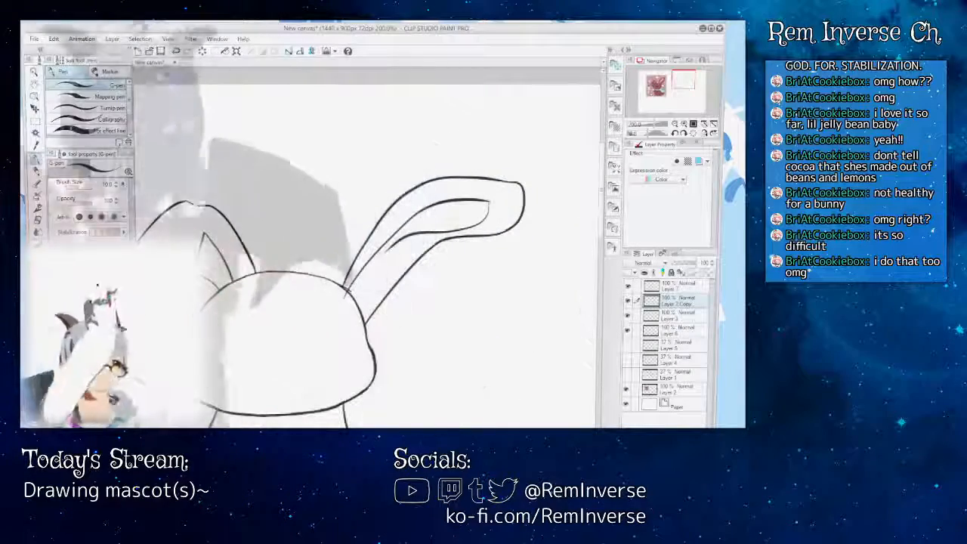
pyautogui.hotkey('ctrl', 'z')
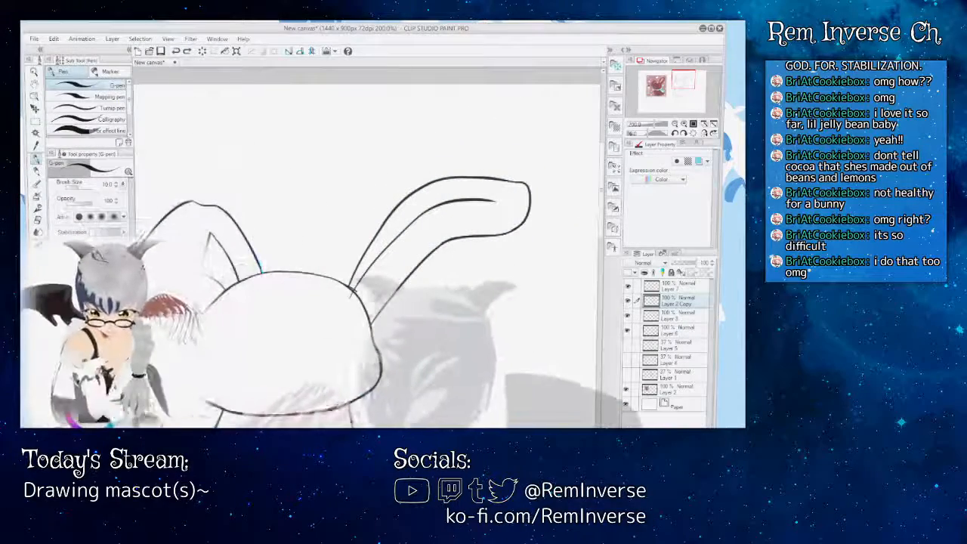
pyautogui.hscroll(3, 366, 249)
pyautogui.hotkey('ctrl', '+')
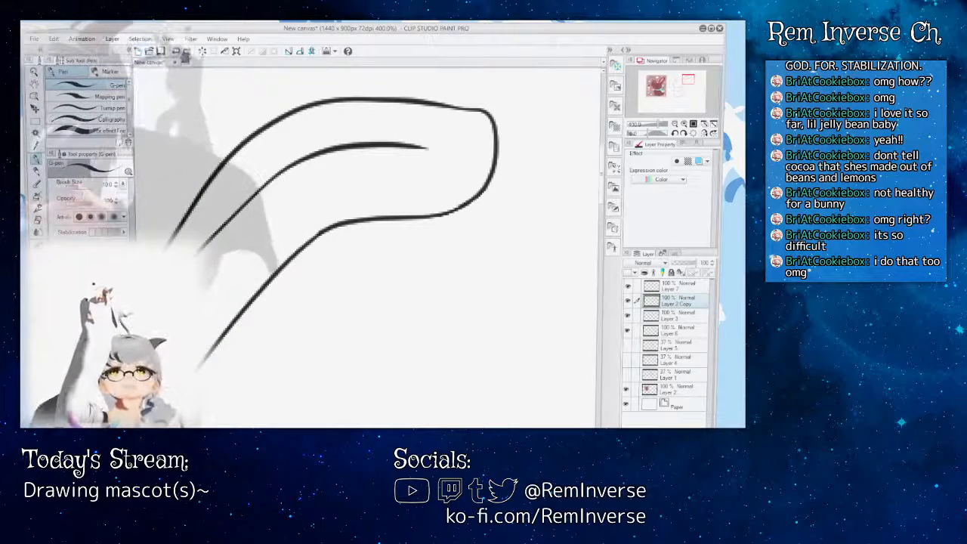
pyautogui.hotkey('ctrl', 'z')
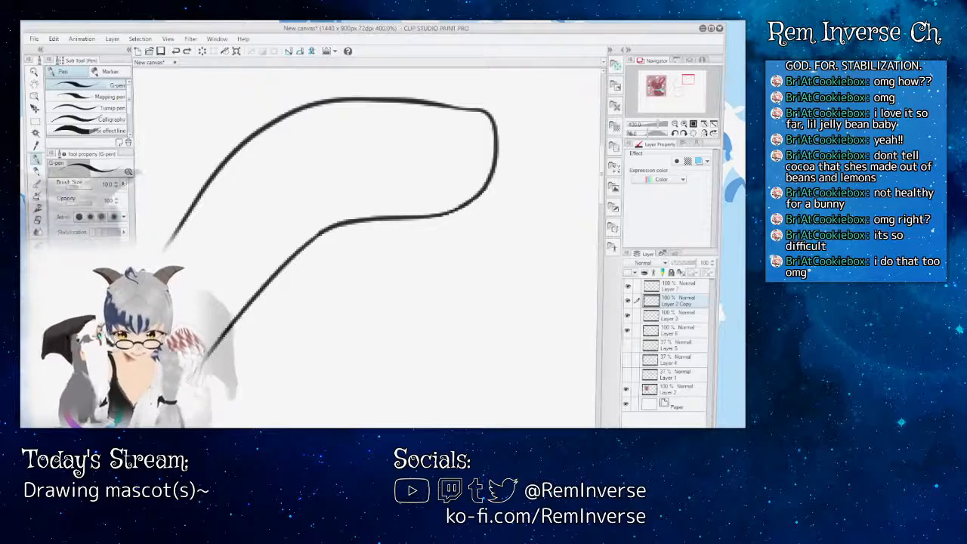
# - Draw the raised ear's inner contour as a long loop rounded near the ear tip, and check it against the whole bunny
pyautogui.moveTo(196, 242)
pyautogui.mouseDown()
pyautogui.moveTo(257, 174)
pyautogui.moveTo(302, 147)
pyautogui.moveTo(400, 129)
pyautogui.moveTo(441, 149)
pyautogui.moveTo(423, 176)
pyautogui.moveTo(320, 200)
pyautogui.moveTo(260, 238)
pyautogui.mouseUp()
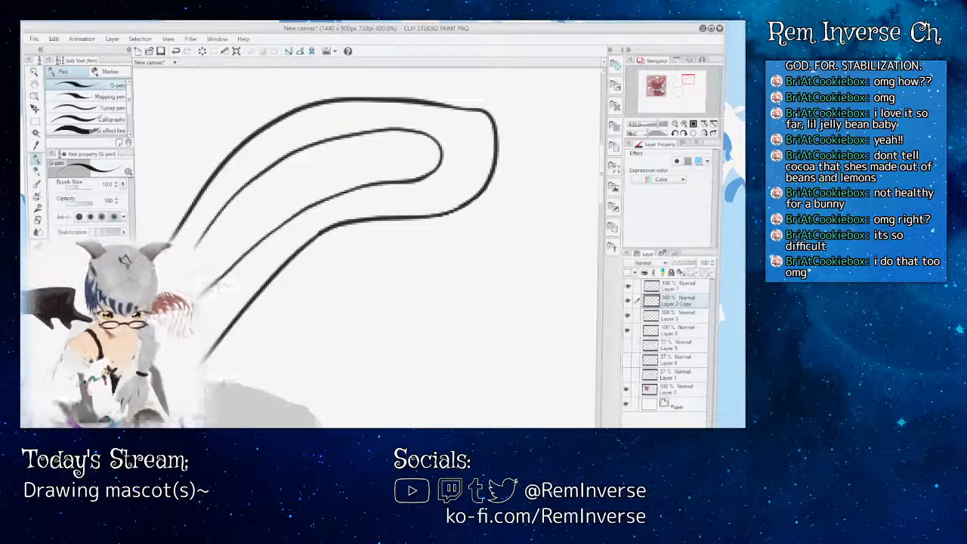
pyautogui.hotkey('ctrl', '-')
pyautogui.hotkey('ctrl', '-')
pyautogui.hotkey('ctrl', '-')
pyautogui.hotkey('ctrl', '-')
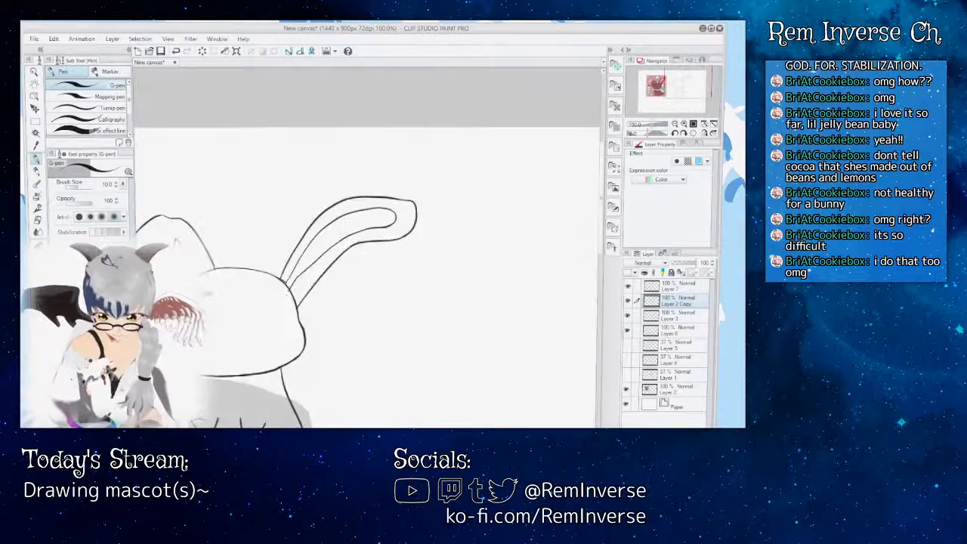
pyautogui.hotkey('ctrl', '+')
pyautogui.hotkey('ctrl', '+')
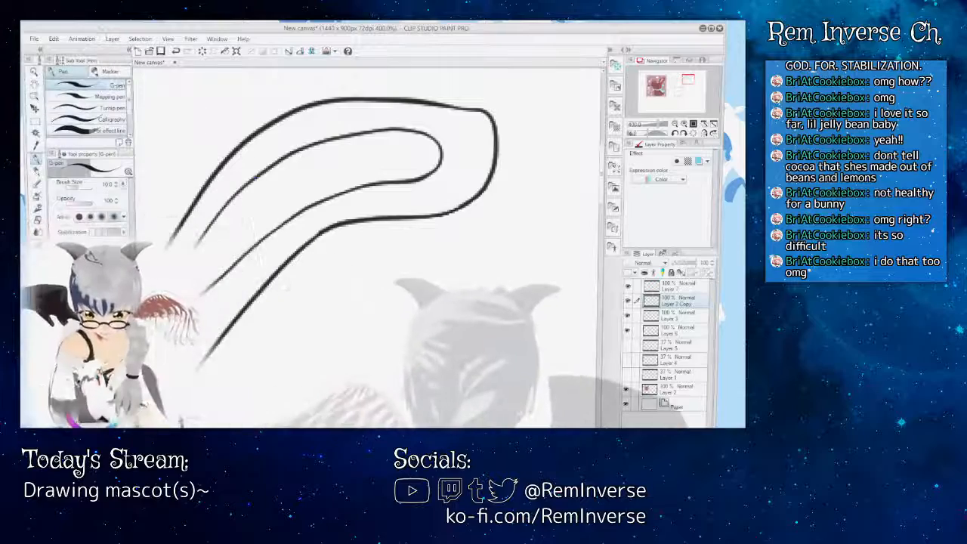
# - Erase the lower inner line of the raised ear from the head outline up to near its rounded end
pyautogui.hscroll(-3, 370, 249)
pyautogui.press('e')
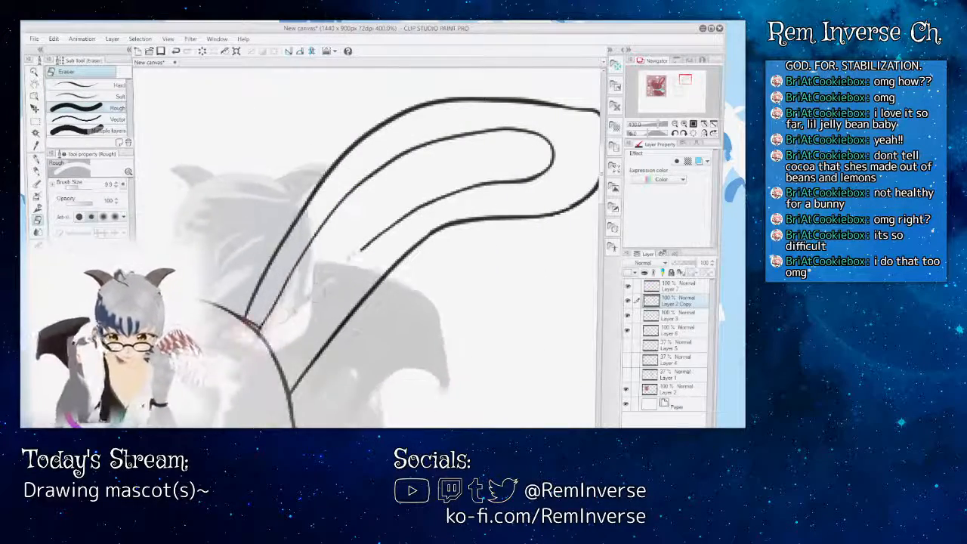
pyautogui.moveTo(365, 243); pyautogui.dragTo(443, 192)
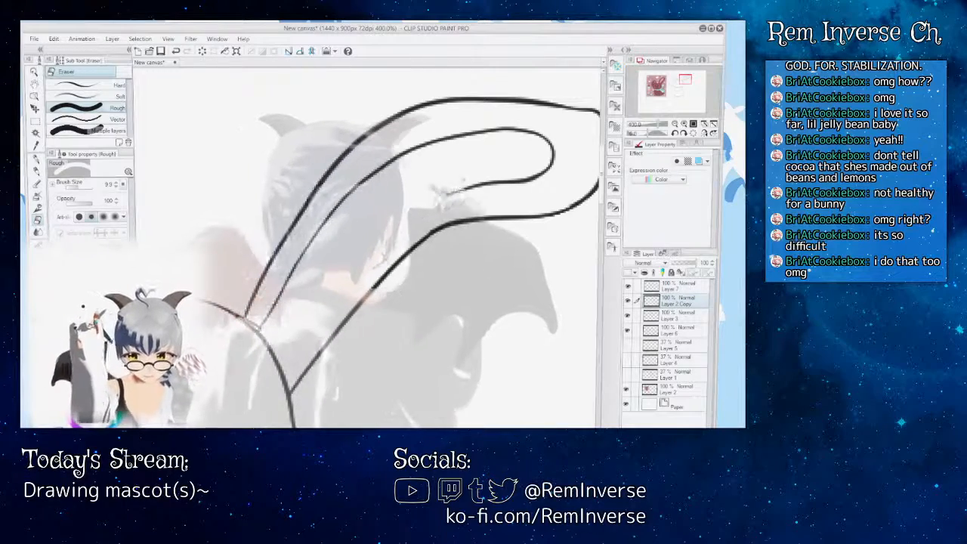
# - Try to redraw the raised ear's lower inner line with the G-pen from the rounded end down to the head outline
pyautogui.press('p')
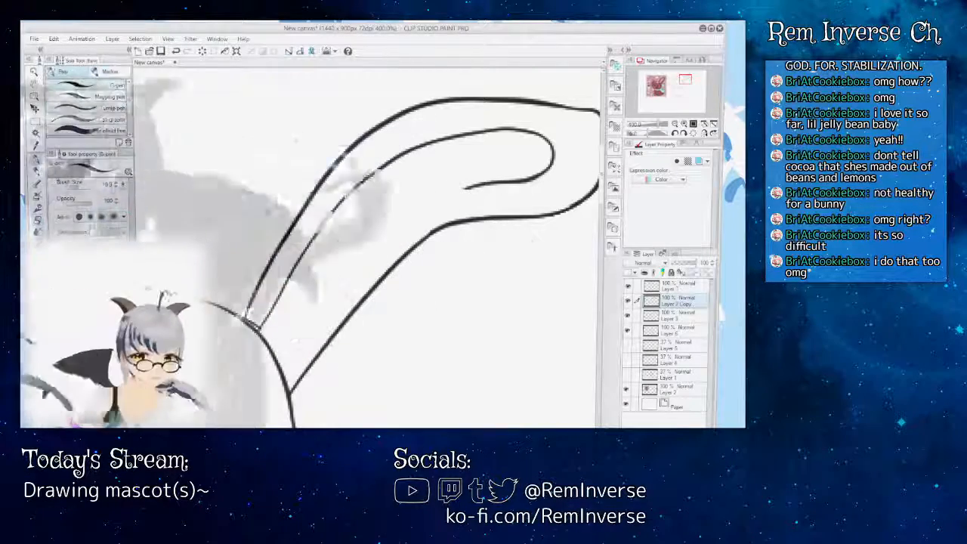
pyautogui.moveTo(484, 184); pyautogui.dragTo(451, 196)
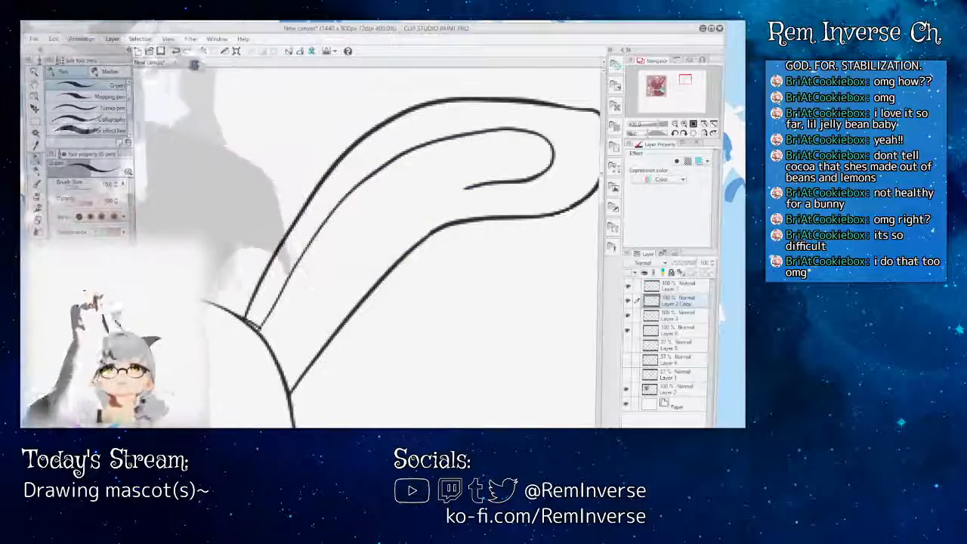
pyautogui.hotkey('ctrl', 'z')
pyautogui.moveTo(467, 185); pyautogui.dragTo(390, 221)
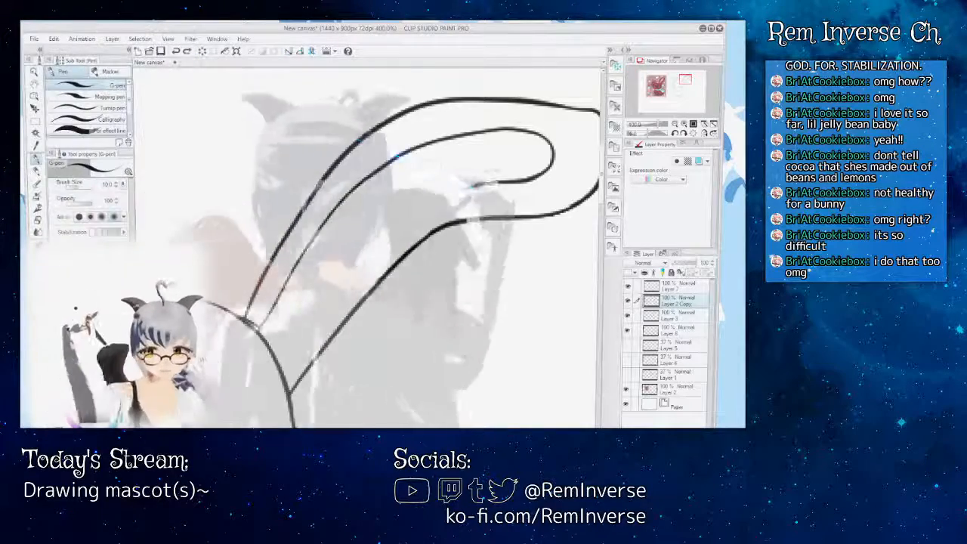
pyautogui.moveTo(466, 187)
pyautogui.mouseDown()
pyautogui.moveTo(404, 222)
pyautogui.moveTo(303, 307)
pyautogui.mouseUp()
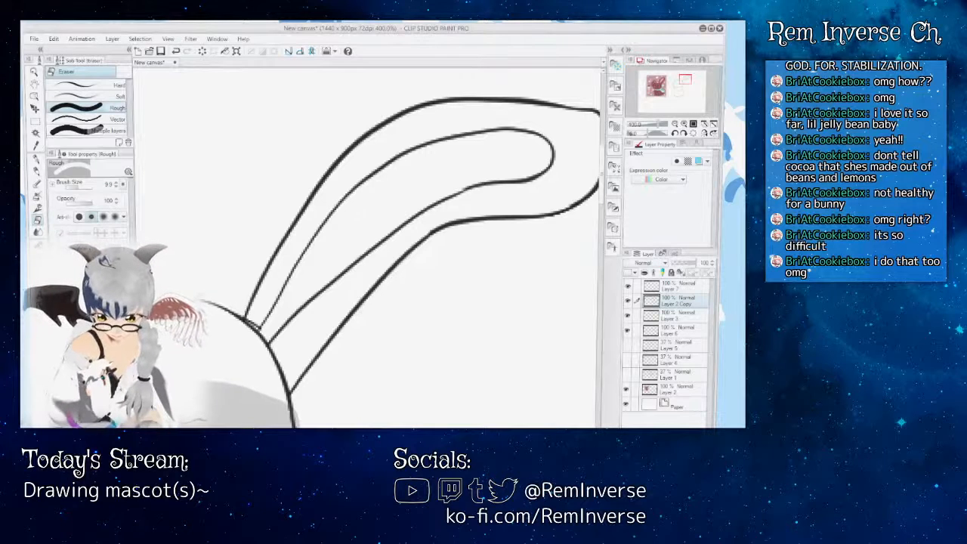
pyautogui.hotkey('ctrl', 'alt', '0')
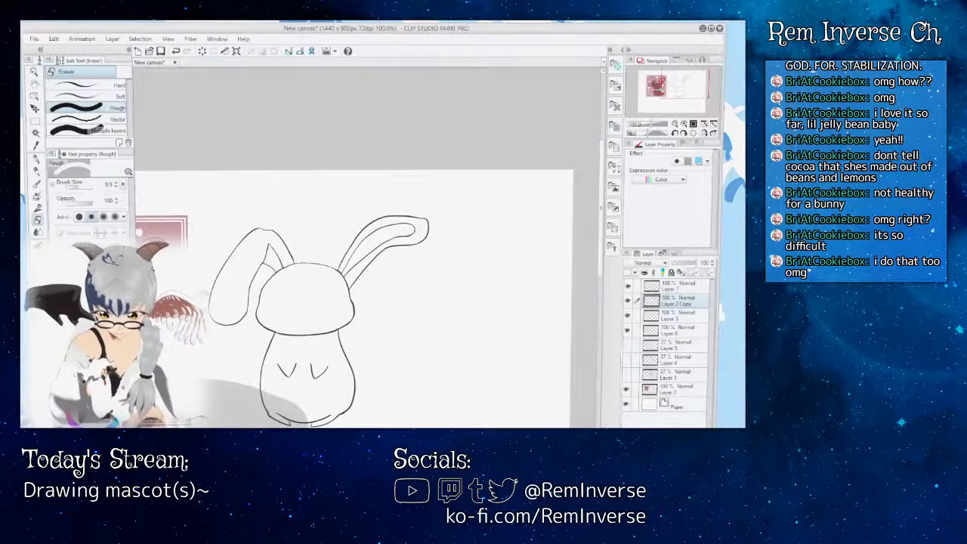
pyautogui.scroll(5, 375, 258)
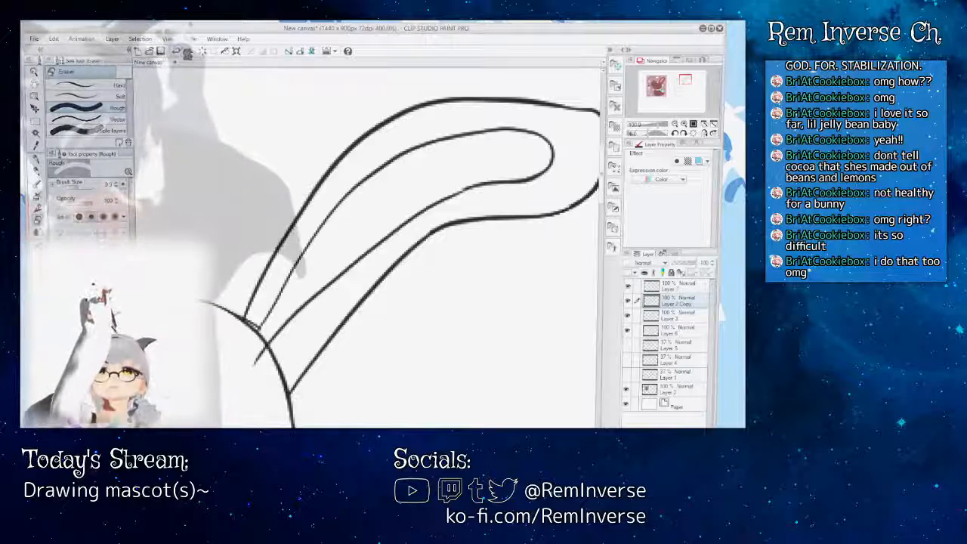
pyautogui.click(178, 51)
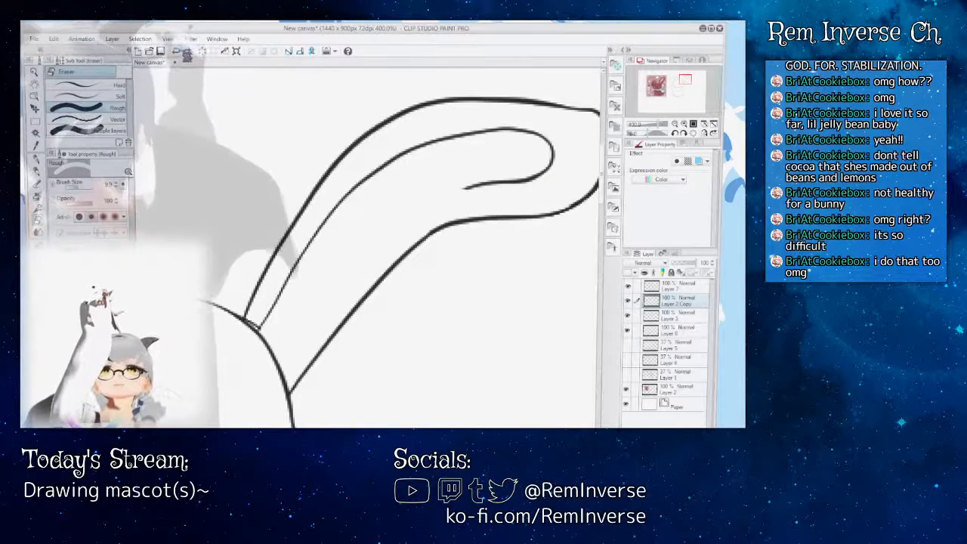
# - Rework the base part of the raised ear's lower inner line down to the head outline, and erase the section between it and the rounded end
pyautogui.moveTo(281, 318); pyautogui.dragTo(341, 267)
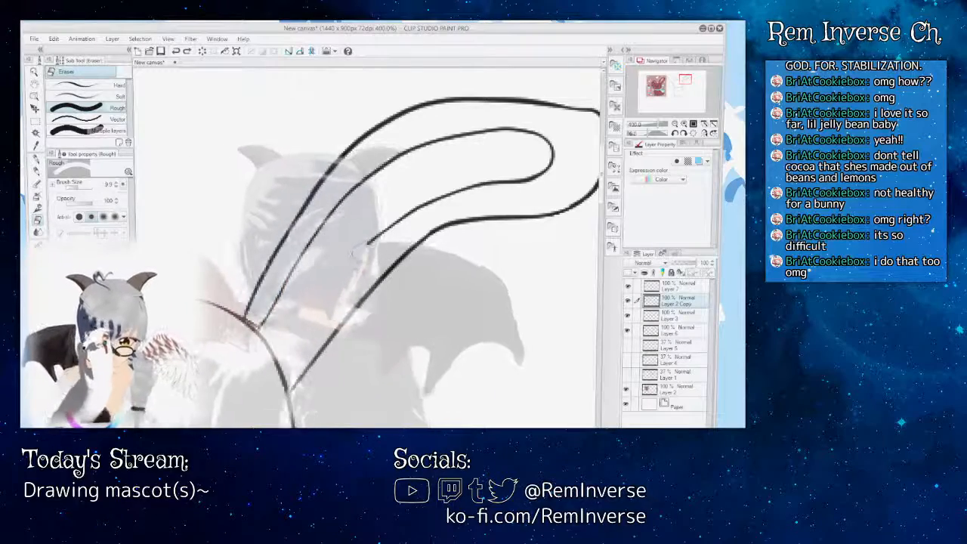
pyautogui.moveTo(382, 234); pyautogui.dragTo(370, 245)
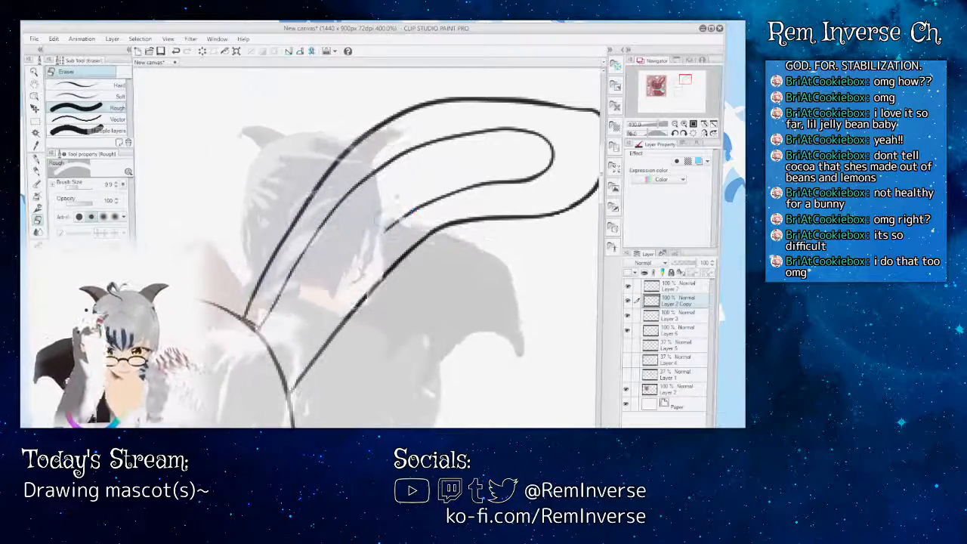
pyautogui.press('p')
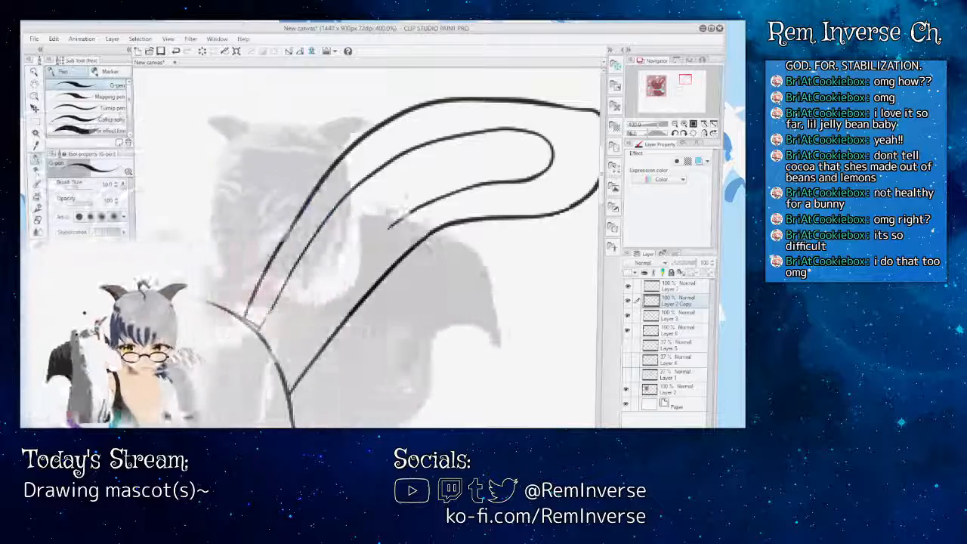
pyautogui.moveTo(389, 226); pyautogui.dragTo(322, 285)
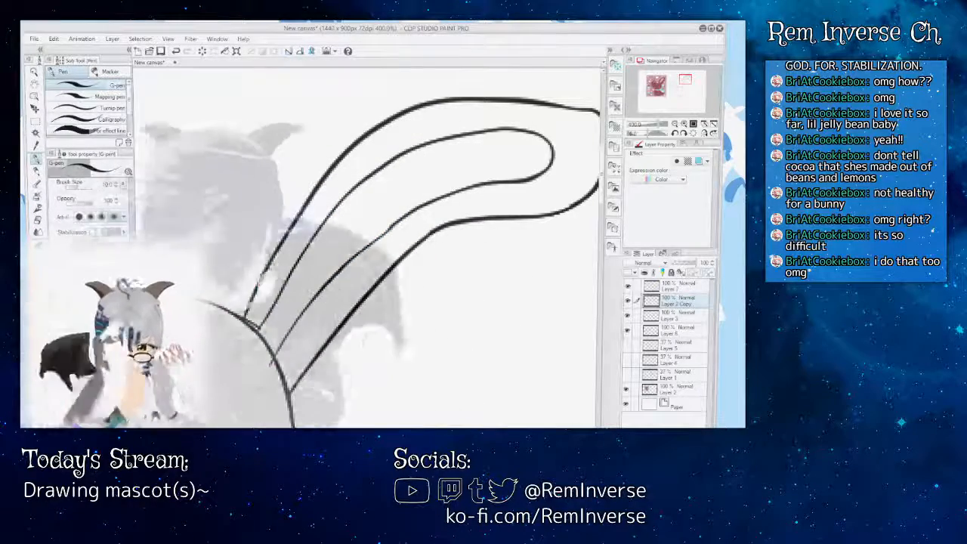
pyautogui.press('e')
pyautogui.moveTo(381, 236); pyautogui.dragTo(419, 209)
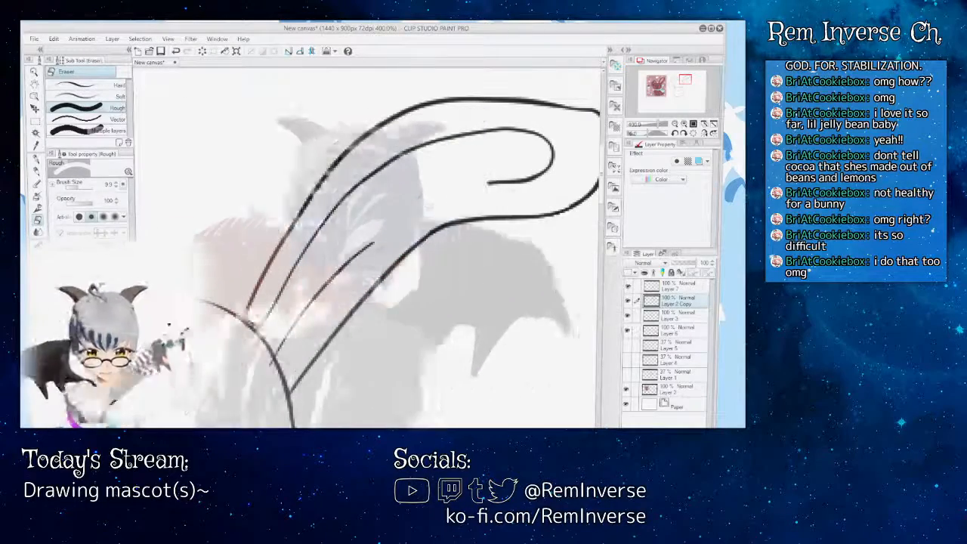
# - Try to bridge the gap in the raised ear's lower inner line with the G-pen between its base part and its rounded end
pyautogui.press('p')
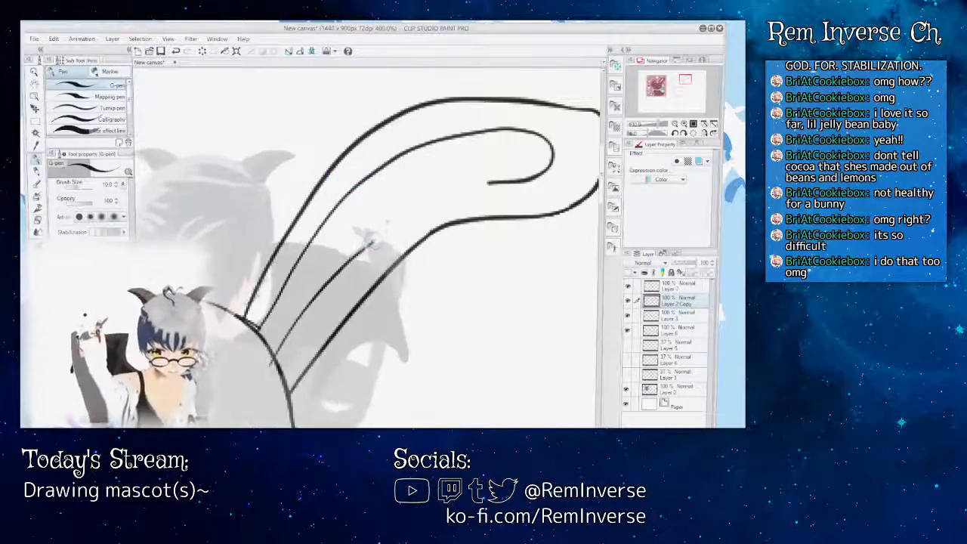
pyautogui.moveTo(377, 235); pyautogui.dragTo(461, 194)
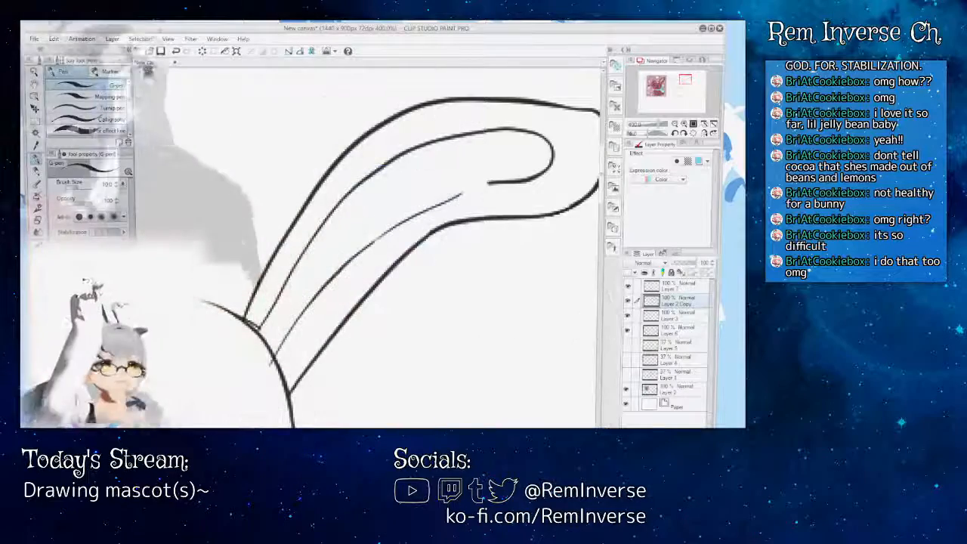
pyautogui.hotkey('ctrl', 'z')
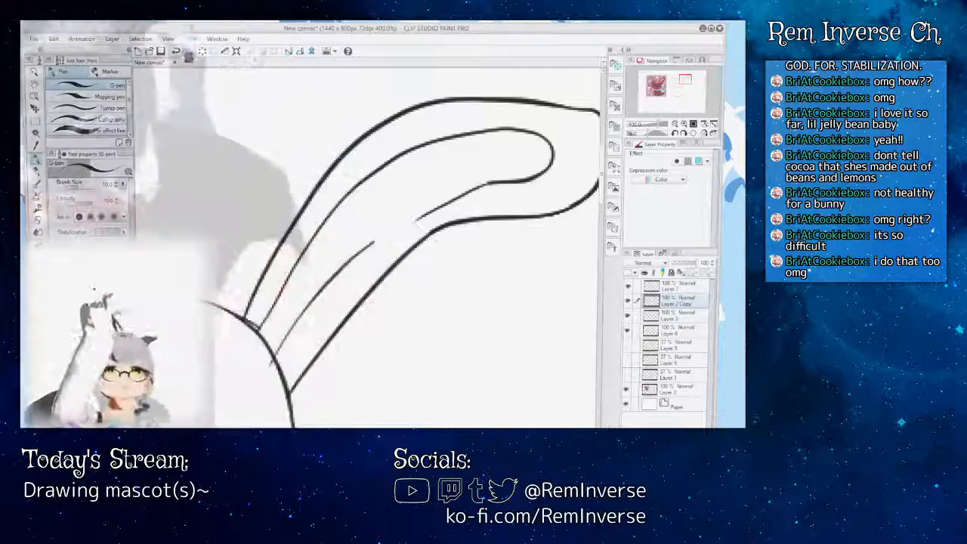
pyautogui.moveTo(361, 243); pyautogui.dragTo(492, 182)
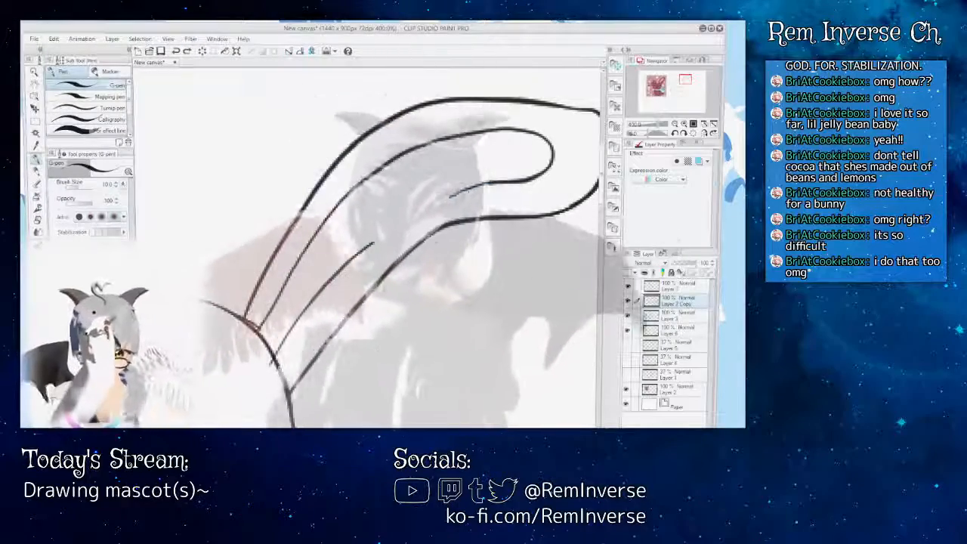
pyautogui.hotkey('ctrl', 'z')
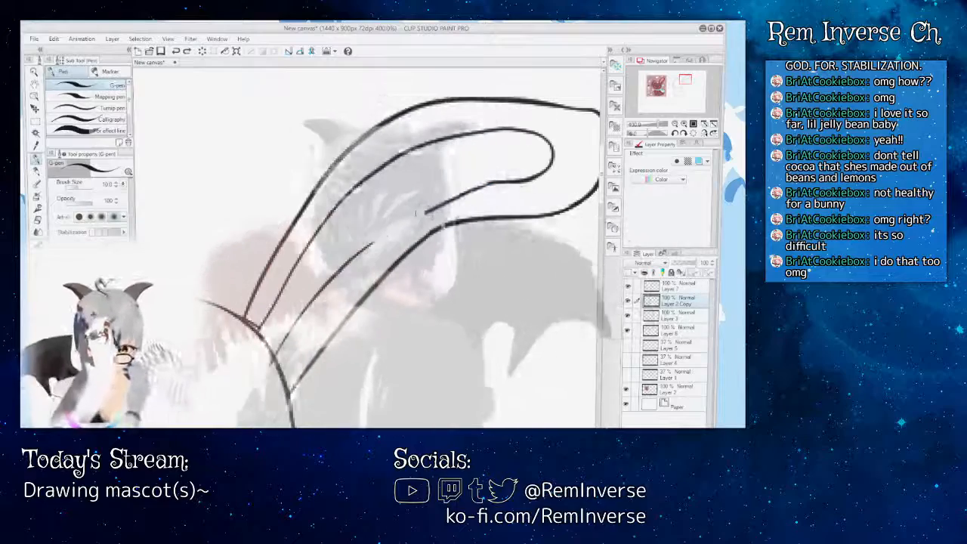
pyautogui.moveTo(276, 354); pyautogui.dragTo(374, 241)
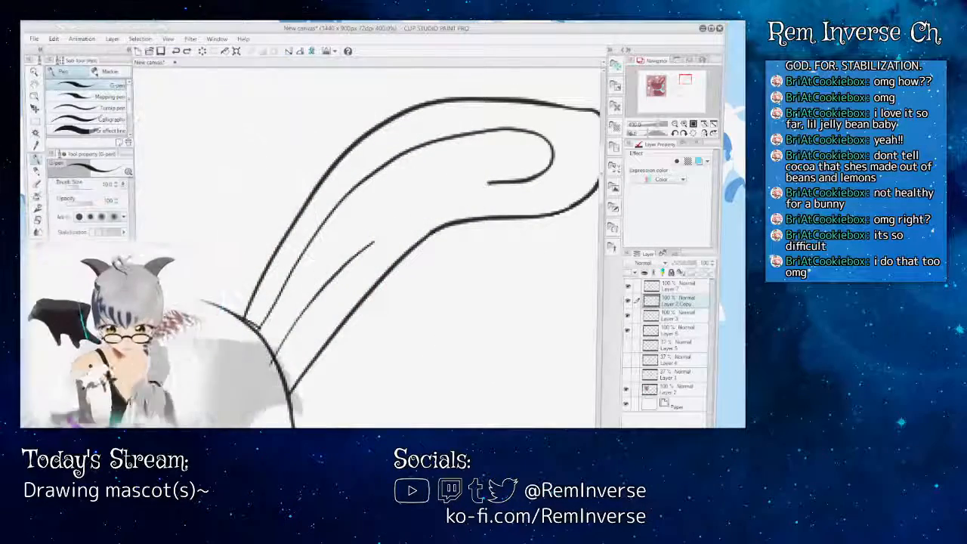
# - Draw the missing section of the raised ear's lower inner line, joining the base part smoothly to the rounded end
pyautogui.hotkey('ctrl', '+')
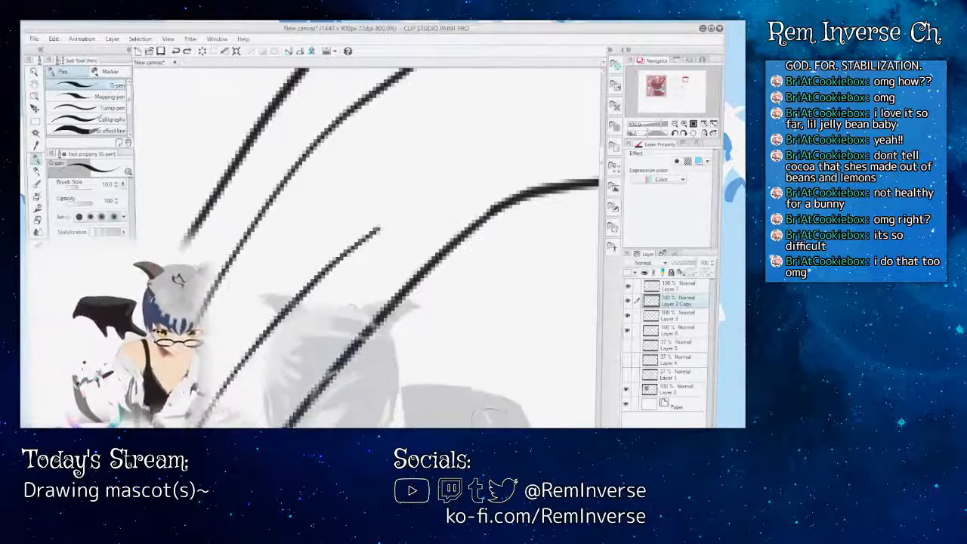
pyautogui.moveTo(423, 227)
pyautogui.mouseDown()
pyautogui.moveTo(296, 225)
pyautogui.moveTo(307, 226)
pyautogui.moveTo(304, 301)
pyautogui.mouseUp()
pyautogui.moveTo(246, 313)
pyautogui.mouseDown()
pyautogui.moveTo(313, 245)
pyautogui.moveTo(489, 185)
pyautogui.mouseUp()
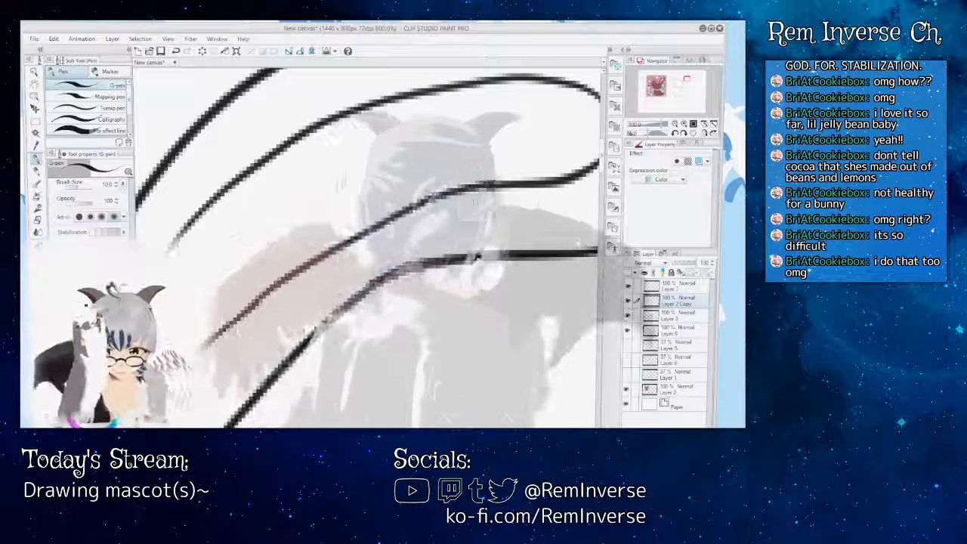
pyautogui.scroll(-8, 367, 245)
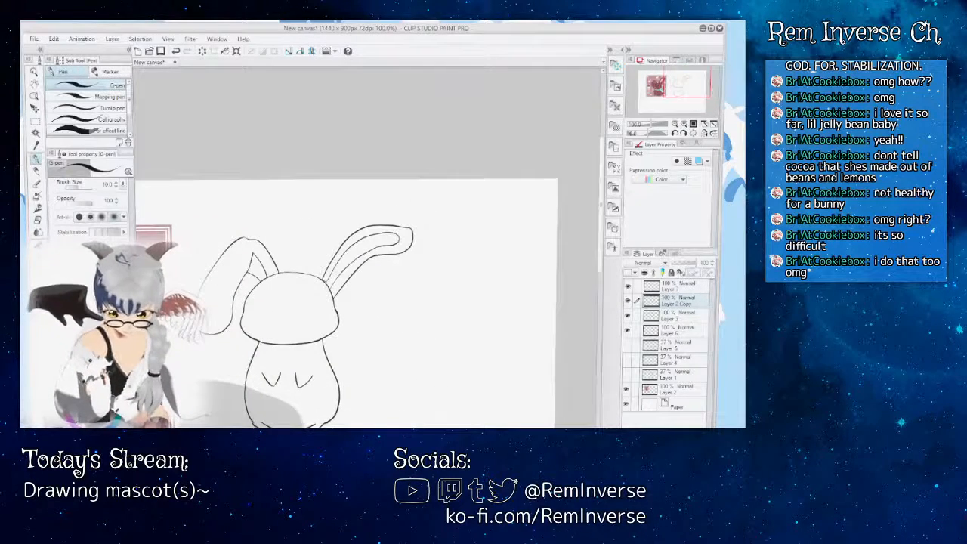
# - Clean up the raised ear's inner contour with the Rough eraser and check it against the whole bunny
pyautogui.scroll(5, 370, 254)
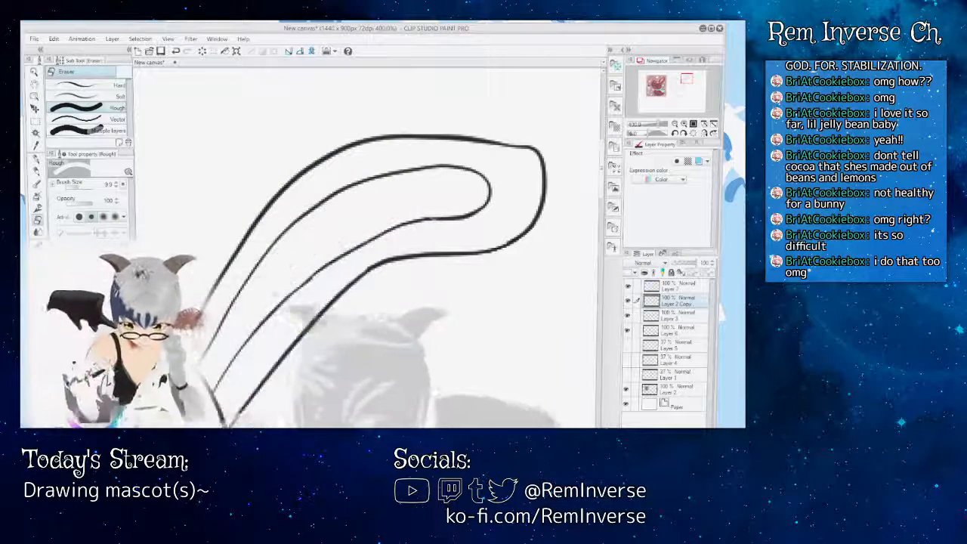
pyautogui.moveTo(198, 361)
pyautogui.mouseDown()
pyautogui.moveTo(510, 361)
pyautogui.moveTo(510, 168)
pyautogui.mouseUp()
pyautogui.hotkey('ctrl', '-')
pyautogui.hotkey('ctrl', '-')
pyautogui.hotkey('ctrl', '-')
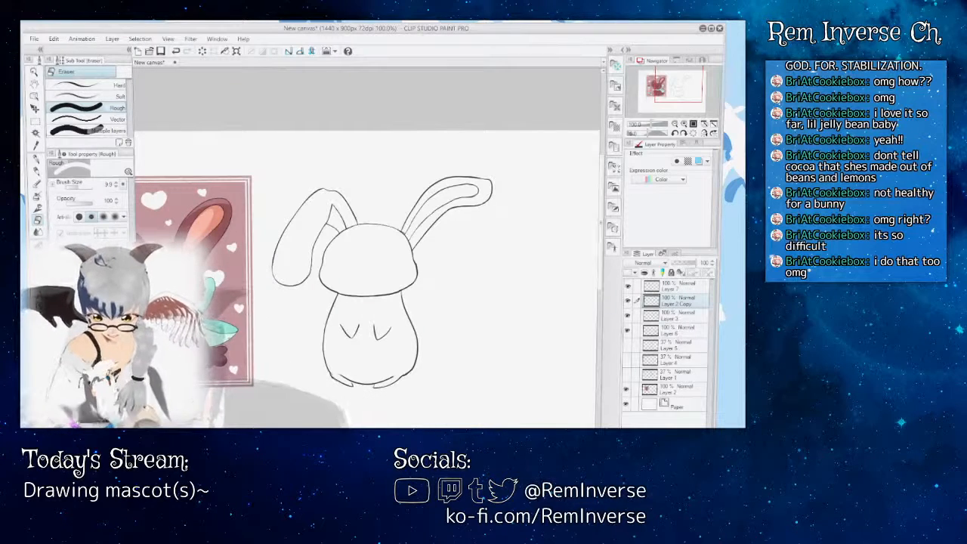
# - Lasso the raised ear's inner contour on Layer 2 Copy and transfer it to a separate layer
pyautogui.hotkey('ctrl', '+')
pyautogui.hotkey('ctrl', '+')
pyautogui.moveTo(453, 249); pyautogui.dragTo(317, 249)
pyautogui.click(627, 300)
pyautogui.click(627, 301)
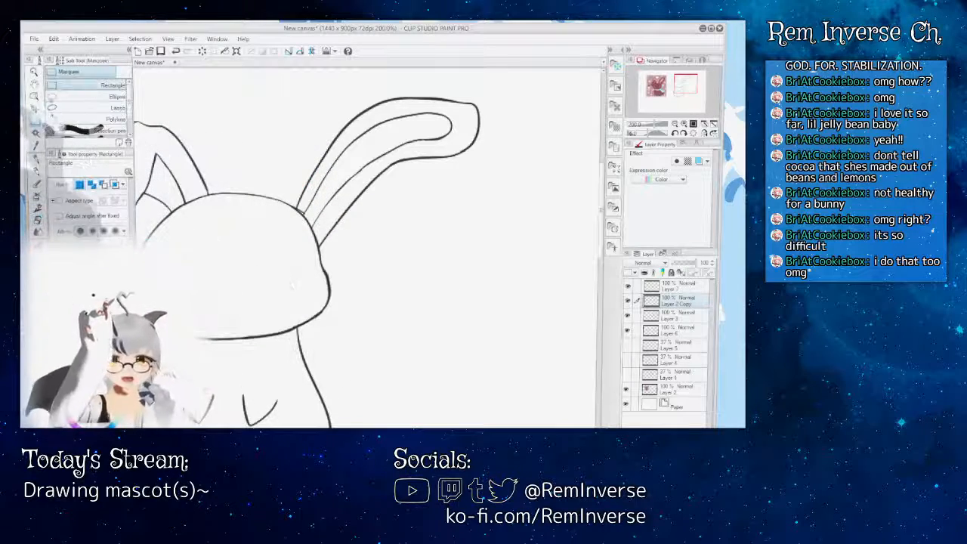
pyautogui.click(106, 108)
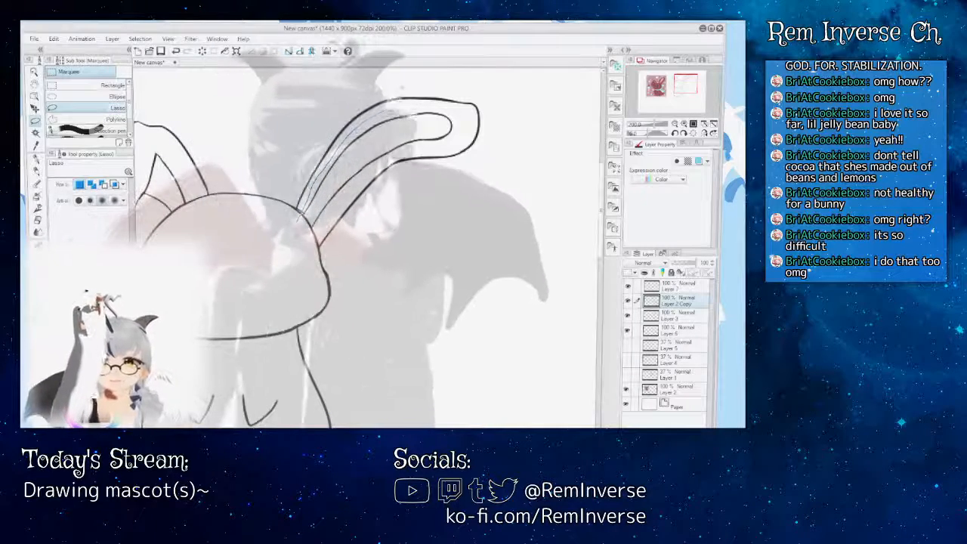
pyautogui.moveTo(414, 109)
pyautogui.mouseDown()
pyautogui.moveTo(451, 117)
pyautogui.moveTo(460, 133)
pyautogui.moveTo(444, 154)
pyautogui.mouseUp()
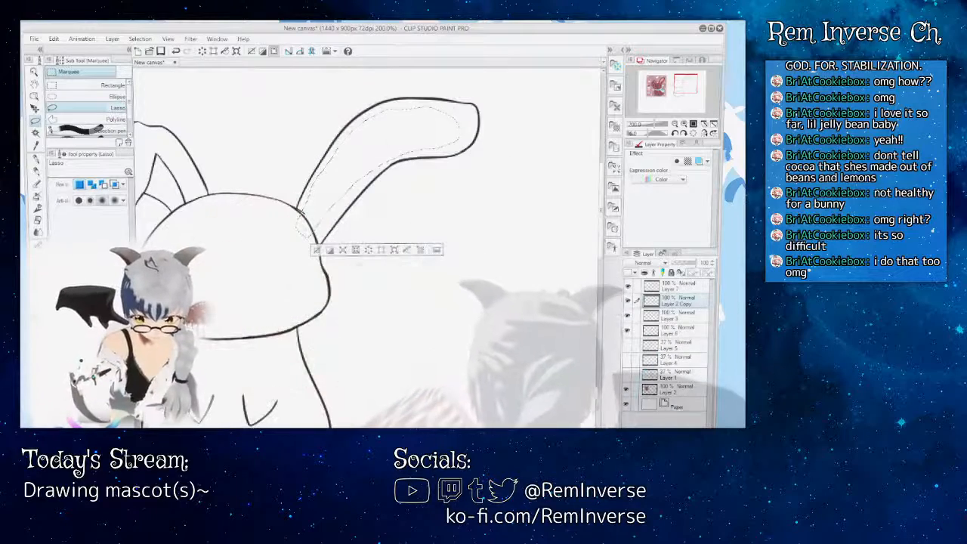
pyautogui.hotkey('ctrl', 'v')
# - Make Layer 9 the active layer, hide Layer 2 Copy 2 with the old inner contour, and clear the selection
pyautogui.click(677, 316)
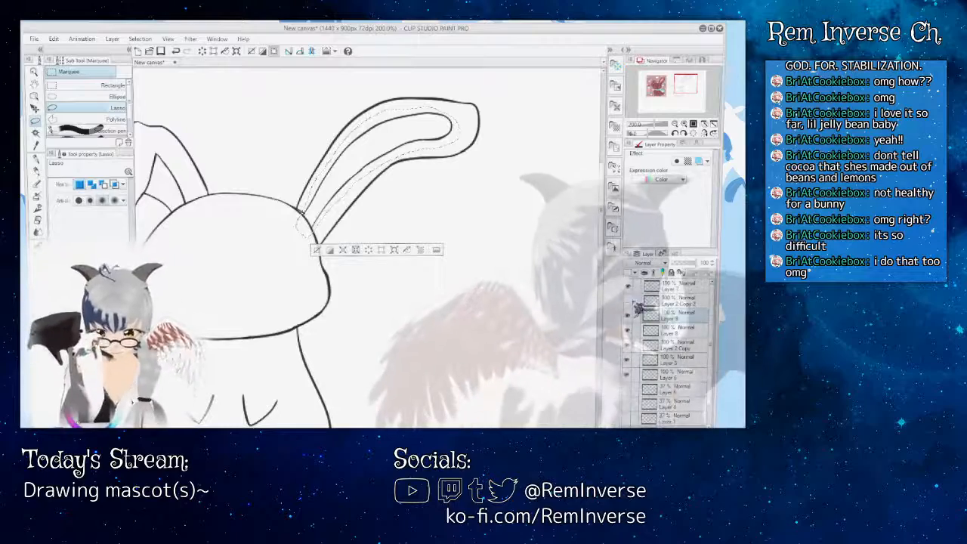
pyautogui.click(627, 300)
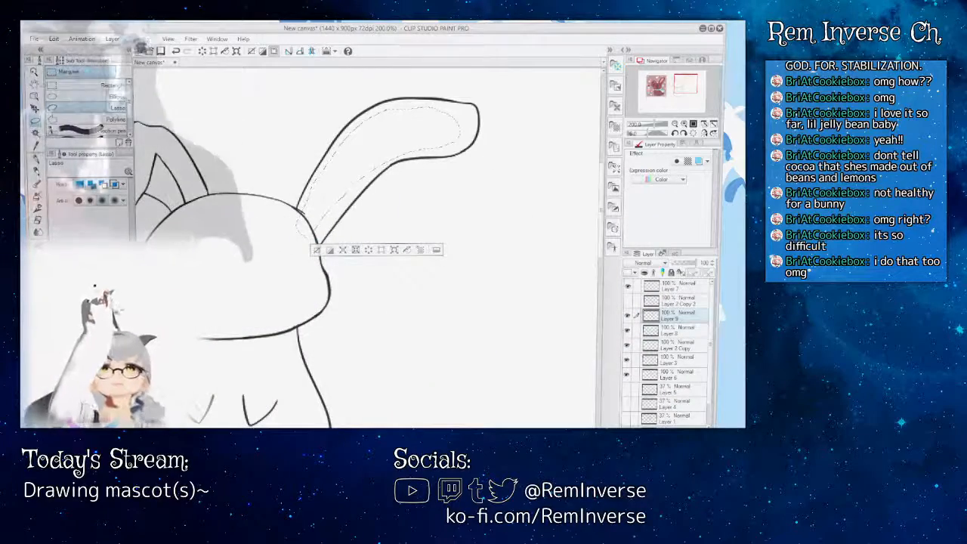
pyautogui.hotkey('ctrl', 'd')
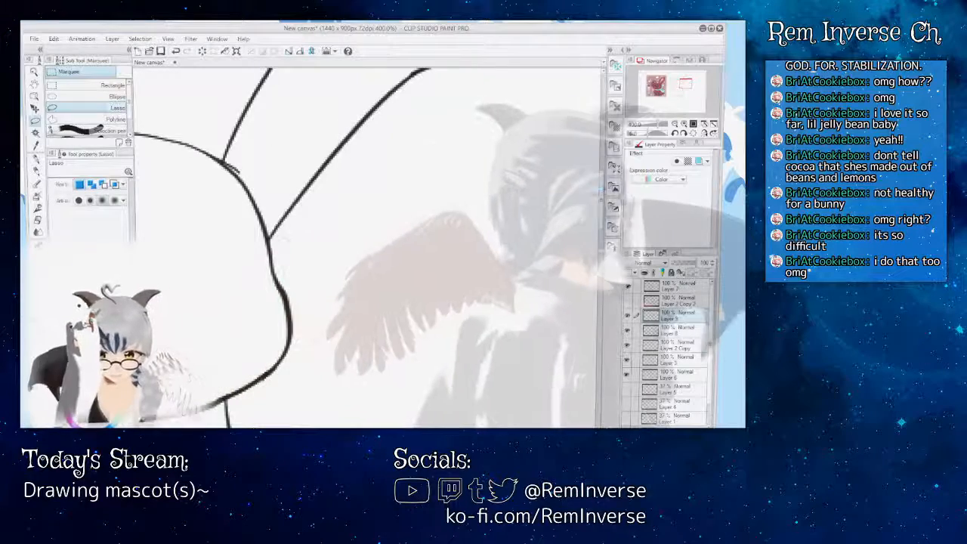
# - Draw a new inner contour on Layer 9 that follows the raised ear's outline with a cornered tip, and check the whole bunny
pyautogui.moveTo(362, 181); pyautogui.dragTo(365, 322)
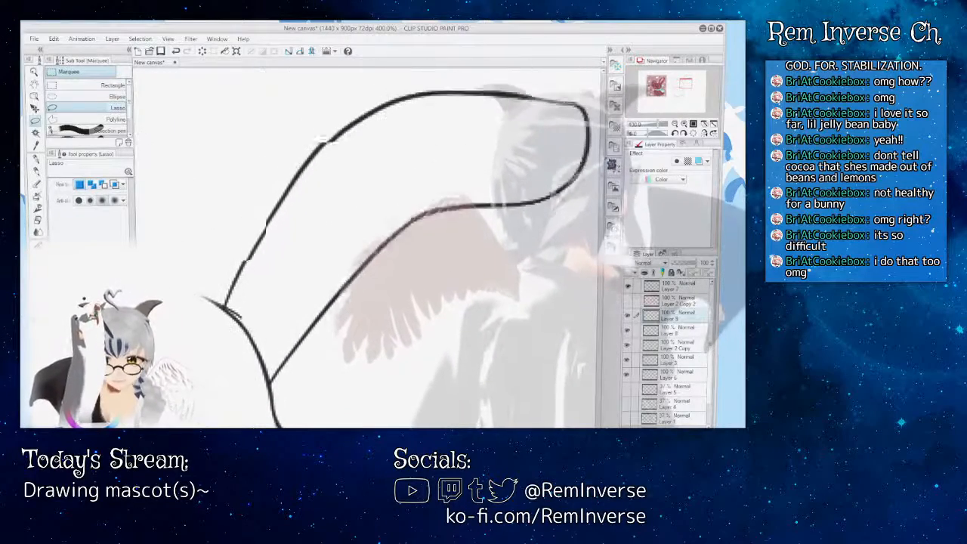
pyautogui.moveTo(438, 426)
pyautogui.mouseDown()
pyautogui.moveTo(312, 427)
pyautogui.moveTo(542, 427)
pyautogui.mouseUp()
pyautogui.press('p')
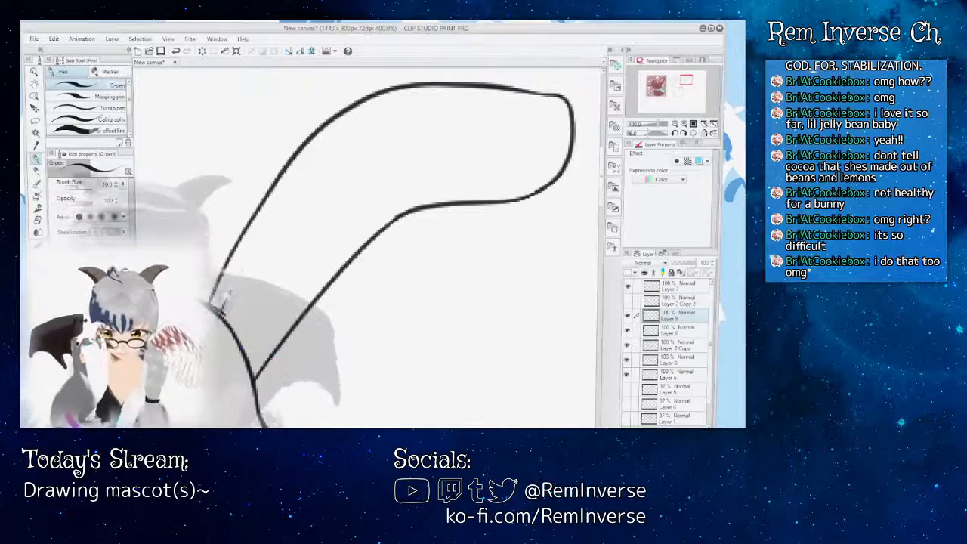
pyautogui.moveTo(253, 227)
pyautogui.mouseDown()
pyautogui.moveTo(303, 165)
pyautogui.moveTo(355, 130)
pyautogui.moveTo(423, 110)
pyautogui.moveTo(525, 113)
pyautogui.moveTo(527, 140)
pyautogui.moveTo(389, 189)
pyautogui.moveTo(271, 293)
pyautogui.mouseUp()
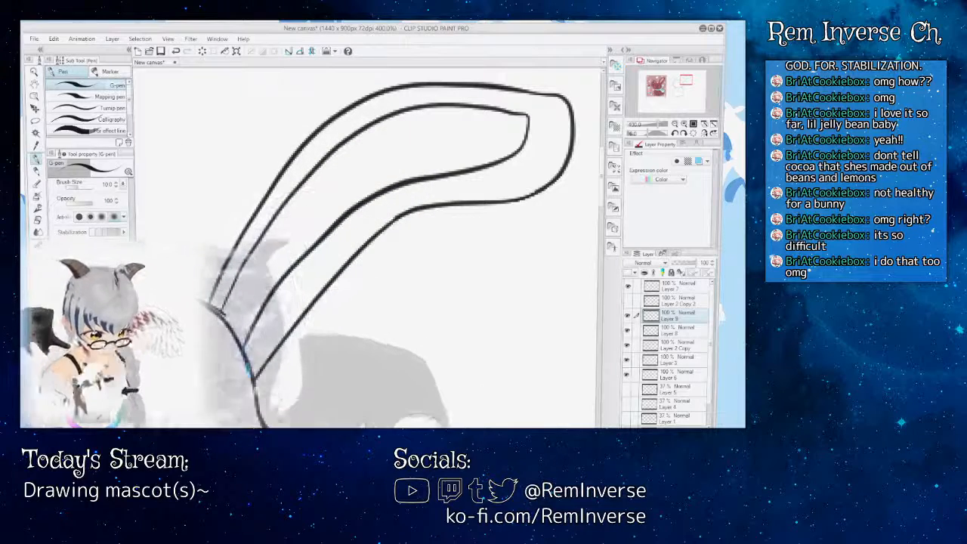
pyautogui.hotkey('ctrl', 'alt', '0')
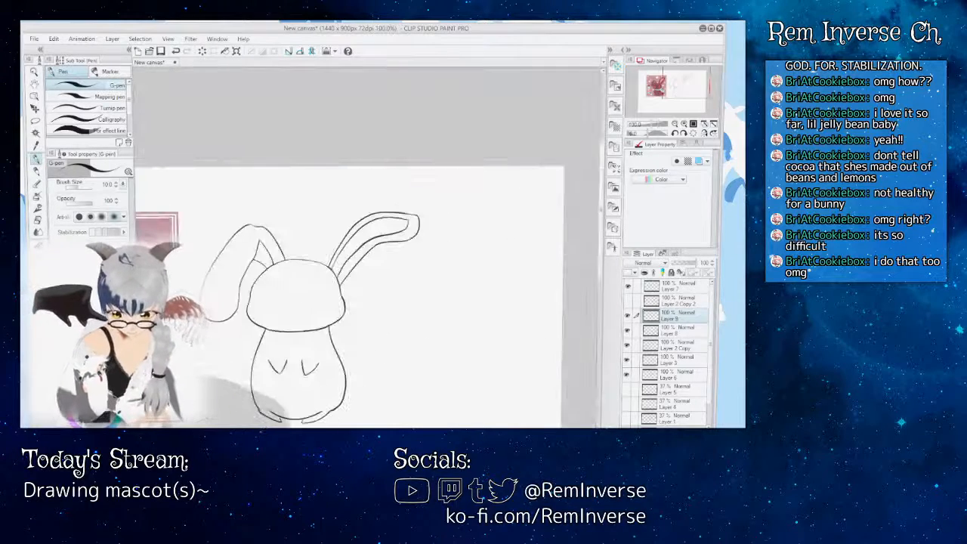
# - Erase the new contour's lower line and tip edge from the head outline up to the end of the upper line
pyautogui.hotkey('ctrl', '+')
pyautogui.hotkey('ctrl', '+')
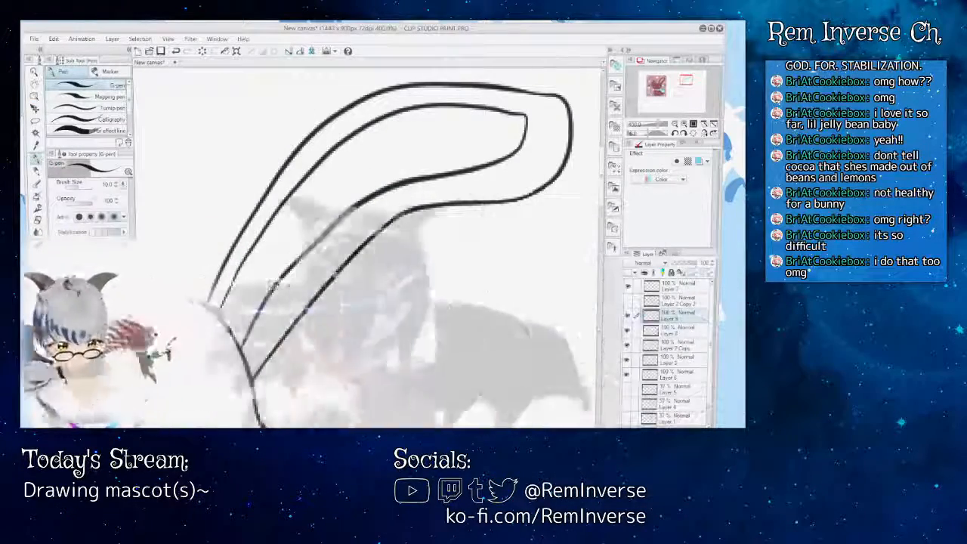
pyautogui.press('e')
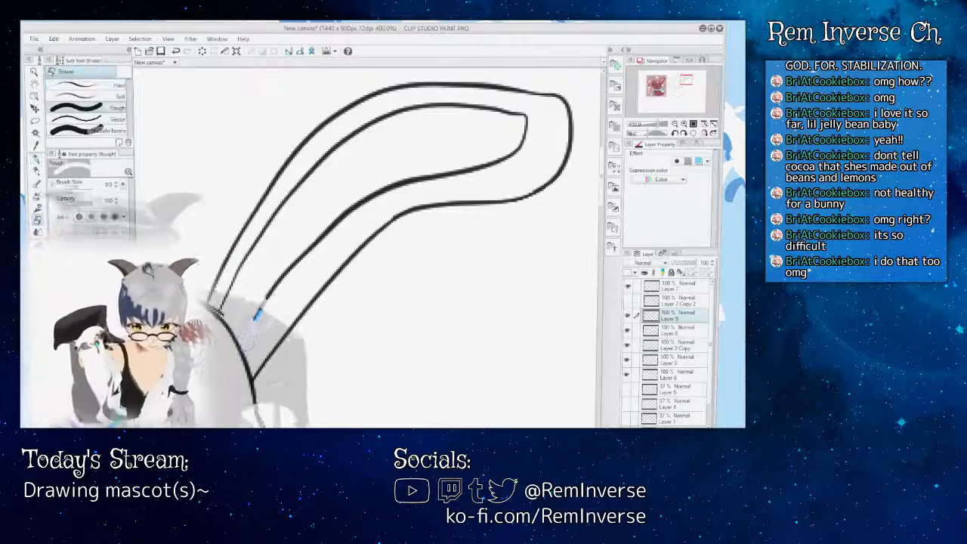
pyautogui.moveTo(366, 200); pyautogui.dragTo(518, 145)
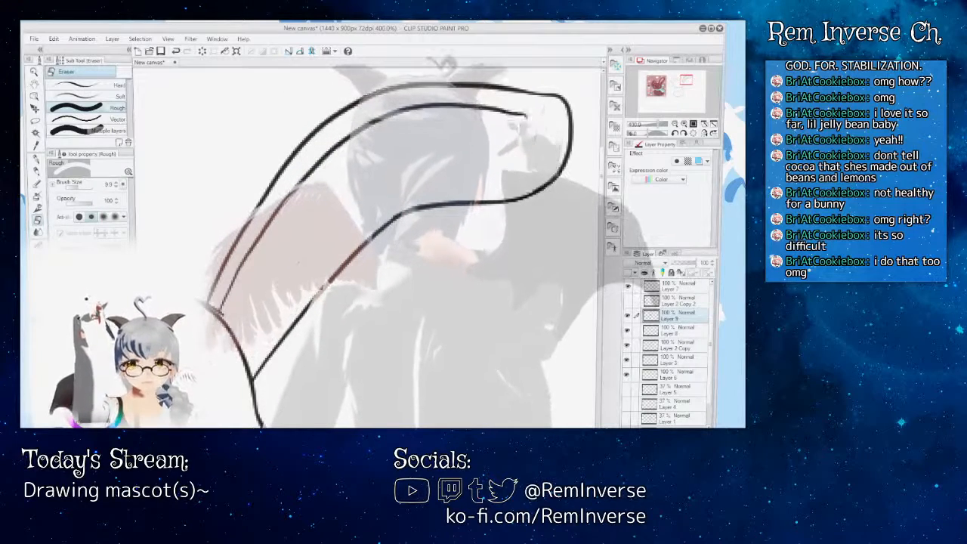
# - Try to redraw the inner contour's tip edge as a short downward stroke from the end of the upper line
pyautogui.press('p')
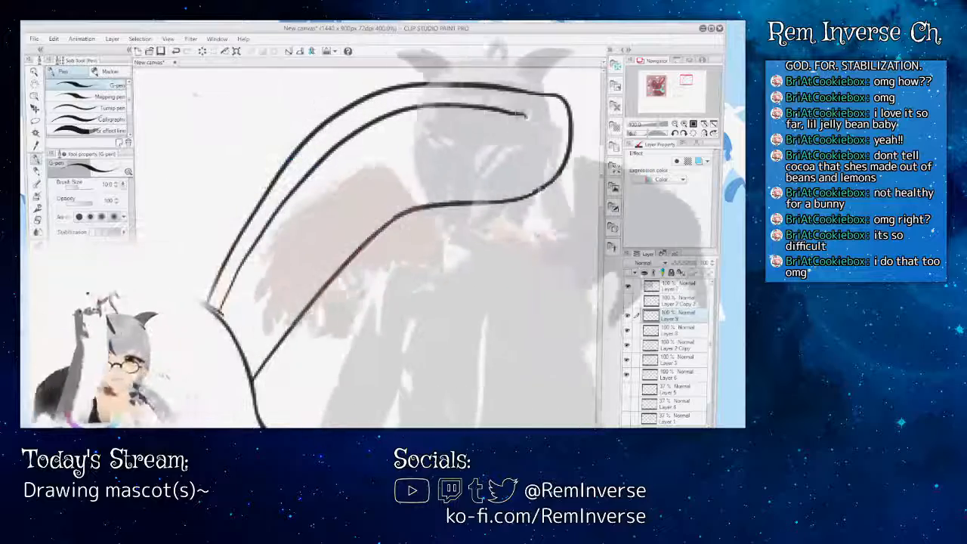
pyautogui.moveTo(527, 113); pyautogui.dragTo(521, 151)
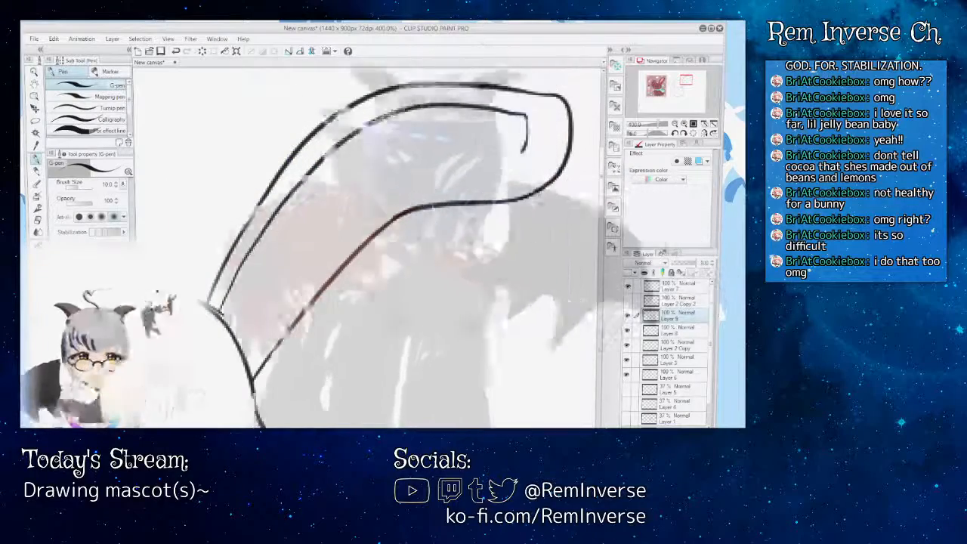
pyautogui.hotkey('ctrl', 'z')
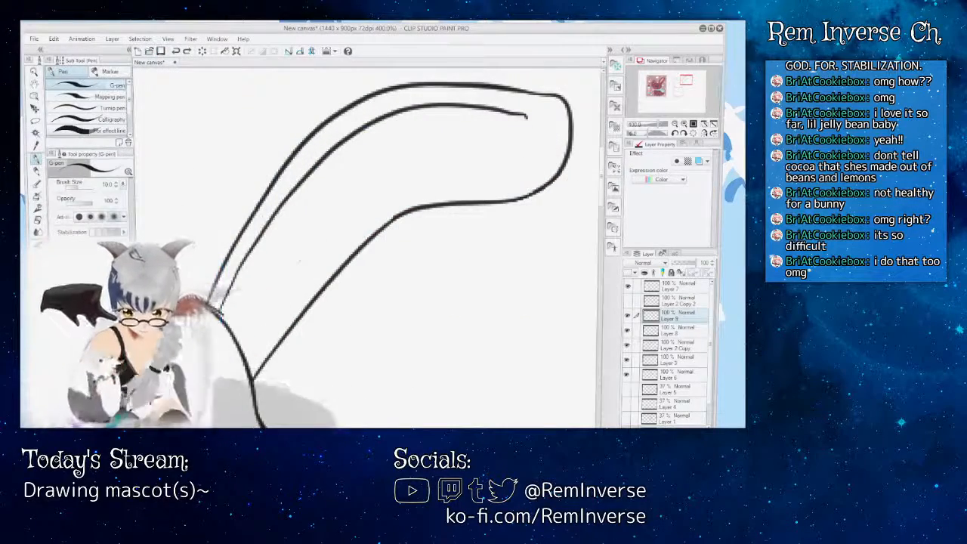
# - Redraw the inner contour with a thinner line from its tip corner around the curved end and down to the head outline
pyautogui.moveTo(469, 177); pyautogui.dragTo(260, 179)
pyautogui.moveTo(423, 151); pyautogui.dragTo(425, 264)
pyautogui.moveTo(423, 188); pyautogui.dragTo(423, 234)
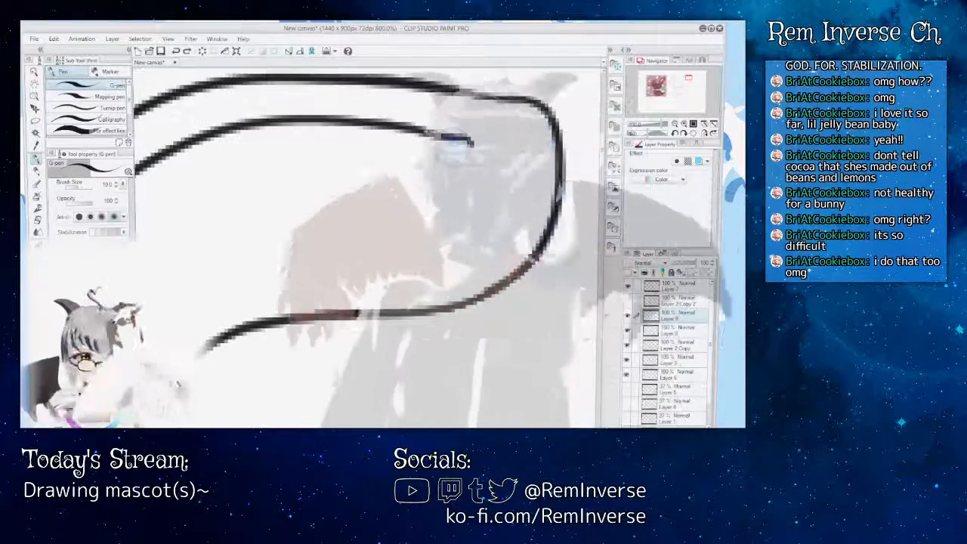
pyautogui.moveTo(476, 193)
pyautogui.mouseDown()
pyautogui.moveTo(460, 219)
pyautogui.moveTo(404, 253)
pyautogui.moveTo(226, 272)
pyautogui.mouseUp()
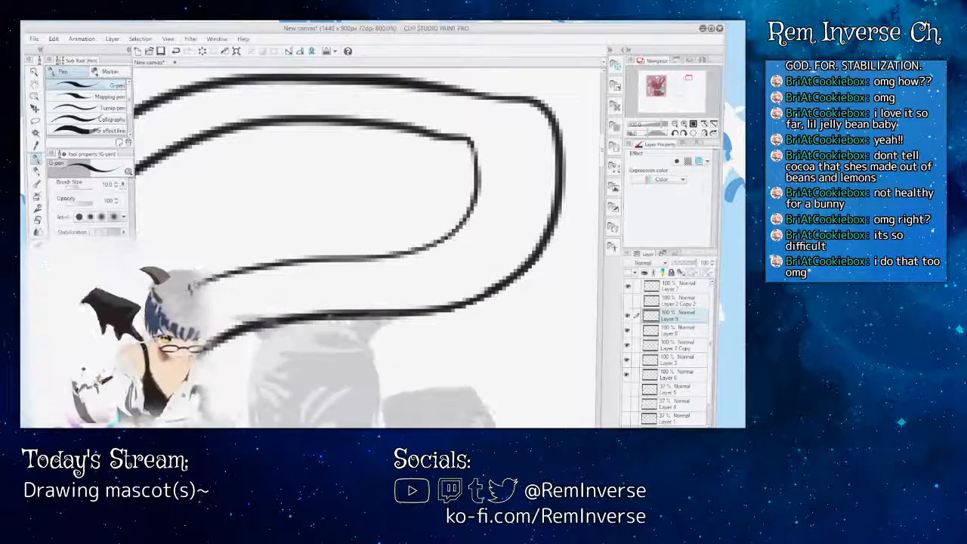
pyautogui.moveTo(370, 317); pyautogui.dragTo(650, 318)
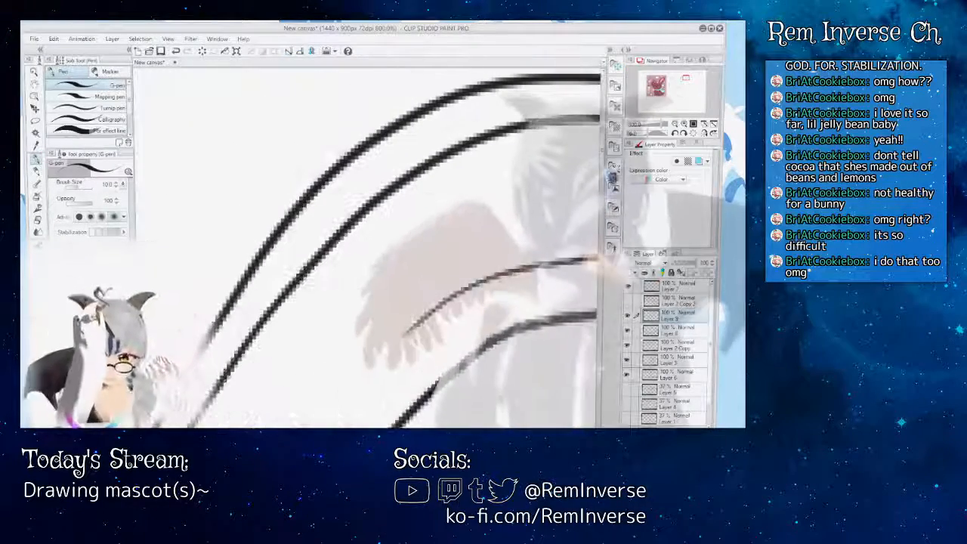
pyautogui.moveTo(423, 264); pyautogui.dragTo(423, 178)
pyautogui.moveTo(416, 221)
pyautogui.mouseDown()
pyautogui.moveTo(402, 134)
pyautogui.moveTo(268, 290)
pyautogui.mouseUp()
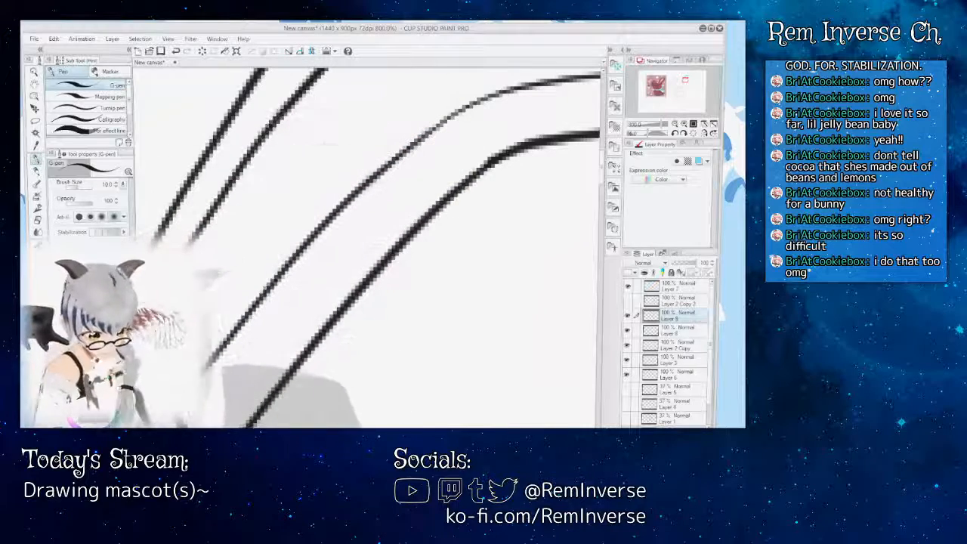
# - Check the raised ear's redrawn inner contour against the whole bunny and examine its lower line up close
pyautogui.hotkey('ctrl', '-')
pyautogui.hotkey('ctrl', '-')
pyautogui.hotkey('ctrl', '-')
pyautogui.hotkey('ctrl', '-')
pyautogui.hotkey('ctrl', '-')
pyautogui.hotkey('ctrl', '-')
pyautogui.hotkey('ctrl', '-')
pyautogui.hotkey('ctrl', '-')
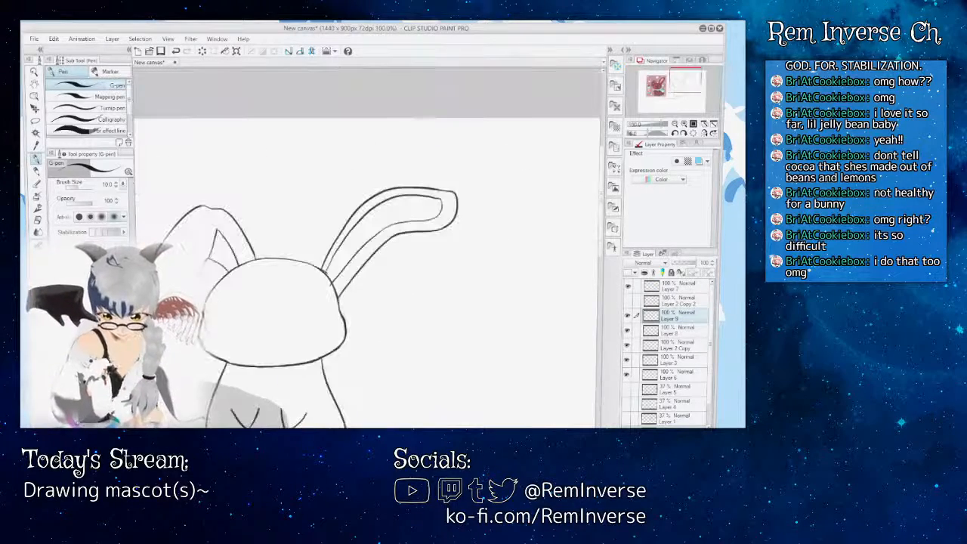
pyautogui.hotkey('ctrl', '+')
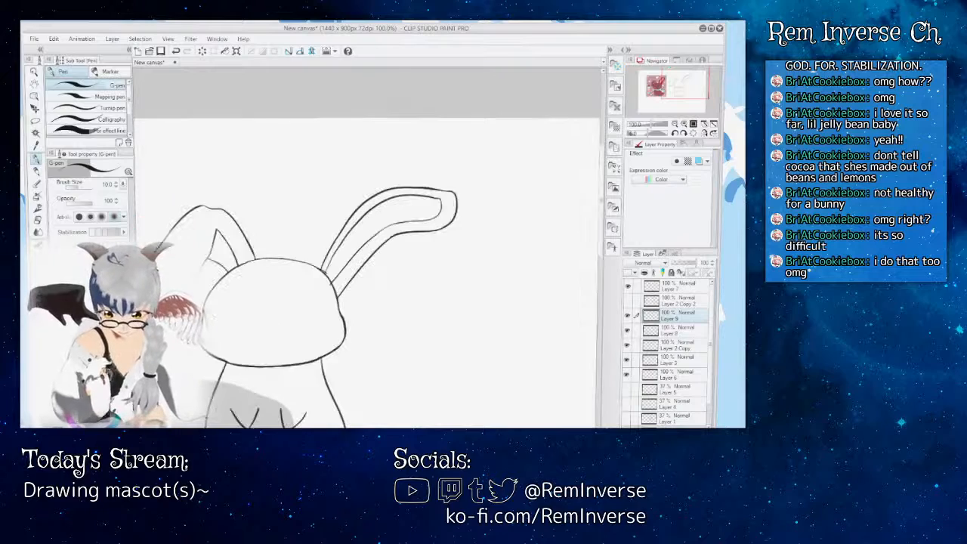
pyautogui.hotkey('ctrl', '+')
pyautogui.hotkey('ctrl', '+')
pyautogui.hotkey('ctrl', '+')
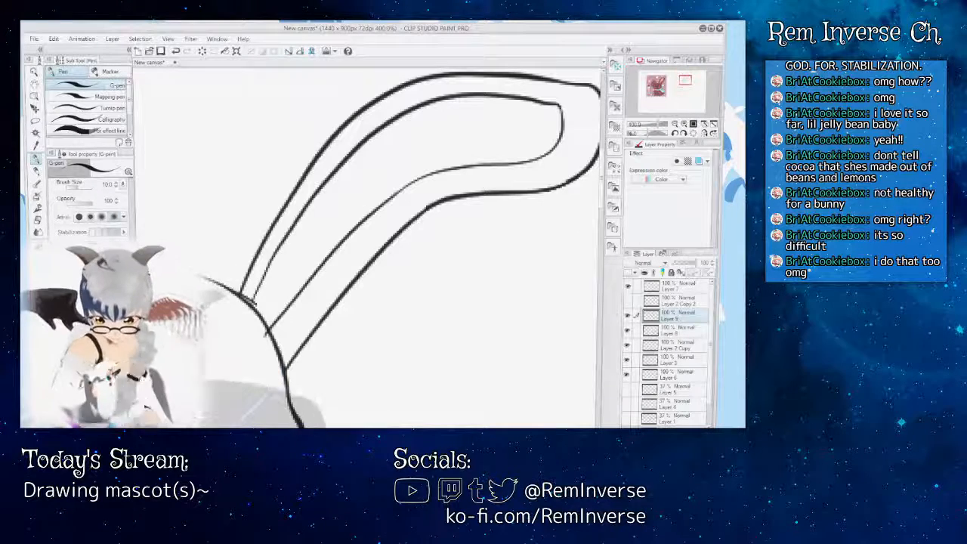
pyautogui.hotkey('ctrl', '+')
pyautogui.hotkey('ctrl', '+')
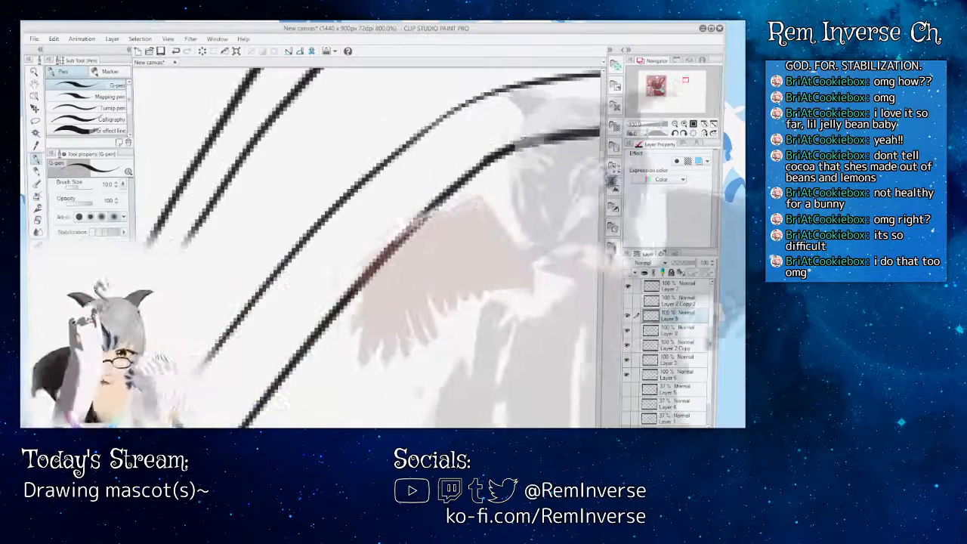
# - Try to thicken the lower line of the raised ear's inner contour from its bend down to the head outline
pyautogui.scroll(5, 366, 242)
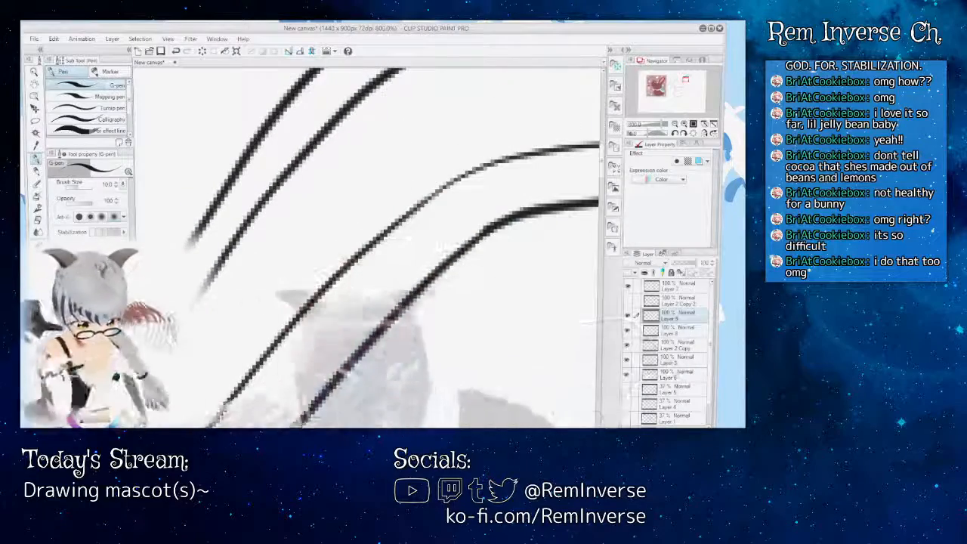
pyautogui.moveTo(453, 242)
pyautogui.mouseDown()
pyautogui.moveTo(287, 234)
pyautogui.moveTo(378, 238)
pyautogui.moveTo(370, 260)
pyautogui.moveTo(381, 271)
pyautogui.mouseUp()
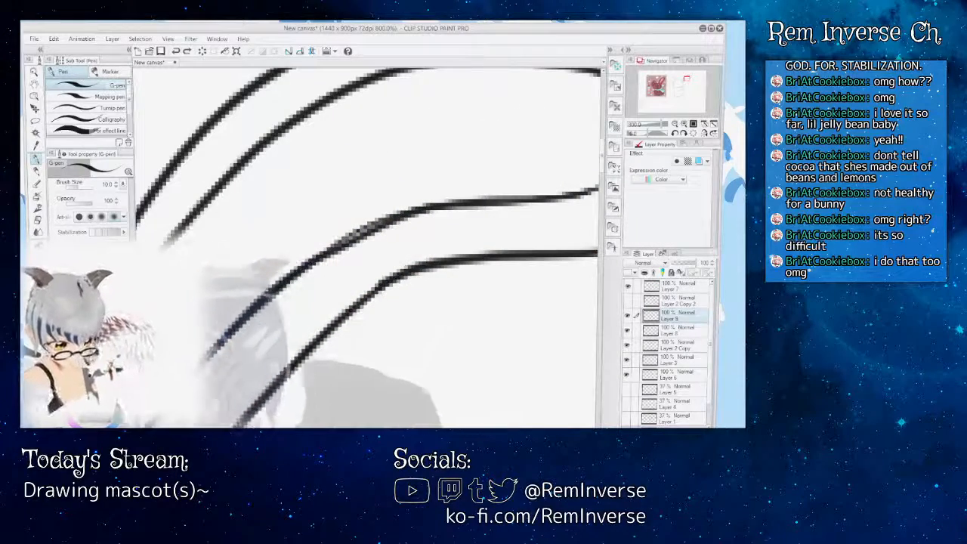
pyautogui.scroll(-6, 359, 233)
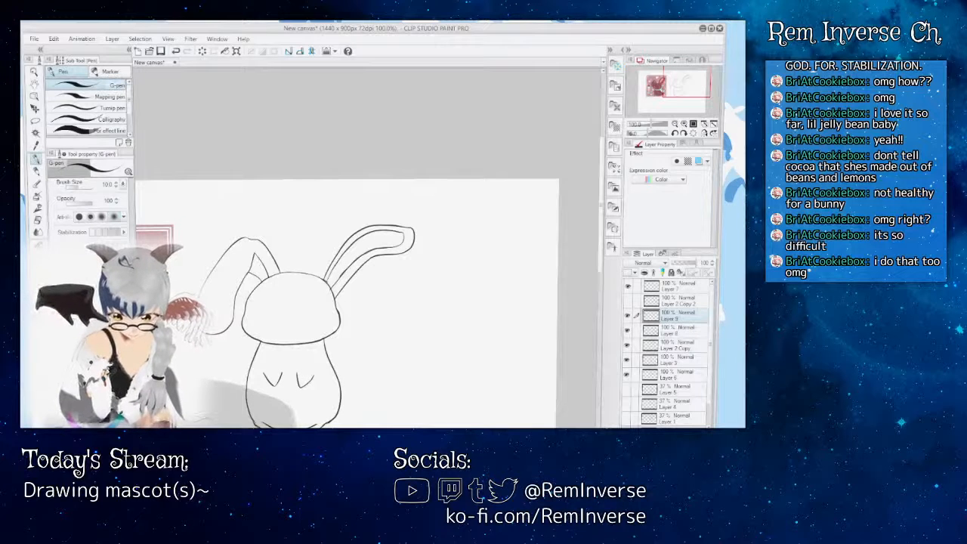
pyautogui.scroll(2, 368, 260)
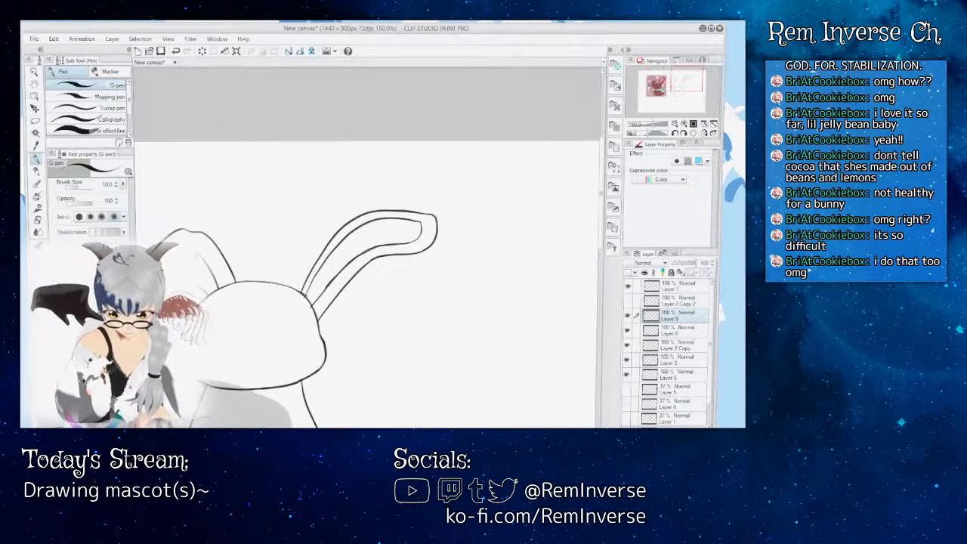
pyautogui.scroll(5, 344, 242)
pyautogui.moveTo(250, 272); pyautogui.dragTo(533, 241)
pyautogui.moveTo(378, 303)
pyautogui.mouseDown()
pyautogui.moveTo(370, 159)
pyautogui.moveTo(370, 234)
pyautogui.mouseUp()
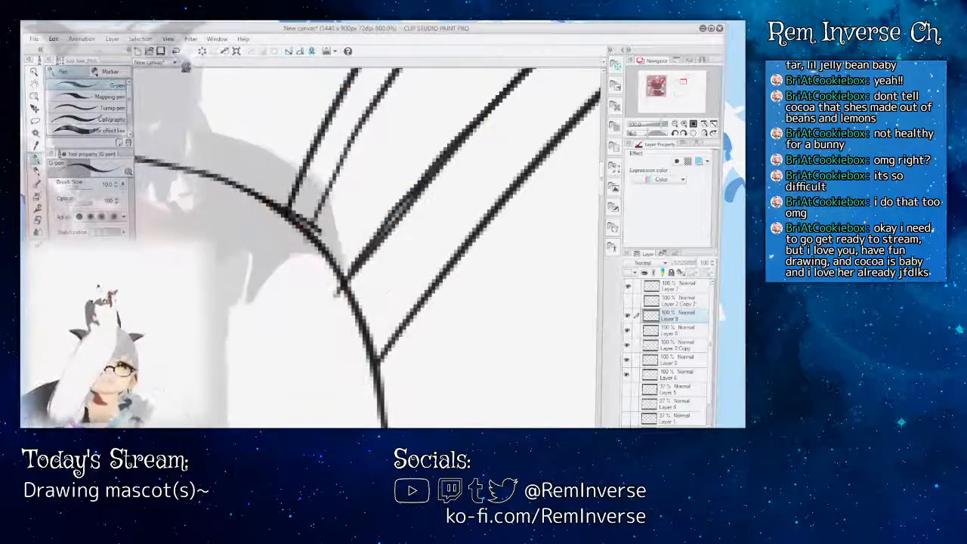
pyautogui.moveTo(379, 243); pyautogui.dragTo(343, 246)
pyautogui.moveTo(355, 177)
pyautogui.mouseDown()
pyautogui.moveTo(378, 388)
pyautogui.moveTo(357, 392)
pyautogui.mouseUp()
pyautogui.moveTo(514, 241)
pyautogui.mouseDown()
pyautogui.moveTo(167, 241)
pyautogui.moveTo(295, 243)
pyautogui.moveTo(230, 241)
pyautogui.mouseUp()
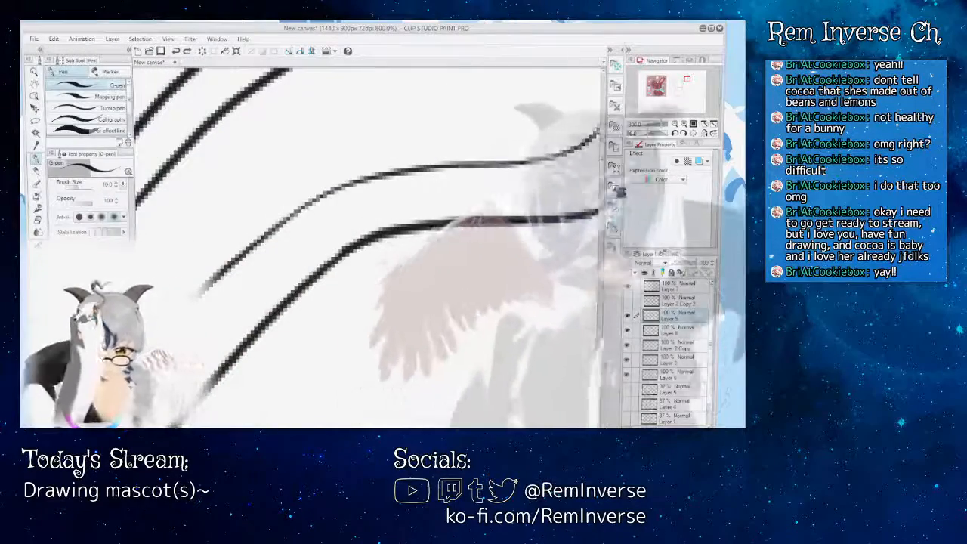
# - Thicken the lower line of the raised ear's inner contour through its bend and smooth the stroke's edges
pyautogui.scroll(3, 366, 242)
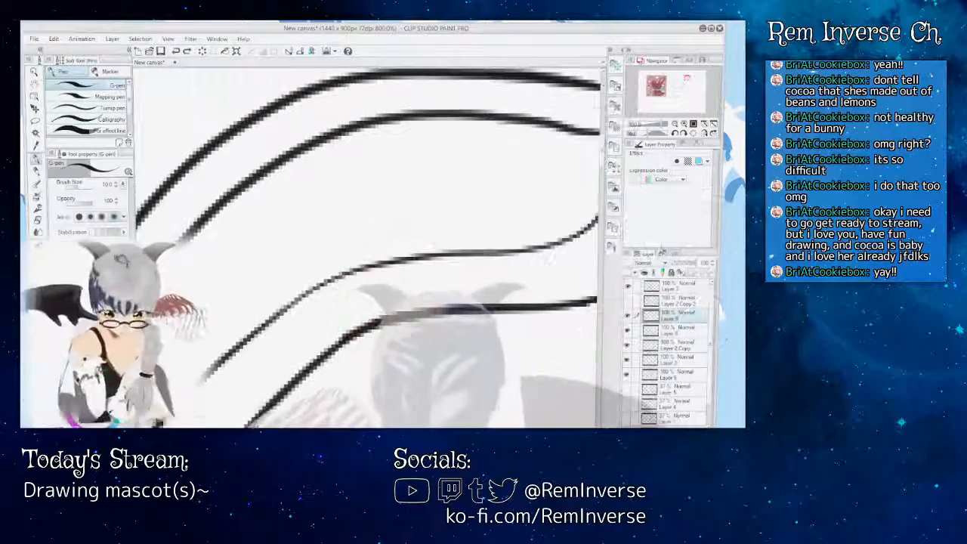
pyautogui.hscroll(2, 369, 187)
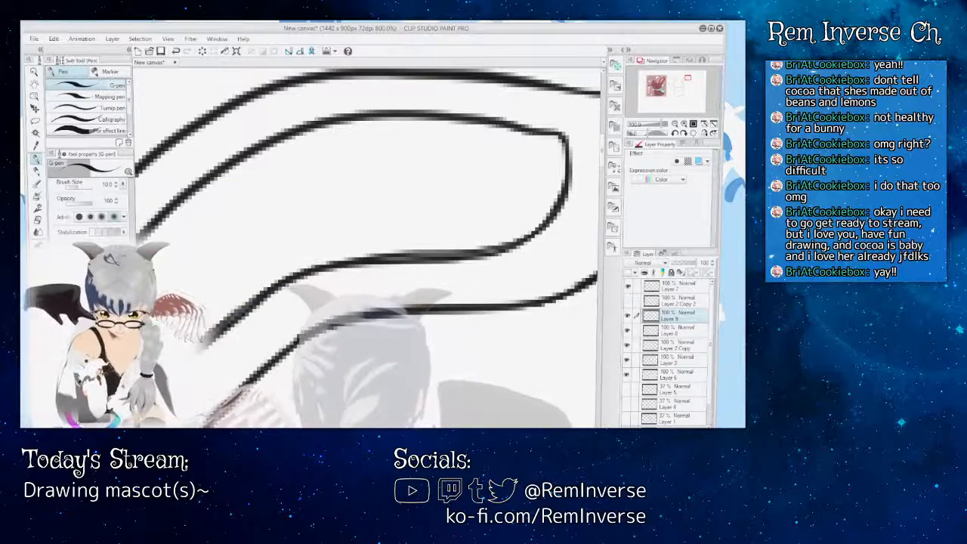
pyautogui.hscroll(-4, 368, 188)
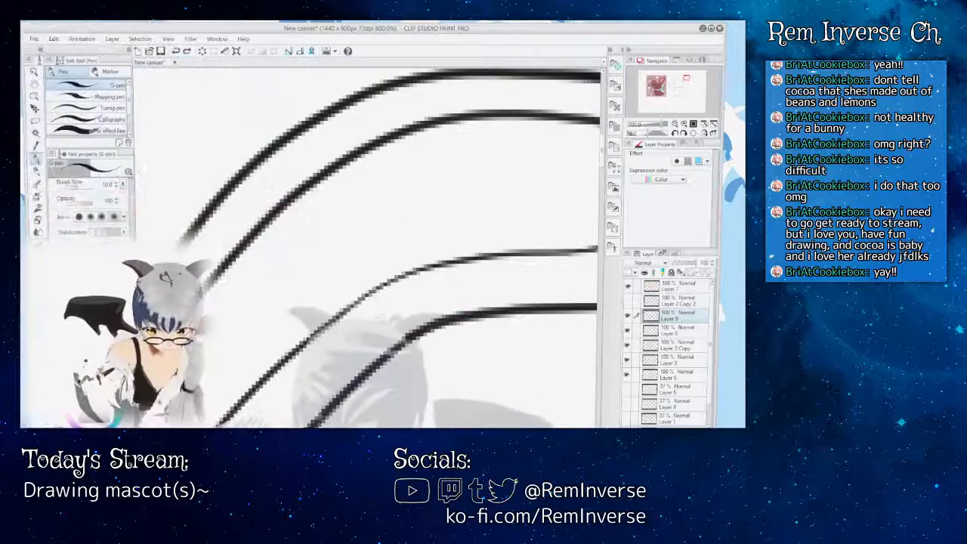
pyautogui.hscroll(4, 369, 187)
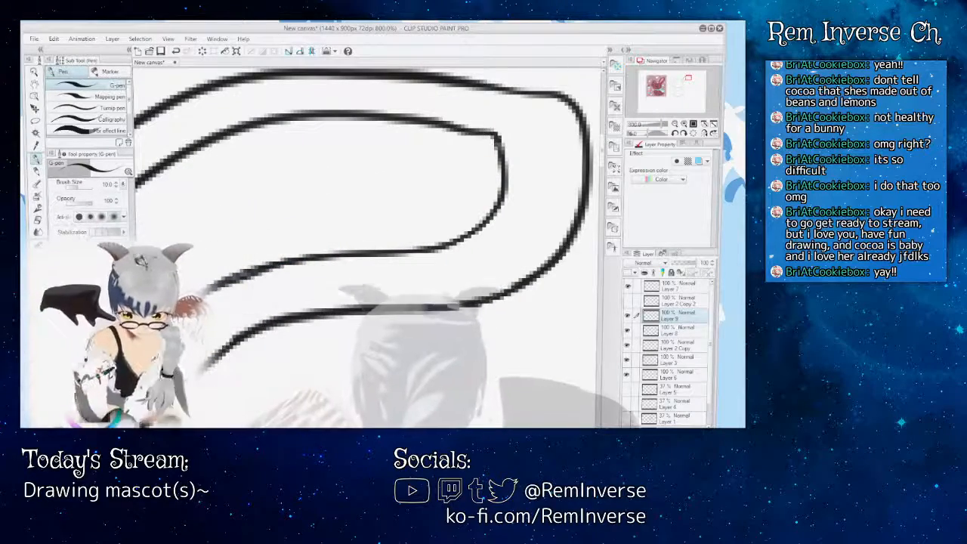
pyautogui.hscroll(-5, 369, 242)
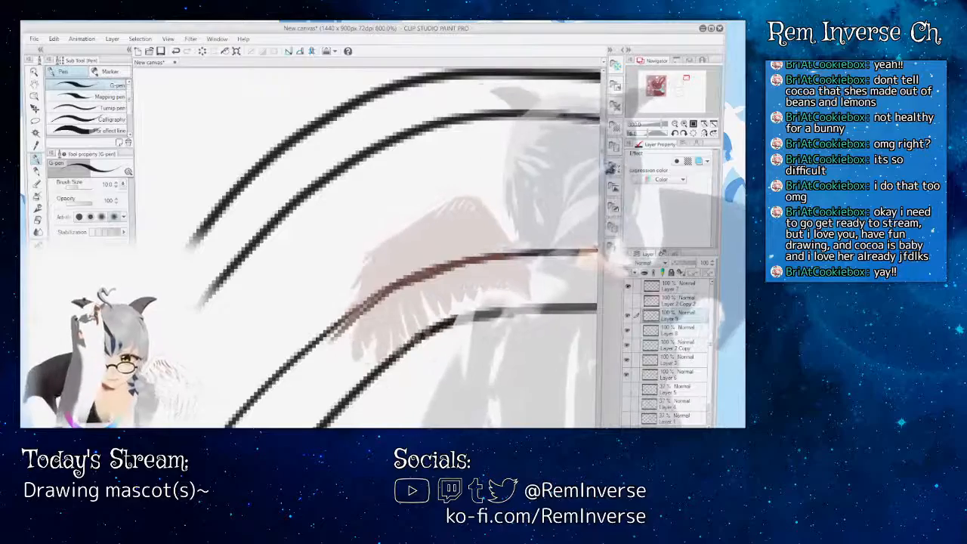
pyautogui.scroll(3, 368, 241)
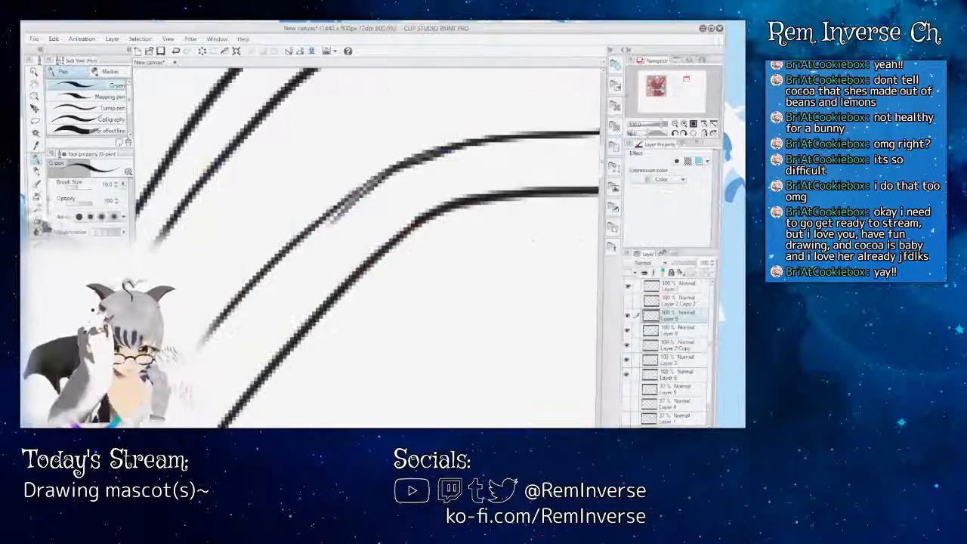
pyautogui.press('e')
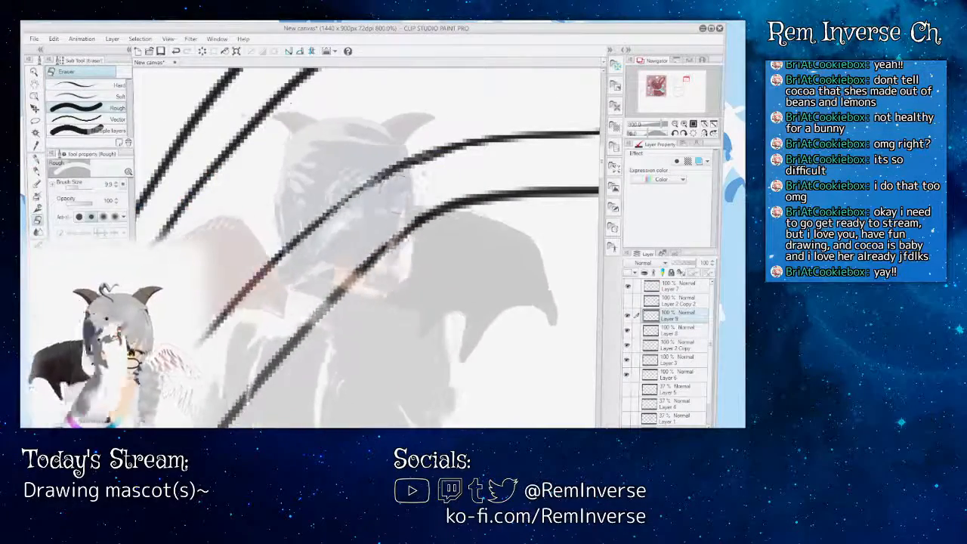
pyautogui.press('p')
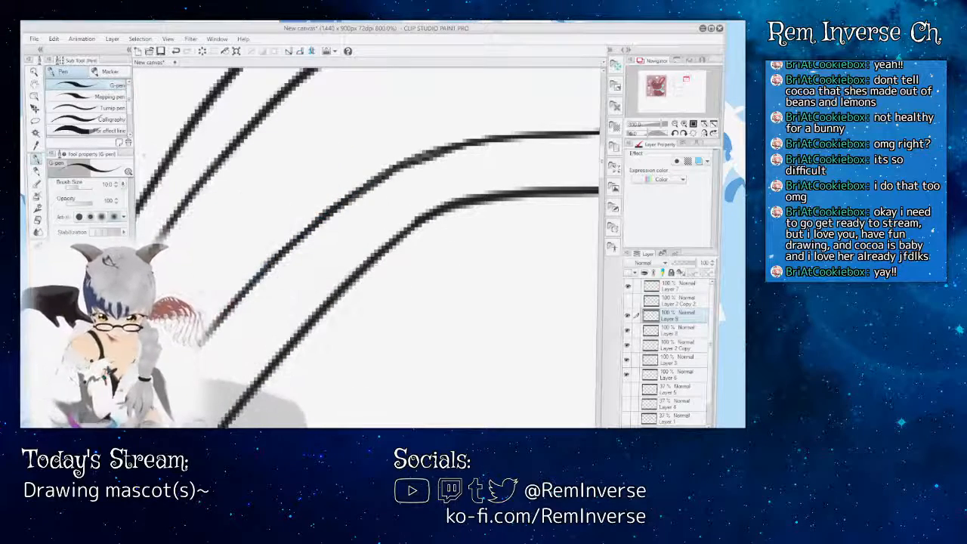
# - Erase the end of the inner contour's lower line where it overshoots the head outline below the raised ear
pyautogui.hotkey('ctrl', 'alt', '0')
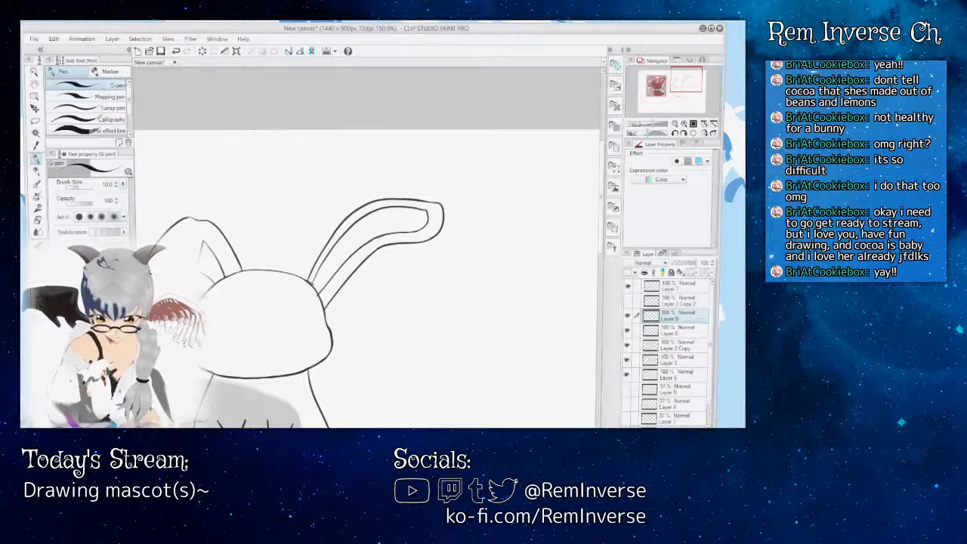
pyautogui.hotkey('ctrl', '-')
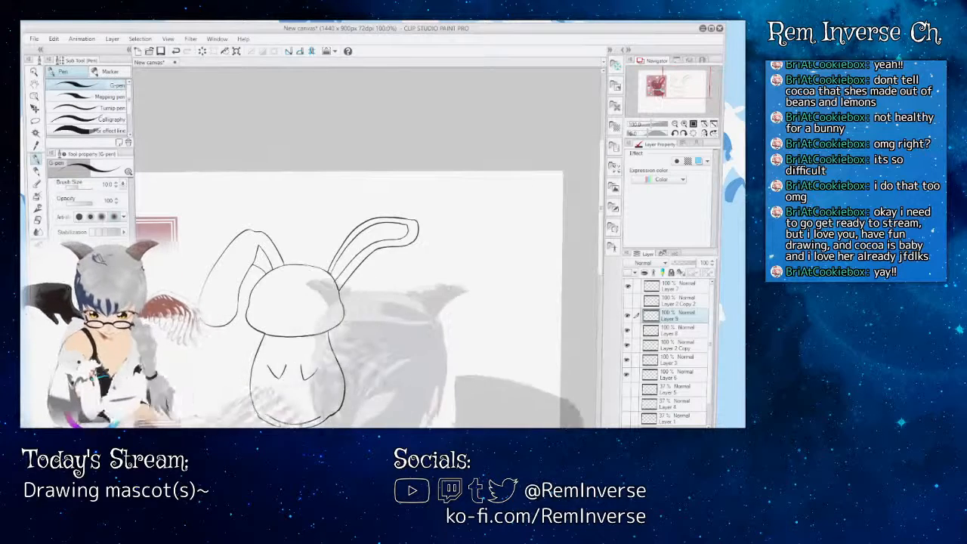
pyautogui.hscroll(-2, 368, 249)
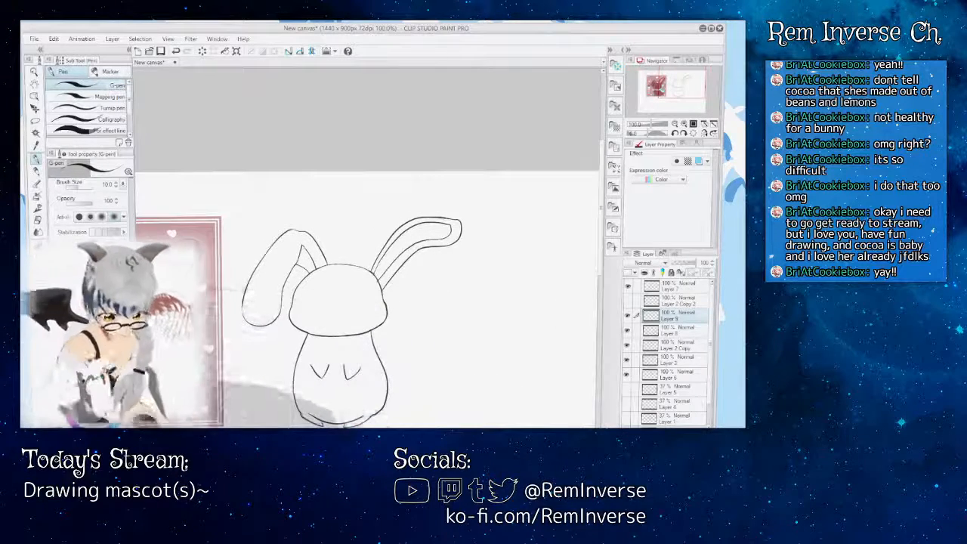
pyautogui.hotkey('ctrl', '+')
pyautogui.hotkey('ctrl', '+')
pyautogui.hotkey('ctrl', '+')
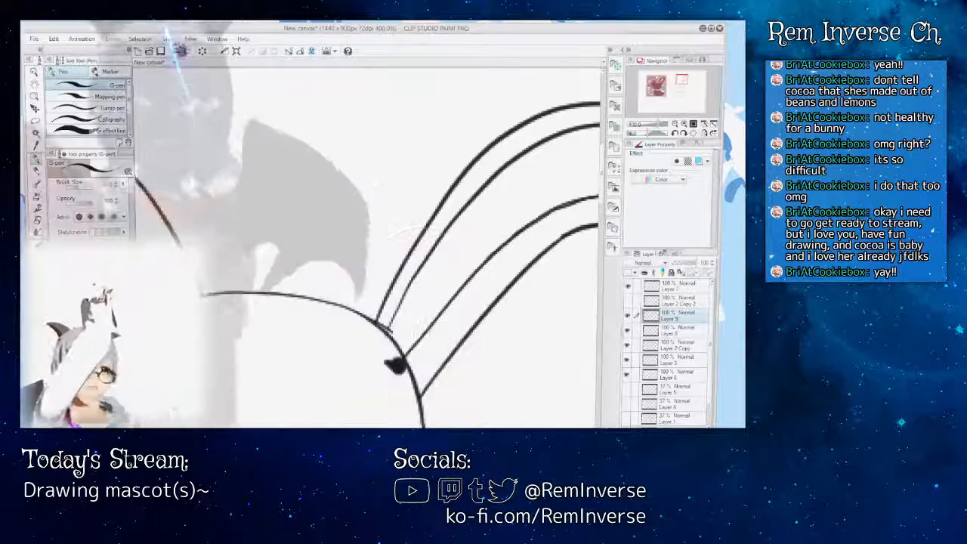
pyautogui.press('p')
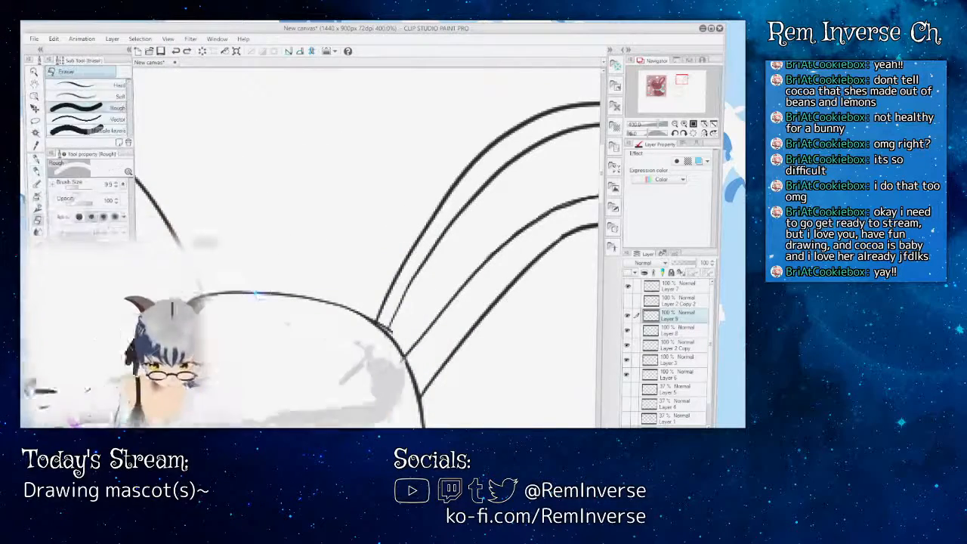
pyautogui.moveTo(398, 367); pyautogui.dragTo(403, 353)
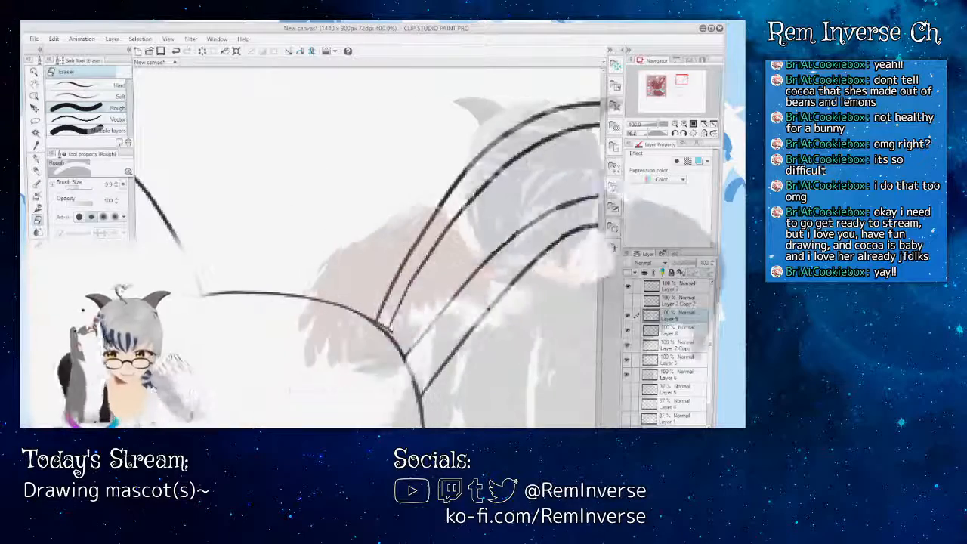
# - Show the rough sketch on Layer 1 with the bunny's facial features beneath the line art
pyautogui.scroll(-5, 398, 332)
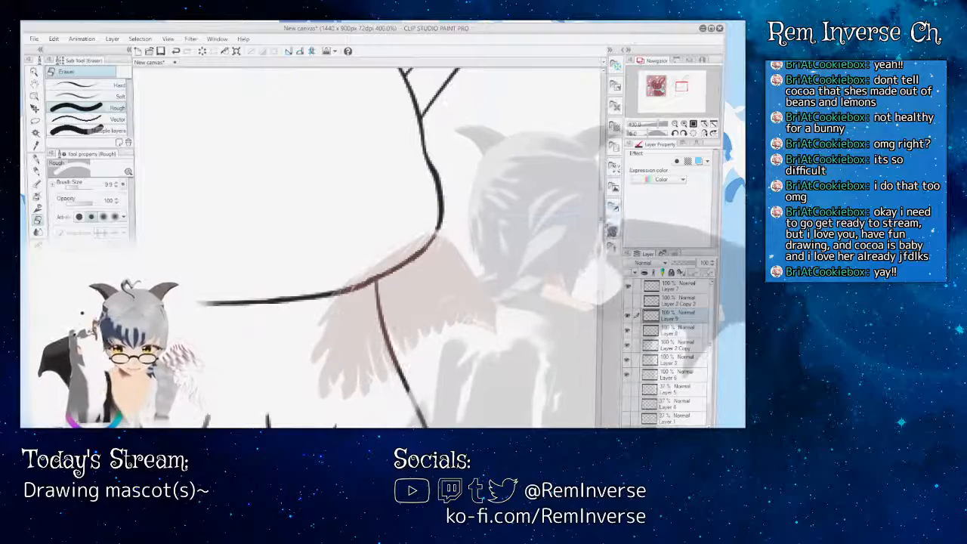
pyautogui.scroll(1, 363, 249)
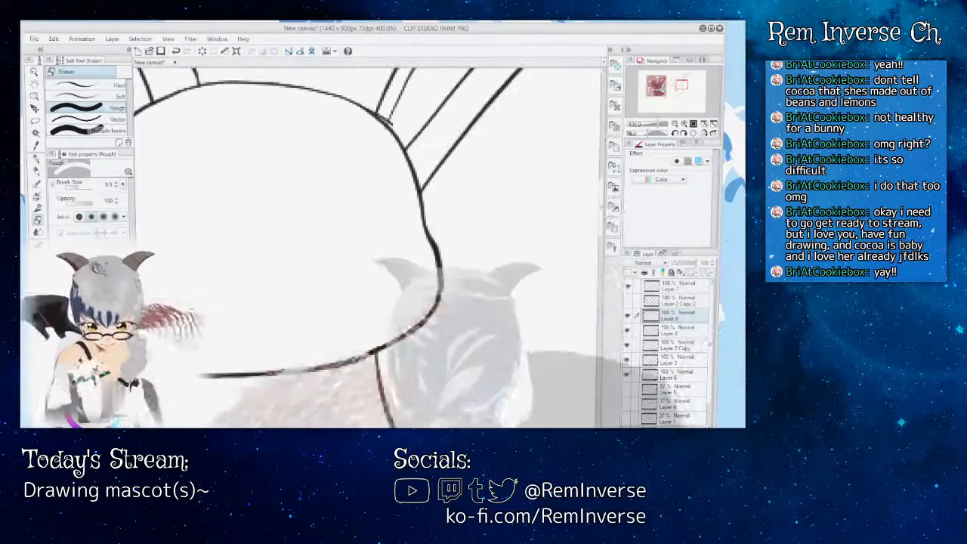
pyautogui.hscroll(-3, 366, 249)
pyautogui.hscroll(3, 366, 249)
pyautogui.hscroll(-3, 365, 249)
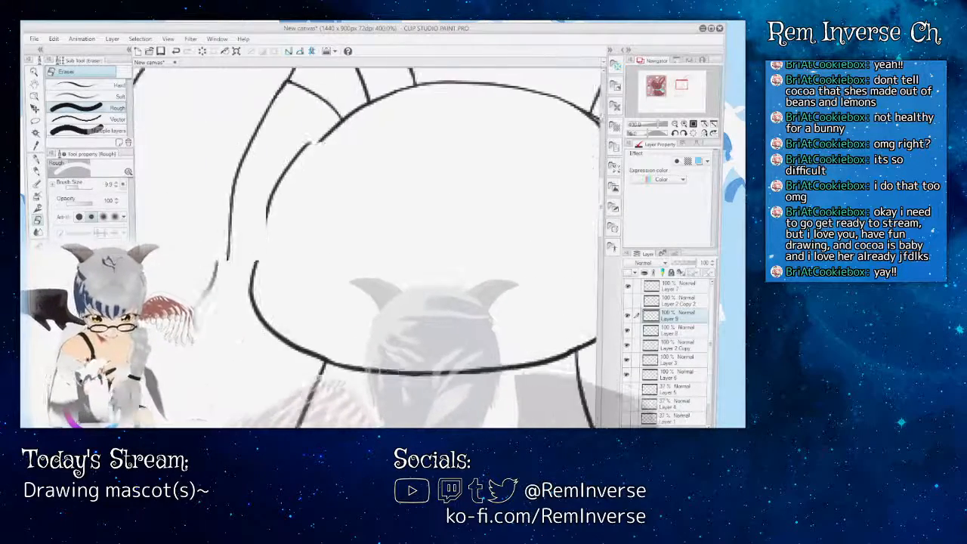
pyautogui.scroll(-4, 363, 249)
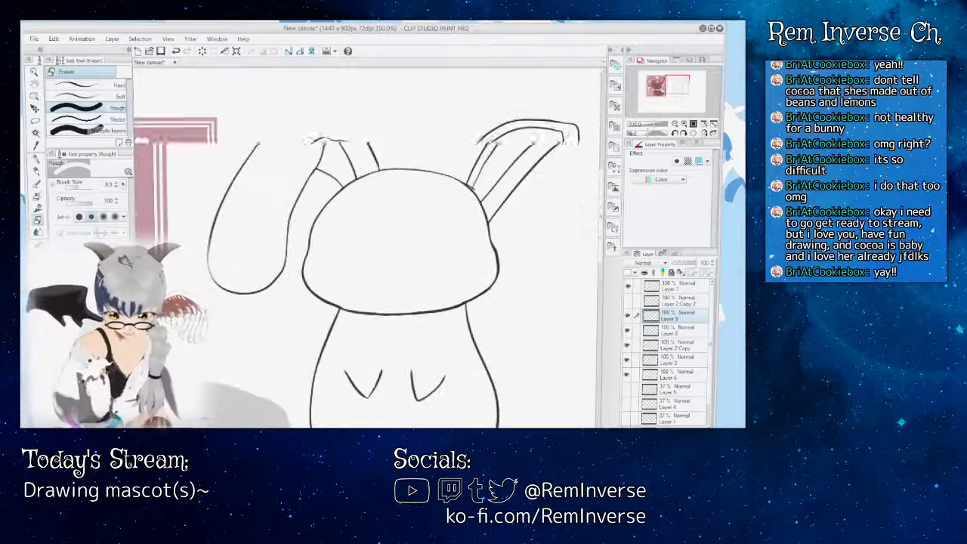
pyautogui.scroll(3, 370, 234)
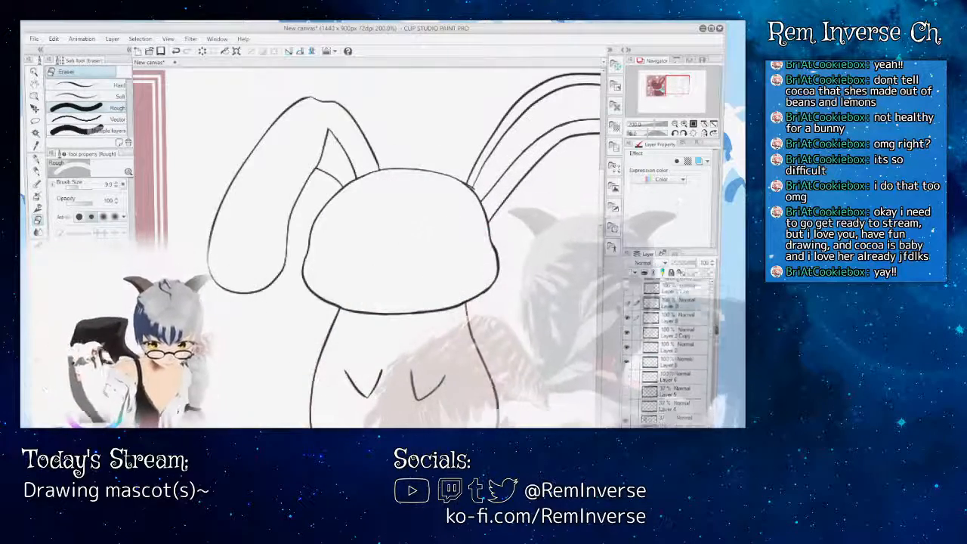
pyautogui.scroll(-2, 657, 366)
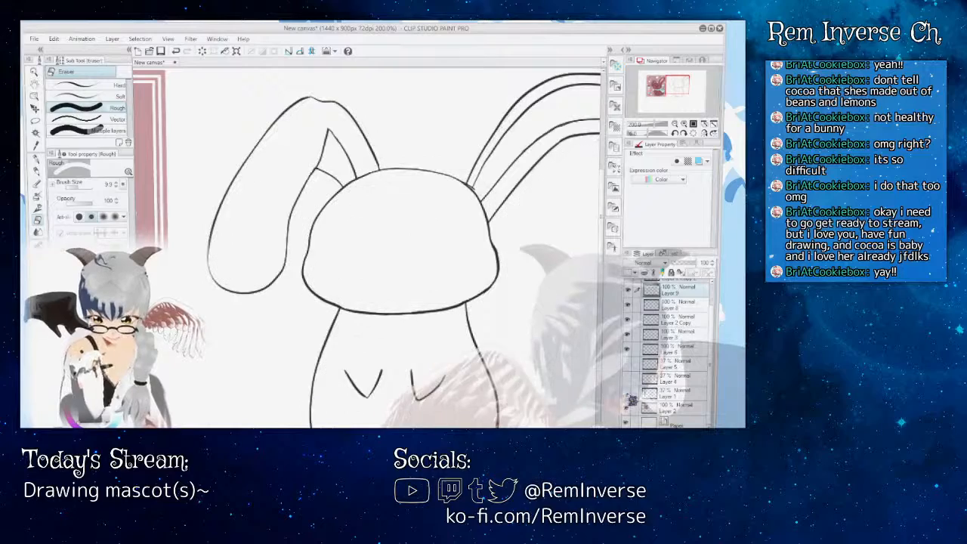
pyautogui.click(628, 392)
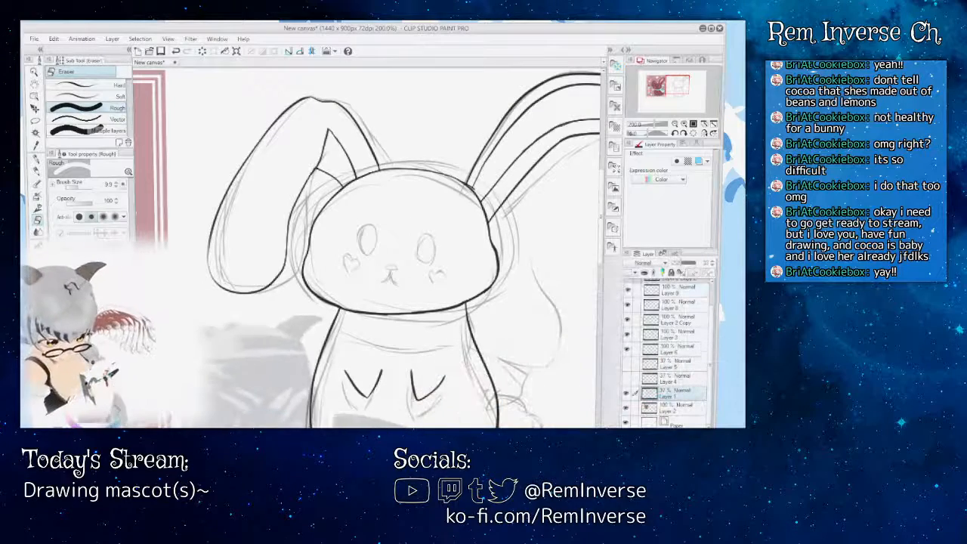
# - Add a new layer above the sketch and ink the oval eye on the raised ear's side of the face
pyautogui.hotkey('ctrl', '+')
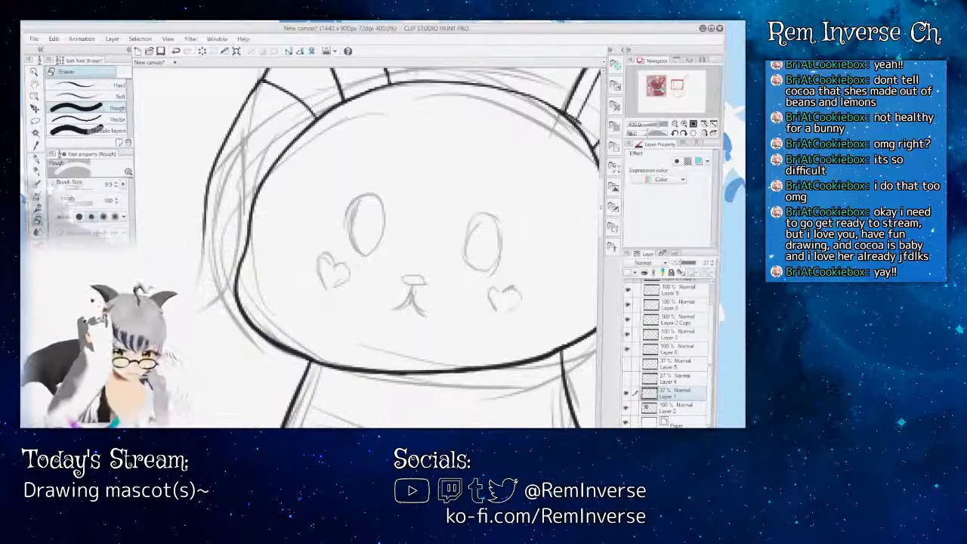
pyautogui.press('p')
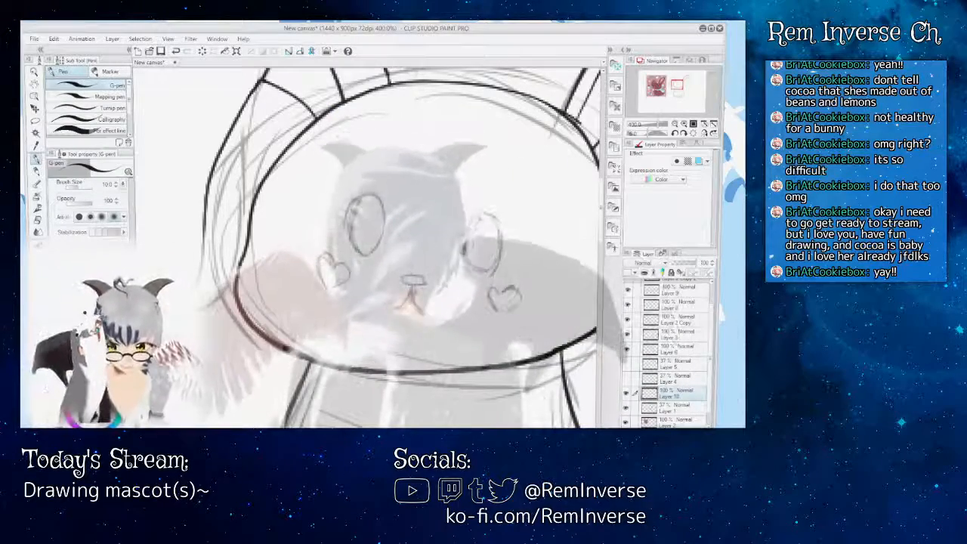
pyautogui.moveTo(483, 213); pyautogui.dragTo(481, 216)
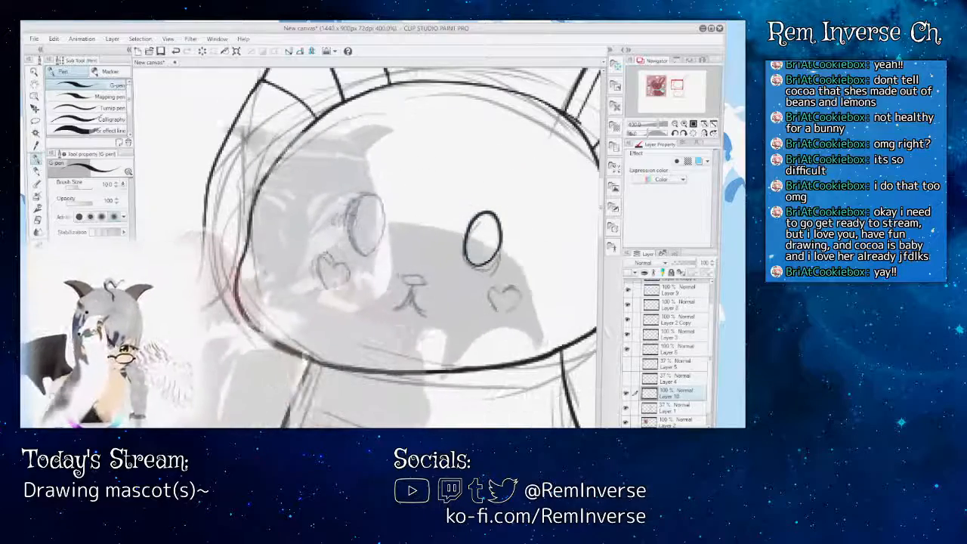
# - Copy the inked oval eye and place the duplicate over the sketched eye on the drooping ear's side of the face
pyautogui.moveTo(362, 198); pyautogui.dragTo(365, 199)
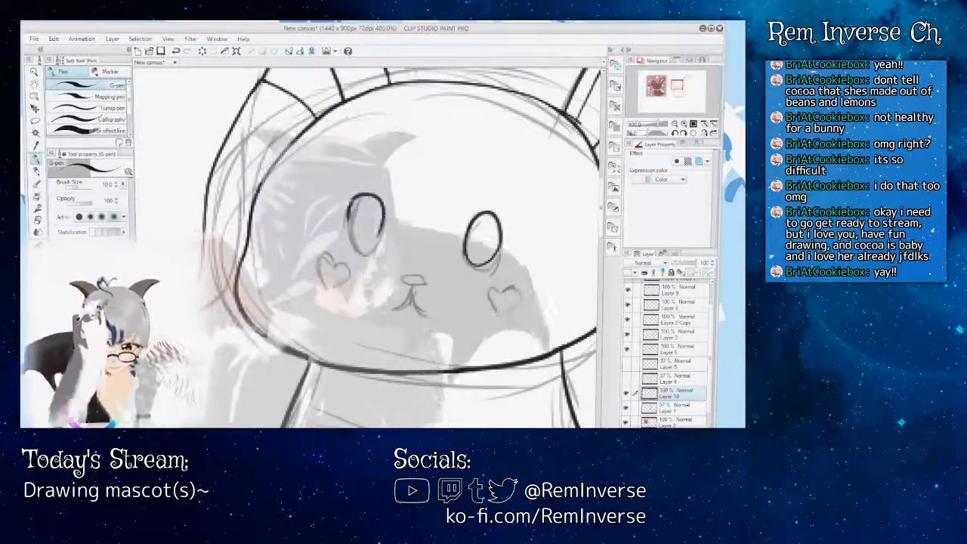
pyautogui.hotkey('ctrl', 'z')
pyautogui.press('m')
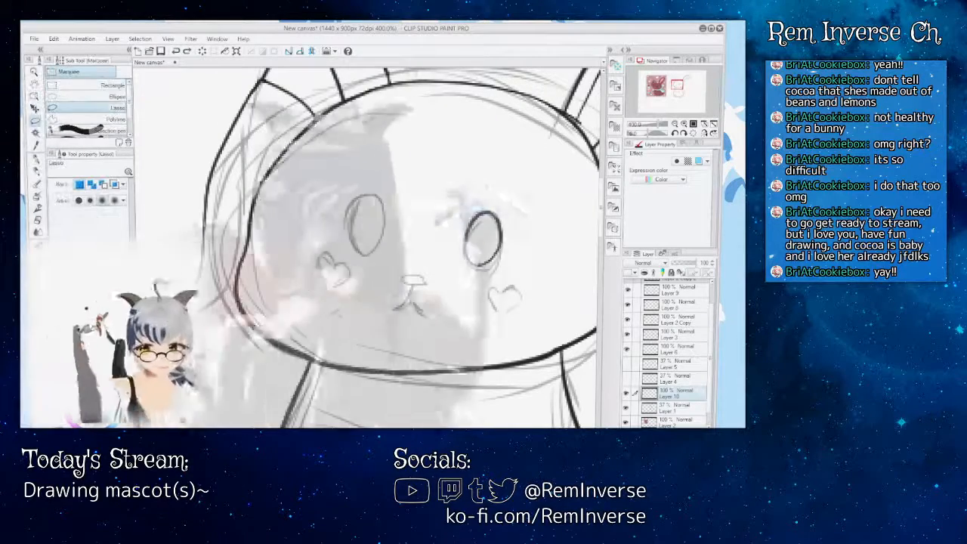
pyautogui.moveTo(494, 197)
pyautogui.mouseDown()
pyautogui.moveTo(470, 278)
pyautogui.moveTo(498, 198)
pyautogui.mouseUp()
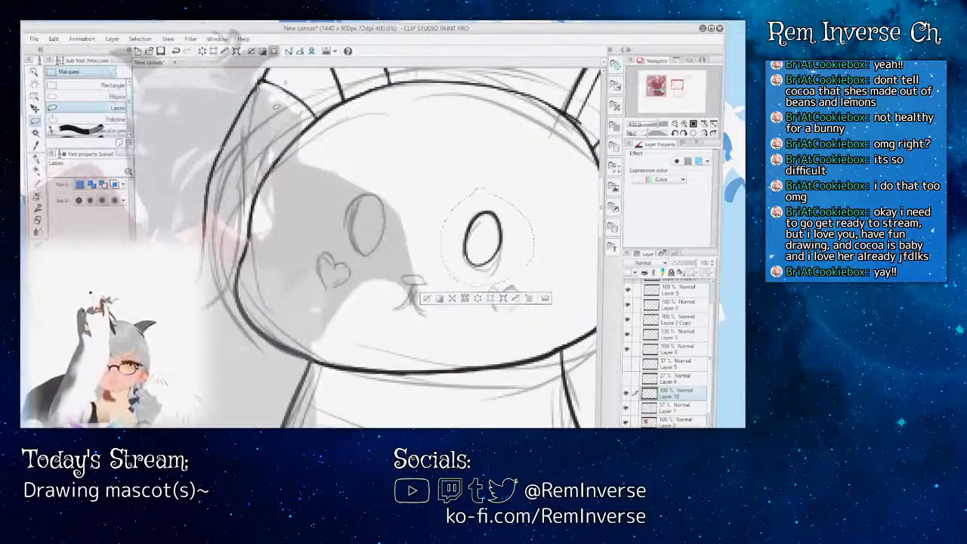
pyautogui.hotkey('ctrl', 'c')
pyautogui.hotkey('ctrl', 'v')
pyautogui.moveTo(487, 240); pyautogui.dragTo(371, 227)
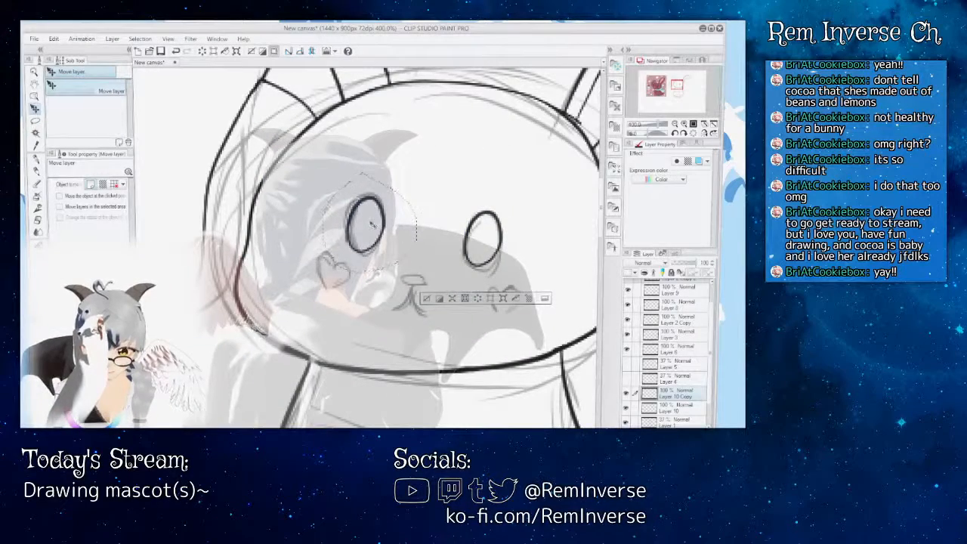
# - Rotate the copied eye slightly to fit the face, clear the selection and compare the eyes with and without the sketch
pyautogui.hotkey('ctrl', 't')
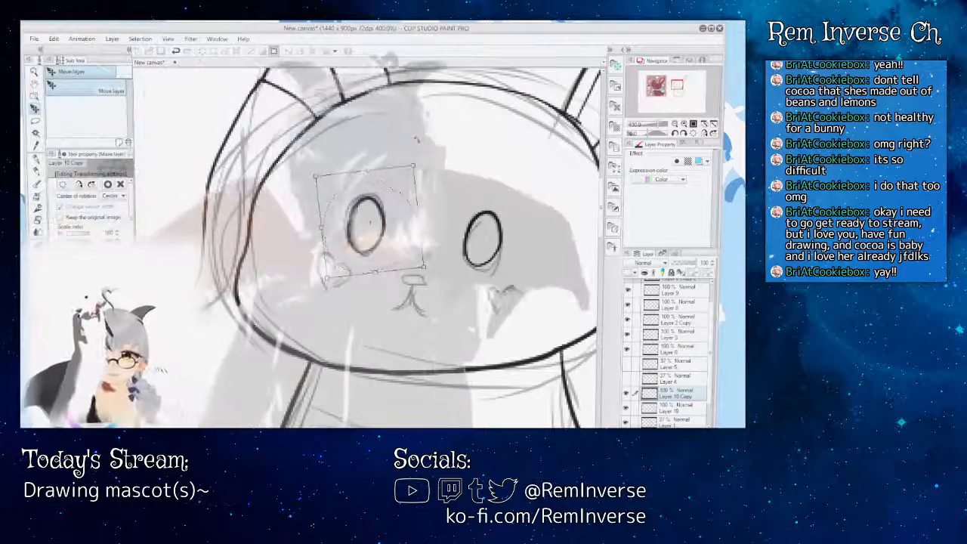
pyautogui.press('Return')
pyautogui.hotkey('ctrl', 'd')
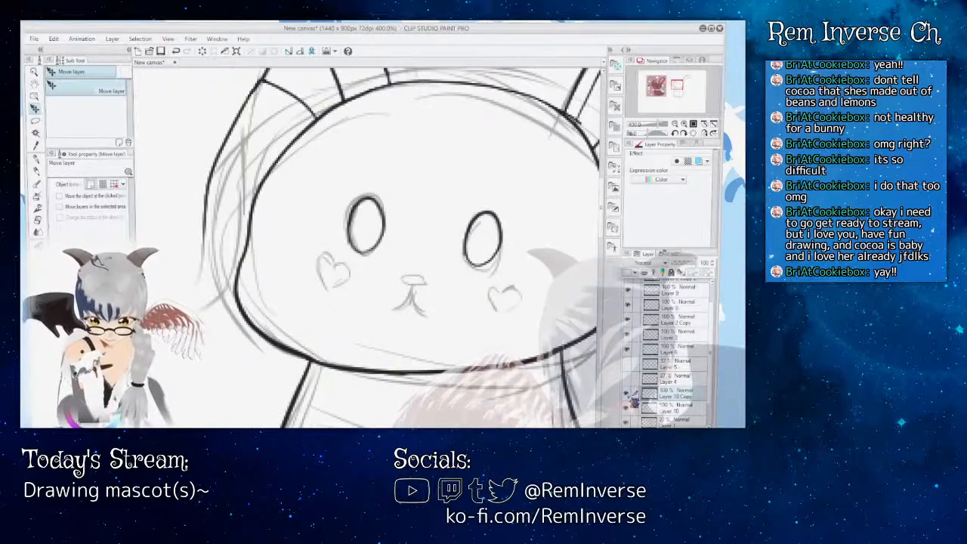
pyautogui.click(626, 423)
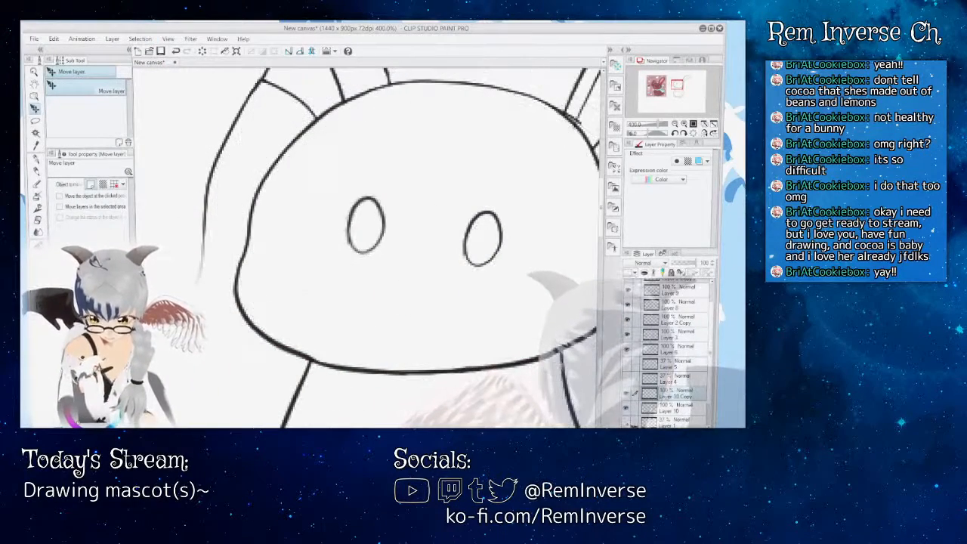
pyautogui.click(626, 423)
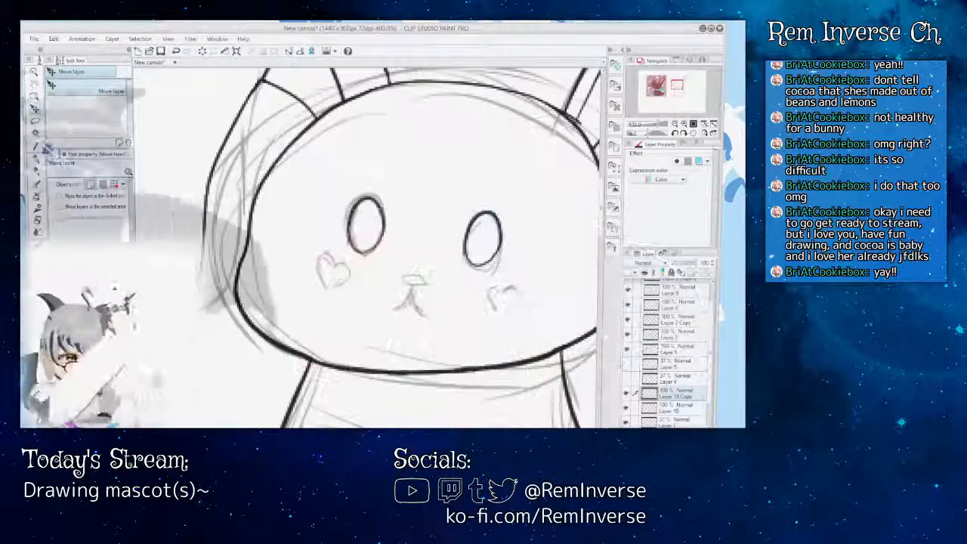
# - Check the reference bunny's face and ink a small oval nose and a curved mouth just above the sketched ones
pyautogui.press('p')
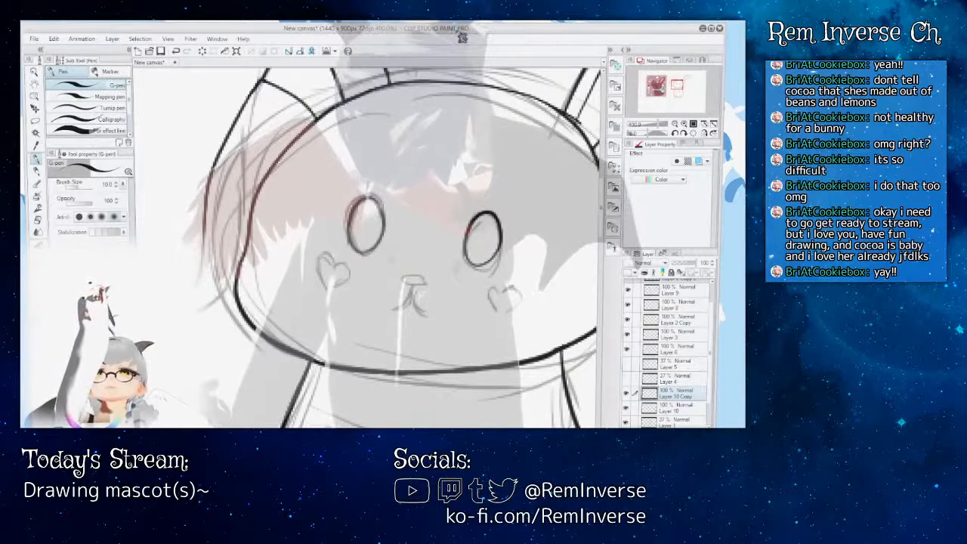
pyautogui.moveTo(151, 117)
pyautogui.mouseDown()
pyautogui.moveTo(290, 115)
pyautogui.moveTo(595, 143)
pyautogui.mouseUp()
pyautogui.moveTo(302, 227); pyautogui.dragTo(461, 226)
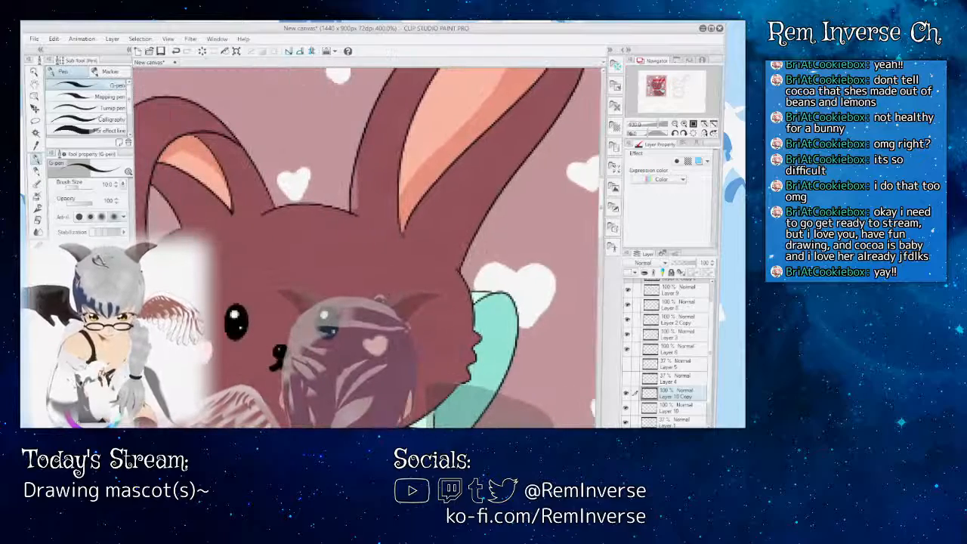
pyautogui.moveTo(574, 227); pyautogui.dragTo(151, 227)
pyautogui.moveTo(491, 227)
pyautogui.mouseDown()
pyautogui.moveTo(183, 221)
pyautogui.moveTo(596, 228)
pyautogui.moveTo(425, 226)
pyautogui.mouseUp()
pyautogui.moveTo(574, 226)
pyautogui.mouseDown()
pyautogui.moveTo(151, 226)
pyautogui.moveTo(210, 229)
pyautogui.mouseUp()
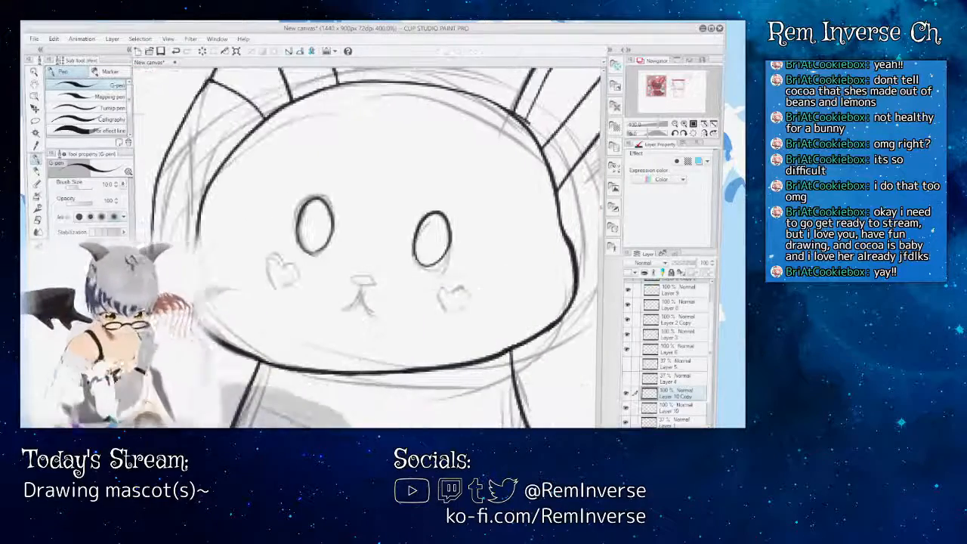
pyautogui.hotkey('ctrl', '+')
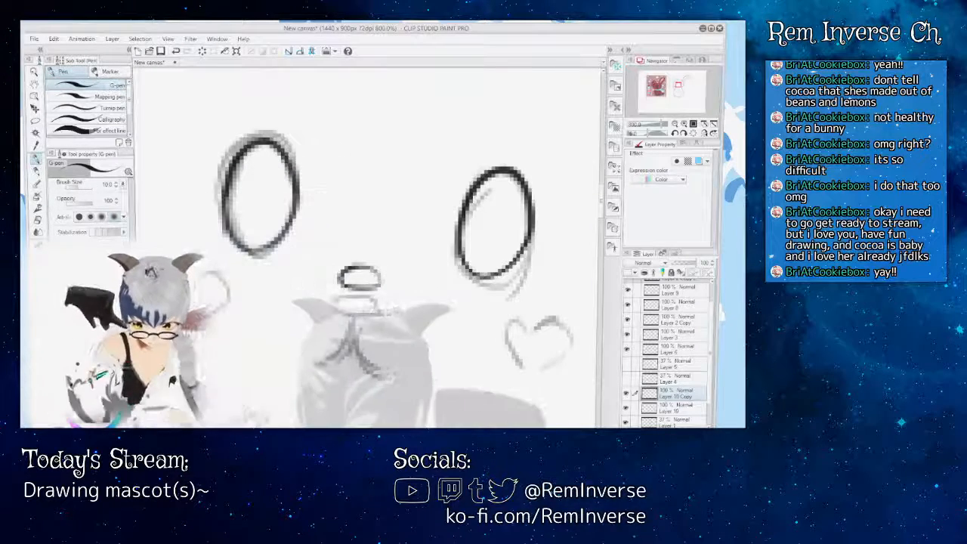
pyautogui.moveTo(678, 85)
pyautogui.mouseDown()
pyautogui.moveTo(656, 84)
pyautogui.moveTo(676, 85)
pyautogui.mouseUp()
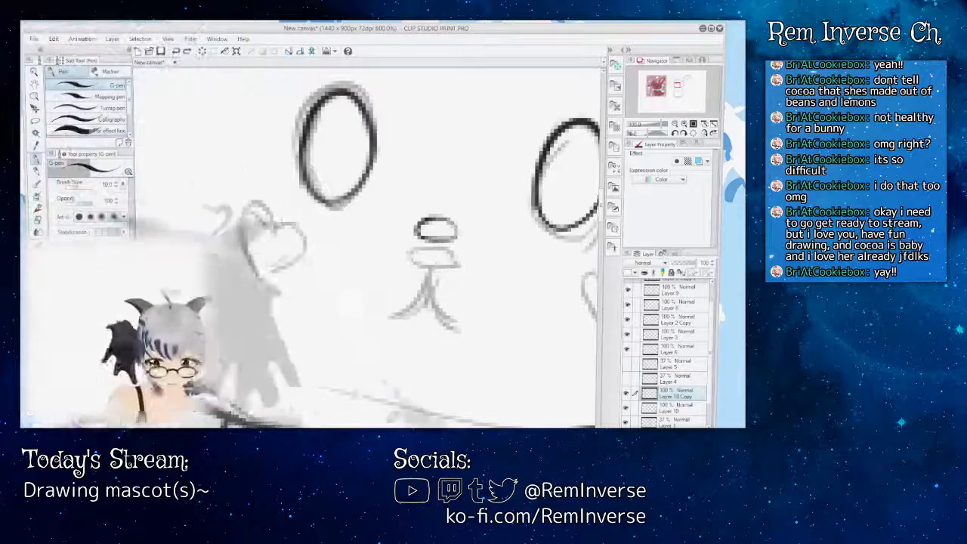
pyautogui.moveTo(677, 85)
pyautogui.mouseDown()
pyautogui.moveTo(656, 84)
pyautogui.moveTo(680, 85)
pyautogui.mouseUp()
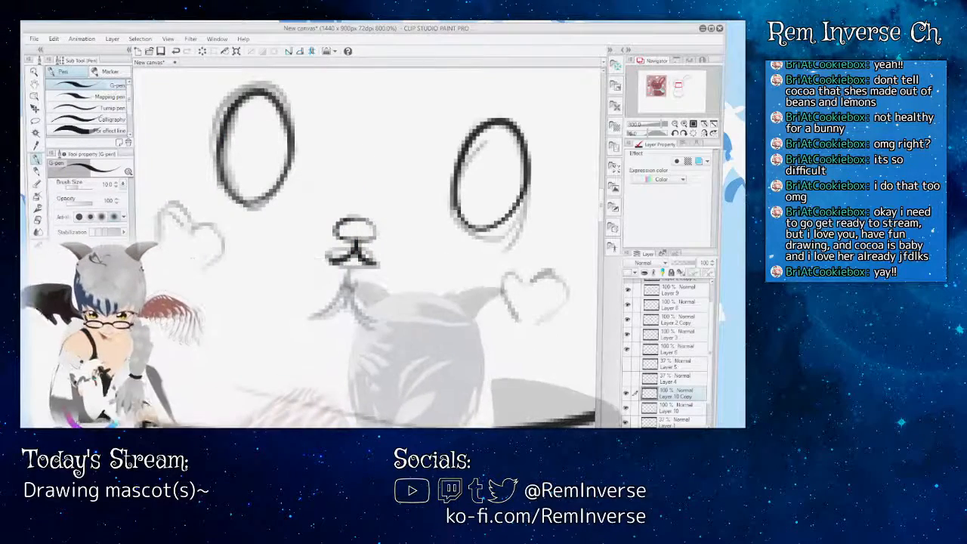
pyautogui.moveTo(678, 84)
pyautogui.mouseDown()
pyautogui.moveTo(654, 85)
pyautogui.moveTo(675, 87)
pyautogui.mouseUp()
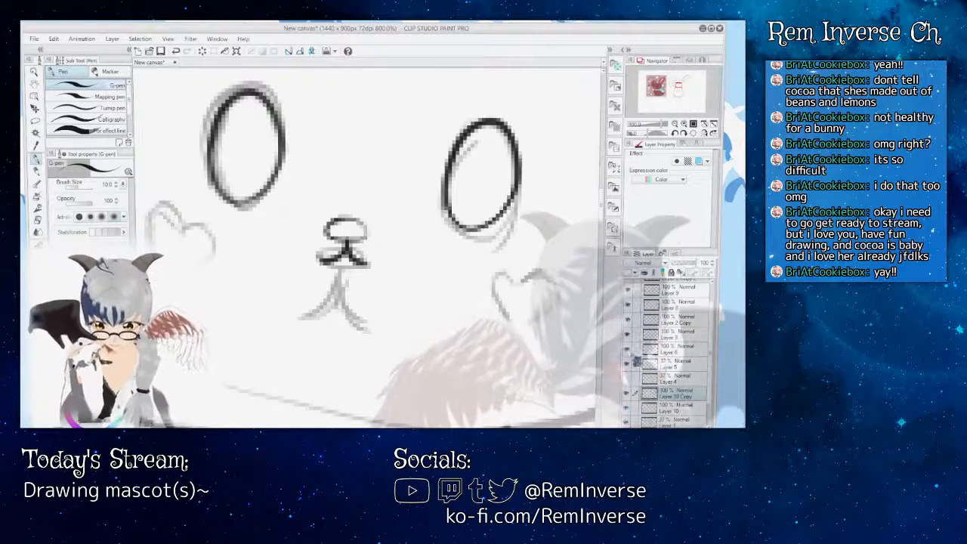
# - Hide the rough sketch on Layer 1 and show Layer 5 to check the inked face on the whole bunny
pyautogui.click(635, 415)
pyautogui.click(626, 407)
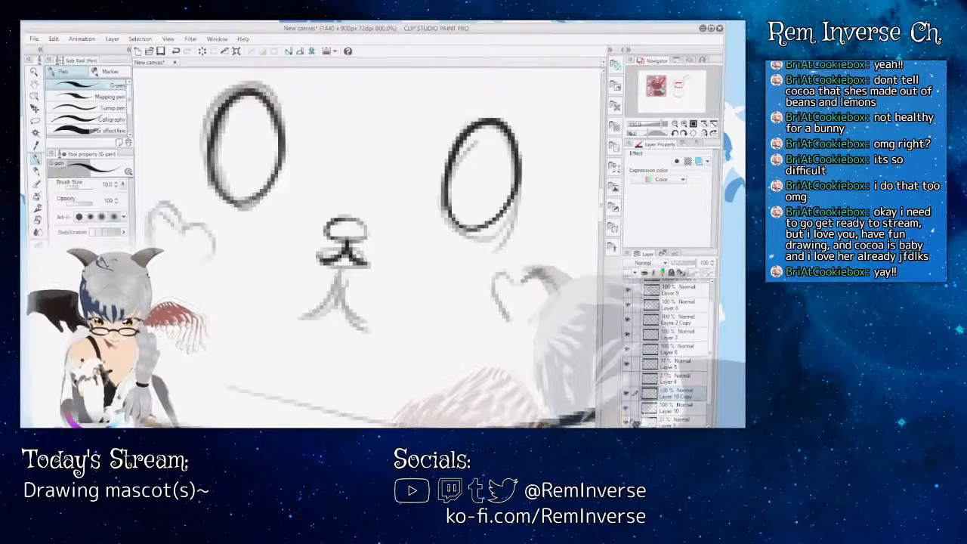
pyautogui.click(626, 422)
pyautogui.hotkey('ctrl', '-')
pyautogui.hotkey('ctrl', '-')
pyautogui.hotkey('ctrl', '-')
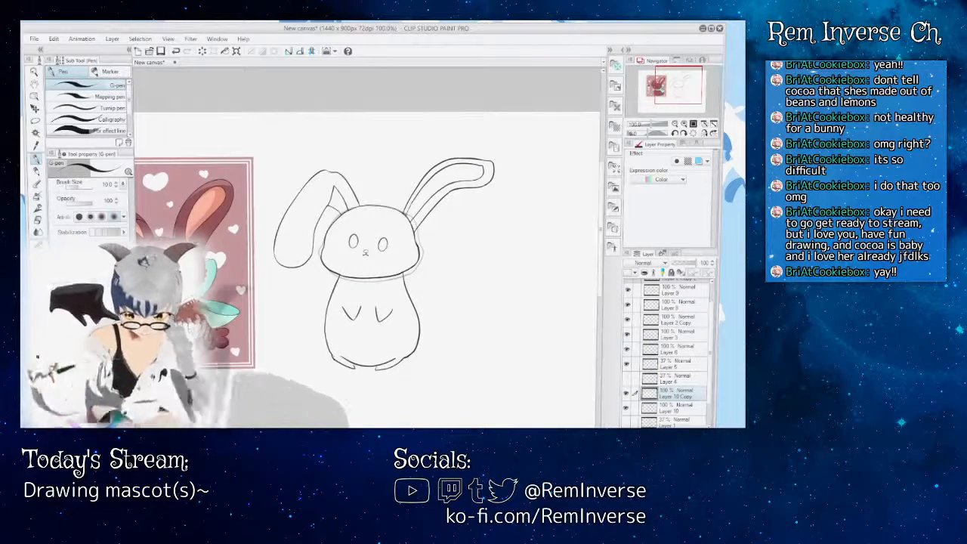
# - Extend the mouth's corner on the raised ear's side with a slight upward curl, matching the other corner
pyautogui.hotkey('ctrl', '+')
pyautogui.hotkey('ctrl', '+')
pyautogui.hotkey('ctrl', '+')
pyautogui.hotkey('ctrl', '+')
pyautogui.hotkey('ctrl', '+')
pyautogui.hotkey('ctrl', '+')
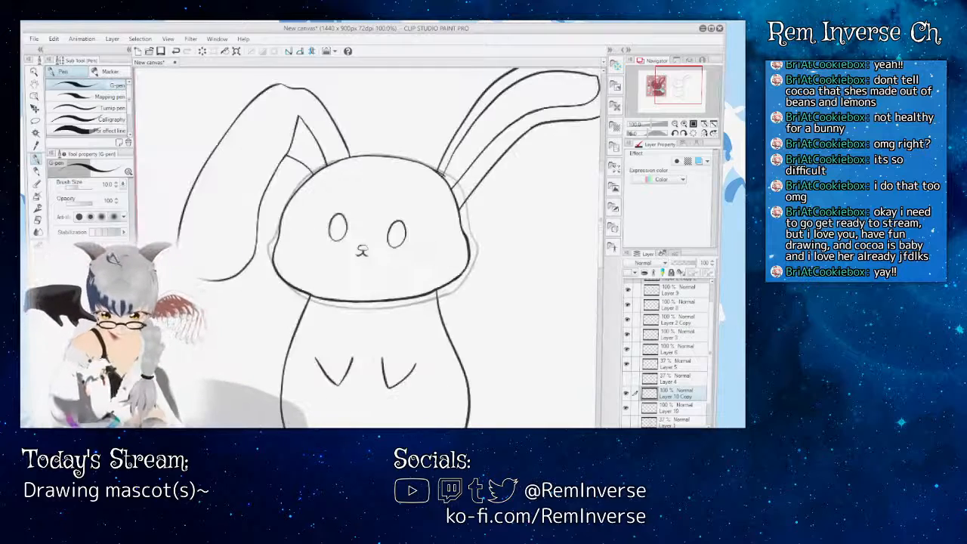
pyautogui.moveTo(354, 264); pyautogui.dragTo(384, 261)
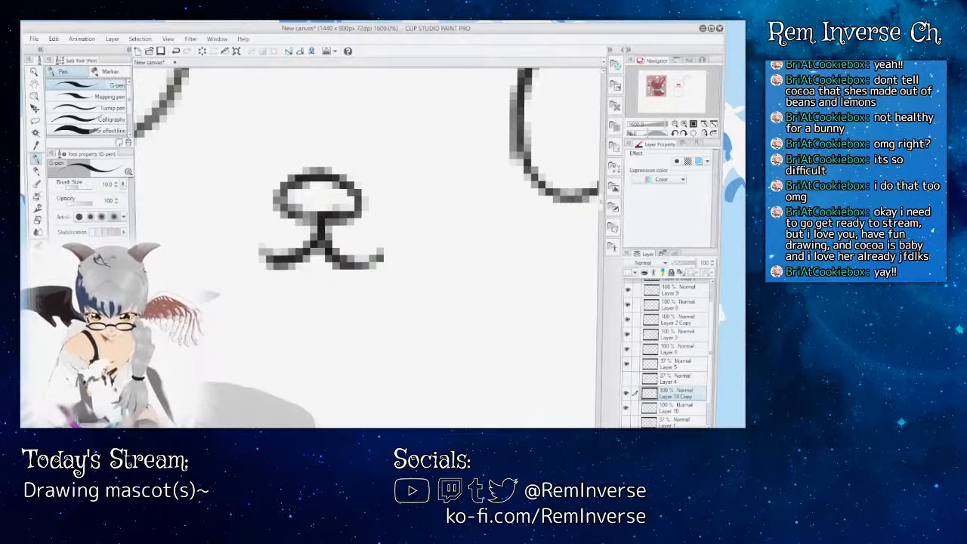
# - Check what the two facial-feature layers contain and merge Layer 10 Copy down into Layer 10
pyautogui.scroll(-8, 368, 254)
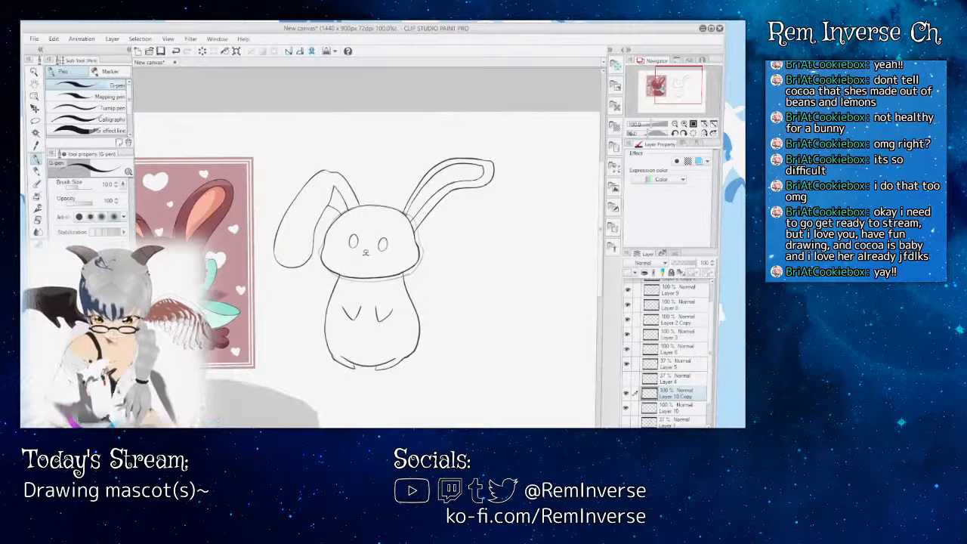
pyautogui.scroll(-2, 370, 250)
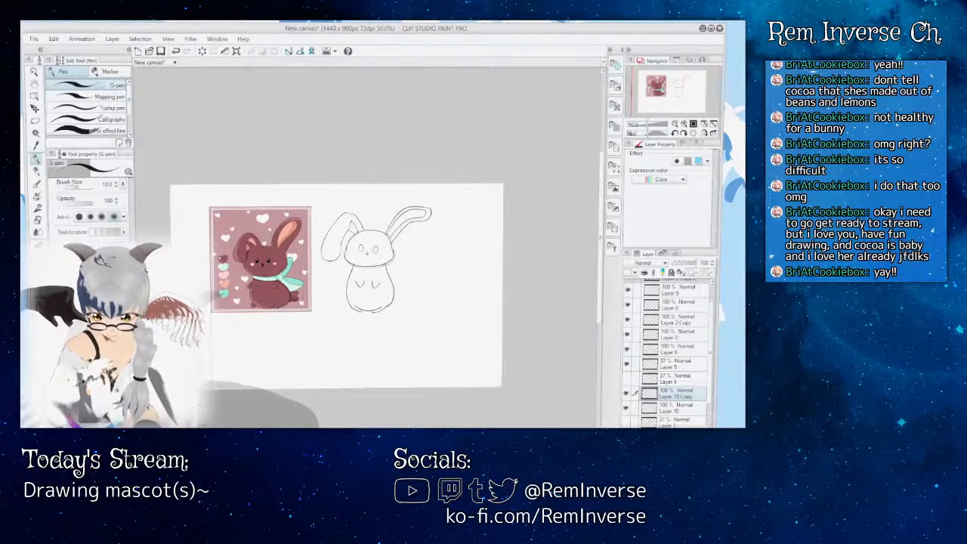
pyautogui.scroll(2, 370, 265)
pyautogui.moveTo(363, 253)
pyautogui.mouseDown()
pyautogui.moveTo(540, 253)
pyautogui.moveTo(429, 253)
pyautogui.mouseUp()
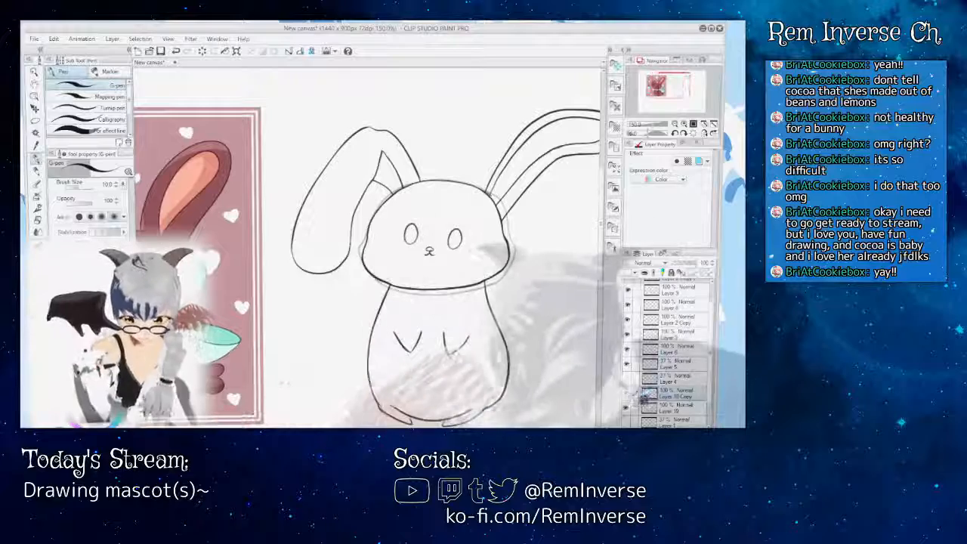
pyautogui.click(628, 394)
pyautogui.click(627, 393)
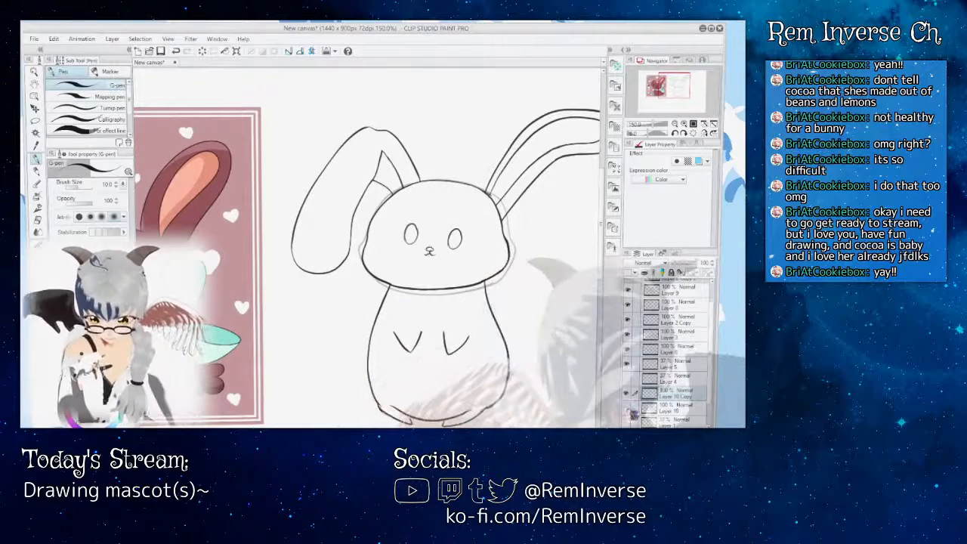
pyautogui.click(627, 409)
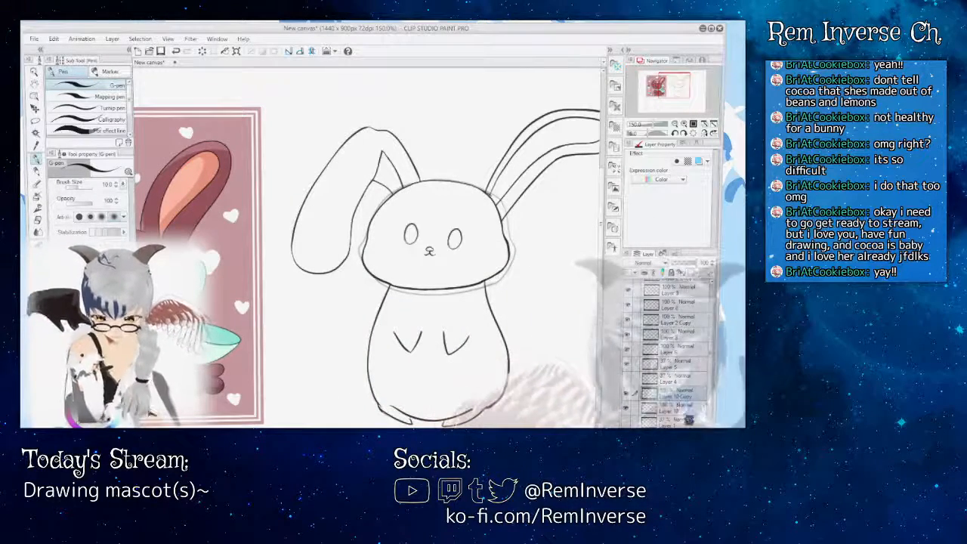
pyautogui.hotkey('ctrl', 'e')
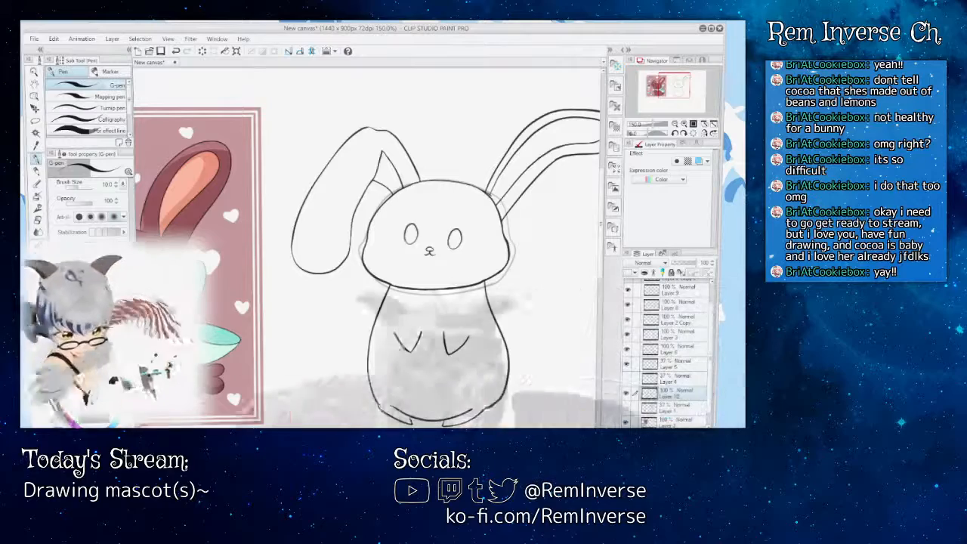
# - Select both eyes without the nose and mouth, scale them down slightly and tilt them a little counterclockwise on the face
pyautogui.hotkey('ctrl', '+')
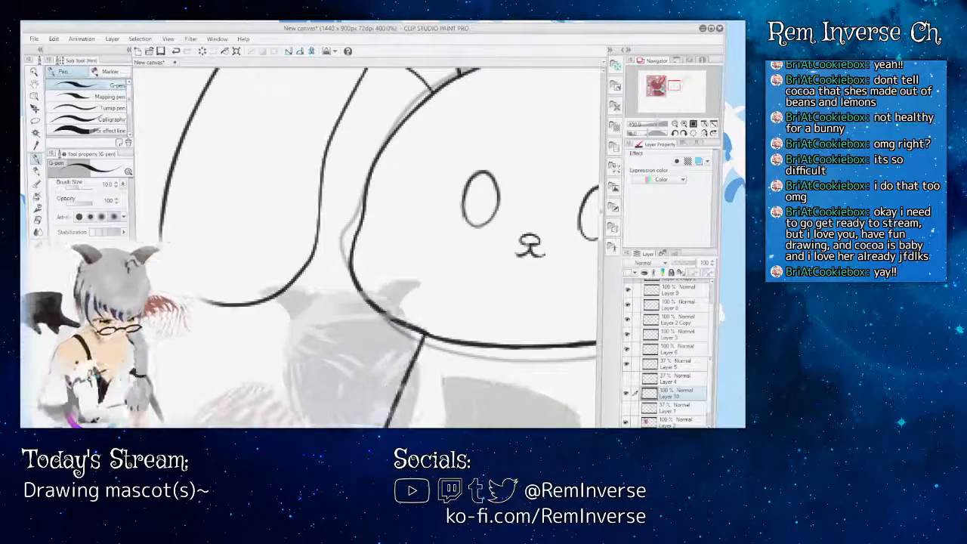
pyautogui.moveTo(481, 226); pyautogui.dragTo(335, 228)
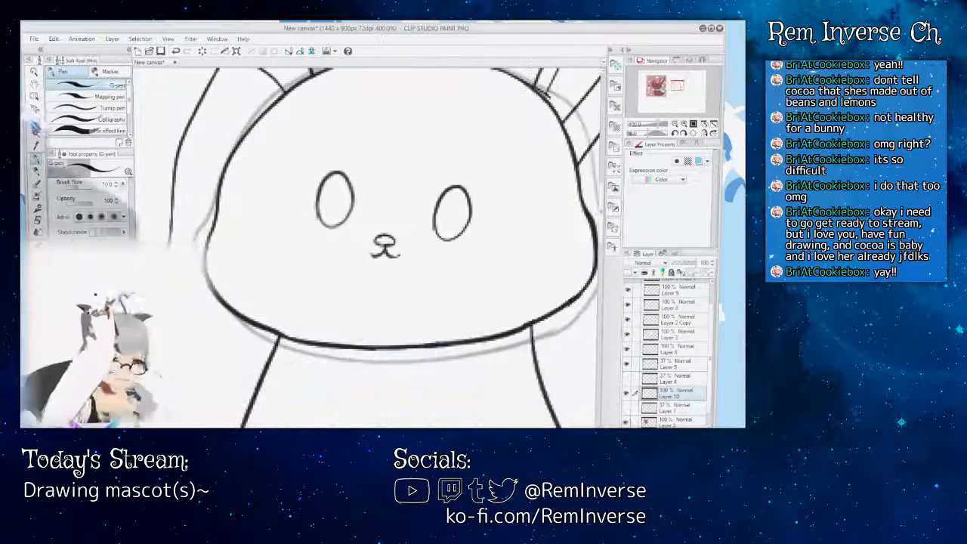
pyautogui.press('m')
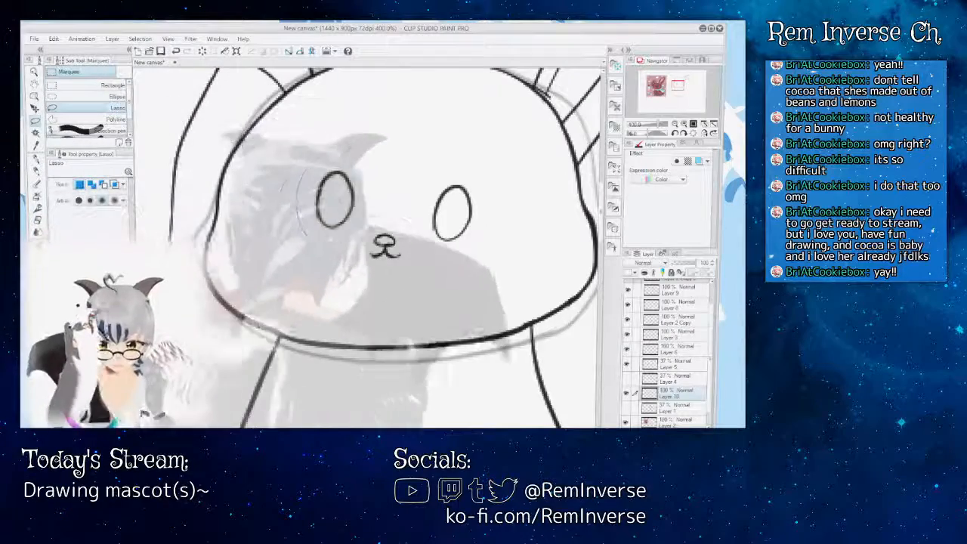
pyautogui.moveTo(431, 144); pyautogui.dragTo(427, 145)
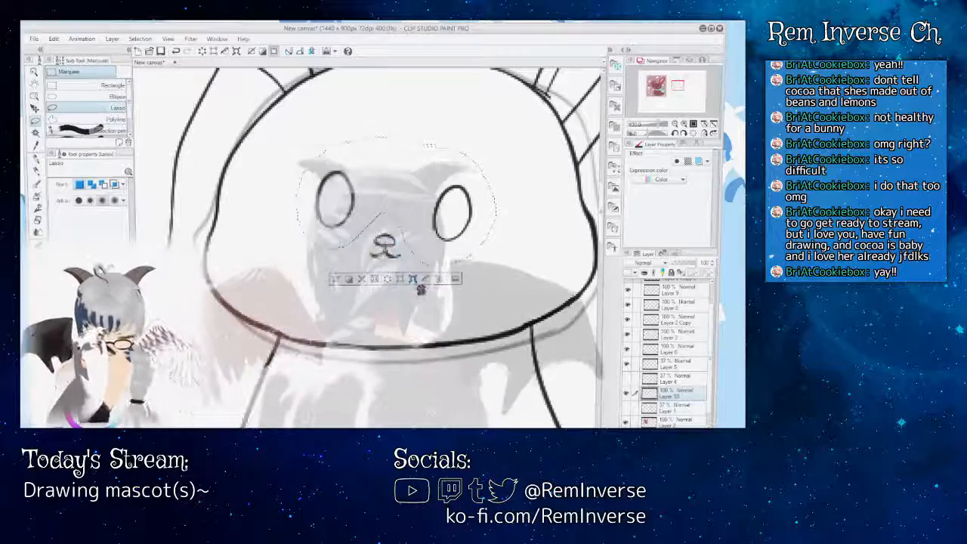
pyautogui.hotkey('ctrl', 't')
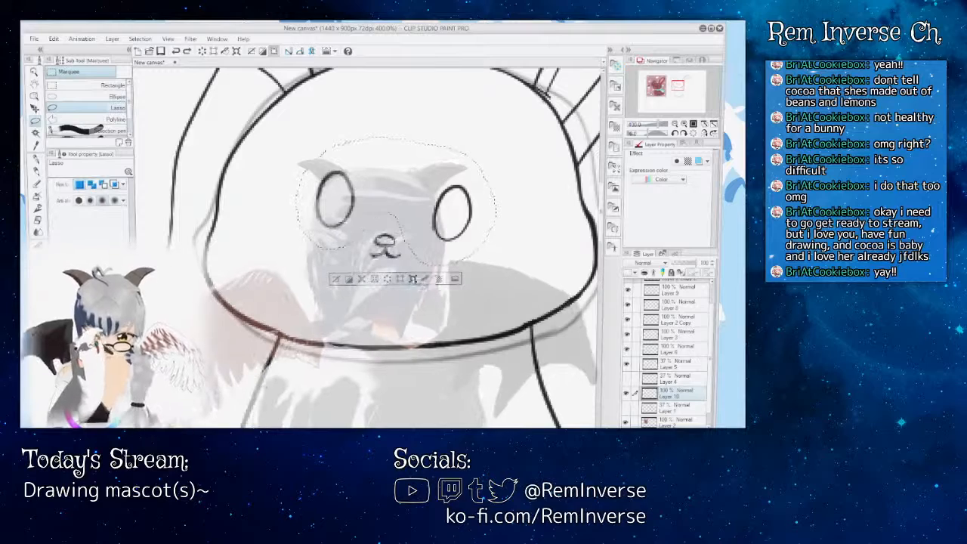
pyautogui.click(415, 279)
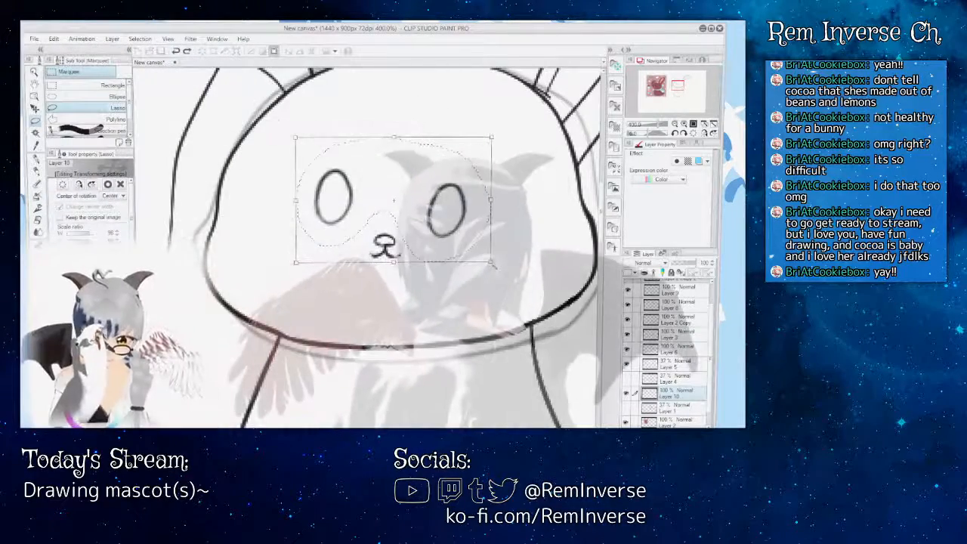
pyautogui.moveTo(487, 261); pyautogui.dragTo(485, 258)
pyautogui.moveTo(444, 213); pyautogui.dragTo(456, 217)
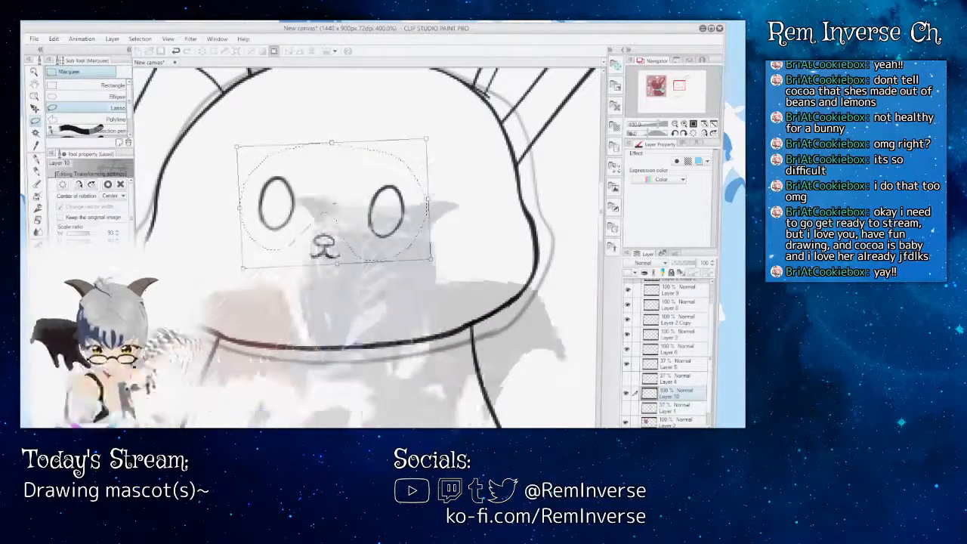
# - Check the transformed eyes on the whole bunny beside the reference, apply the transformation and clear the selection
pyautogui.scroll(-6, 367, 253)
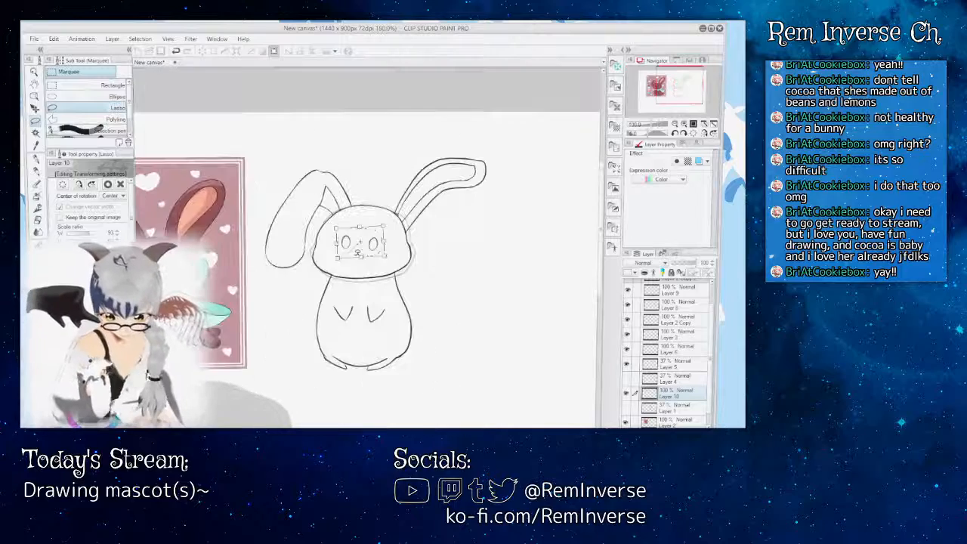
pyautogui.scroll(2, 370, 252)
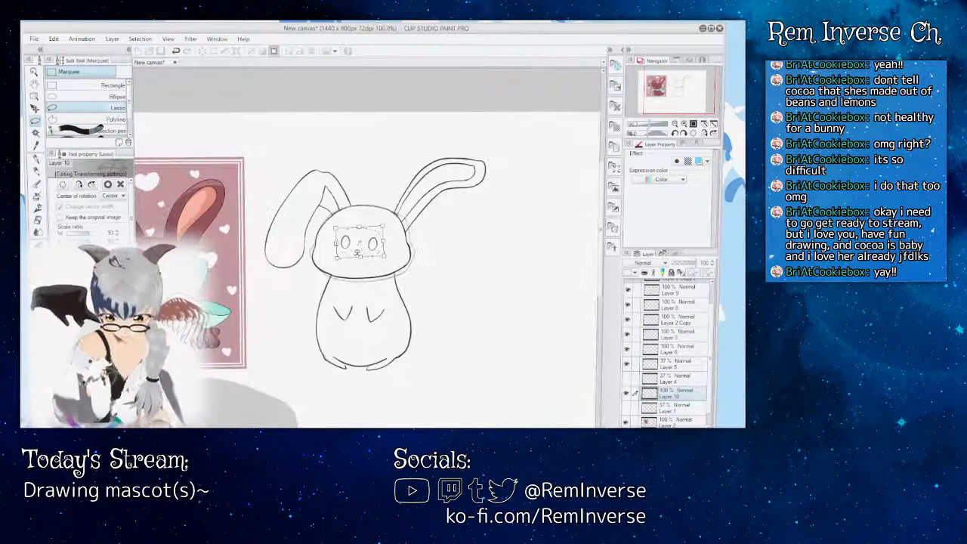
pyautogui.moveTo(366, 253); pyautogui.dragTo(445, 253)
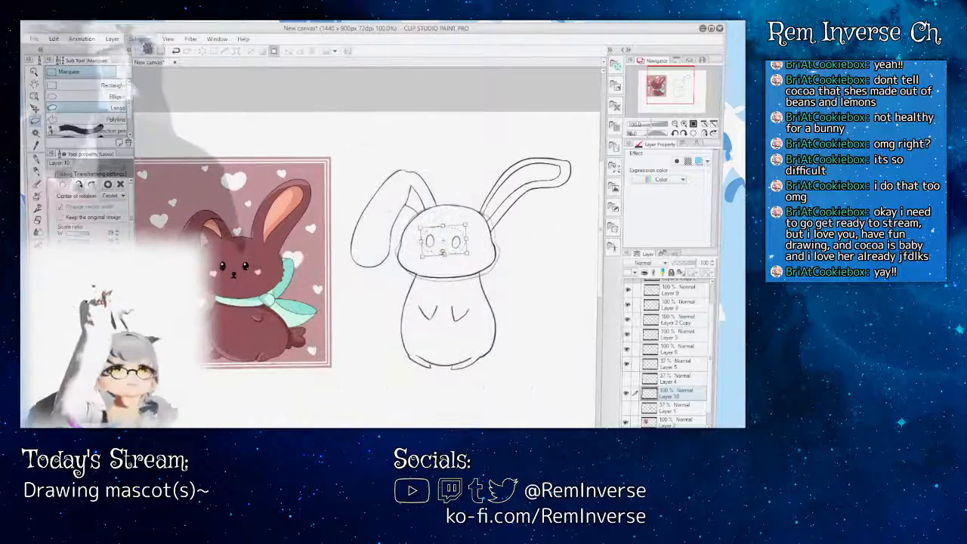
pyautogui.press('Return')
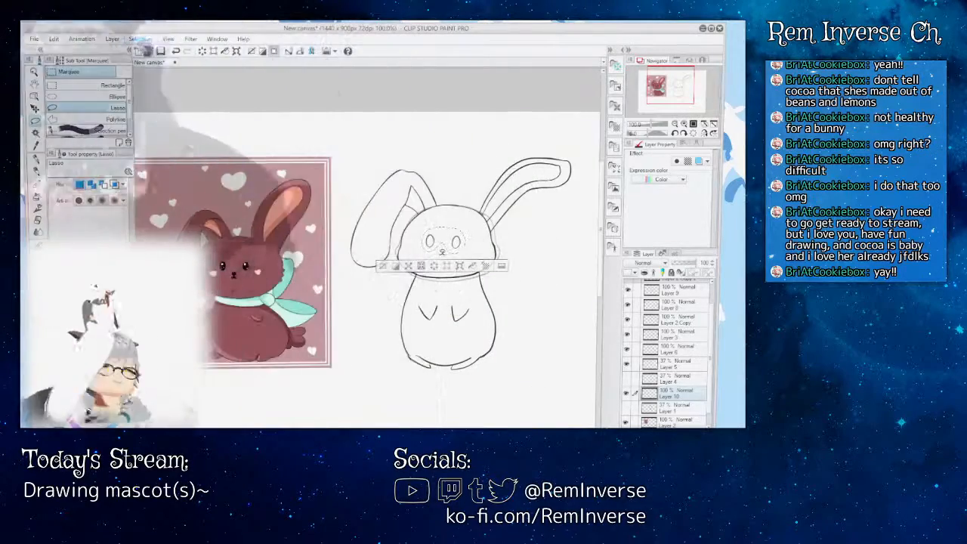
pyautogui.hotkey('ctrl', 'd')
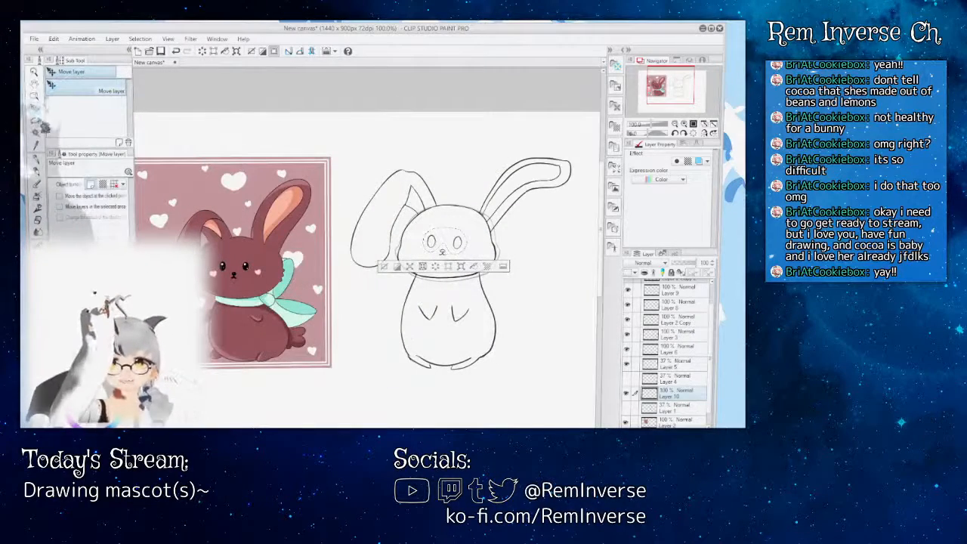
pyautogui.press('m')
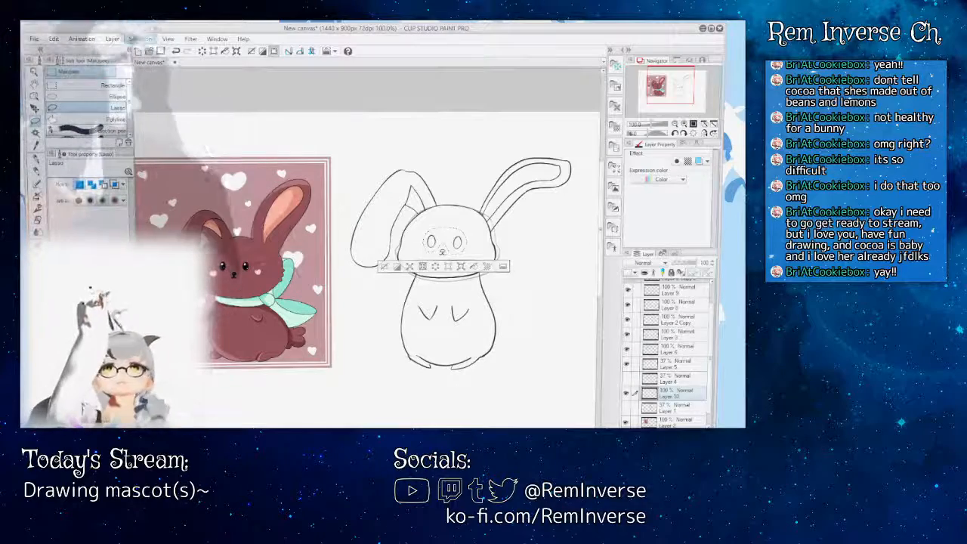
pyautogui.hotkey('ctrl', 'd')
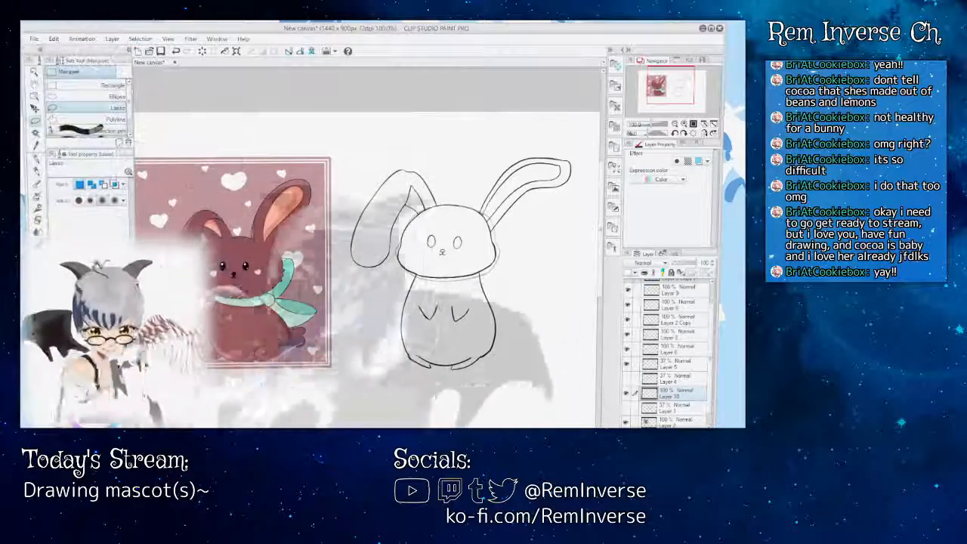
# - Study the reference bunny's face, scarf and tail and compare its proportions with the line art
pyautogui.hotkey('ctrl', '+')
pyautogui.hotkey('ctrl', '+')
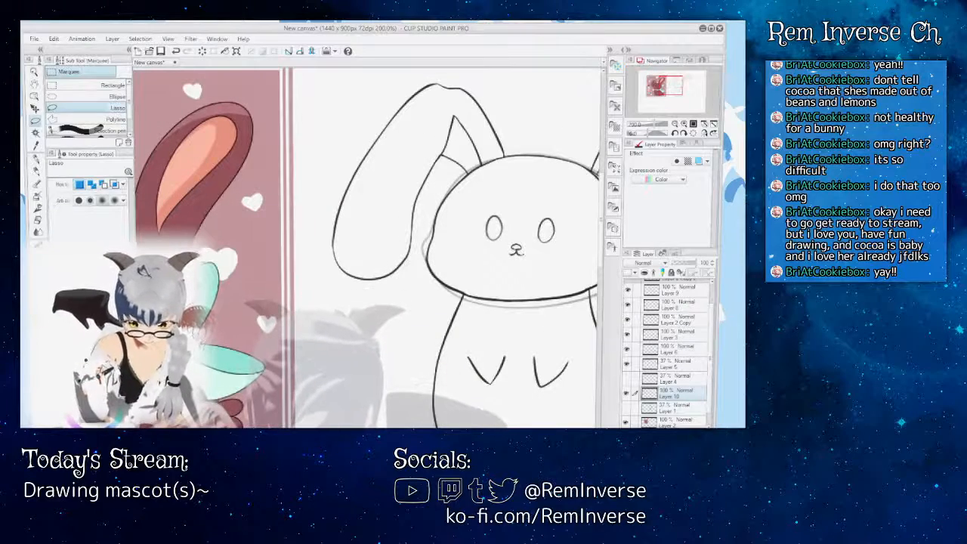
pyautogui.hscroll(-8, 367, 247)
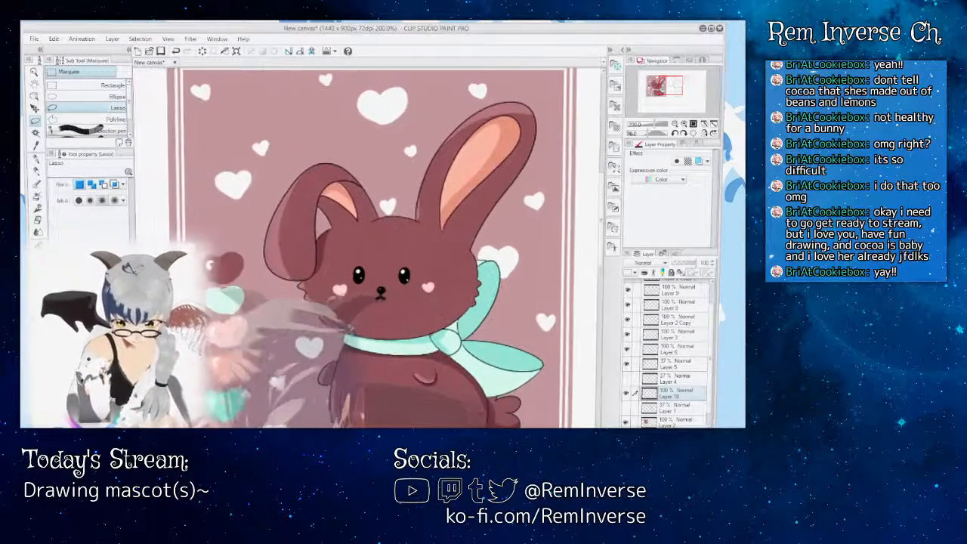
pyautogui.hscroll(3, 367, 248)
pyautogui.press('p')
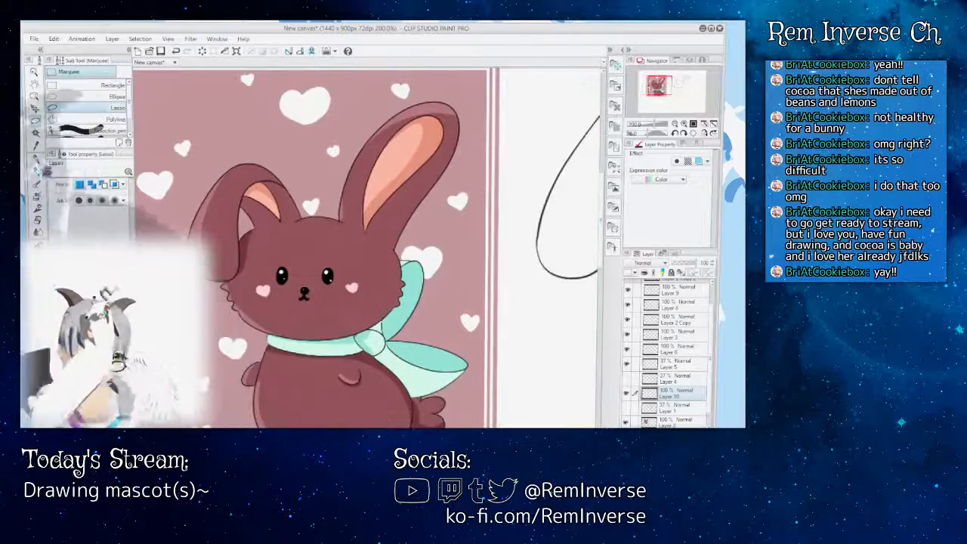
pyautogui.hscroll(5, 367, 248)
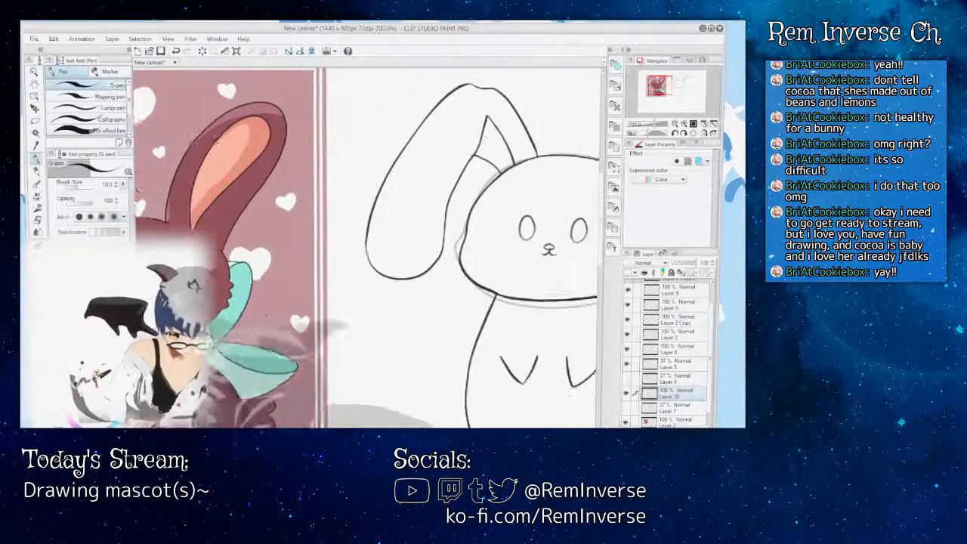
pyautogui.hscroll(-5, 367, 247)
pyautogui.hscroll(-3, 367, 248)
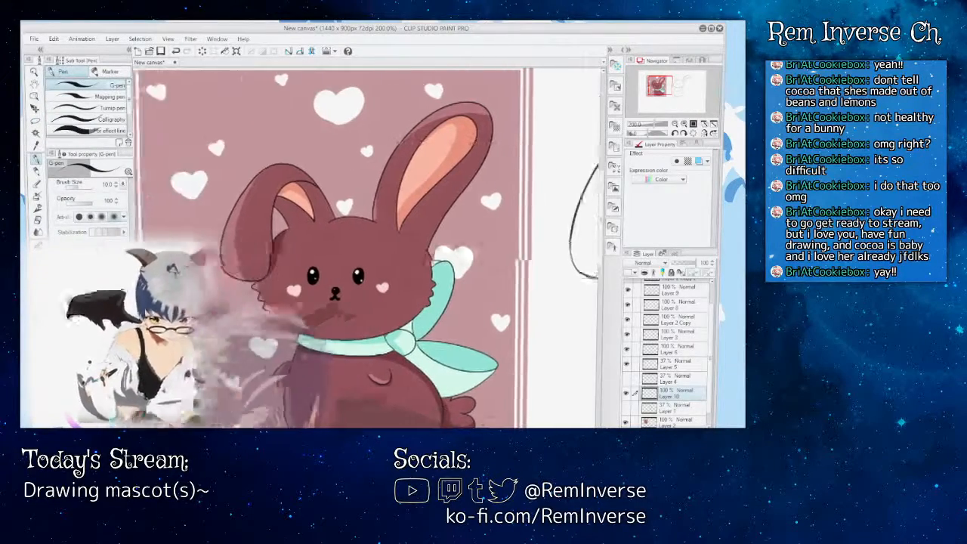
pyautogui.hscroll(5, 367, 248)
pyautogui.hscroll(-5, 367, 248)
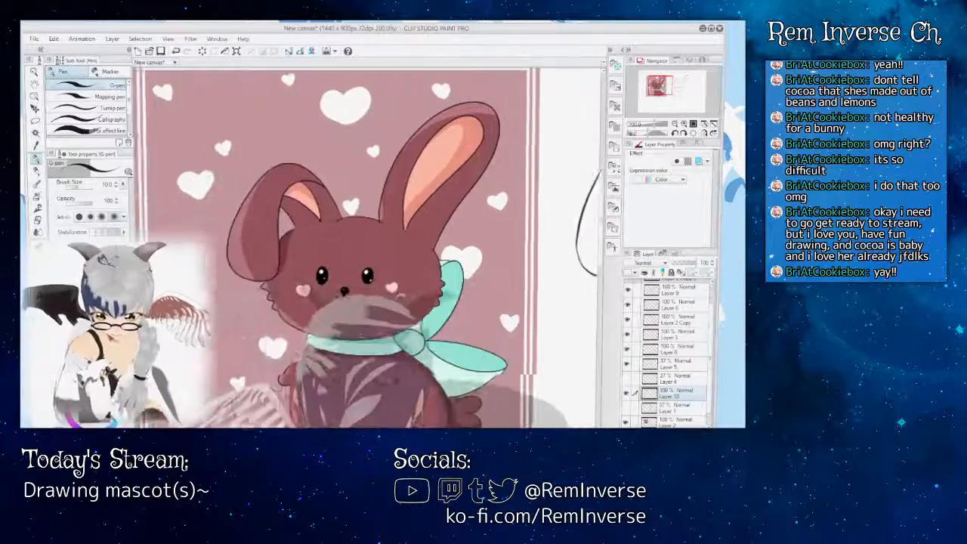
pyautogui.hscroll(3, 367, 248)
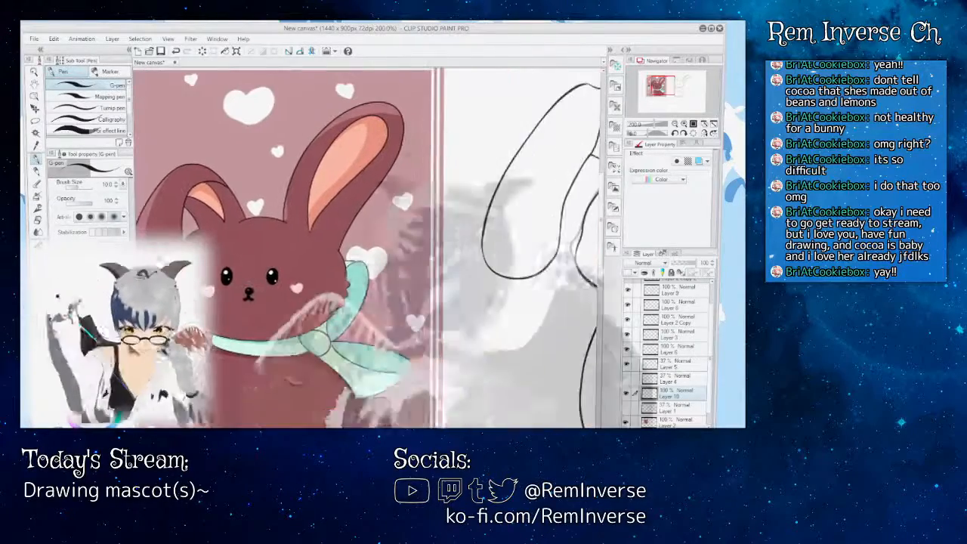
pyautogui.scroll(-4, 367, 248)
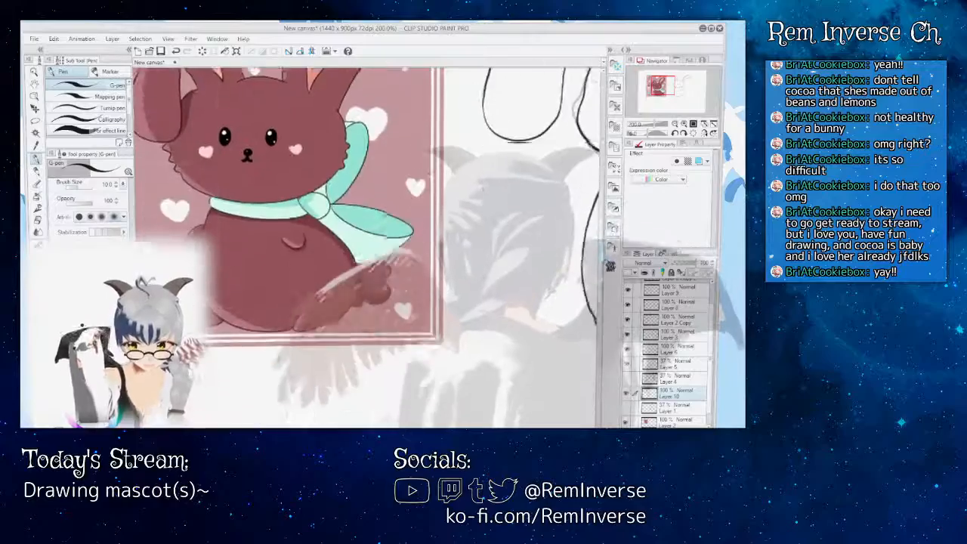
pyautogui.scroll(4, 367, 248)
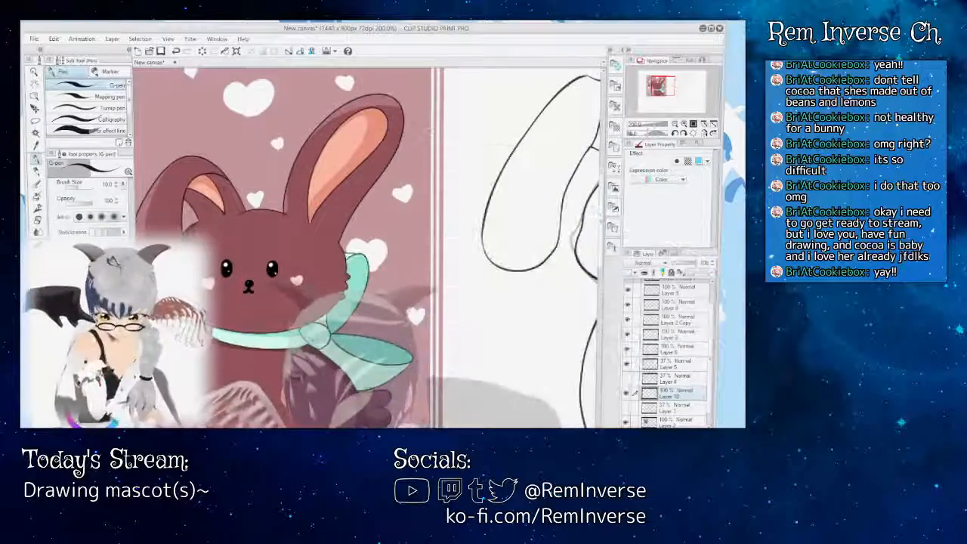
# - Ink the fluffy tail on the raised ear's side of the lower body with rounded, scalloped curves following the sketch
pyautogui.hscroll(10, 367, 248)
pyautogui.scroll(-2, 368, 248)
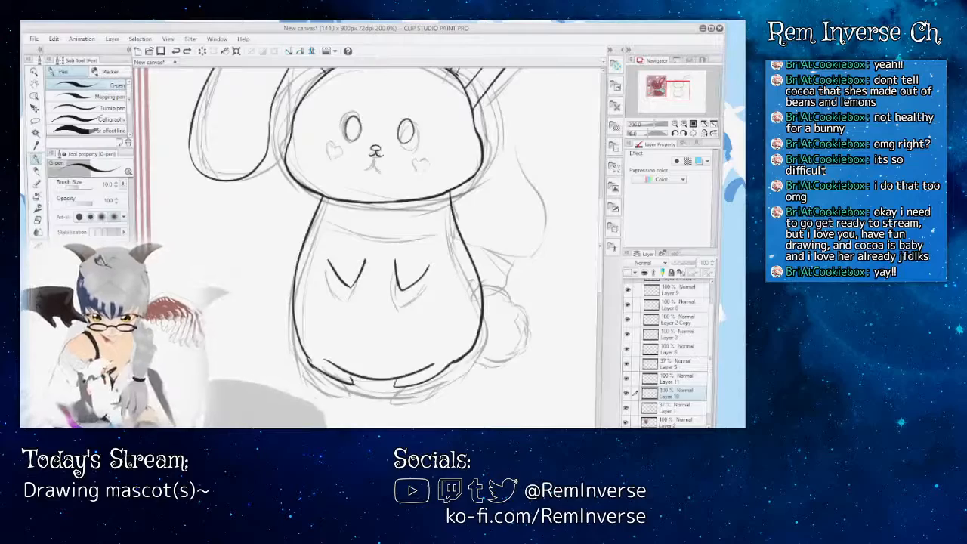
pyautogui.hotkey('ctrl', '+')
pyautogui.hscroll(6, 369, 248)
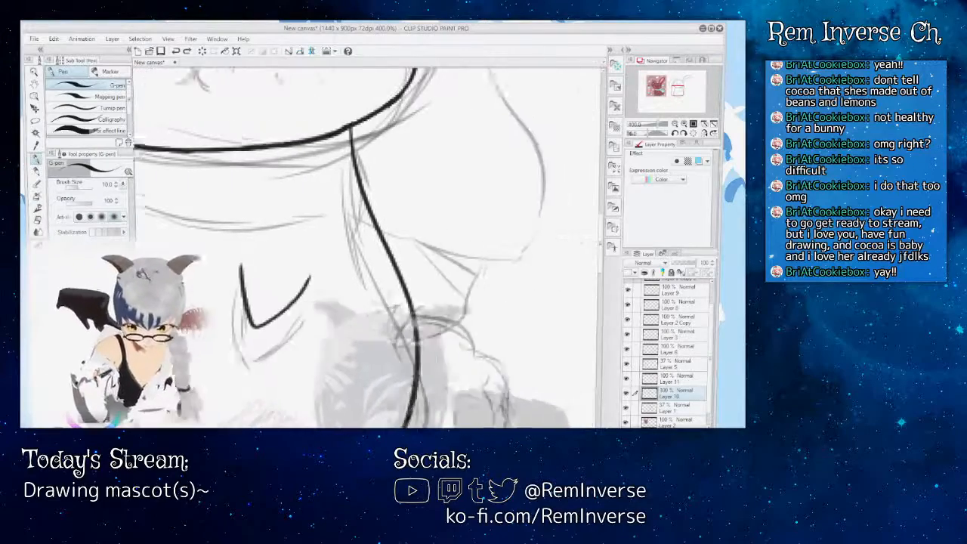
pyautogui.scroll(-1, 369, 248)
pyautogui.scroll(-3, 368, 248)
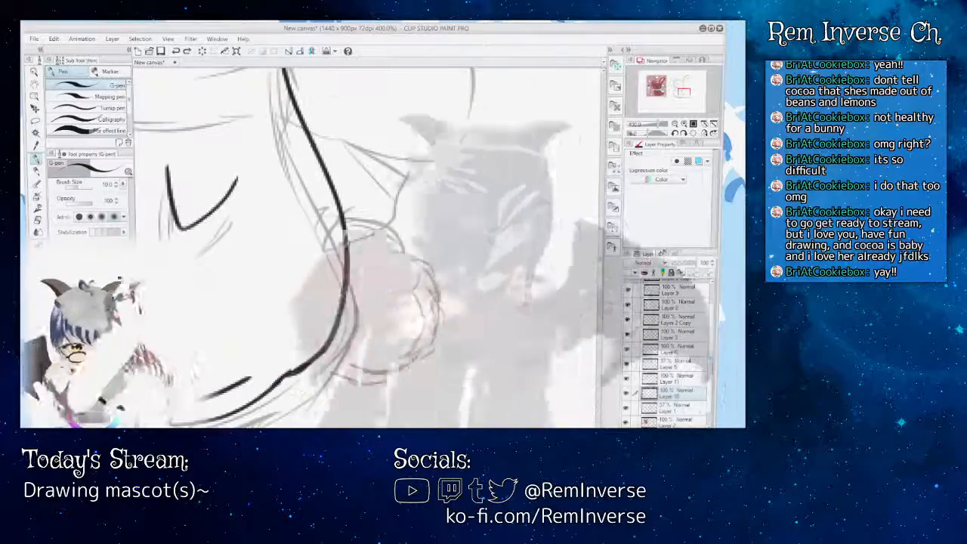
pyautogui.moveTo(344, 223)
pyautogui.mouseDown()
pyautogui.moveTo(400, 233)
pyautogui.moveTo(432, 291)
pyautogui.moveTo(393, 370)
pyautogui.mouseUp()
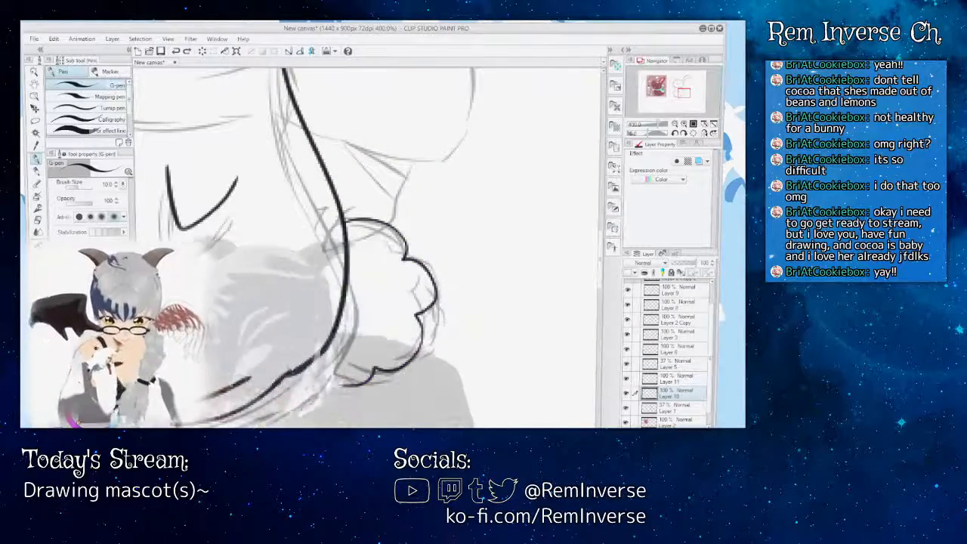
pyautogui.hotkey('ctrl', 'z')
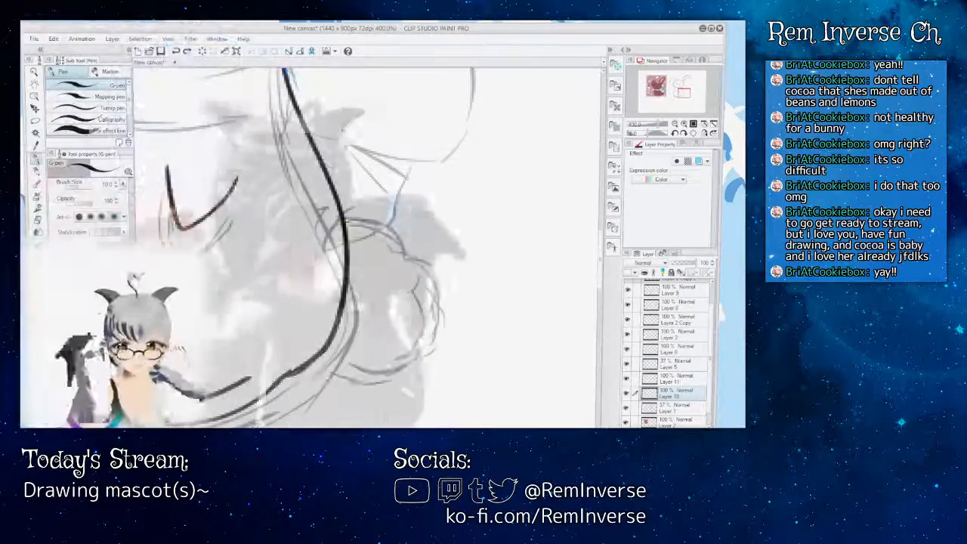
pyautogui.moveTo(381, 229); pyautogui.dragTo(405, 260)
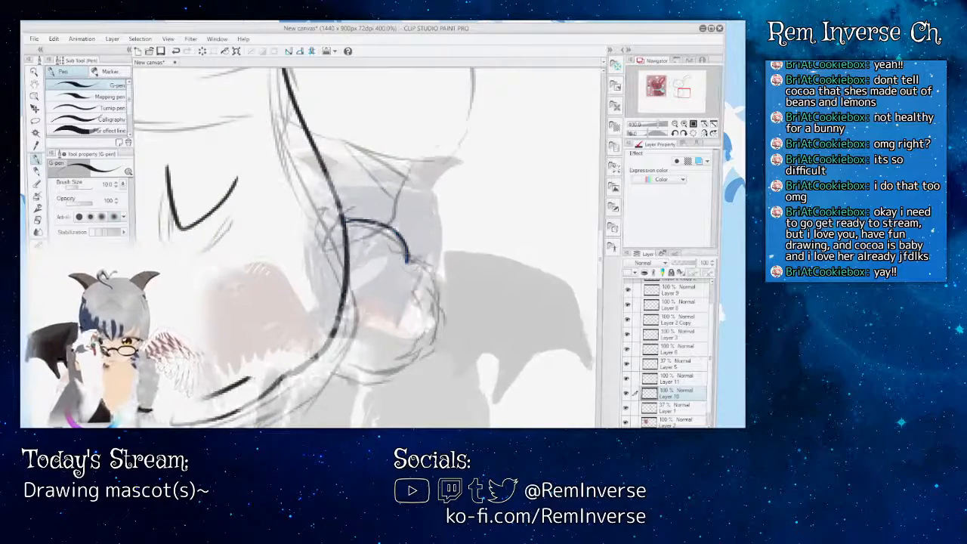
pyautogui.moveTo(432, 298); pyautogui.dragTo(423, 321)
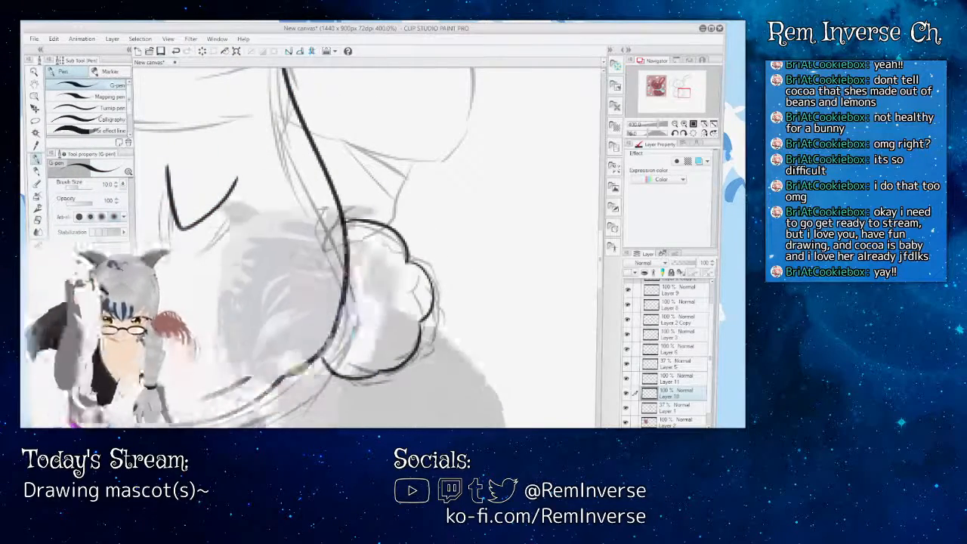
# - Hide the rough sketch on Layer 1 and check the inked tail on the whole bunny and close up
pyautogui.hotkey('ctrl', 'alt', '0')
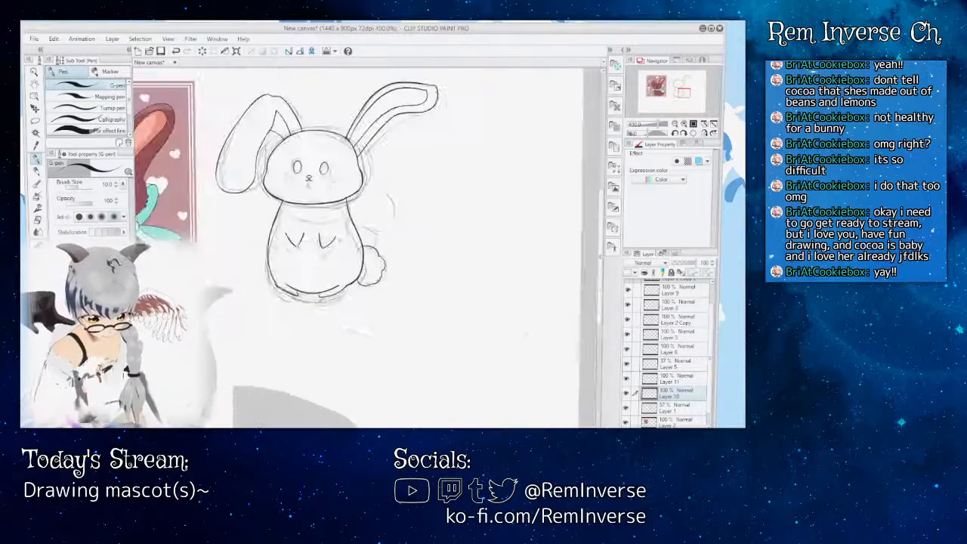
pyautogui.click(627, 409)
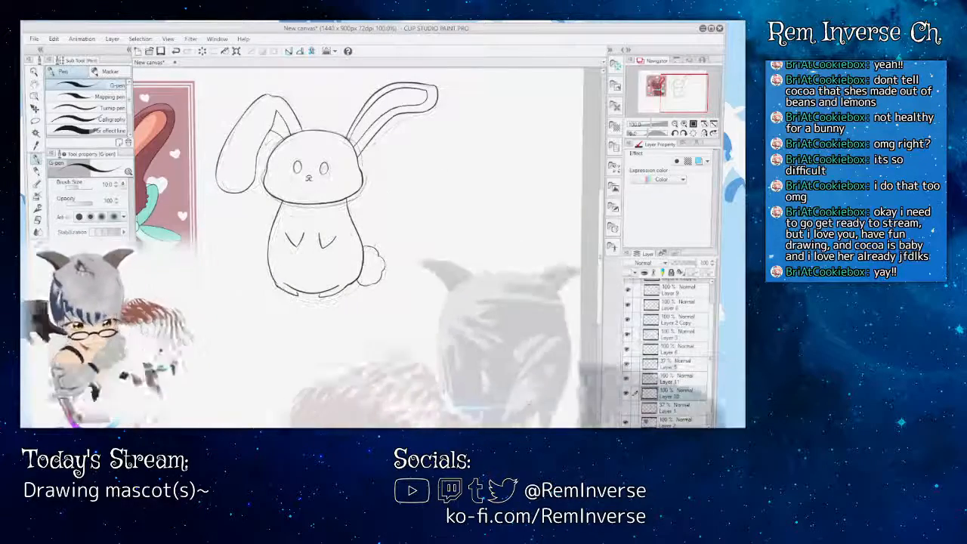
pyautogui.hotkey('ctrl', '+')
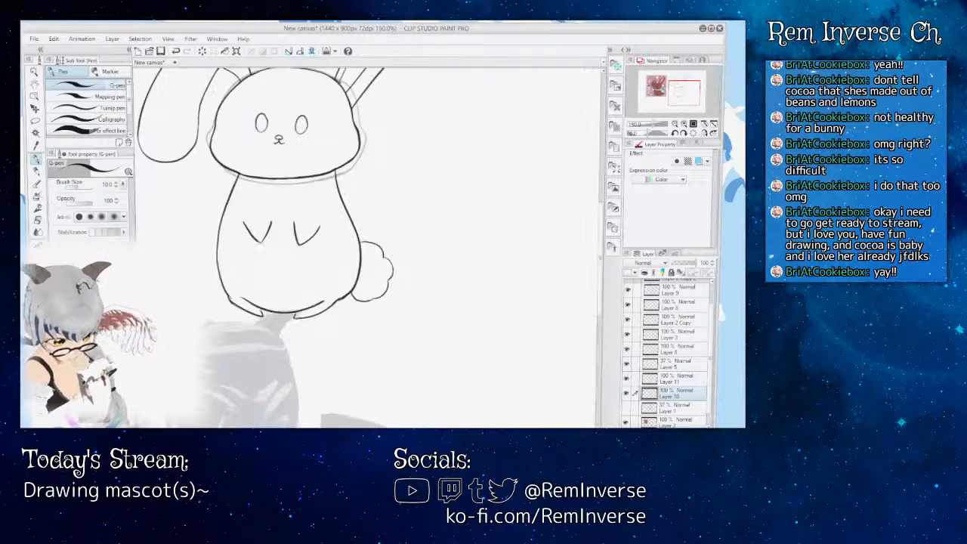
pyautogui.hotkey('ctrl', '+')
pyautogui.hotkey('ctrl', '+')
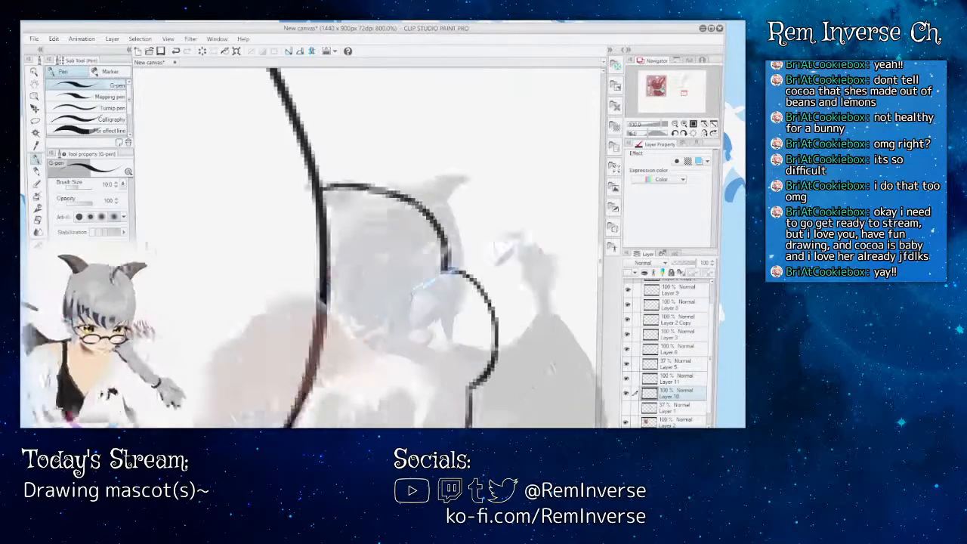
pyautogui.scroll(-3, 370, 241)
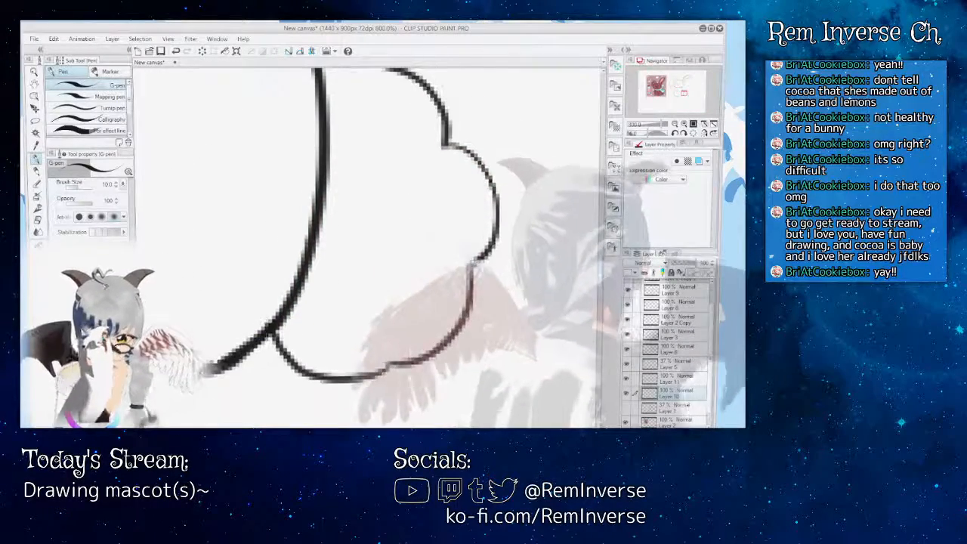
# - Redraw the tail's lowest scallop until it curves evenly from the neighbouring scallop to the body outline
pyautogui.hotkey('ctrl', 'z')
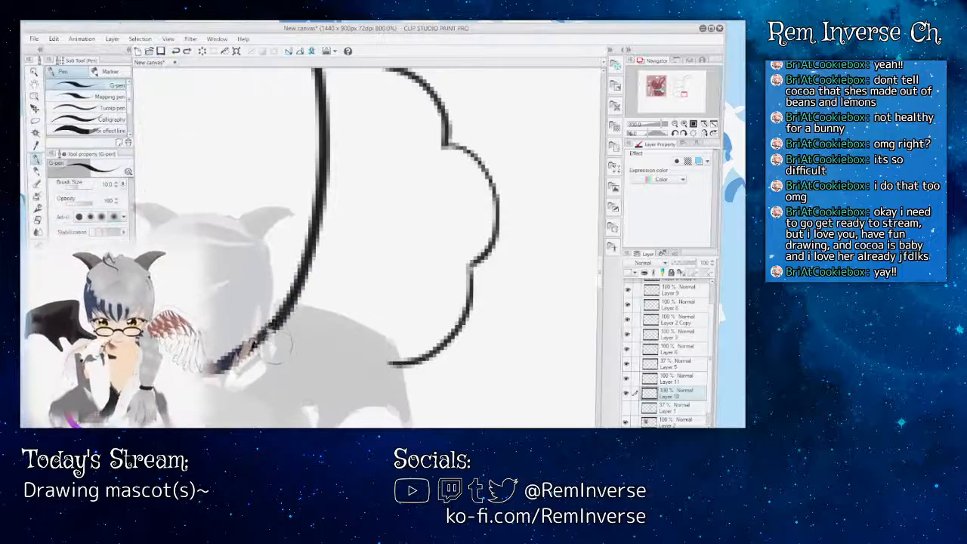
pyautogui.moveTo(328, 387); pyautogui.dragTo(374, 379)
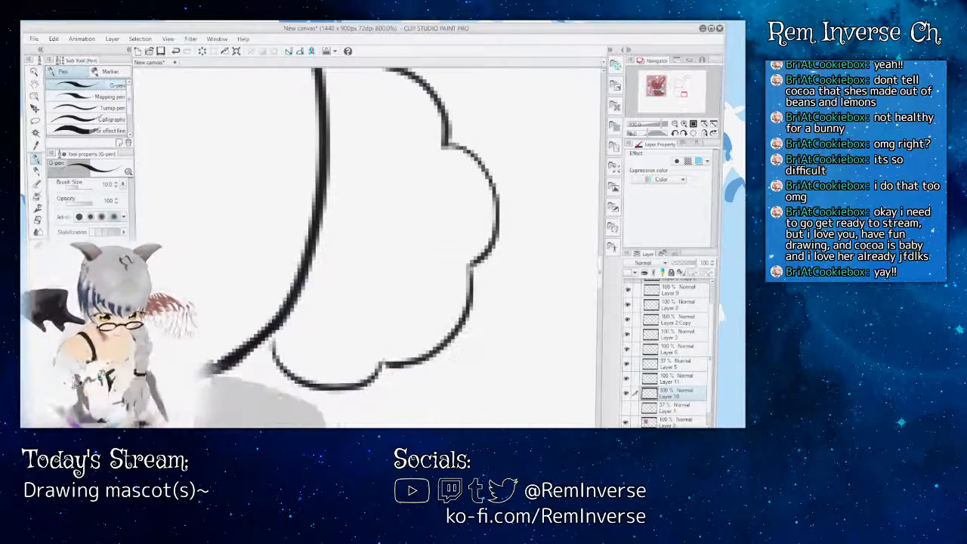
pyautogui.scroll(-5, 363, 242)
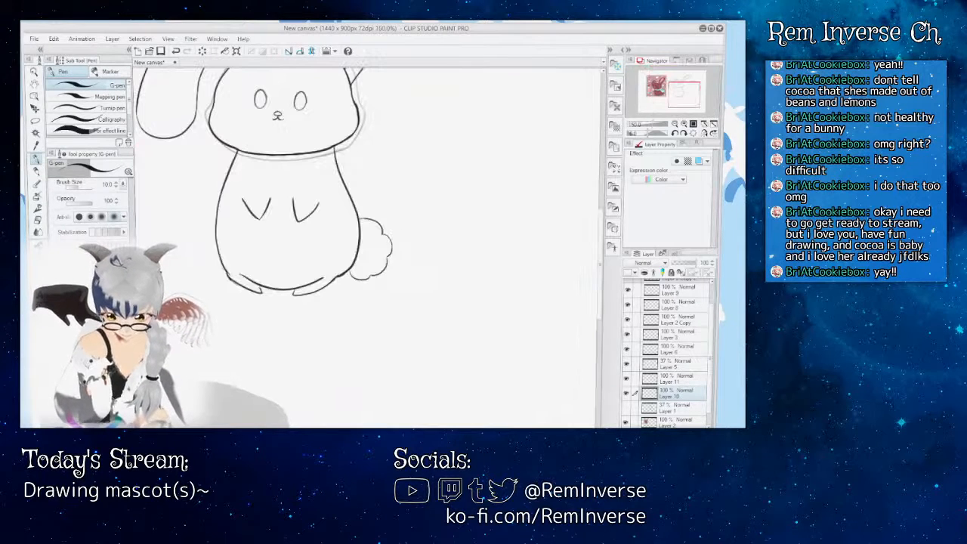
pyautogui.scroll(5, 374, 249)
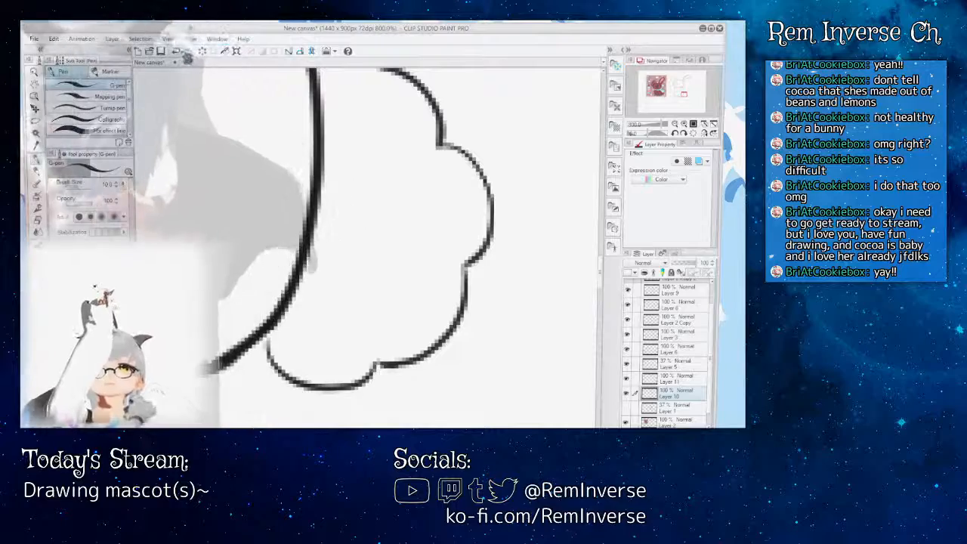
pyautogui.hotkey('ctrl', 'z')
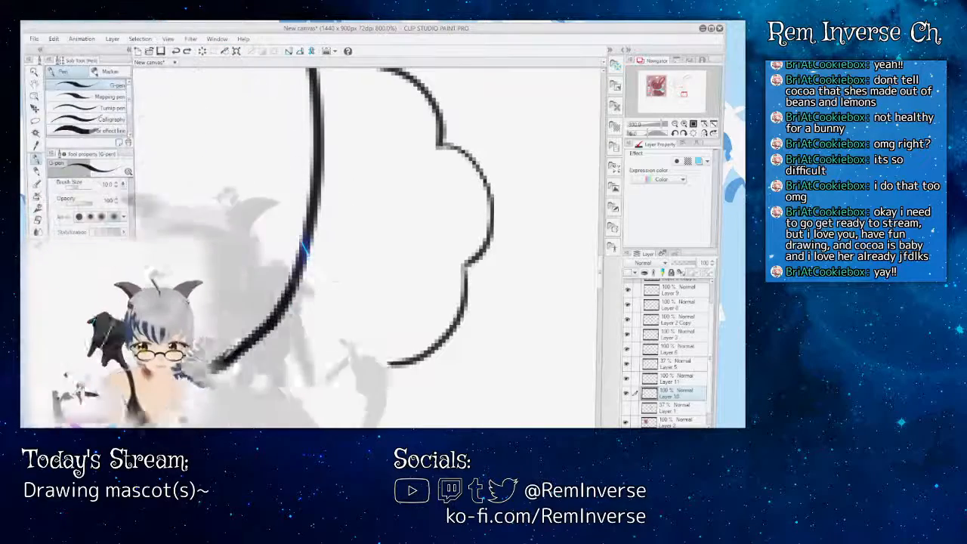
pyautogui.moveTo(371, 367); pyautogui.dragTo(333, 382)
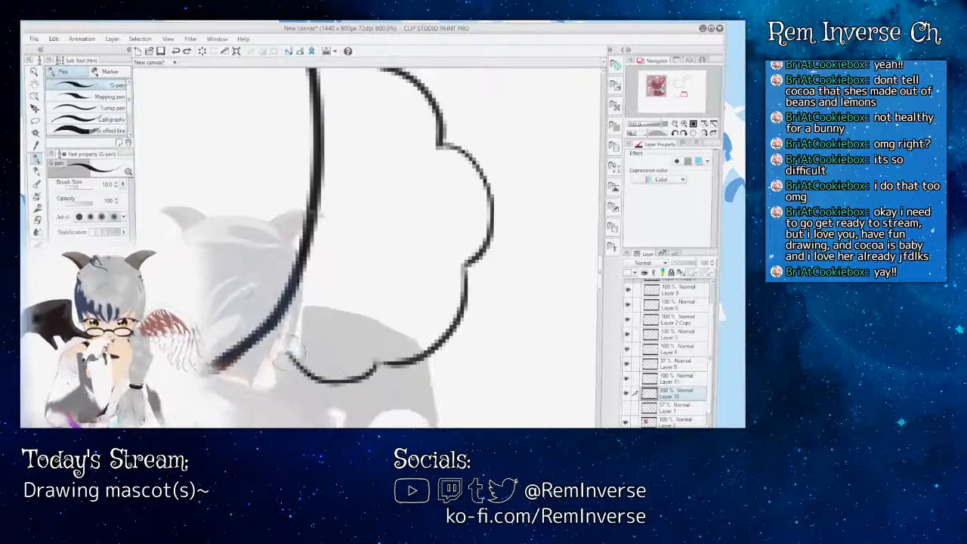
pyautogui.hotkey('ctrl', 'z')
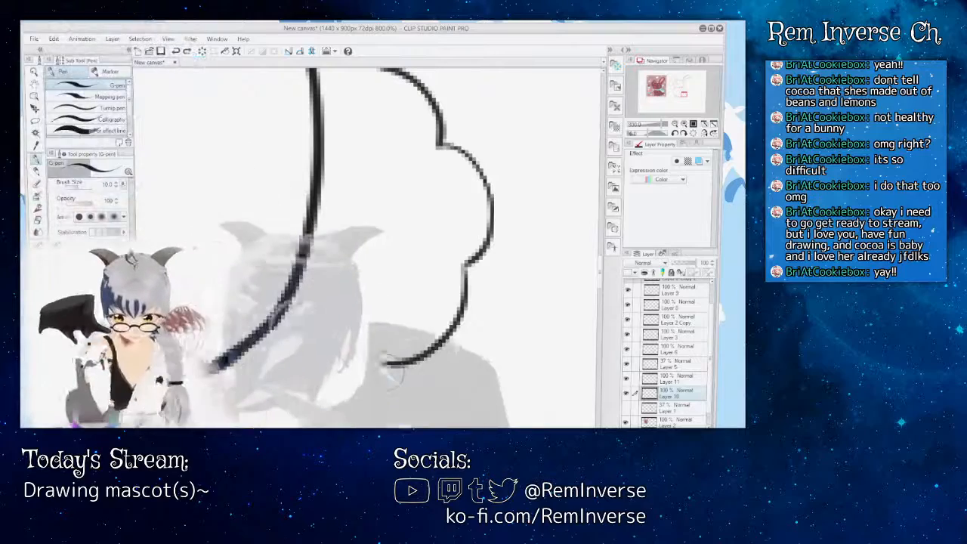
pyautogui.moveTo(383, 365); pyautogui.dragTo(362, 380)
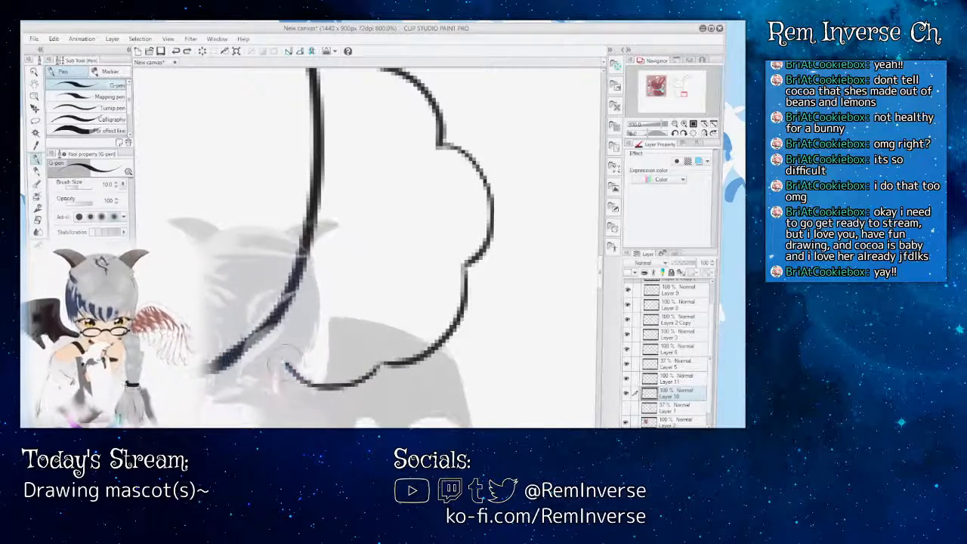
pyautogui.hotkey('ctrl', 'z')
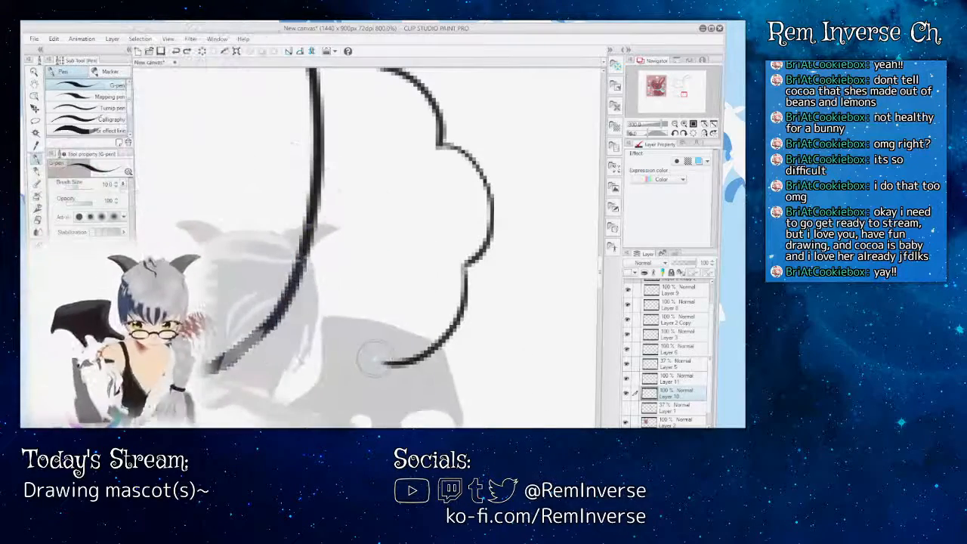
pyautogui.moveTo(378, 365); pyautogui.dragTo(249, 343)
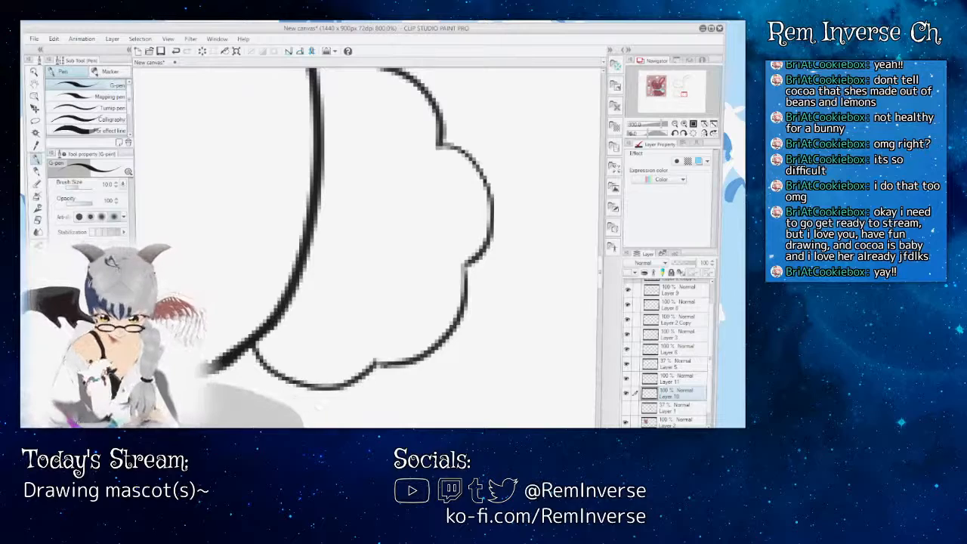
# - Select the fluffy tail with the Lasso and cut it onto its own layer
pyautogui.scroll(-5, 381, 250)
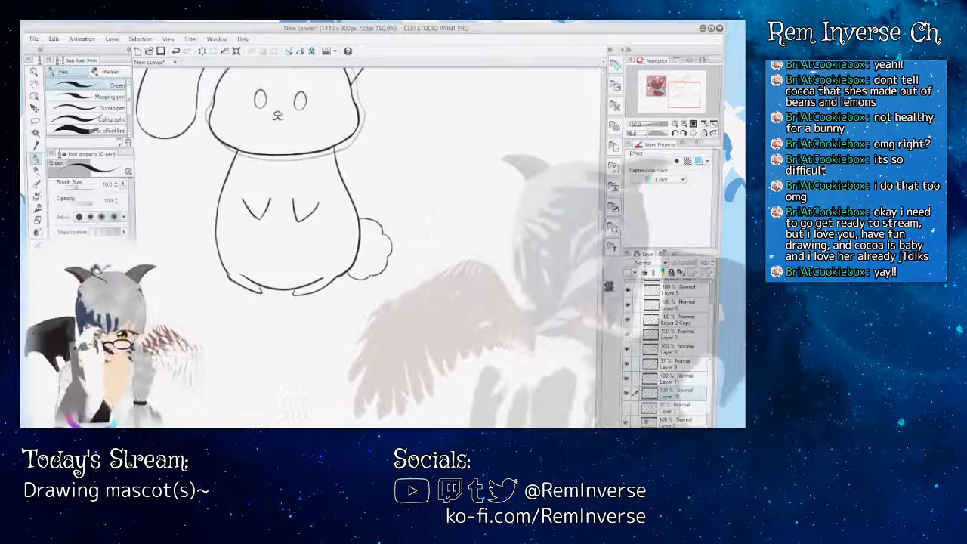
pyautogui.scroll(1, 368, 247)
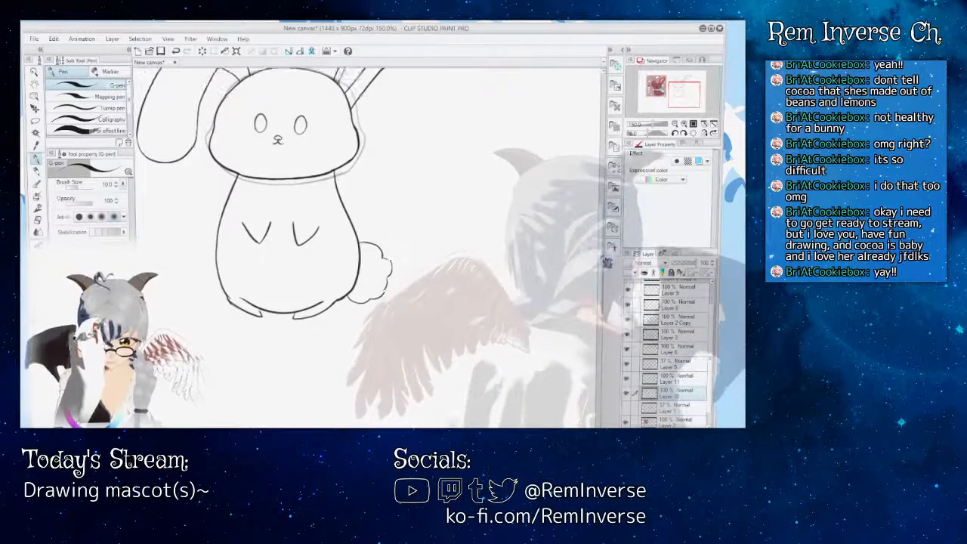
pyautogui.scroll(3, 370, 242)
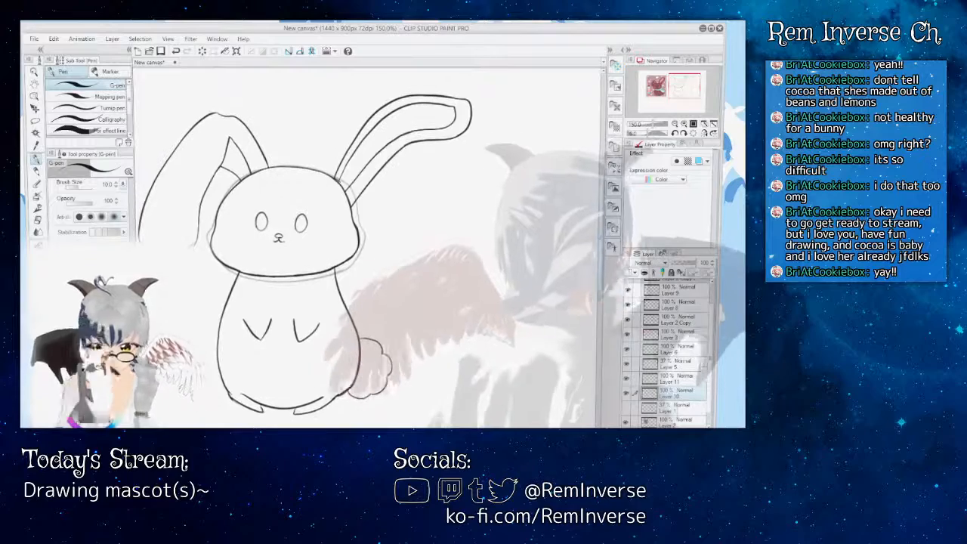
pyautogui.press('k')
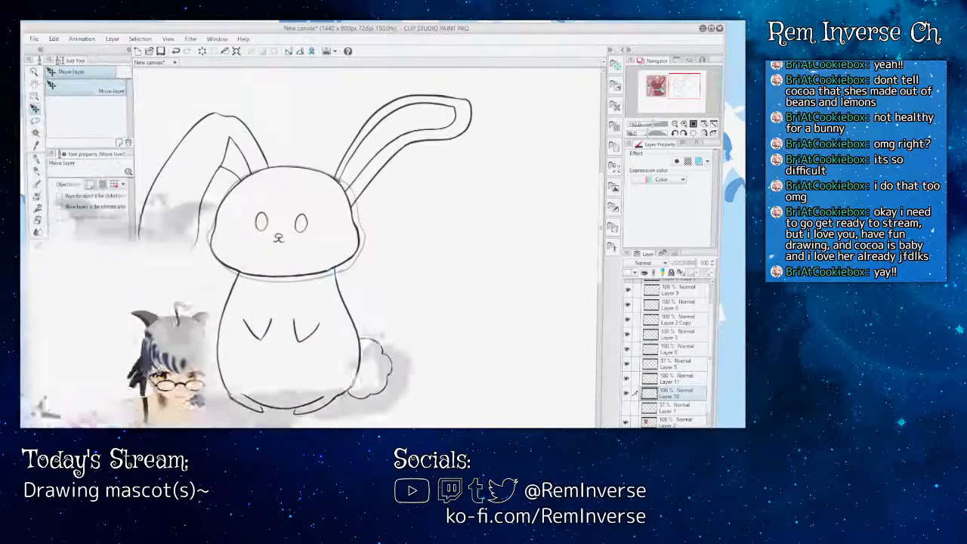
pyautogui.moveTo(378, 365); pyautogui.dragTo(377, 373)
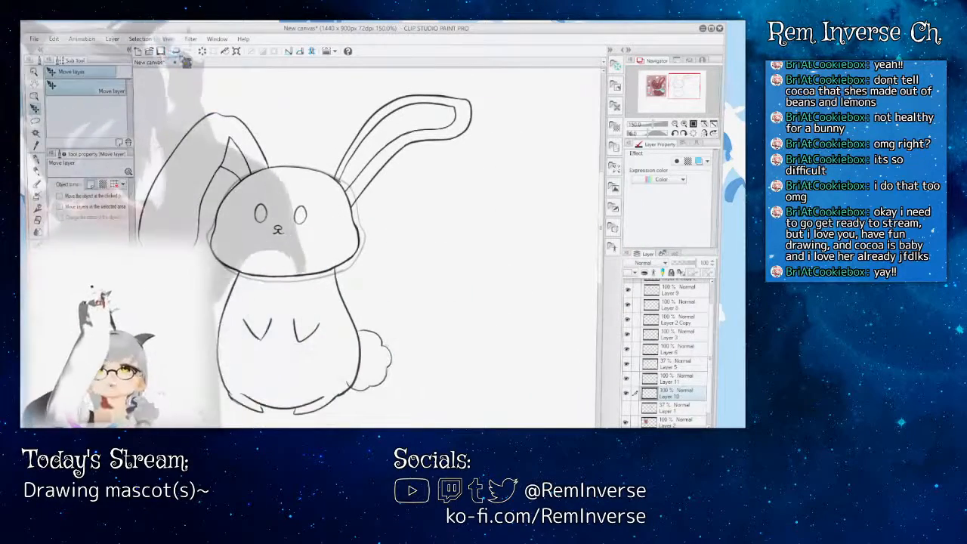
pyautogui.press('m')
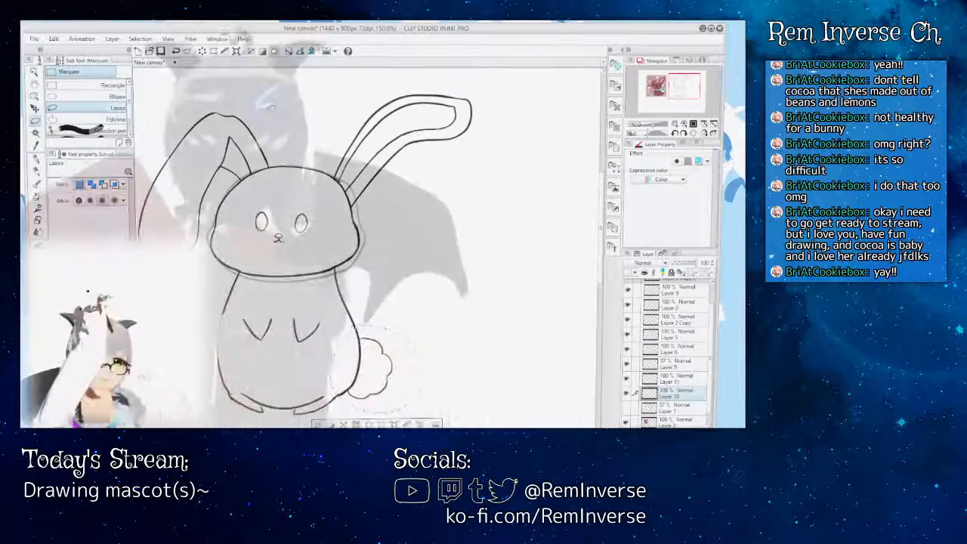
pyautogui.moveTo(355, 326); pyautogui.dragTo(352, 329)
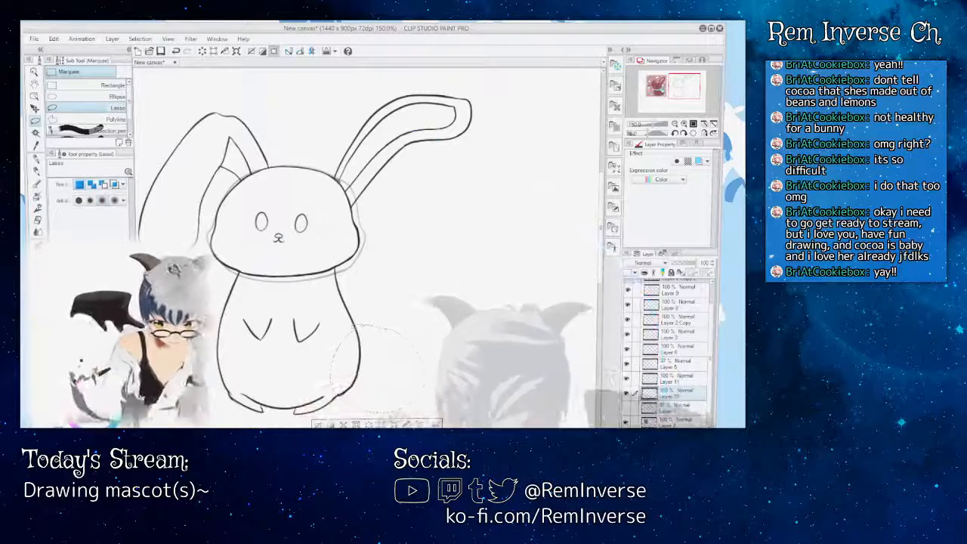
pyautogui.press('Delete')
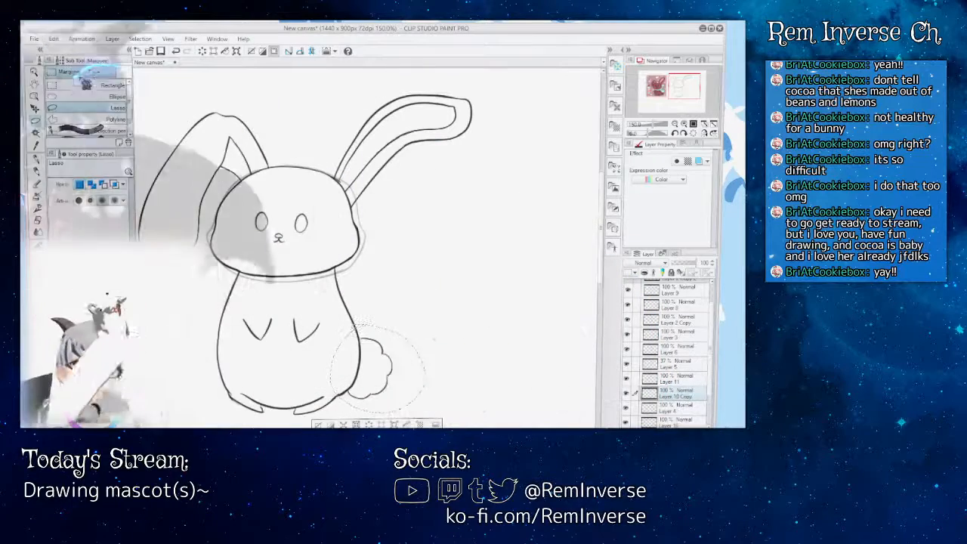
# - Shift the tail slightly inward and upward against the body, rotate it slightly with a transform, apply it and clear the selection
pyautogui.press('k')
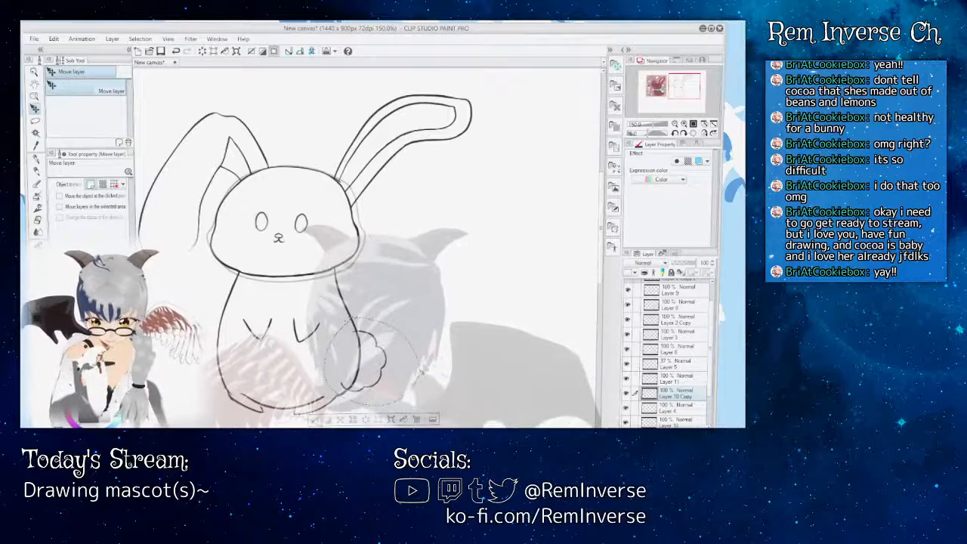
pyautogui.moveTo(279, 303)
pyautogui.mouseDown()
pyautogui.moveTo(518, 295)
pyautogui.moveTo(345, 316)
pyautogui.moveTo(344, 302)
pyautogui.mouseUp()
pyautogui.hscroll(-3, 369, 252)
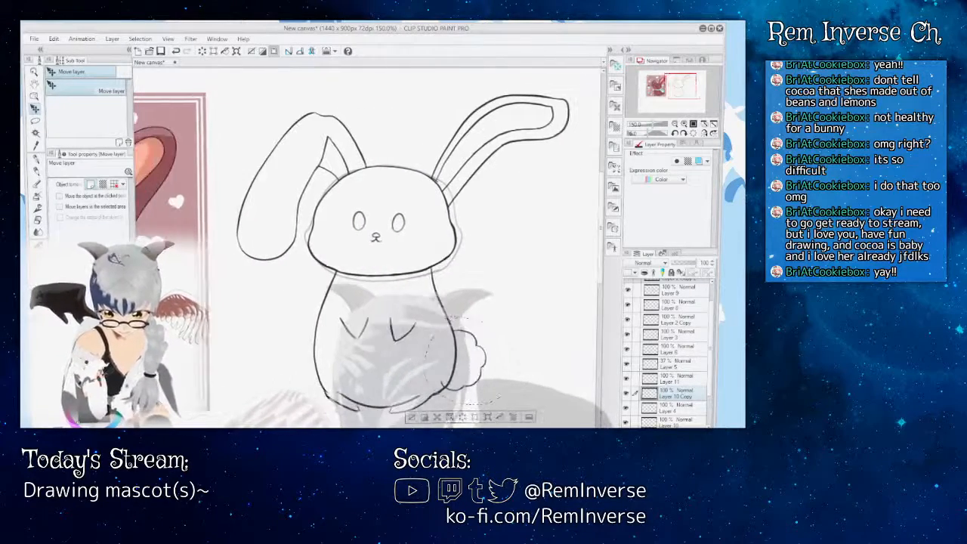
pyautogui.hotkey('ctrl', 't')
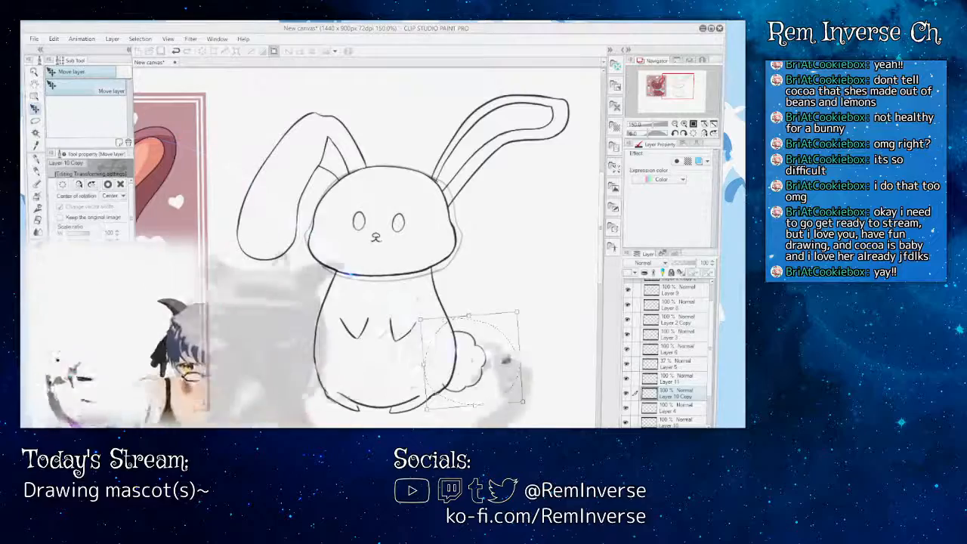
pyautogui.press('Return')
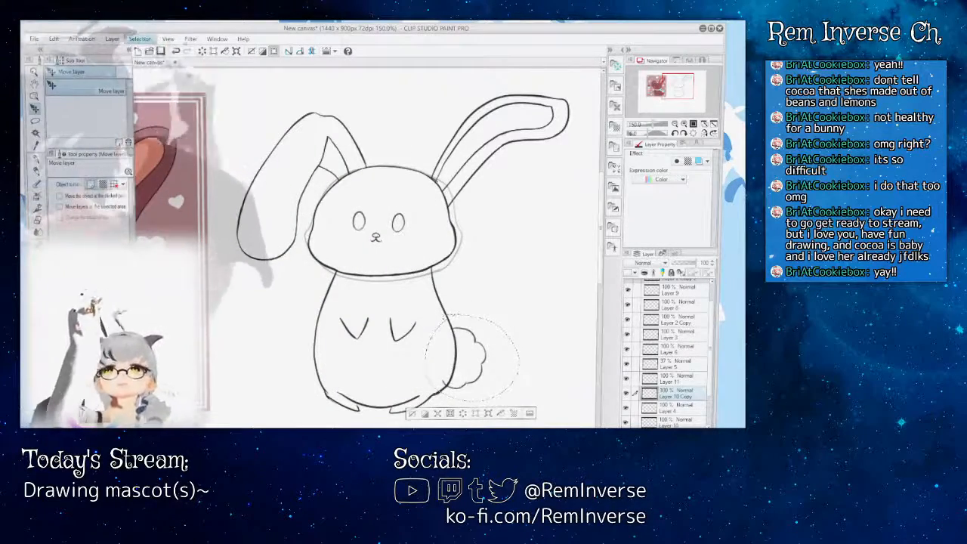
pyautogui.hotkey('ctrl', 'd')
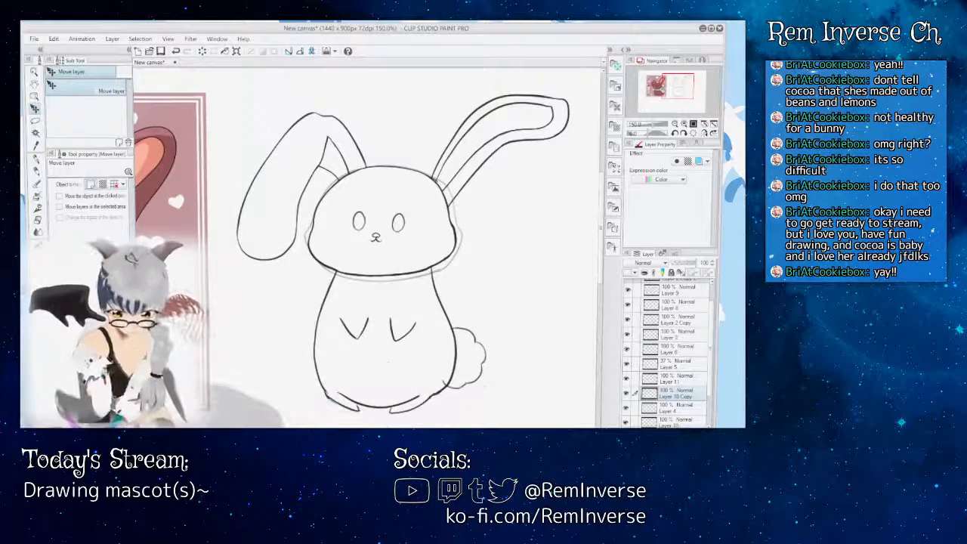
# - Erase the lower end of the tail line where it overlaps the inside of the body outline
pyautogui.hotkey('ctrl', '-')
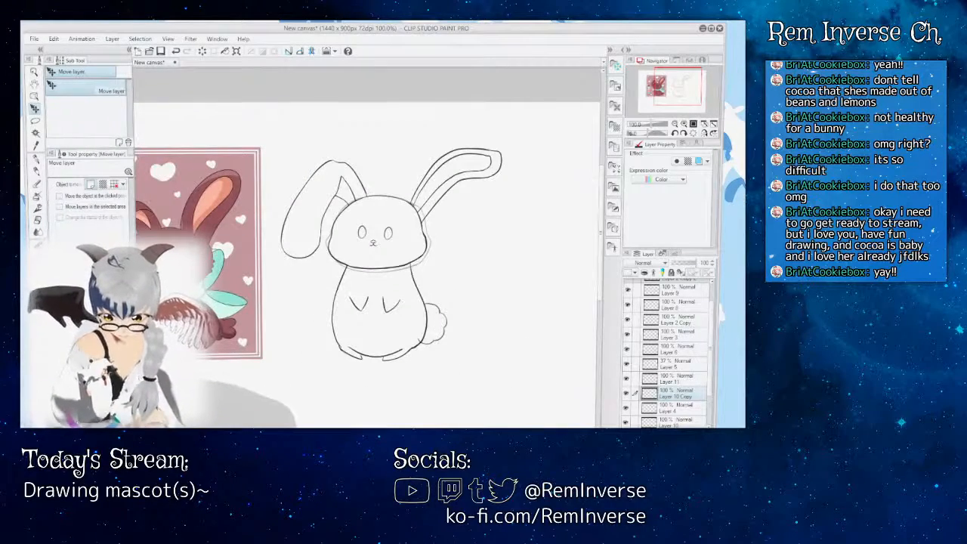
pyautogui.hotkey('ctrl', '+')
pyautogui.hotkey('ctrl', '+')
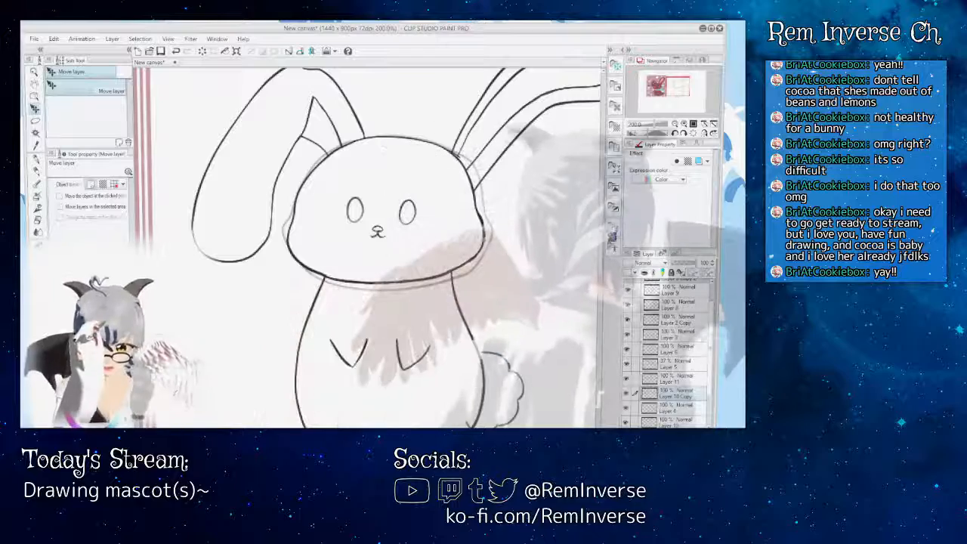
pyautogui.scroll(-3, 367, 248)
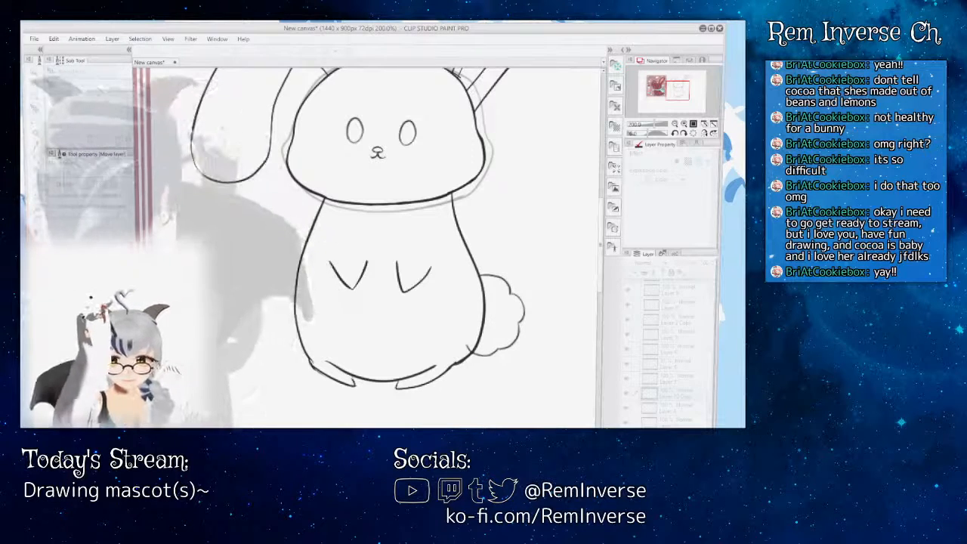
pyautogui.hotkey('ctrl', 'alt', '0')
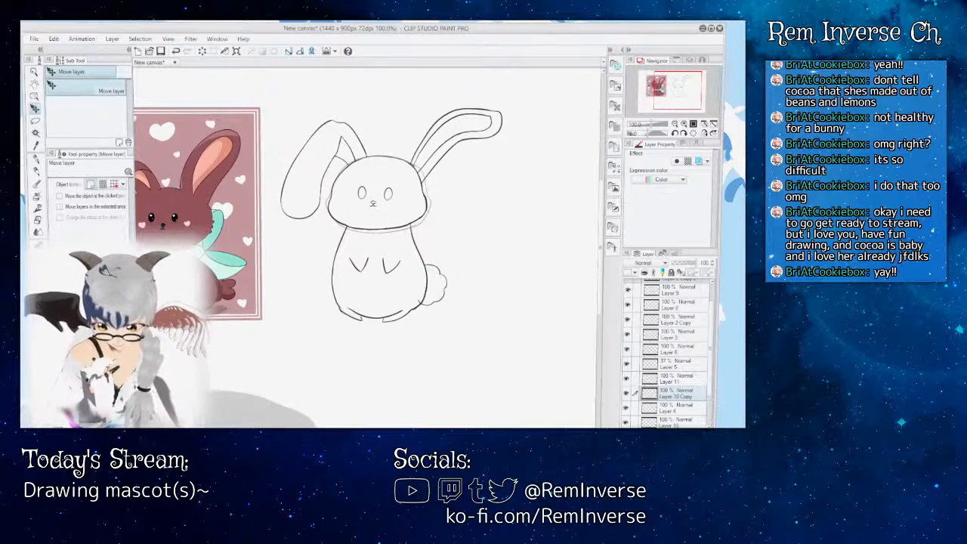
pyautogui.hotkey('ctrl', '+')
pyautogui.hotkey('ctrl', '+')
pyautogui.hotkey('ctrl', '+')
pyautogui.hotkey('ctrl', '+')
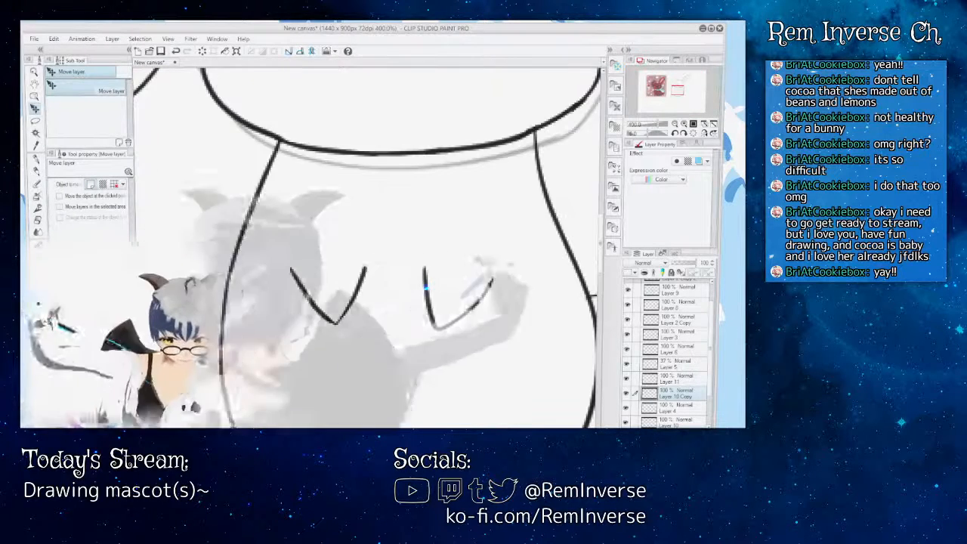
pyautogui.scroll(-4, 368, 248)
pyautogui.hscroll(5, 368, 248)
pyautogui.press('e')
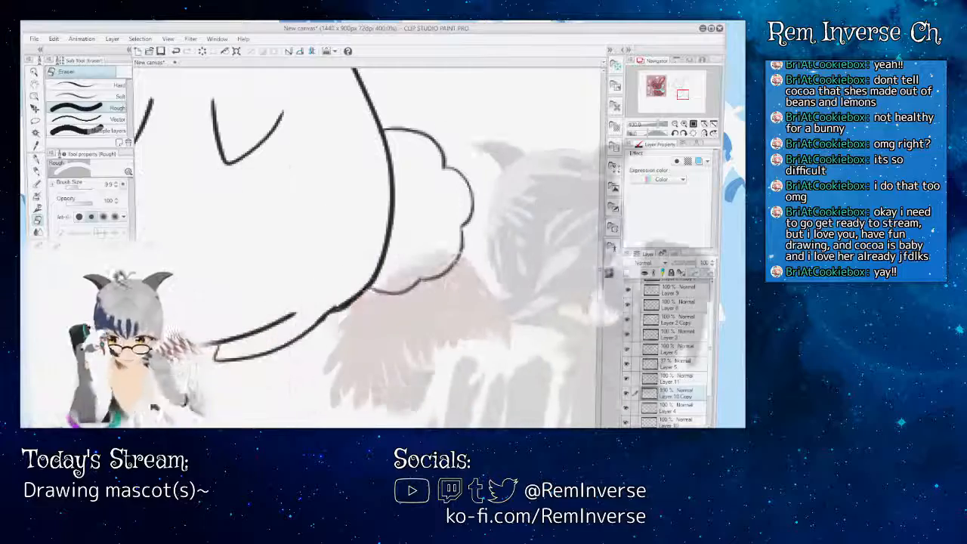
# - Examine the inked head and ears close up and compare the whole bunny with the reference picture
pyautogui.scroll(10, 367, 248)
pyautogui.scroll(-3, 367, 248)
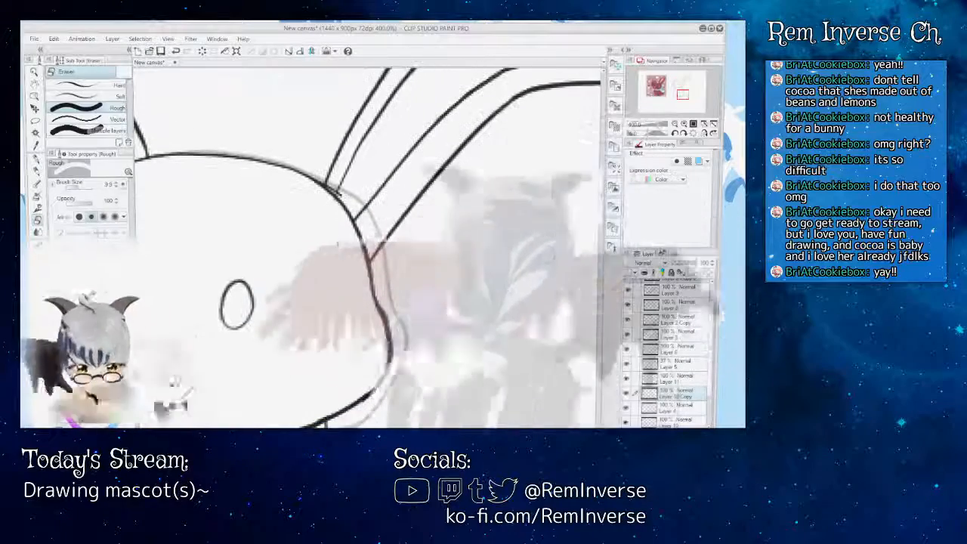
pyautogui.hotkey('ctrl', '-')
pyautogui.hotkey('ctrl', '-')
pyautogui.hotkey('ctrl', '-')
pyautogui.hotkey('ctrl', '-')
pyautogui.hotkey('ctrl', '-')
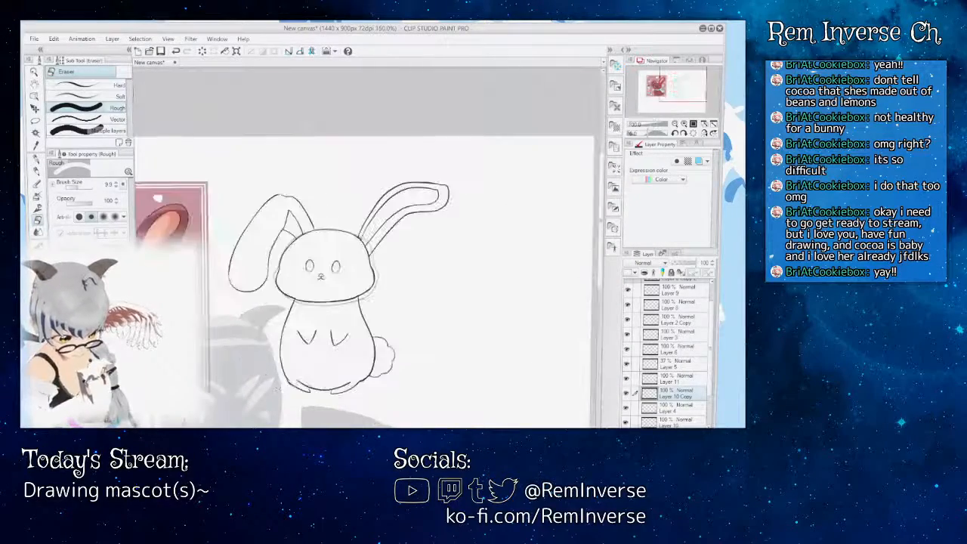
pyautogui.hotkey('ctrl', '+')
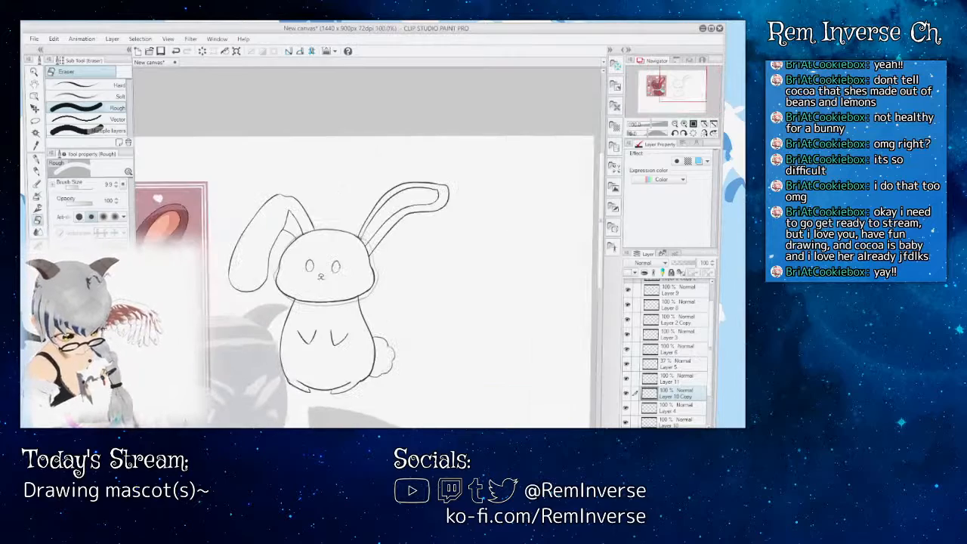
pyautogui.moveTo(355, 272)
pyautogui.mouseDown()
pyautogui.moveTo(596, 271)
pyautogui.moveTo(419, 272)
pyautogui.moveTo(431, 271)
pyautogui.mouseUp()
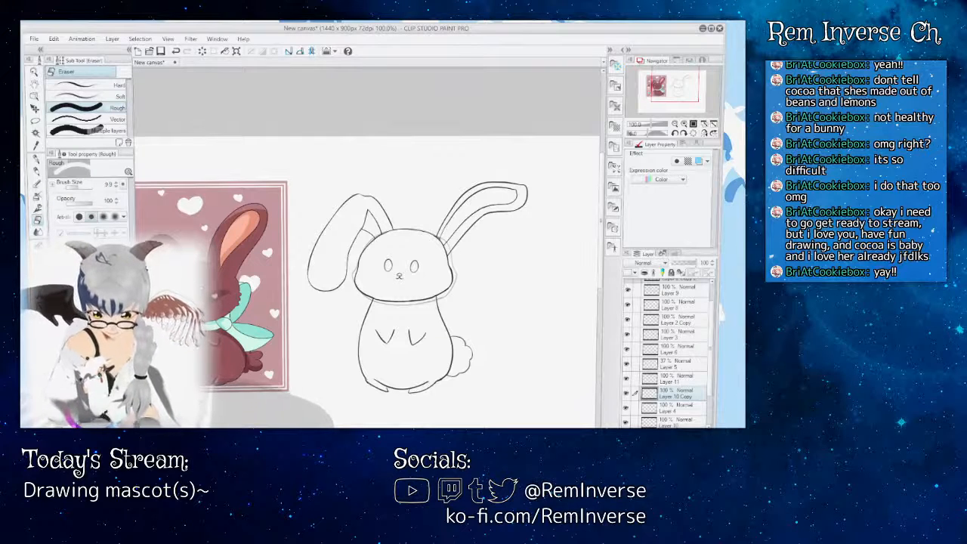
pyautogui.hotkey('ctrl', '+')
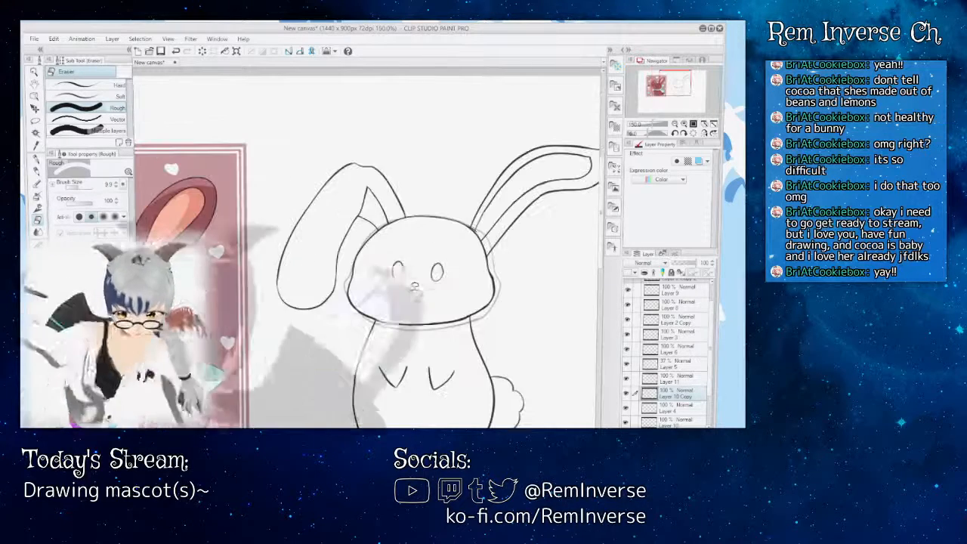
pyautogui.scroll(-2, 370, 242)
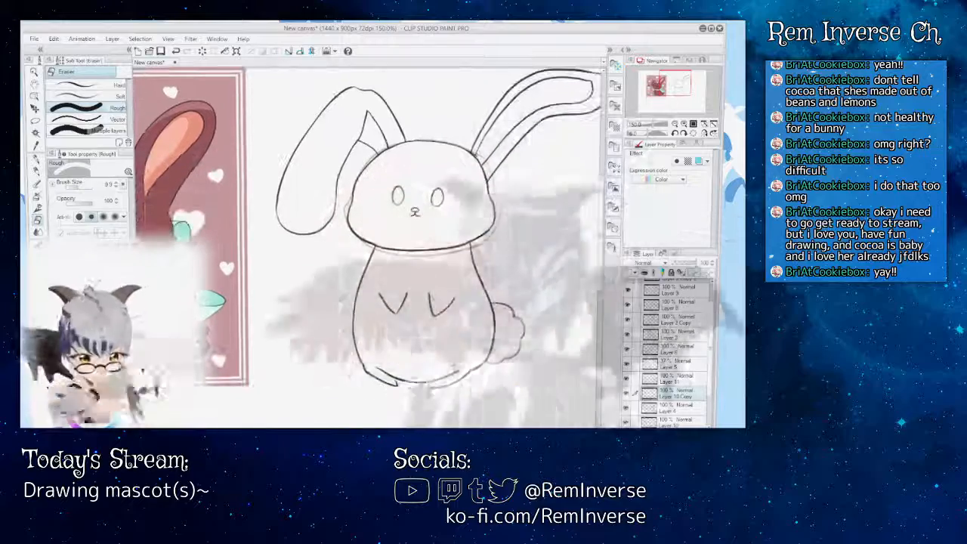
# - Make Layer 3 the active layer for inking, with the bunny's lower body and feet in close view
pyautogui.hotkey('ctrl', '+')
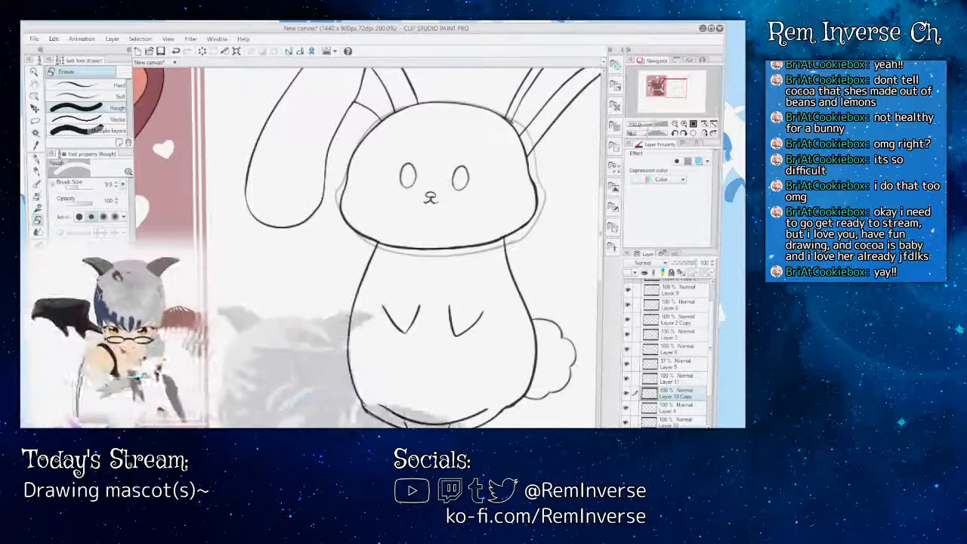
pyautogui.hotkey('ctrl', '+')
pyautogui.hotkey('ctrl', '+')
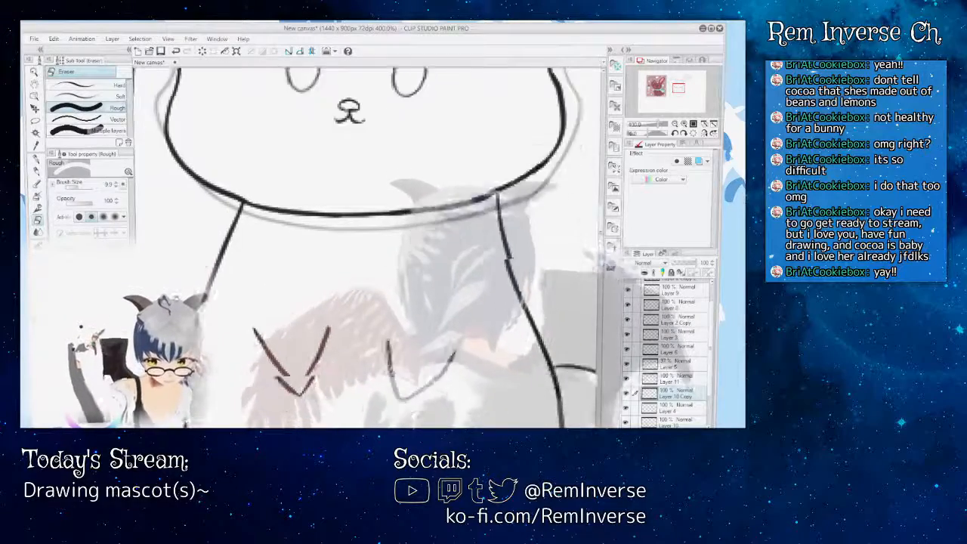
pyautogui.scroll(-5, 370, 242)
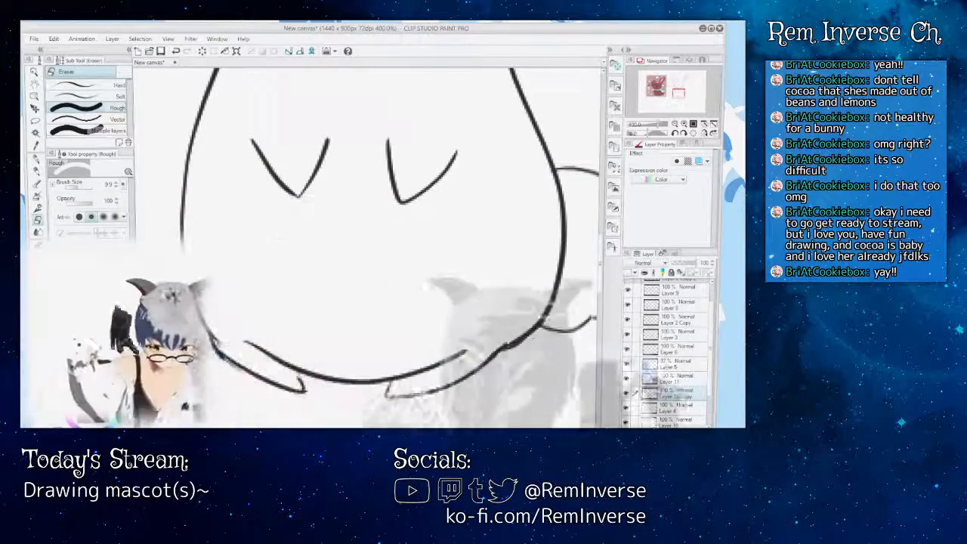
pyautogui.scroll(-2, 672, 355)
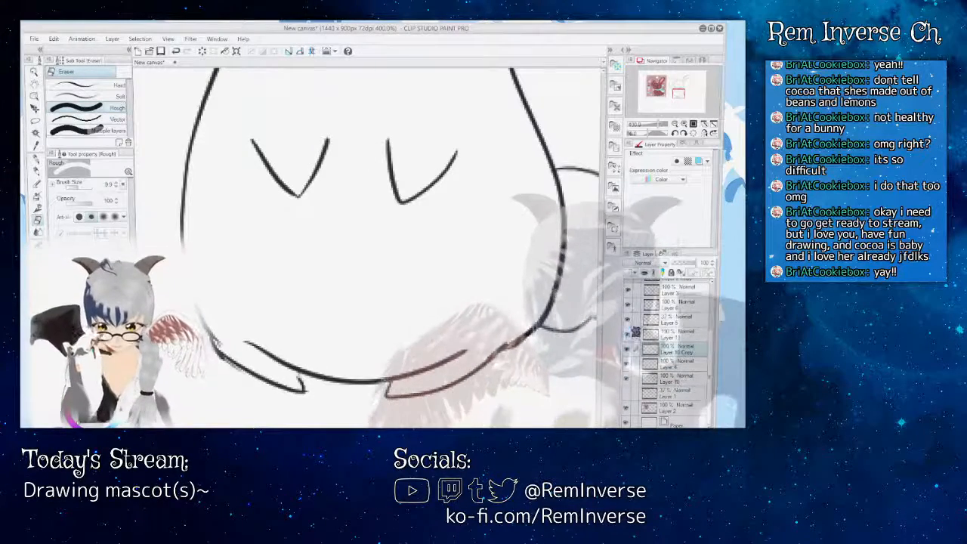
pyautogui.click(674, 289)
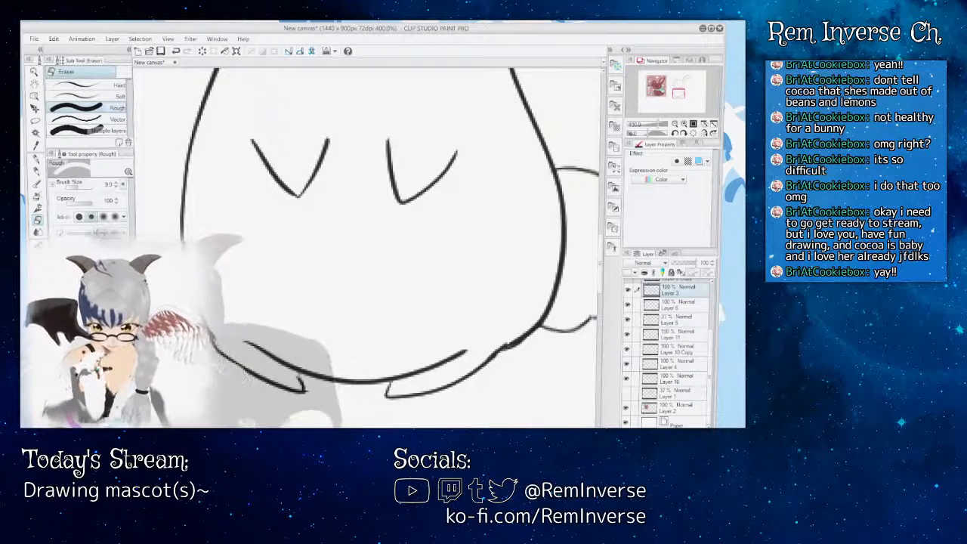
pyautogui.press('p')
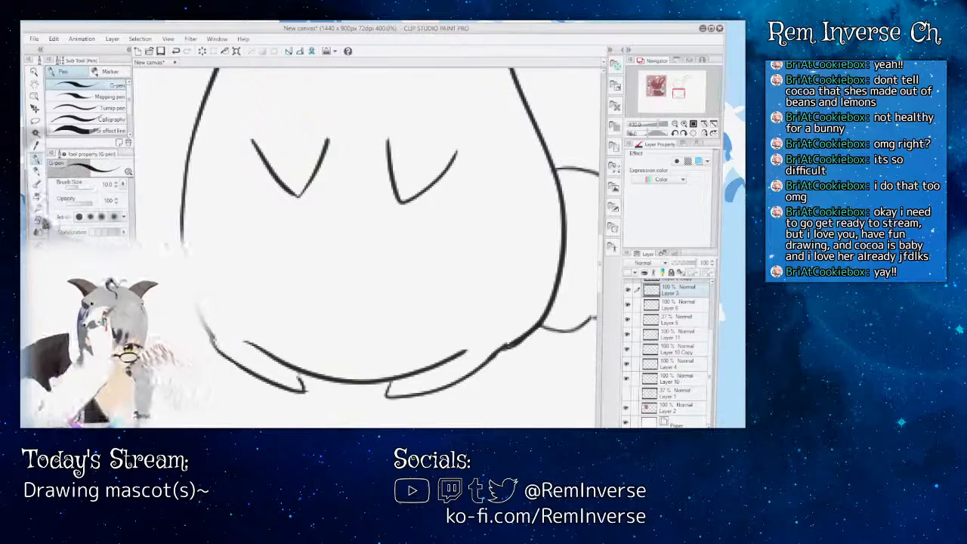
pyautogui.press('e')
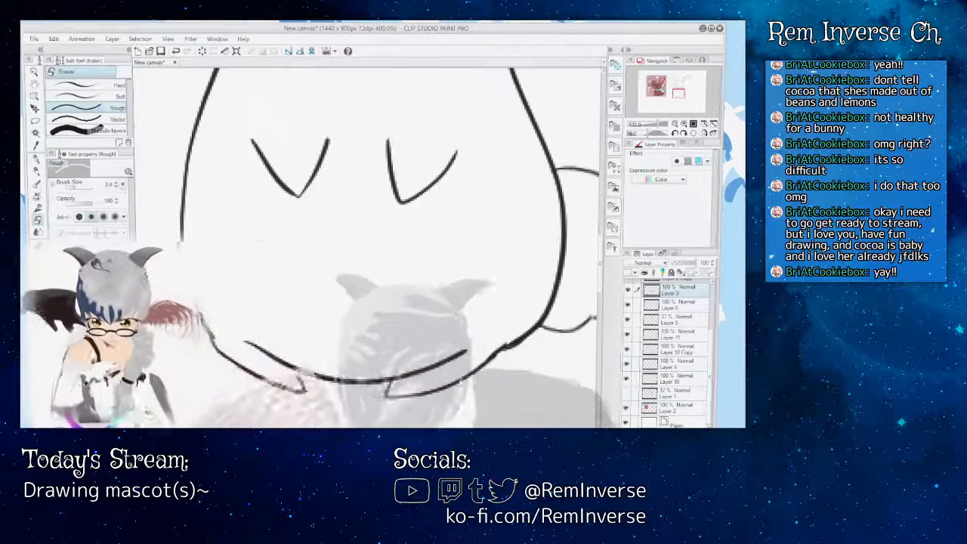
pyautogui.hscroll(5, 370, 250)
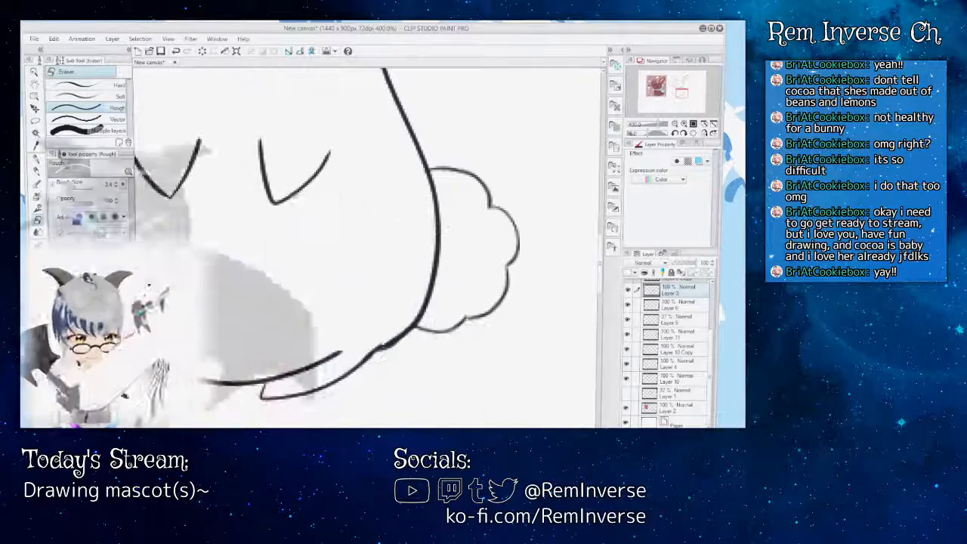
pyautogui.press('p')
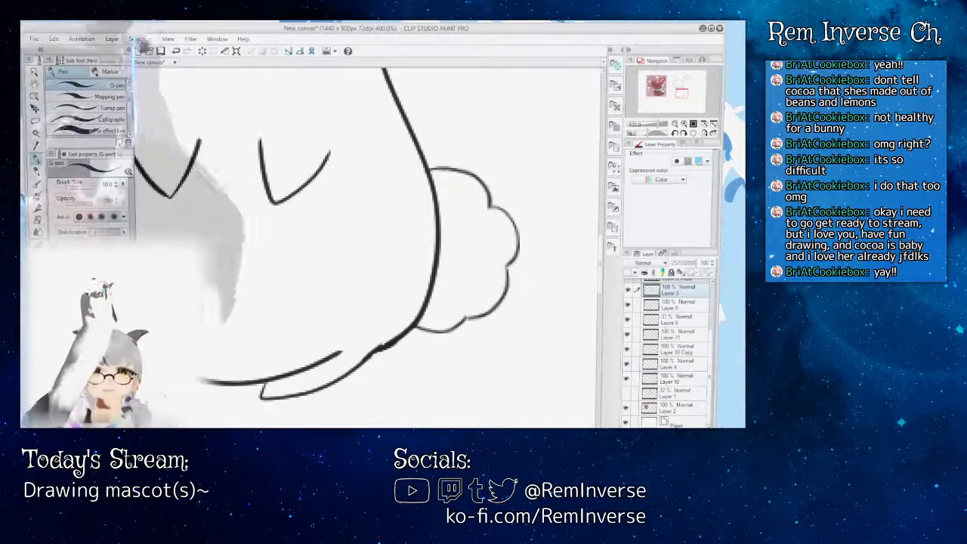
pyautogui.press('e')
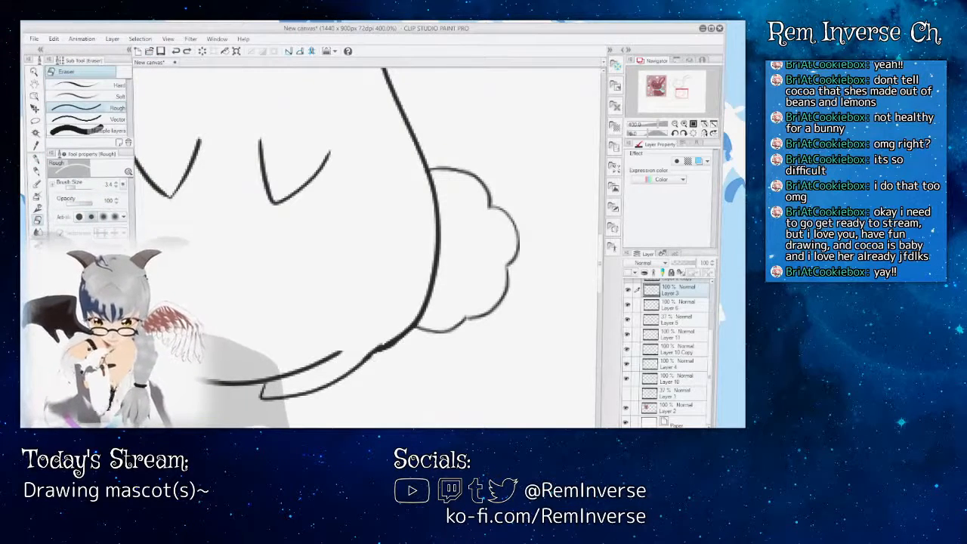
pyautogui.press('p')
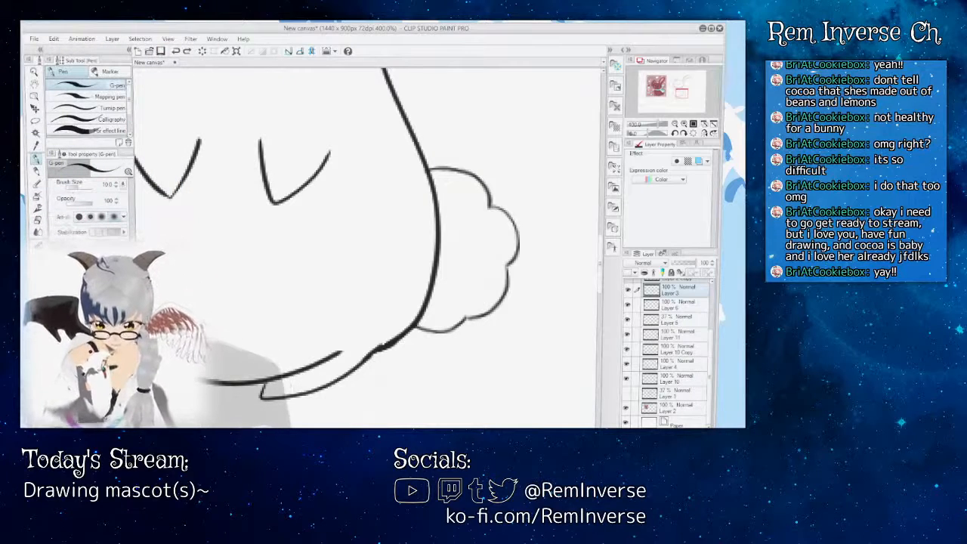
pyautogui.press('e')
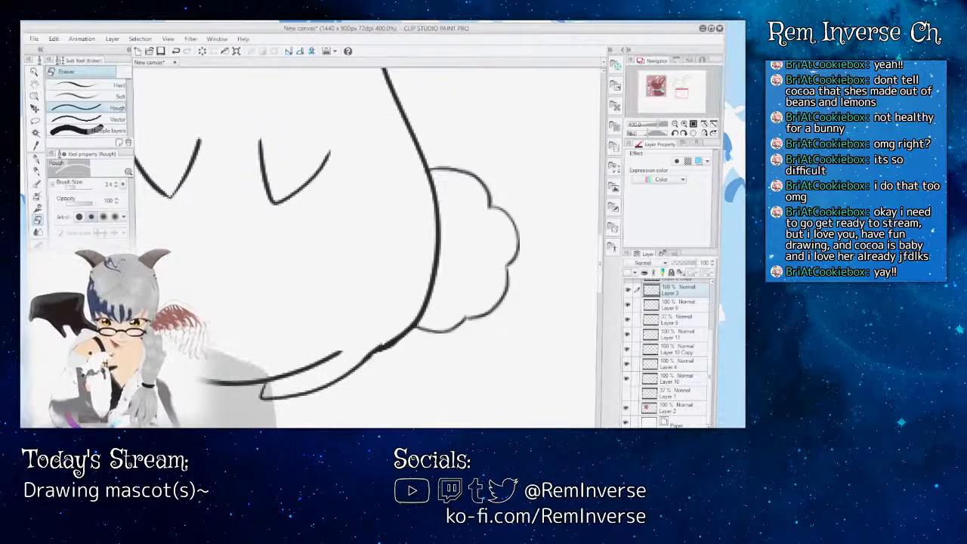
# - Examine the inked lower body and tail close up, and compare the whole bunny with the reference picture
pyautogui.hotkey('ctrl', '-')
pyautogui.hotkey('ctrl', '-')
pyautogui.hotkey('ctrl', '-')
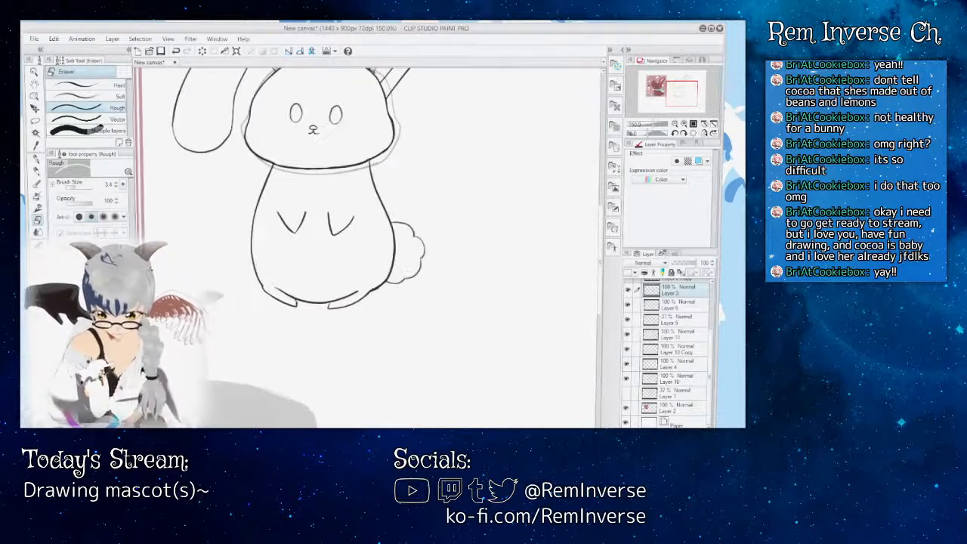
pyautogui.hotkey('ctrl', '+')
pyautogui.hotkey('ctrl', '+')
pyautogui.hotkey('ctrl', '+')
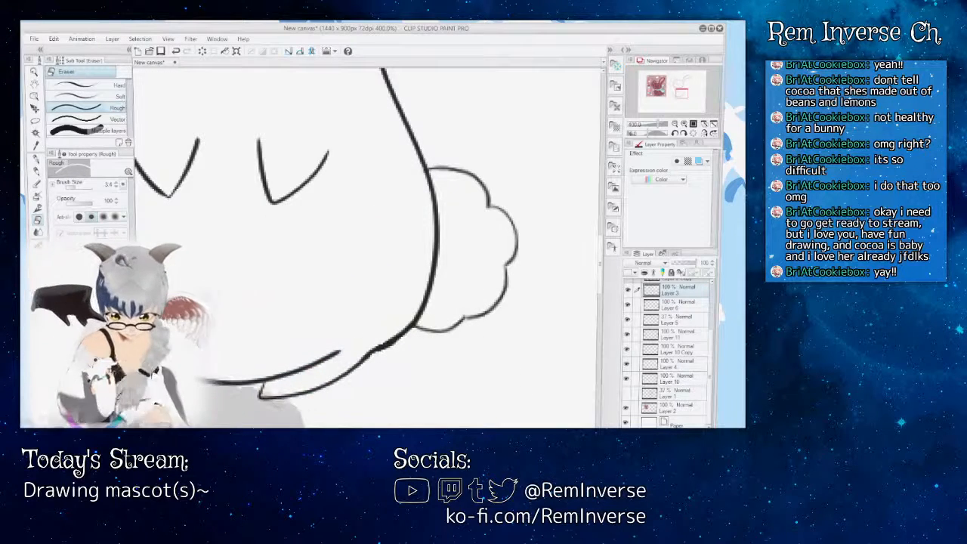
pyautogui.hotkey('ctrl', '-')
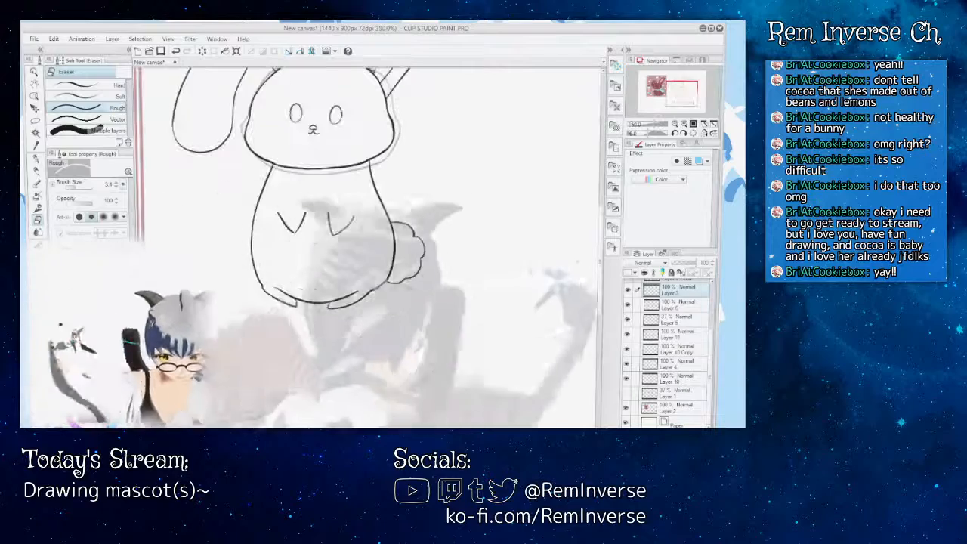
pyautogui.scroll(3, 370, 245)
pyautogui.scroll(1, 371, 245)
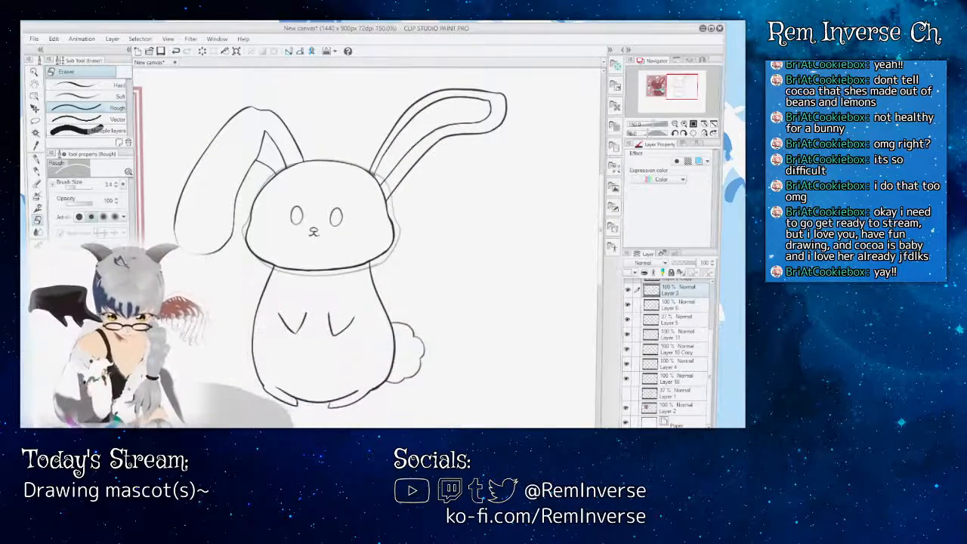
pyautogui.hotkey('ctrl', '+')
pyautogui.hotkey('ctrl', '-')
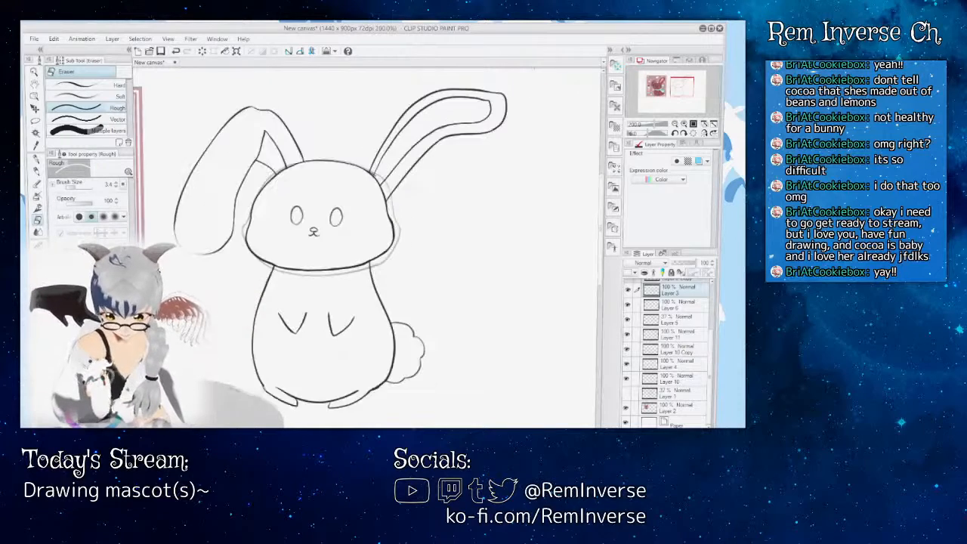
pyautogui.hotkey('ctrl', '-')
pyautogui.moveTo(362, 249); pyautogui.dragTo(458, 250)
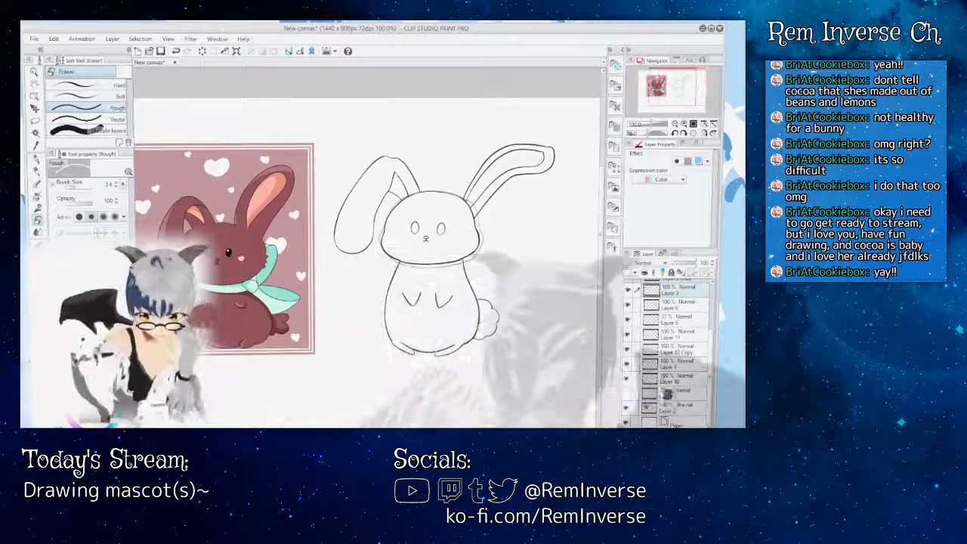
# - Show the rough sketch on Layer 1 and ink the scarf's neckband, knot and ribbon ends over it with the G-pen
pyautogui.click(626, 392)
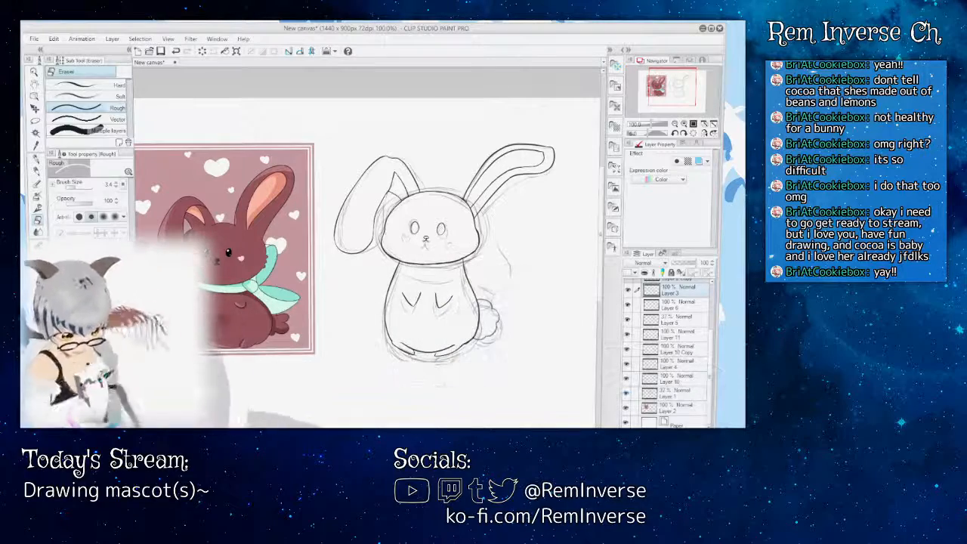
pyautogui.hotkey('ctrl', '+')
pyautogui.hotkey('ctrl', '+')
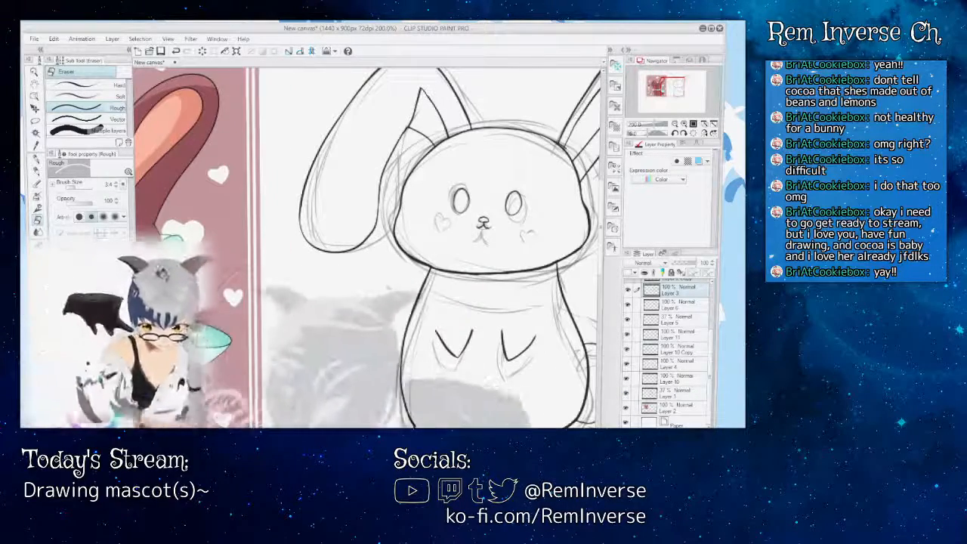
pyautogui.hscroll(3, 368, 248)
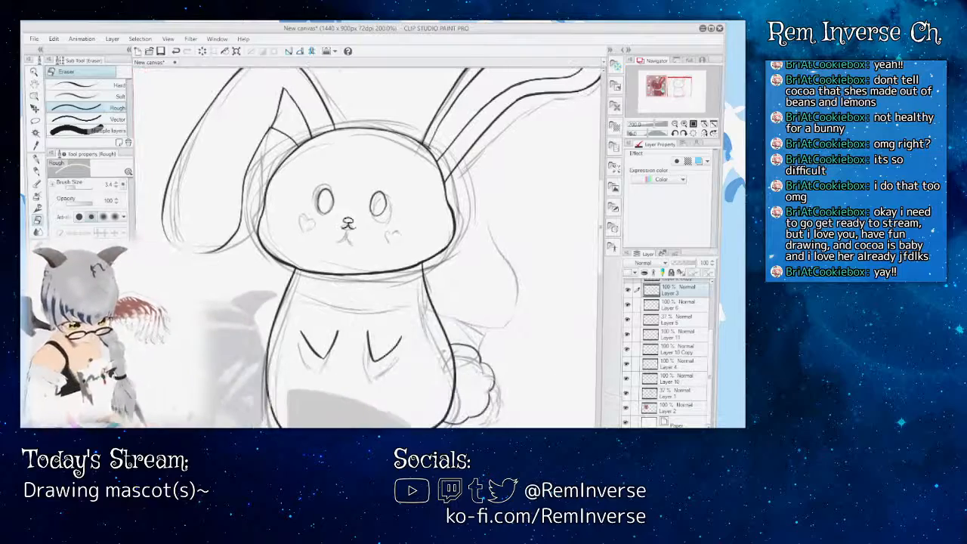
pyautogui.hotkey('ctrl', '+')
pyautogui.hotkey('ctrl', '+')
pyautogui.press('p')
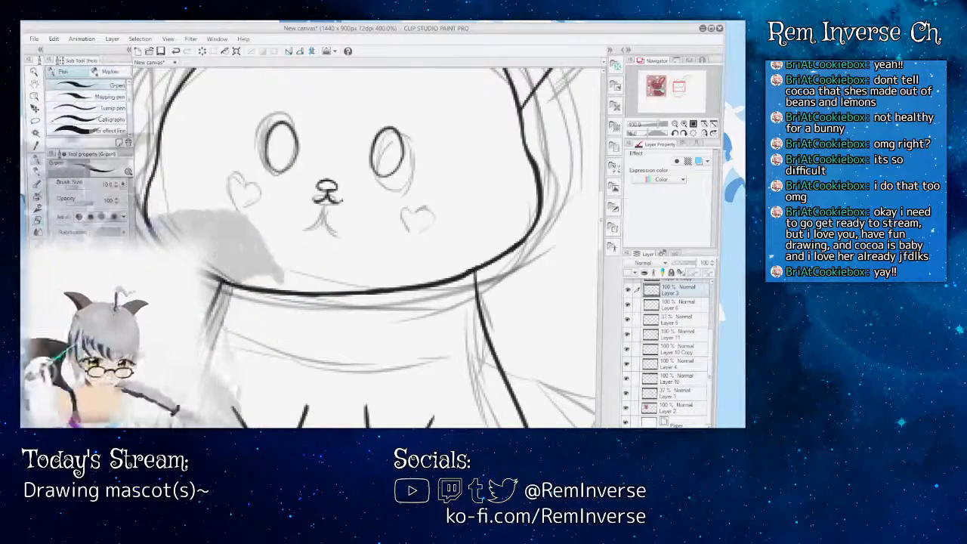
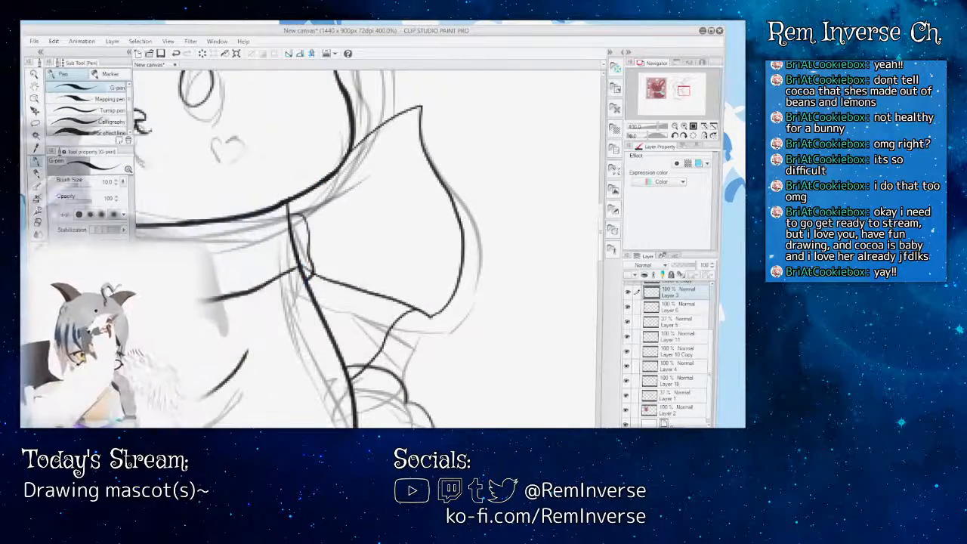
# - Inspect the scarf knot up close and ink the short line joining it to the ribbon's upper edge under the head with the G-pen
pyautogui.press('e')
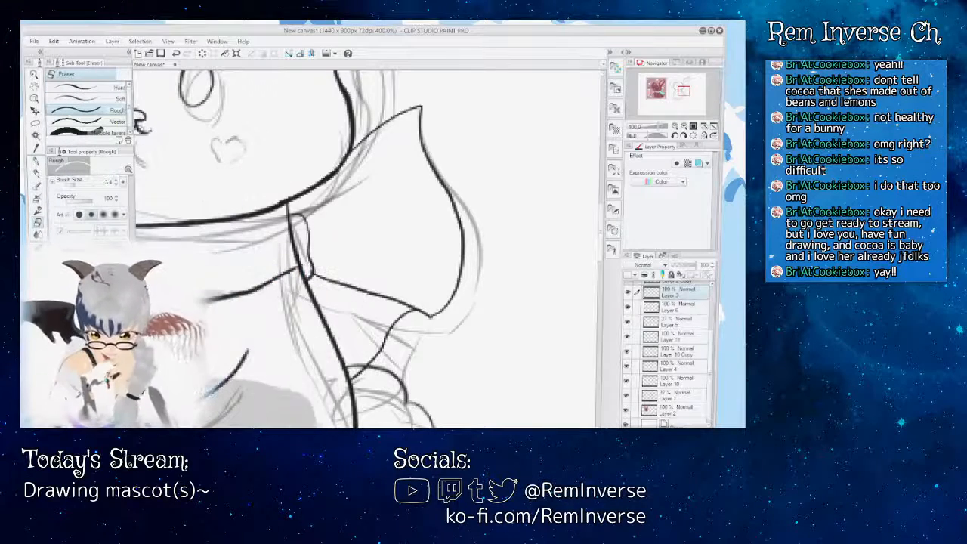
pyautogui.hotkey('ctrl', '-')
pyautogui.hotkey('ctrl', '-')
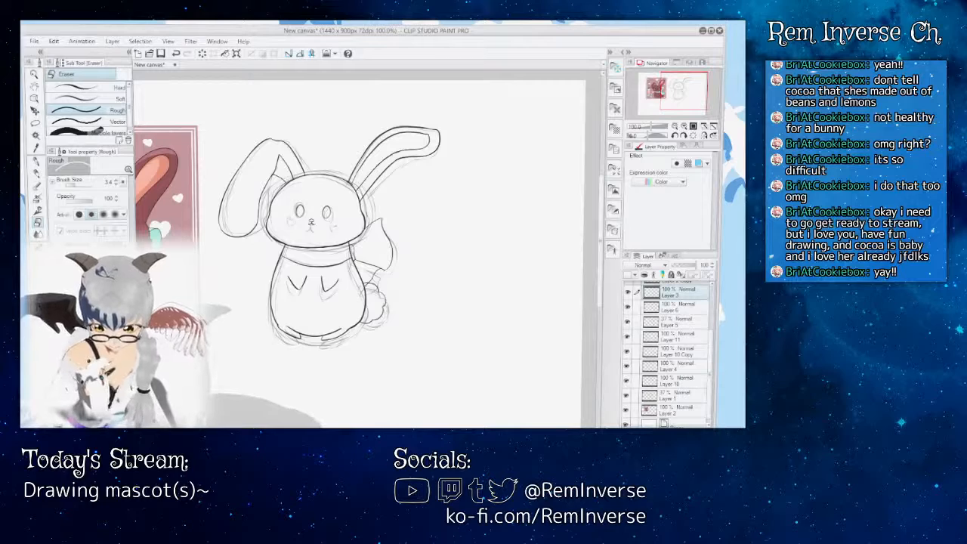
pyautogui.hotkey('ctrl', '+')
pyautogui.hotkey('ctrl', '+')
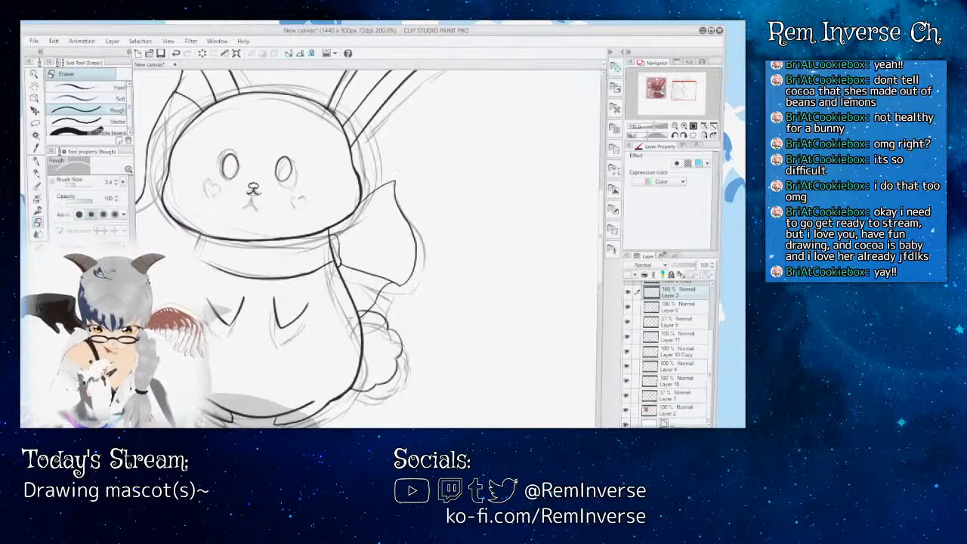
pyautogui.hotkey('ctrl', '+')
pyautogui.hotkey('ctrl', '+')
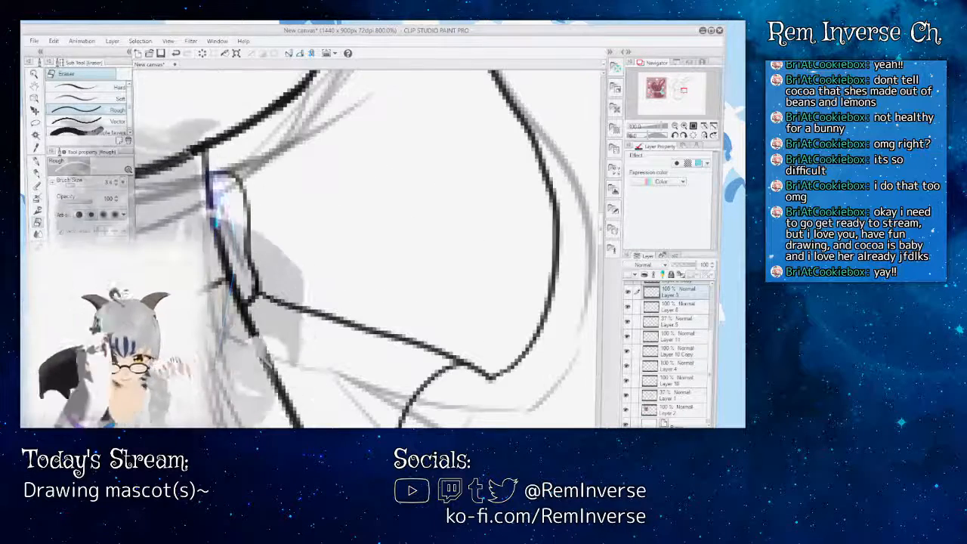
pyautogui.hotkey('ctrl', '-')
pyautogui.press('p')
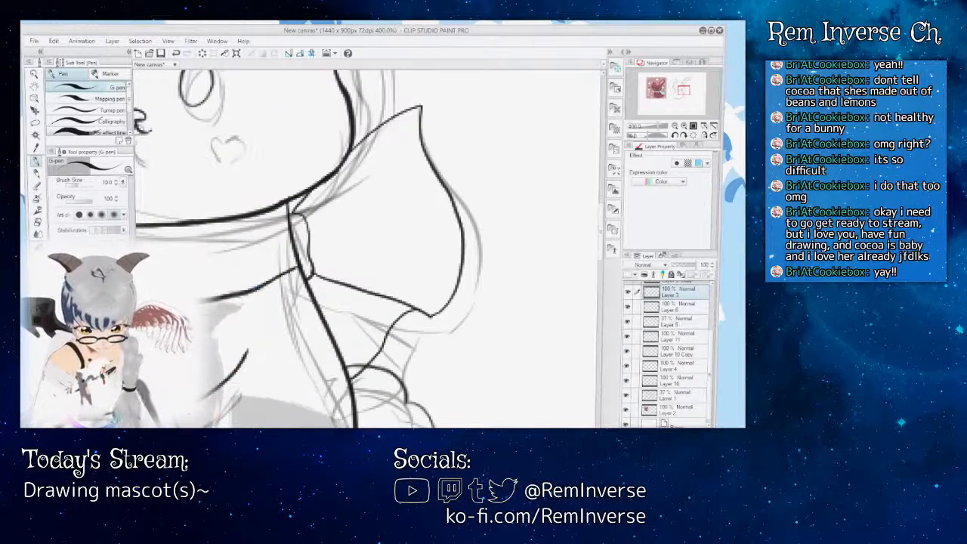
# - Compare the bunny and its inked scarf with the reference picture, and hide the rough sketch on Layer 1
pyautogui.scroll(-8, 363, 242)
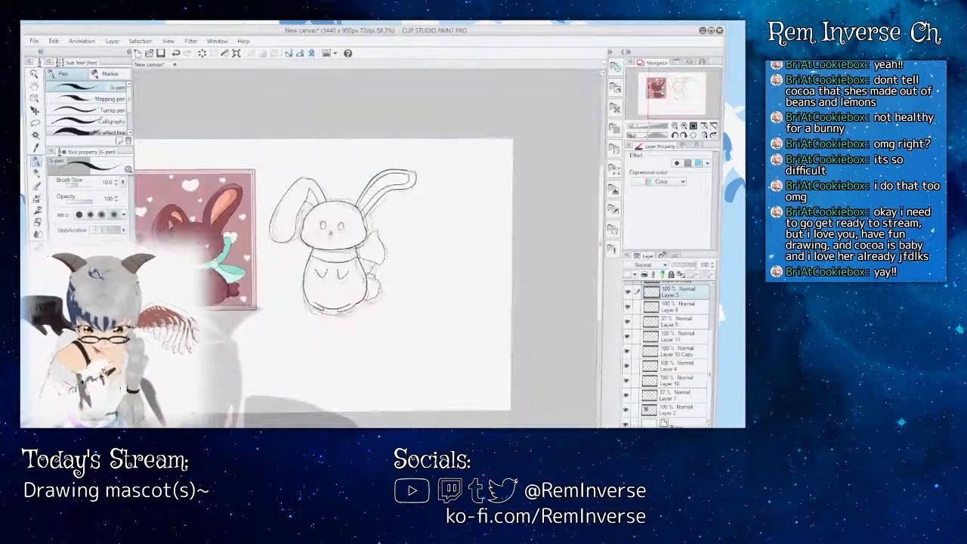
pyautogui.scroll(5, 368, 255)
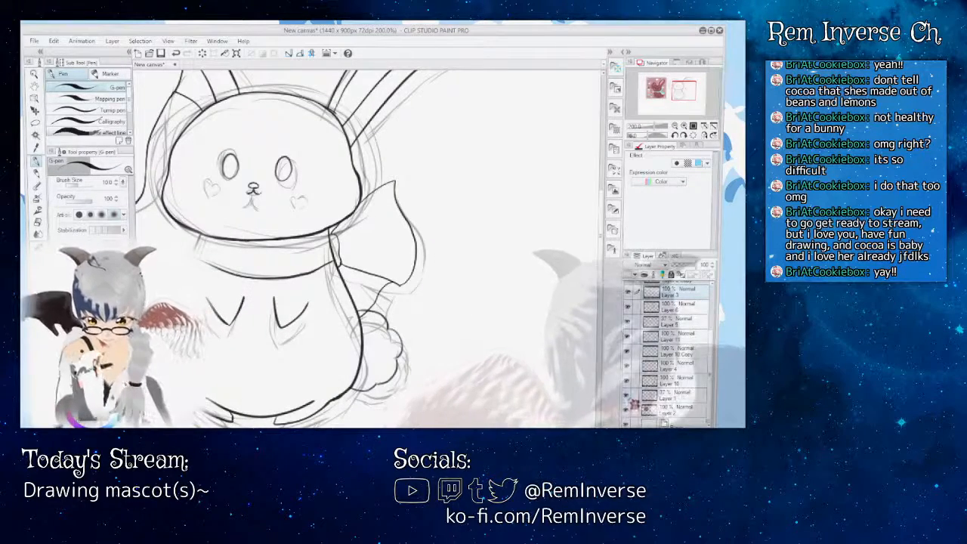
pyautogui.click(627, 397)
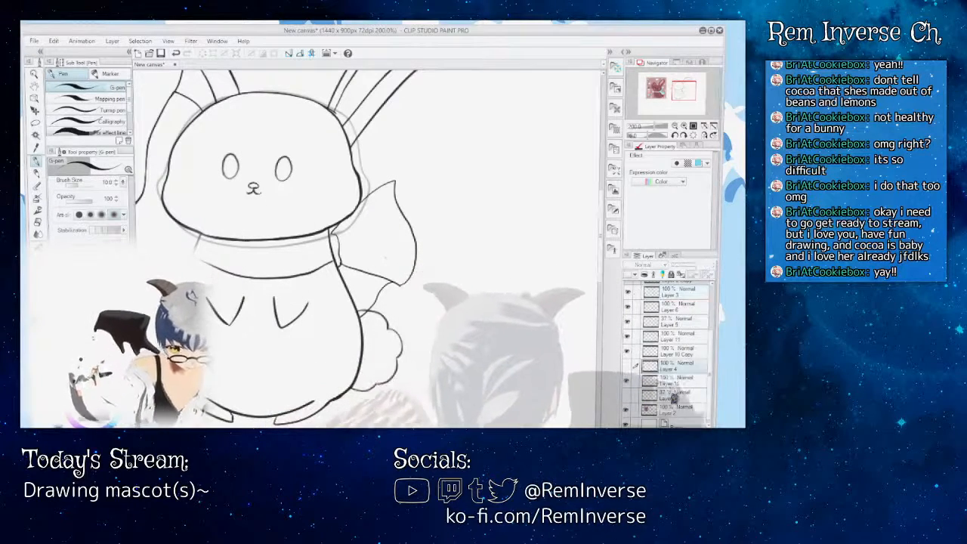
# - Delete Layer 4 and the faint Layer 5, and make Layer 6 with the head outline visible and active
pyautogui.click(671, 366)
pyautogui.hotkey('ctrl', '-')
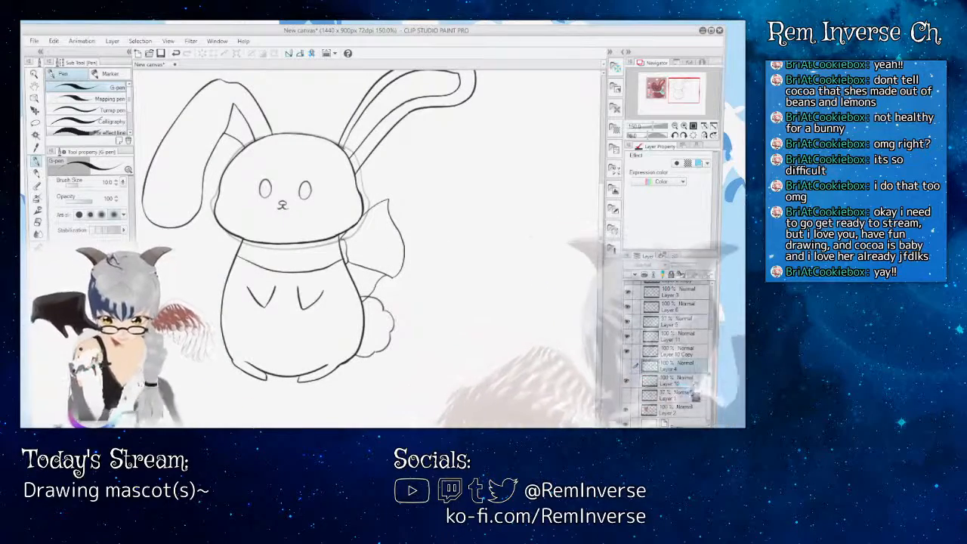
pyautogui.press('Delete')
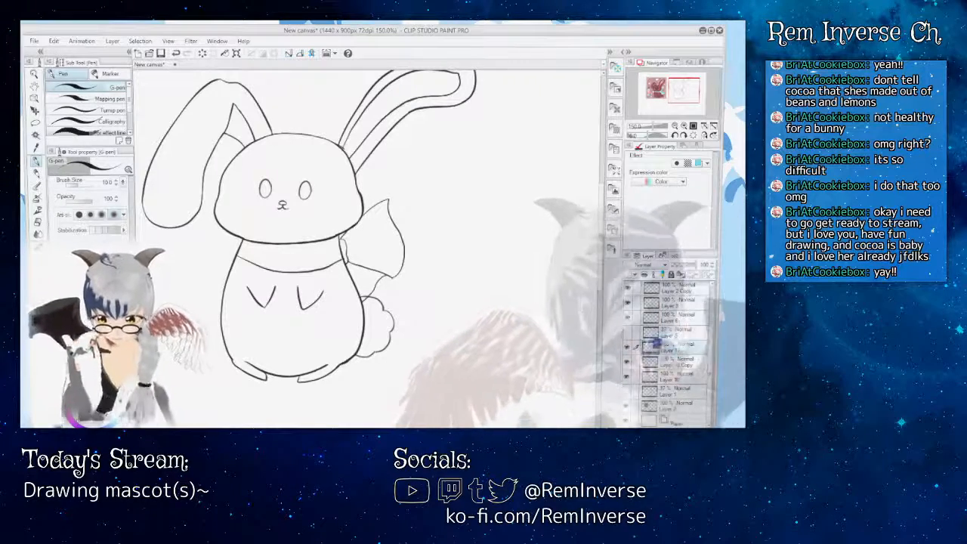
pyautogui.press('Delete')
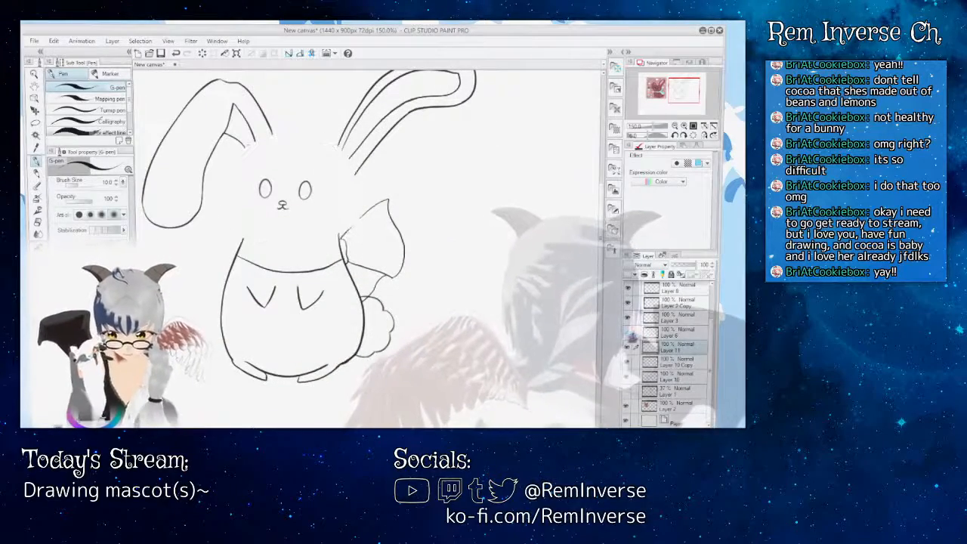
pyautogui.click(633, 335)
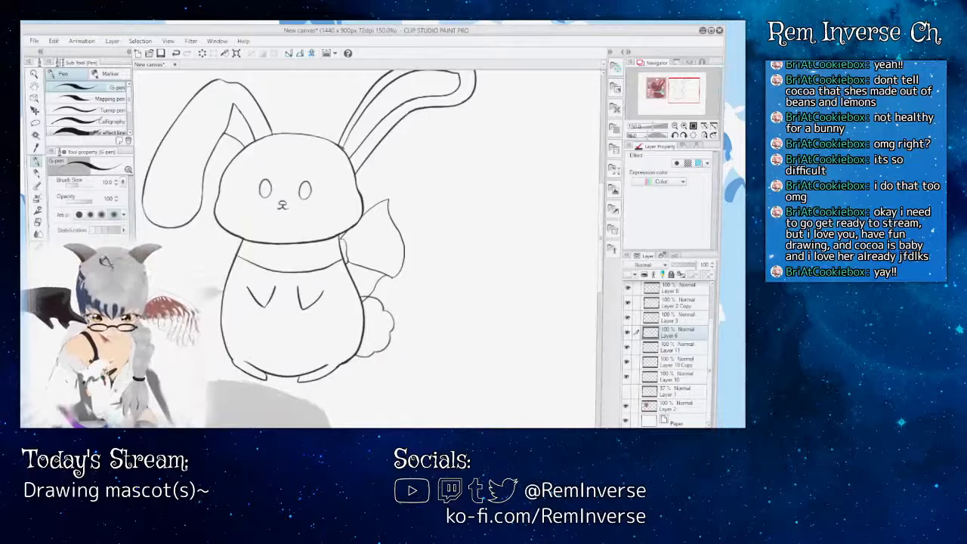
# - Inspect up close how the upright ear's lines meet the head outline, and check the whole inked bunny
pyautogui.scroll(8, 367, 219)
pyautogui.scroll(5, 367, 219)
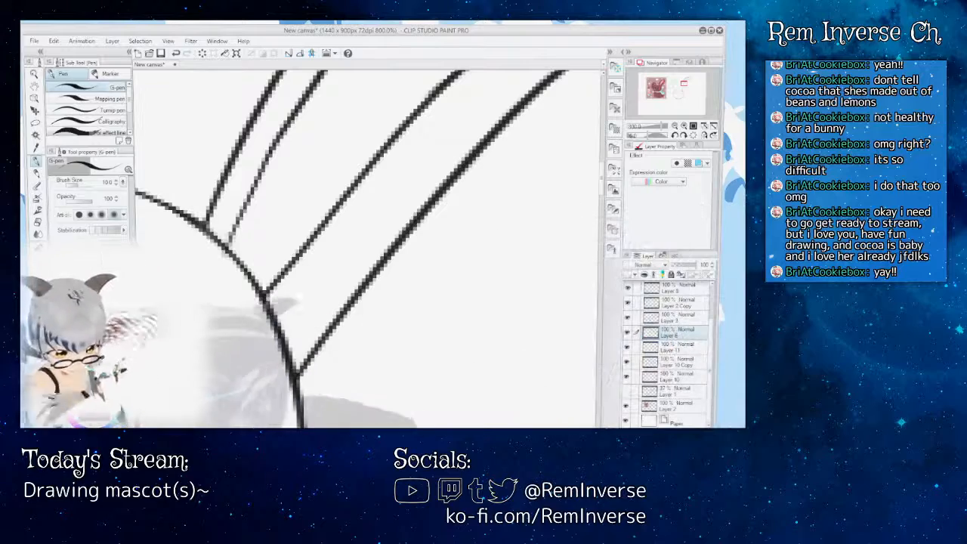
pyautogui.scroll(-5, 369, 250)
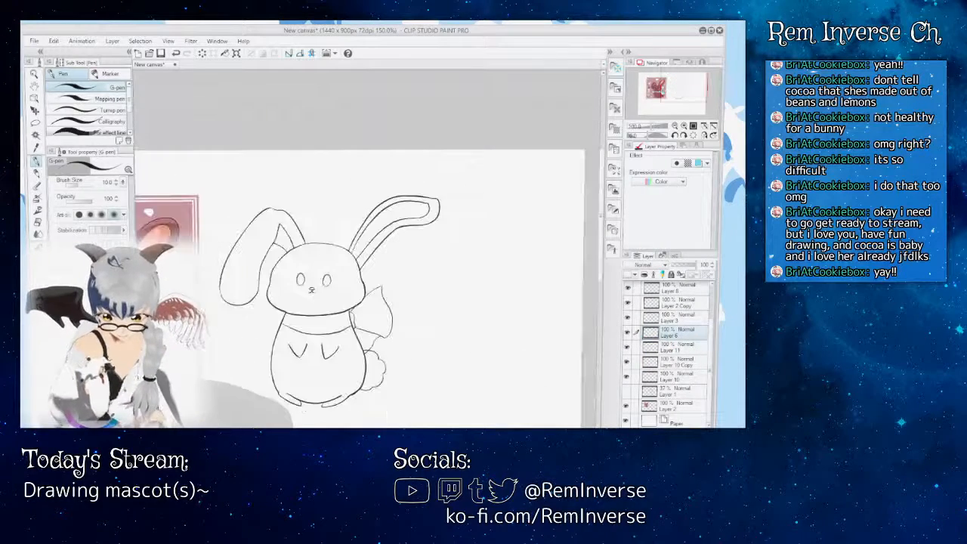
pyautogui.hscroll(-2, 369, 249)
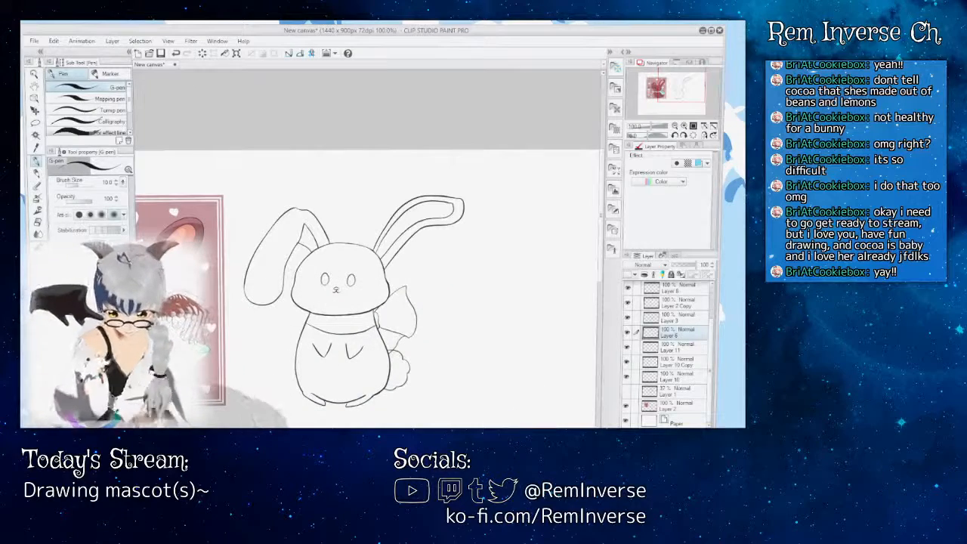
pyautogui.scroll(4, 368, 254)
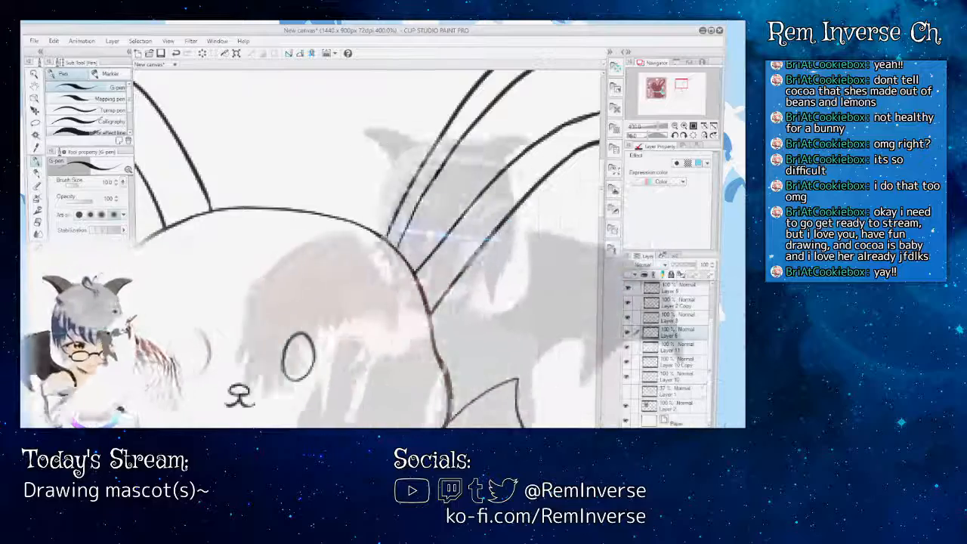
pyautogui.press('e')
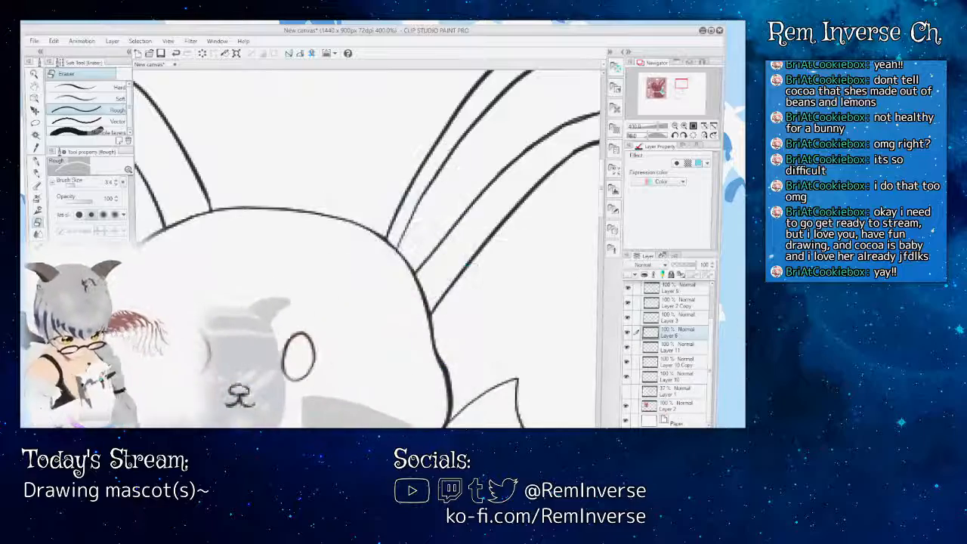
pyautogui.hotkey('ctrl', 'alt', '0')
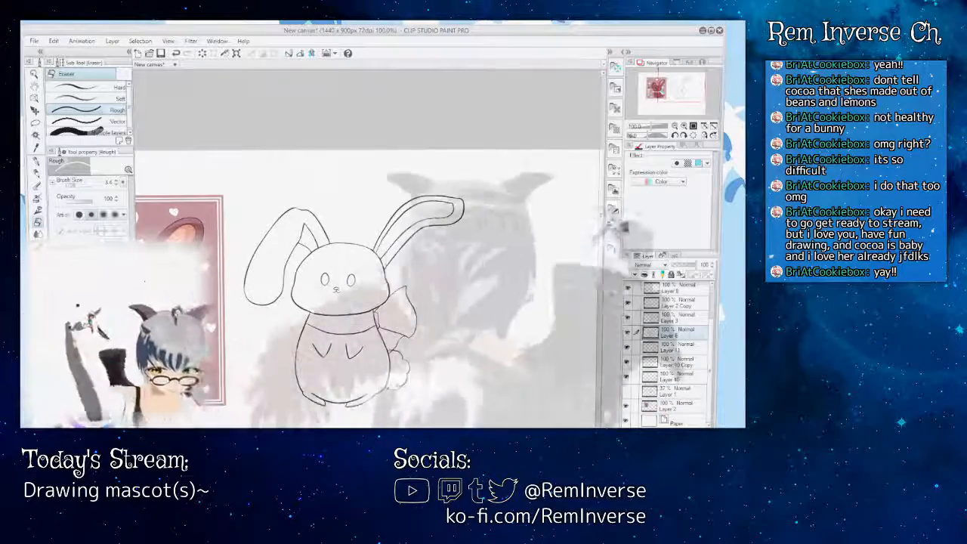
pyautogui.scroll(-3, 363, 249)
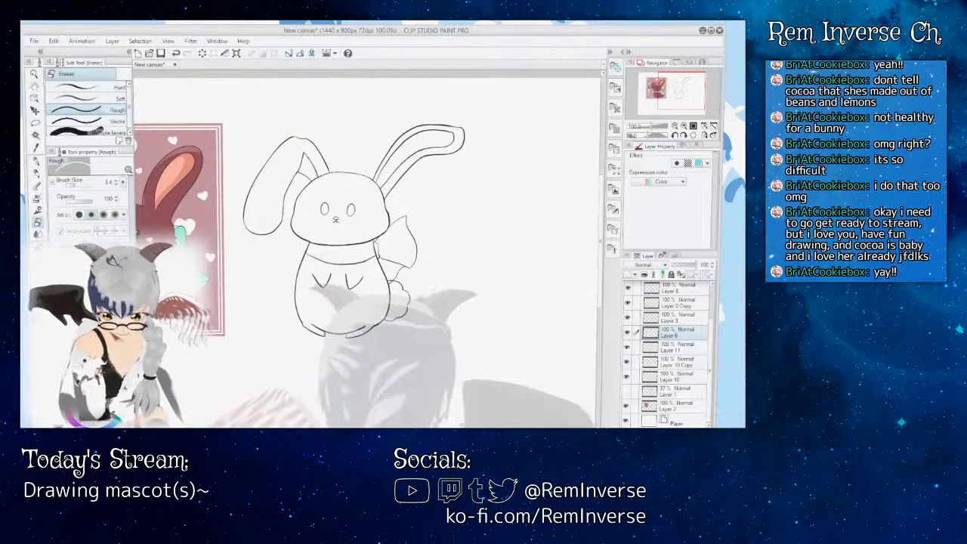
# - Sample the reddish-brown fur colour from the reference bunny and add a new layer directly above Layer 1
pyautogui.hscroll(-5, 366, 219)
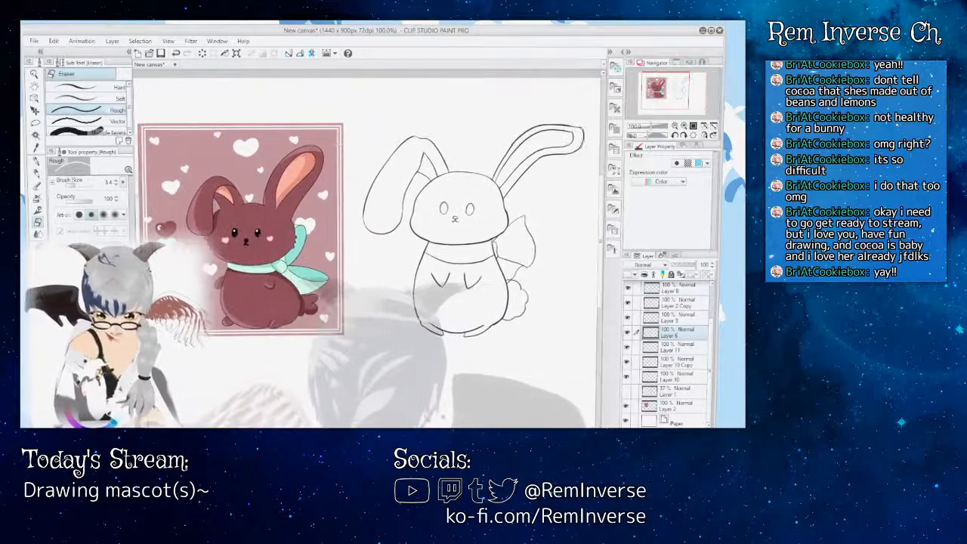
pyautogui.hscroll(5, 366, 219)
pyautogui.hscroll(-6, 366, 219)
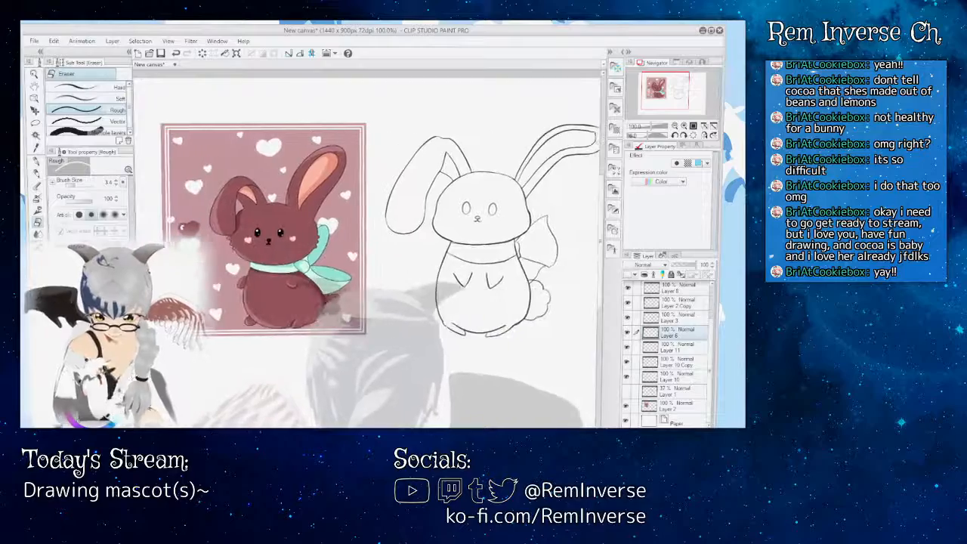
pyautogui.hscroll(-1, 381, 230)
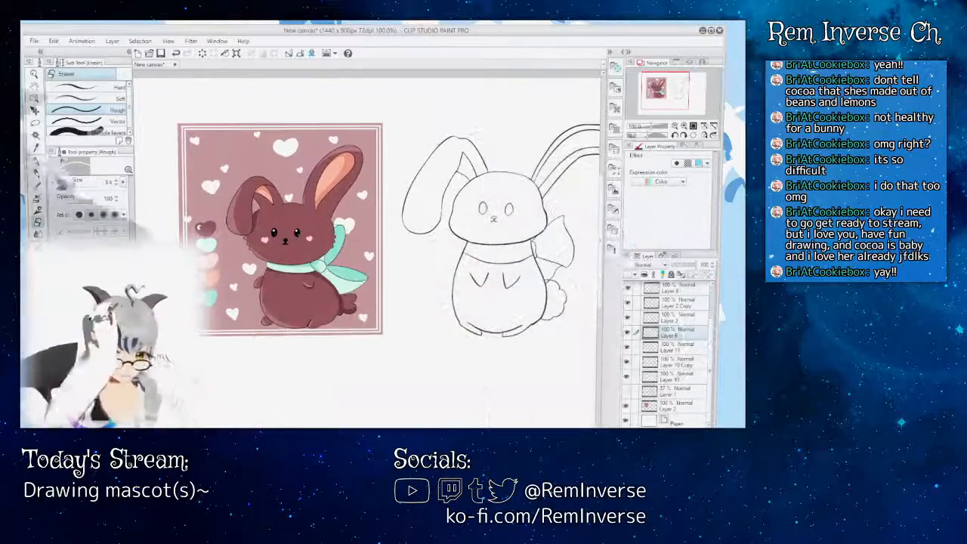
pyautogui.press('i')
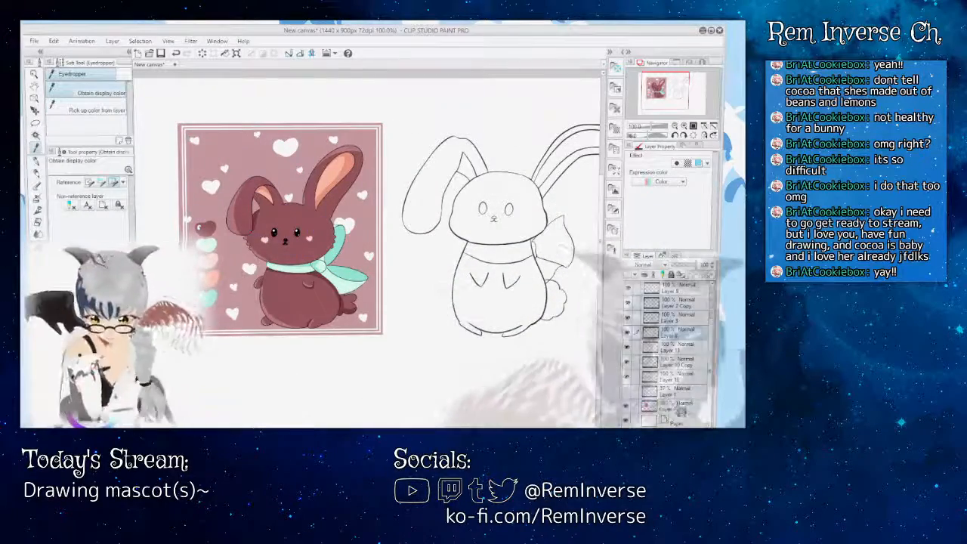
pyautogui.click(680, 407)
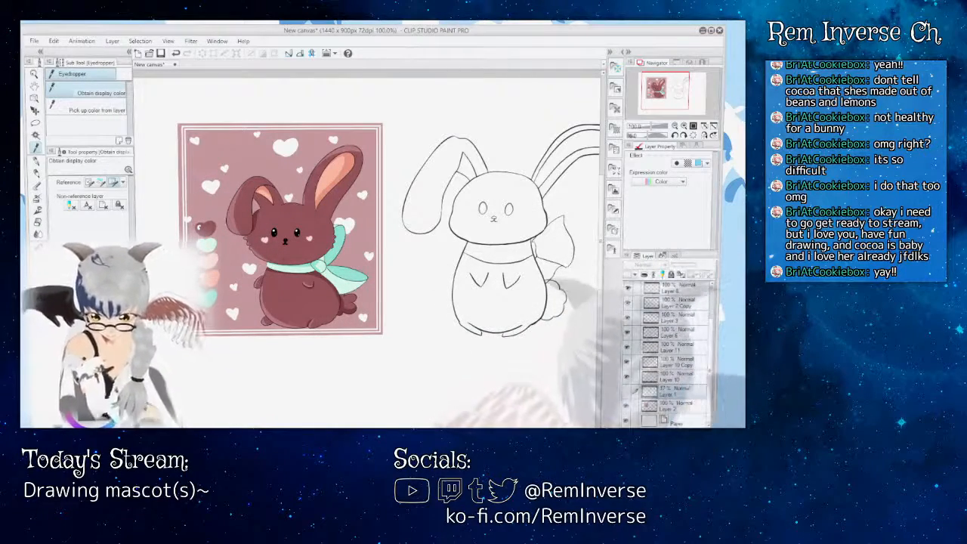
pyautogui.hotkey('ctrl', 'shift', 'n')
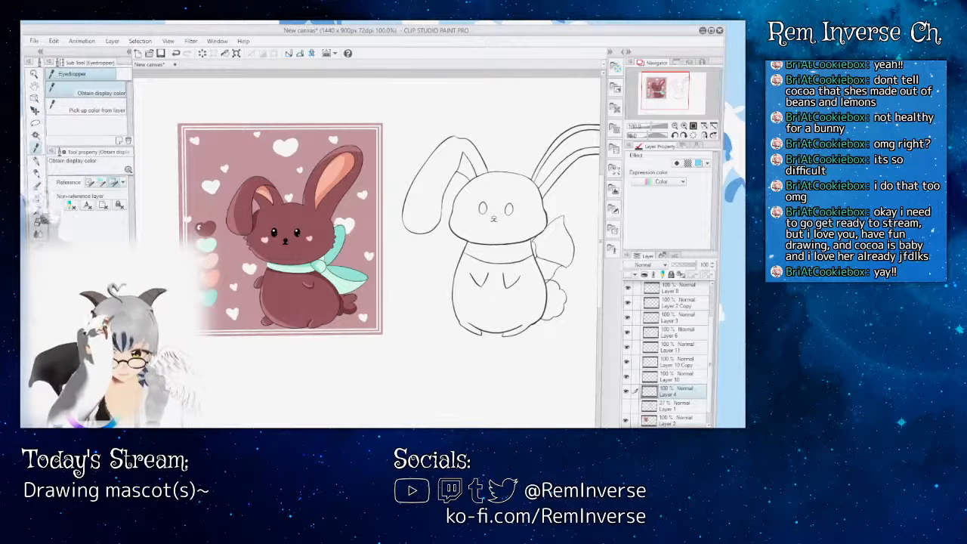
# - Fill the bunny's body, head and the outer parts of both ears with reddish brown, referring to other layers
pyautogui.press('g')
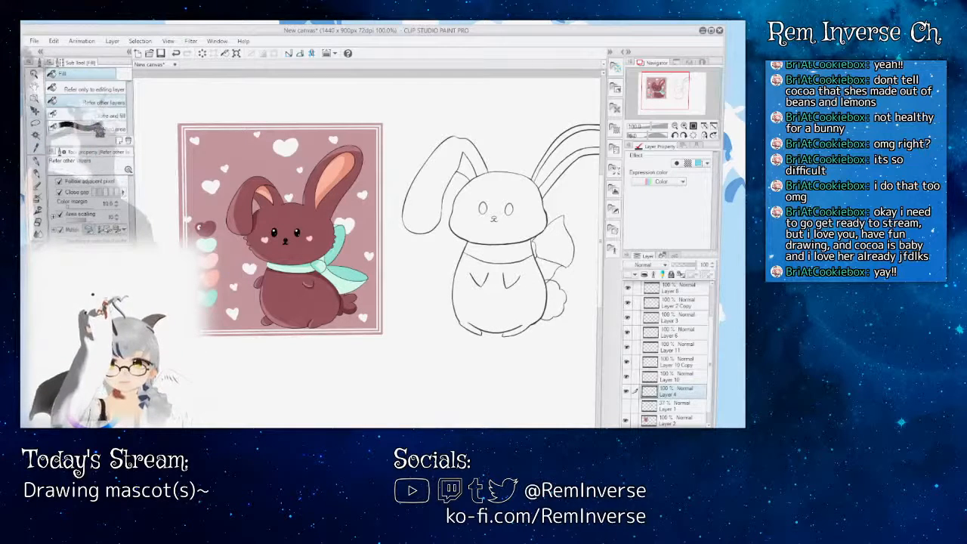
pyautogui.click(498, 297)
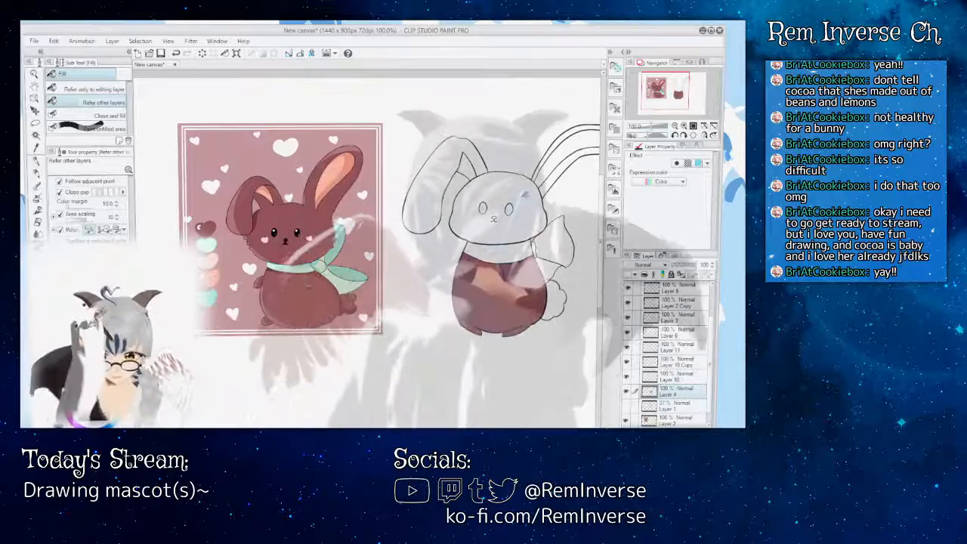
pyautogui.click(495, 198)
pyautogui.click(427, 185)
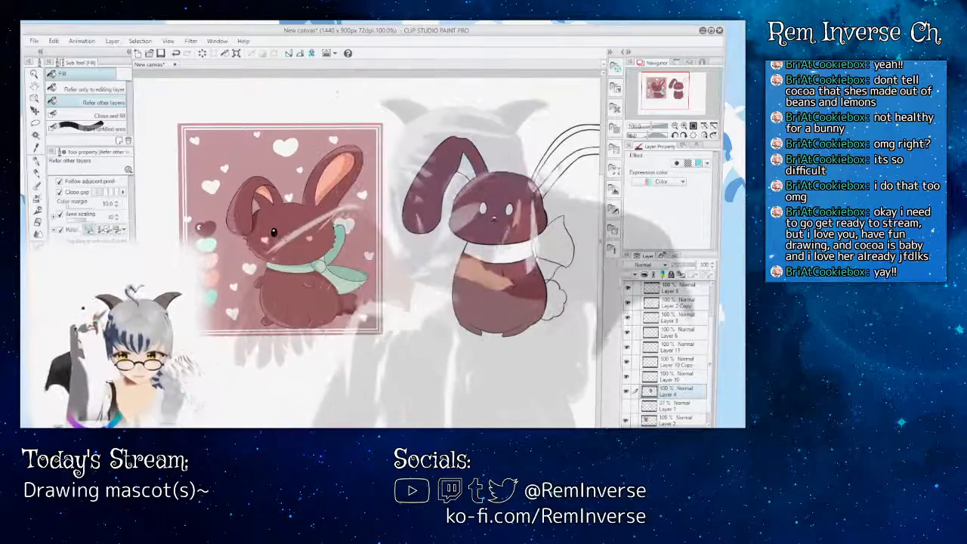
pyautogui.click(570, 140)
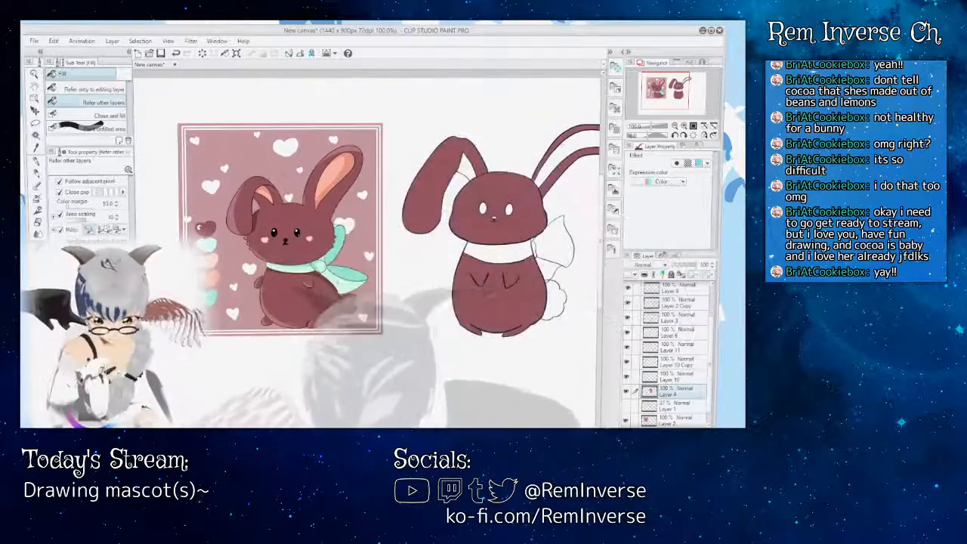
# - Study the reference bunny's face and scarf up close, and fill the mascot's fluffy tail with the same reddish brown
pyautogui.hscroll(2, 377, 275)
pyautogui.press('i')
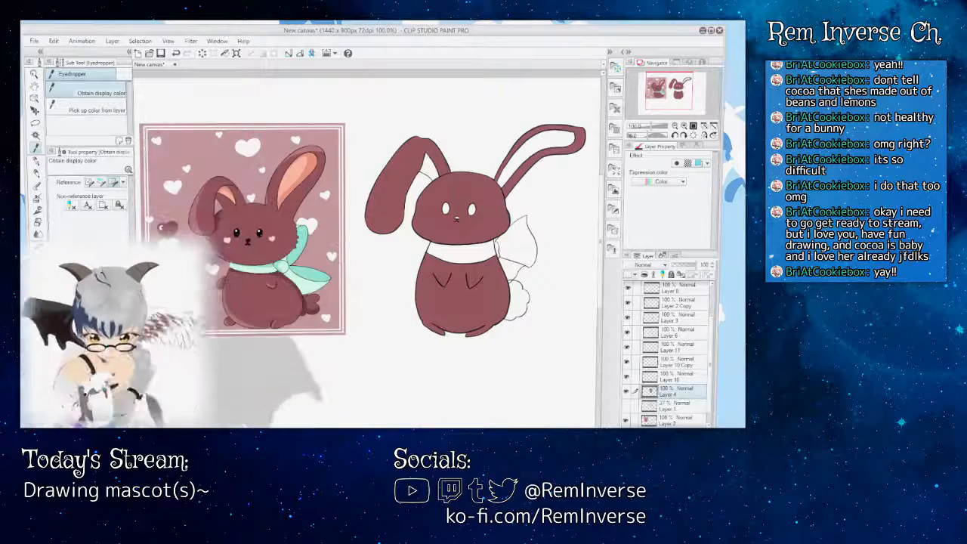
pyautogui.hotkey('ctrl', '+')
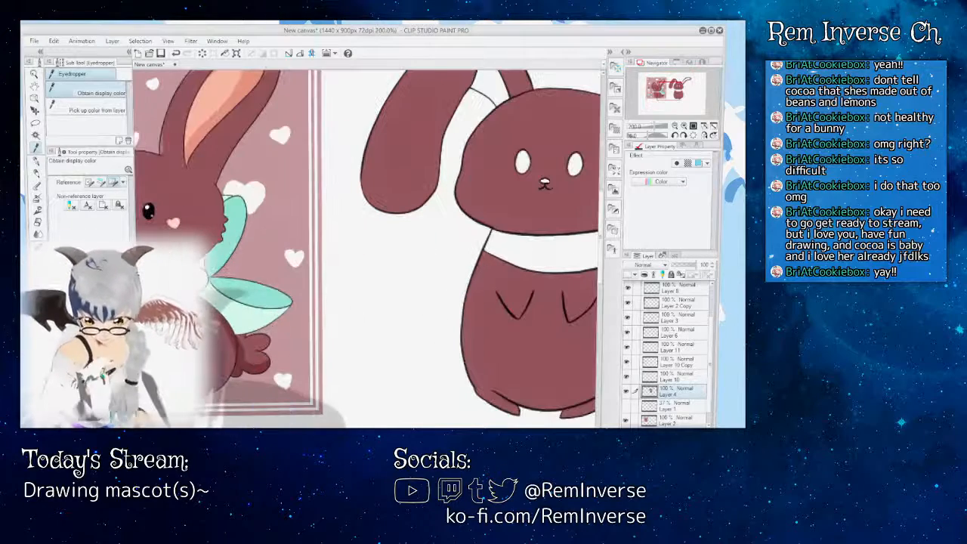
pyautogui.hotkey('ctrl', '+')
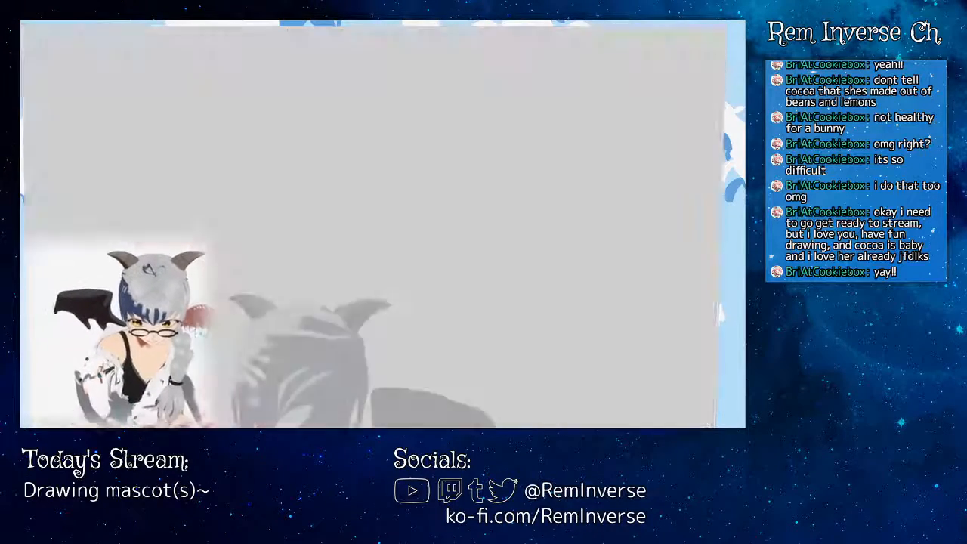
pyautogui.moveTo(665, 91); pyautogui.dragTo(656, 89)
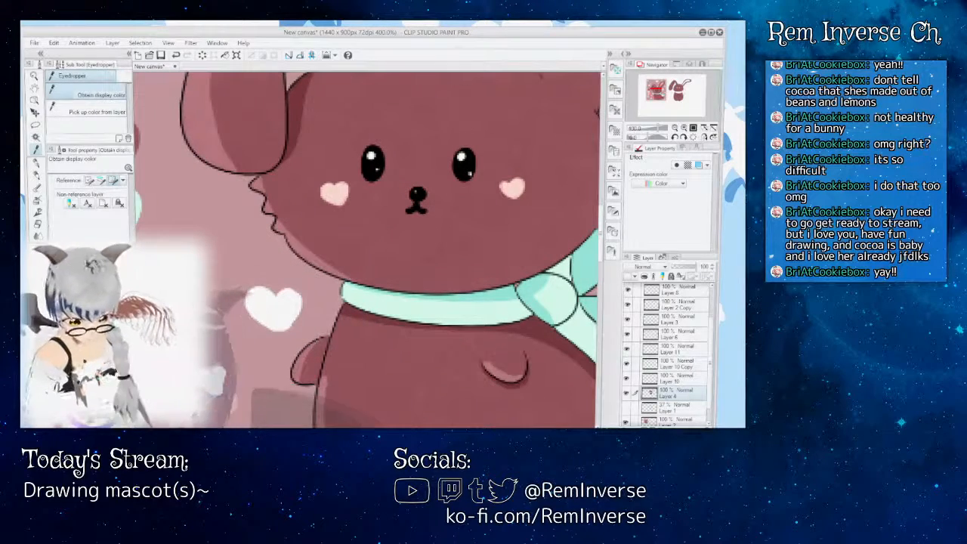
pyautogui.hotkey('ctrl', '-')
pyautogui.hotkey('ctrl', '-')
pyautogui.hotkey('ctrl', '-')
pyautogui.moveTo(468, 249); pyautogui.dragTo(321, 250)
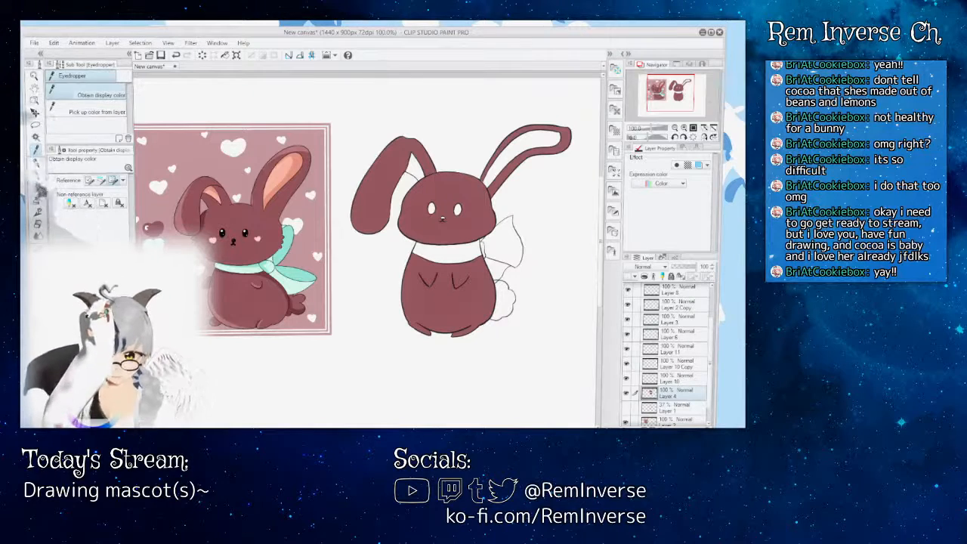
pyautogui.press('g')
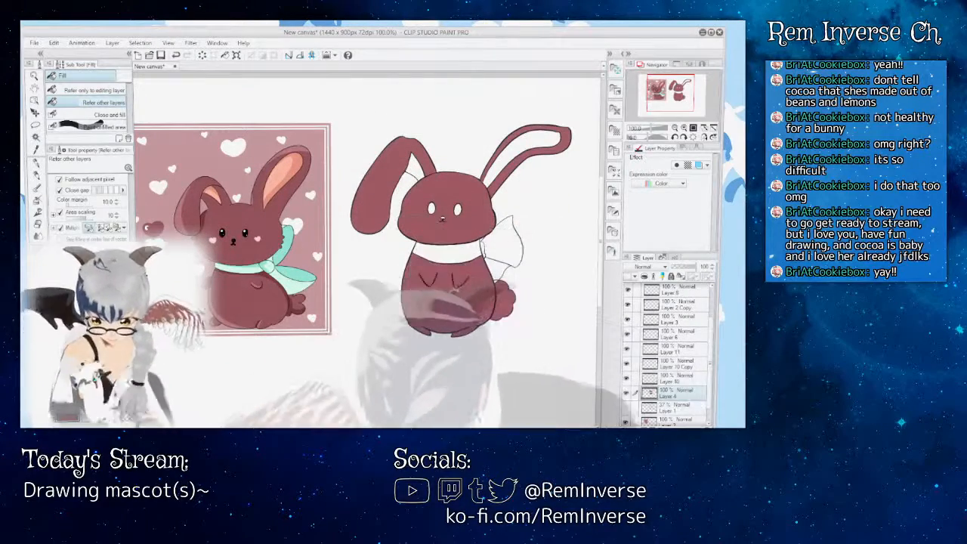
# - Make Layer 10 Copy active with the Rough eraser and inspect the coloured bunny's outlines up close
pyautogui.hscroll(5, 370, 249)
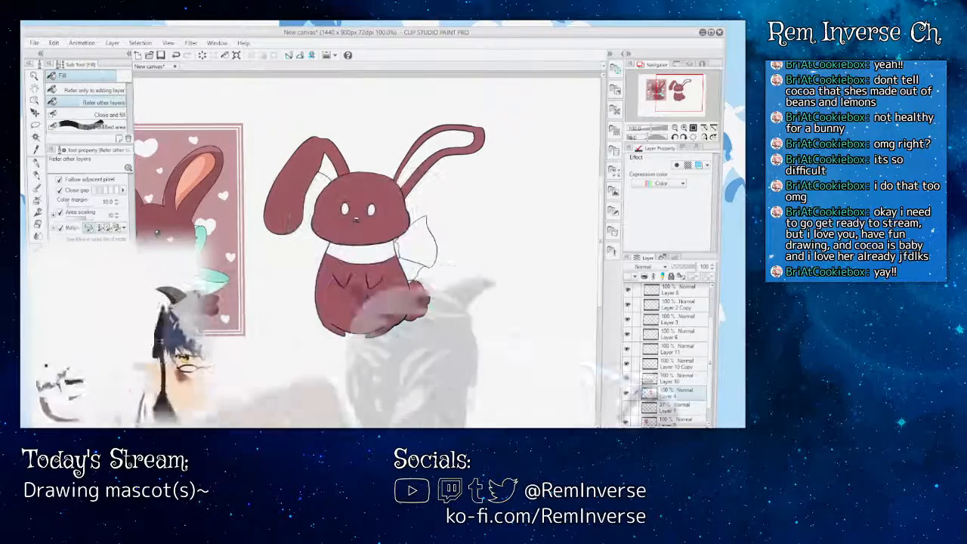
pyautogui.click(678, 379)
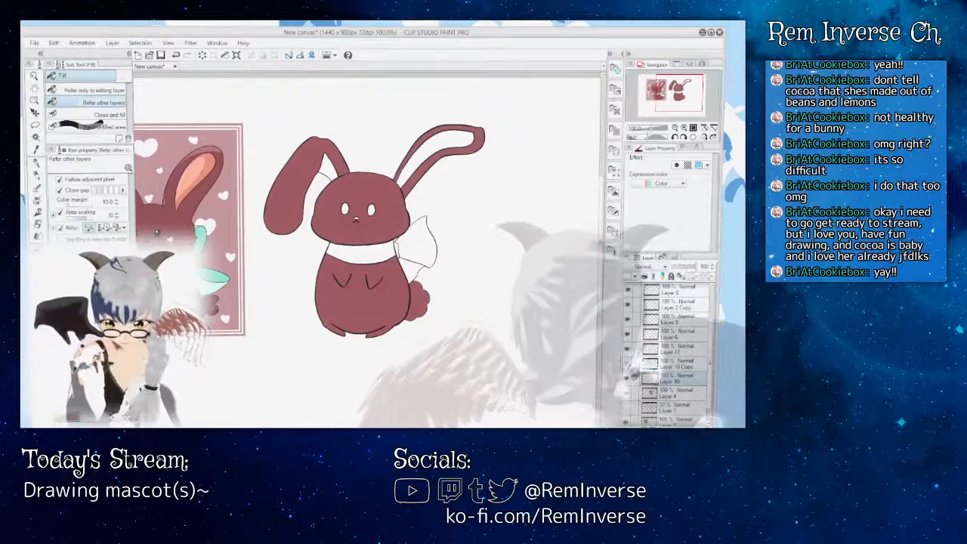
pyautogui.click(676, 363)
pyautogui.press('e')
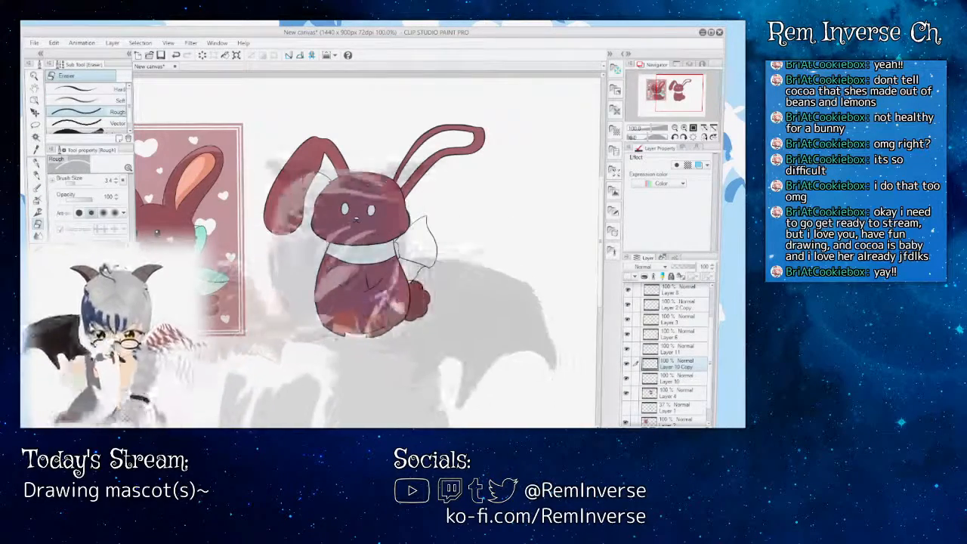
pyautogui.hotkey('ctrl', '+')
pyautogui.hotkey('ctrl', '+')
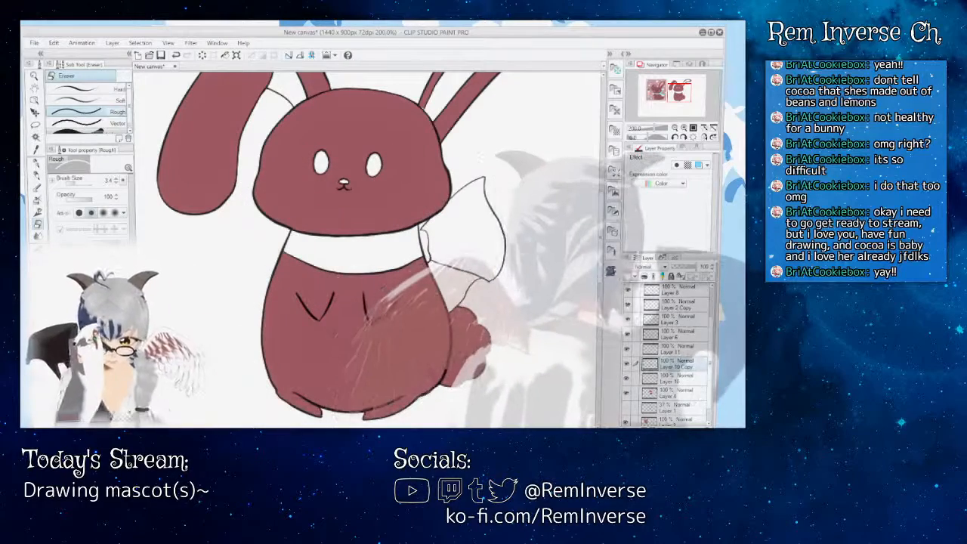
pyautogui.scroll(2, 673, 340)
# - Make the reference picture's Layer 2 active, sample a colour from it, and ready the Fill tool over the mascot bunny
pyautogui.scroll(-3, 668, 348)
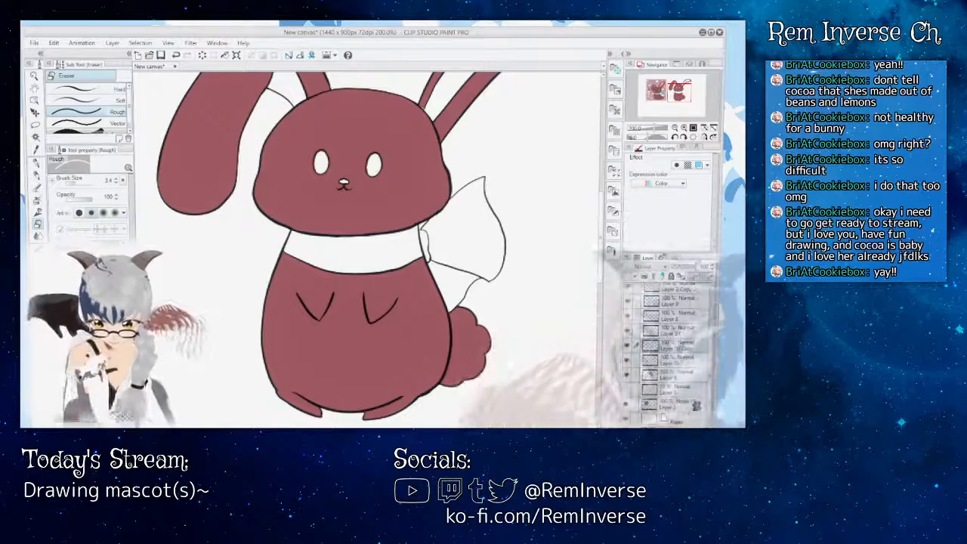
pyautogui.moveTo(166, 241); pyautogui.dragTo(571, 240)
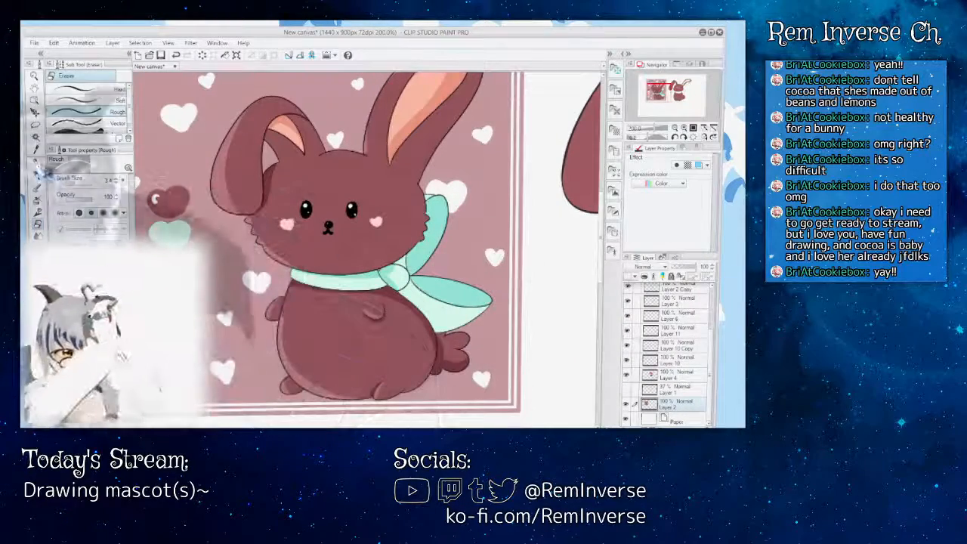
pyautogui.press('i')
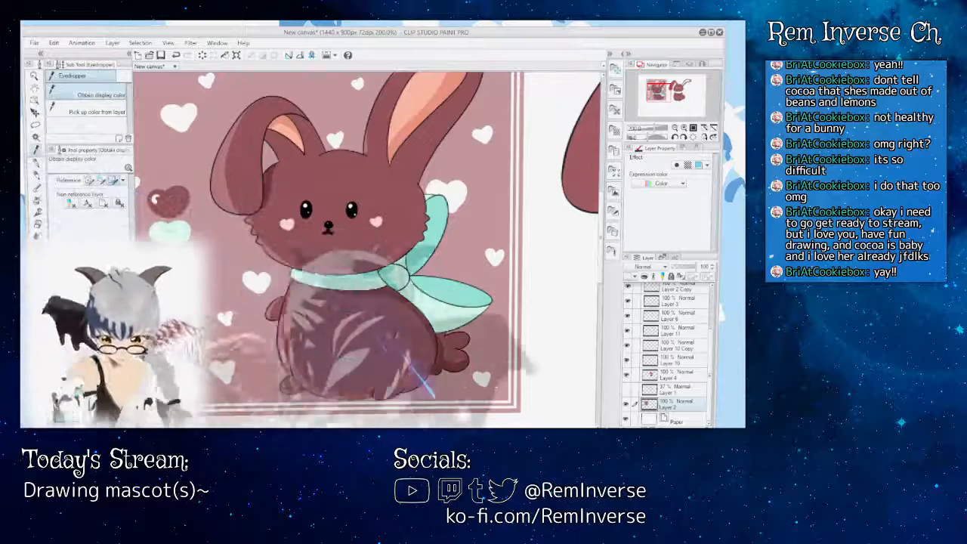
pyautogui.moveTo(453, 242); pyautogui.dragTo(276, 242)
pyautogui.moveTo(529, 242); pyautogui.dragTo(261, 244)
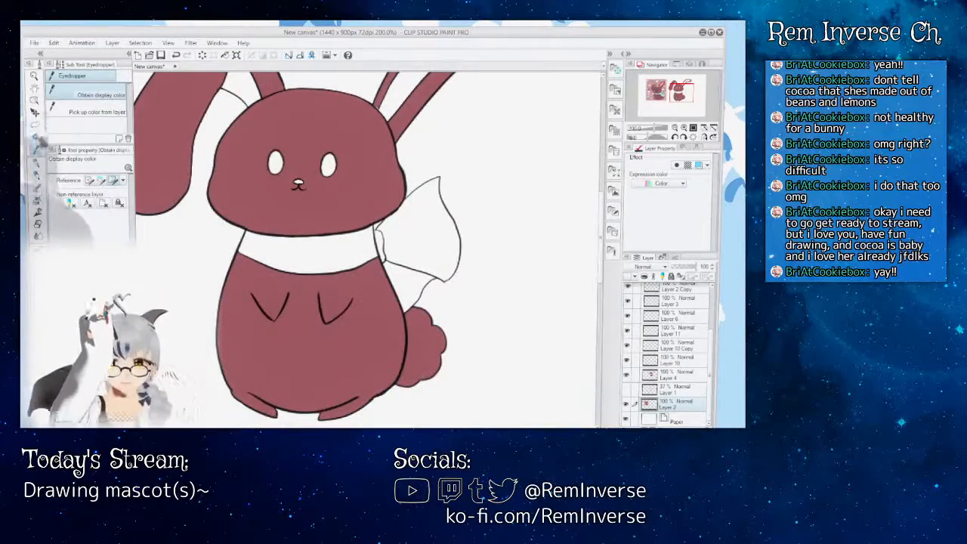
pyautogui.press('g')
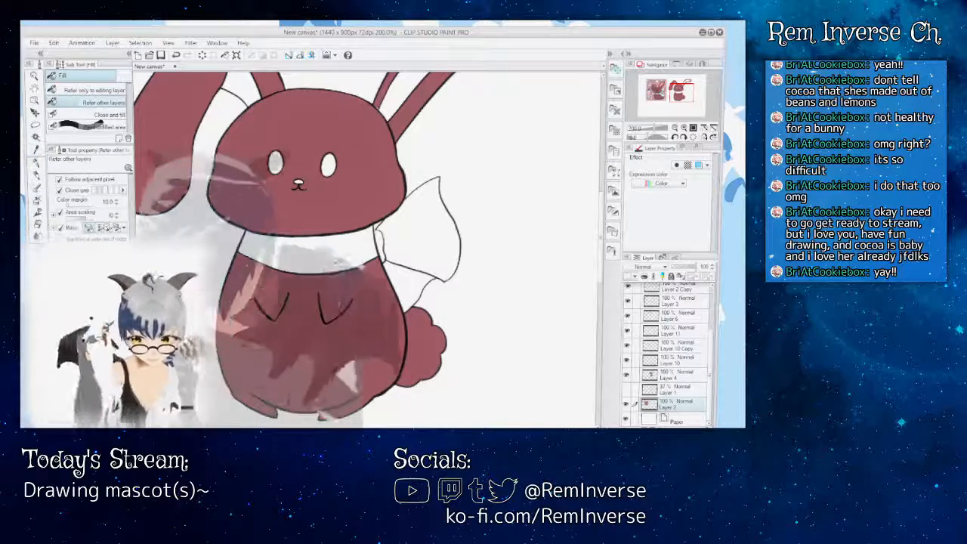